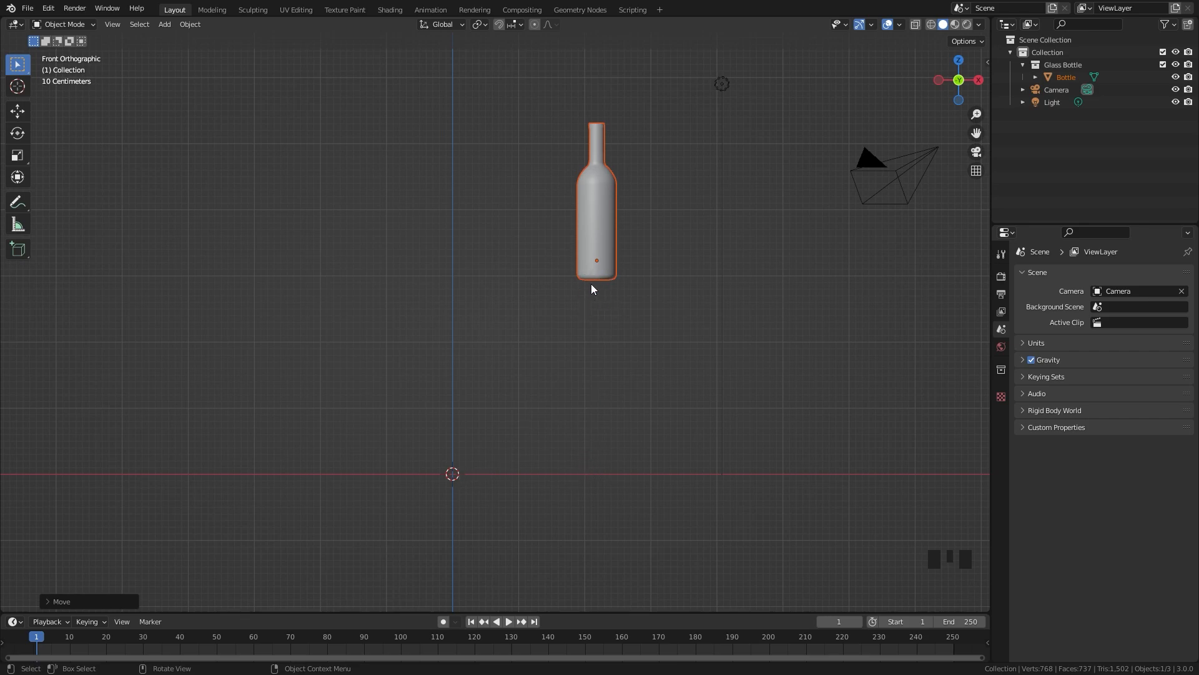
Step: Add a plane at the world origin and scale it up uniformly to about 4.68 as a floor
shift+middle_drag(417, 340, 532, 289)
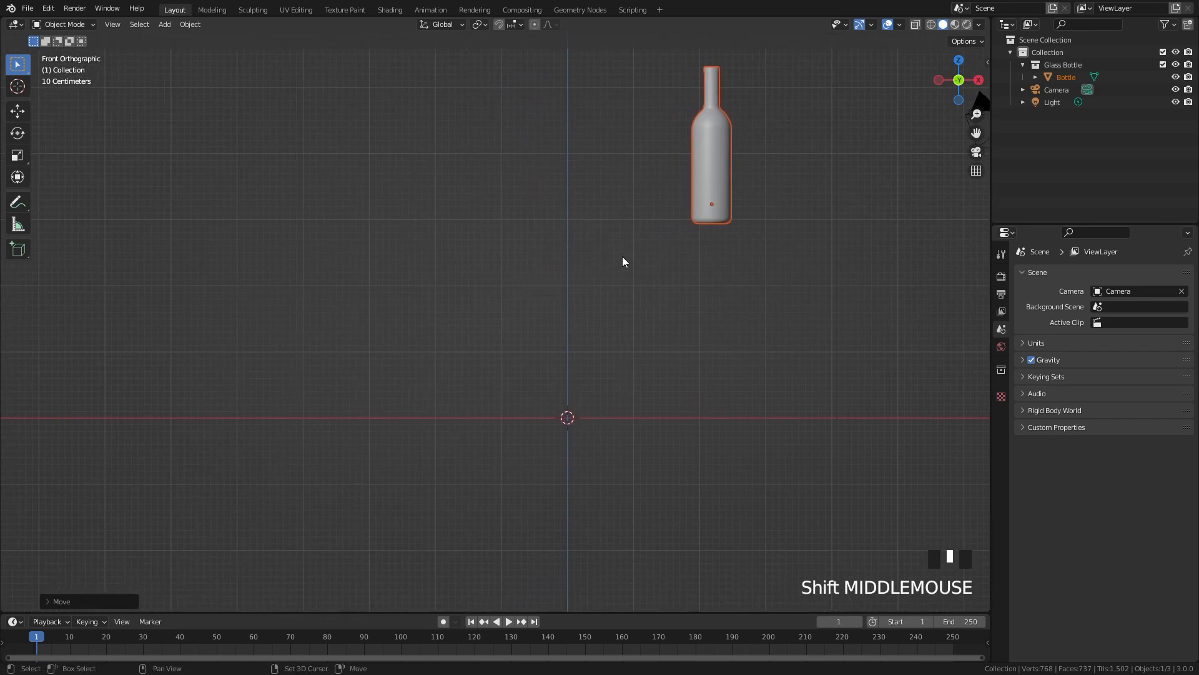
shift+middle_drag(625, 261, 580, 287)
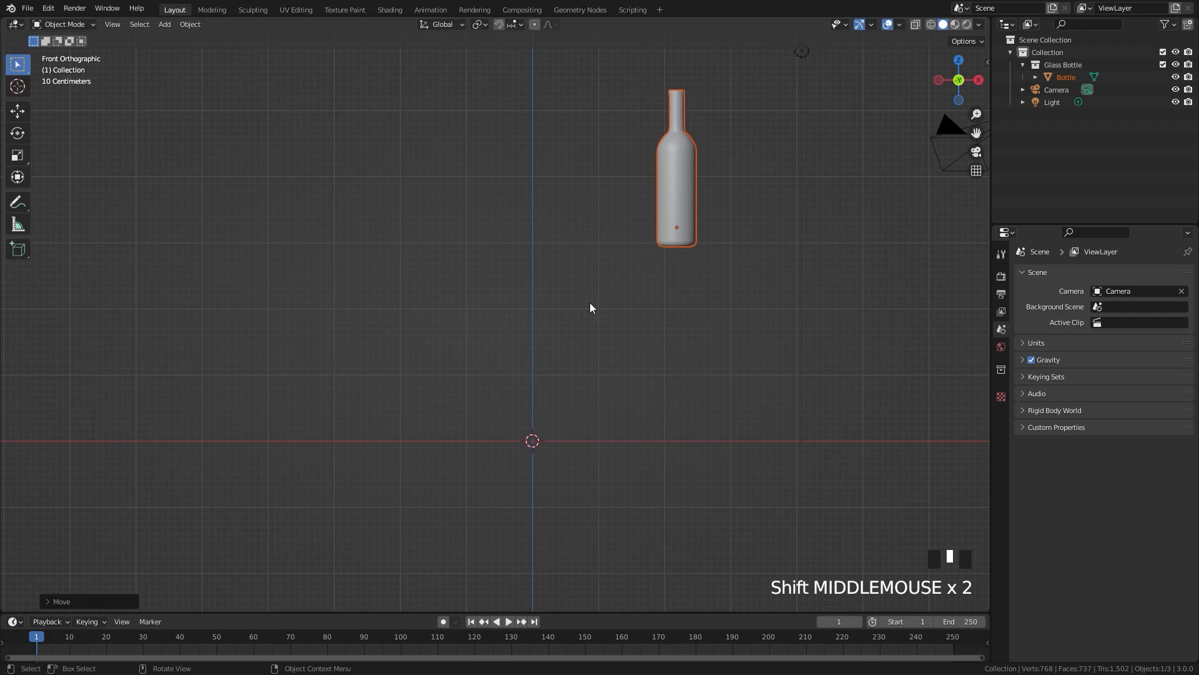
key(shift+a)
mouse_move(526, 331)
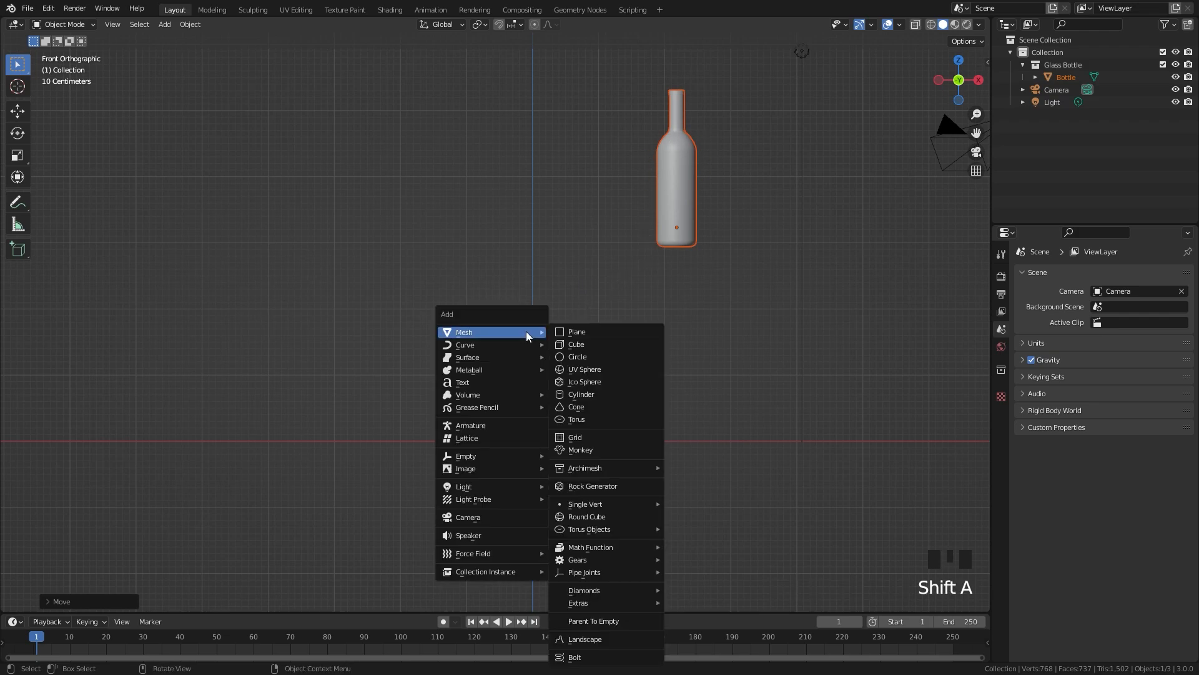
click(602, 332)
key(s)
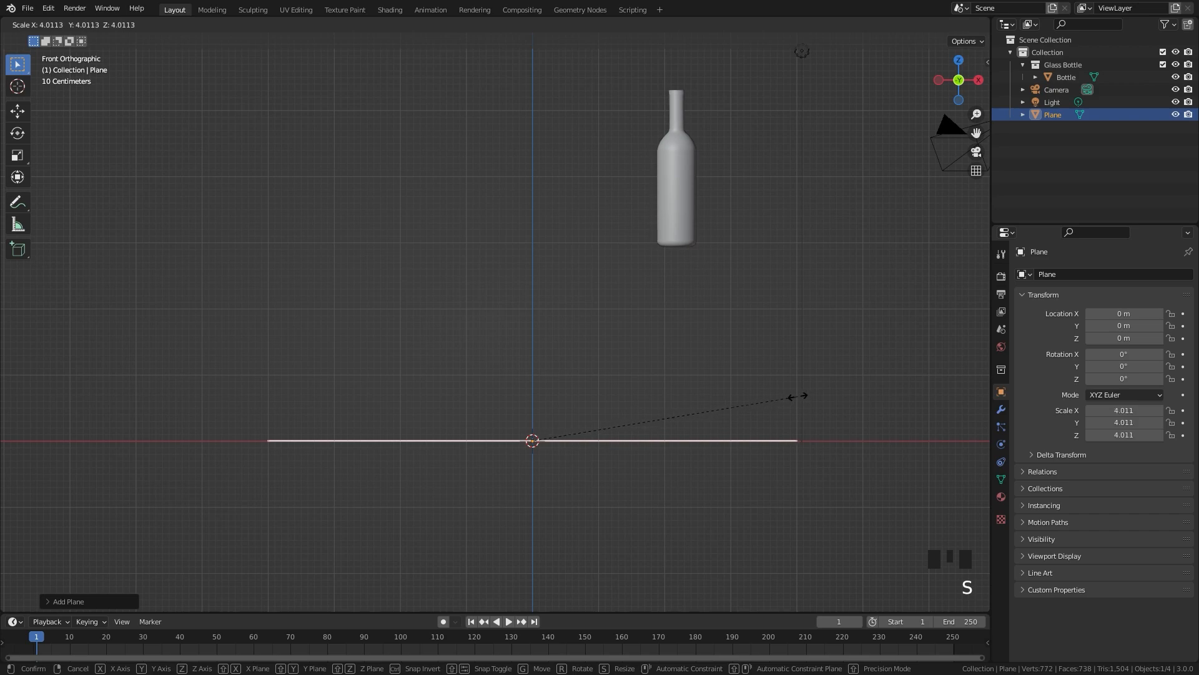
click(840, 394)
key(s)
click(842, 393)
Step: In Edit Mode, extrude the floor plane's negative-X edge about 6.18 m straight up along Z to form a wall
key(Tab)
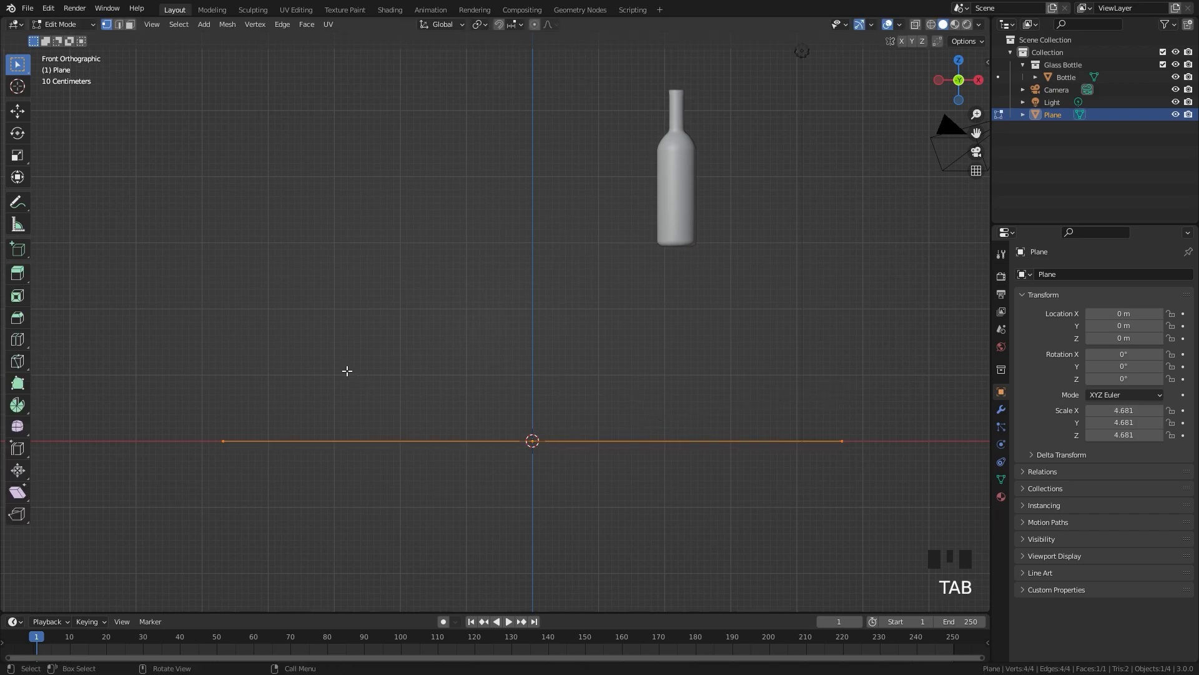
scroll(327, 365, down, 2)
middle_drag(327, 365, 323, 394)
click(349, 335)
shift+click(210, 537)
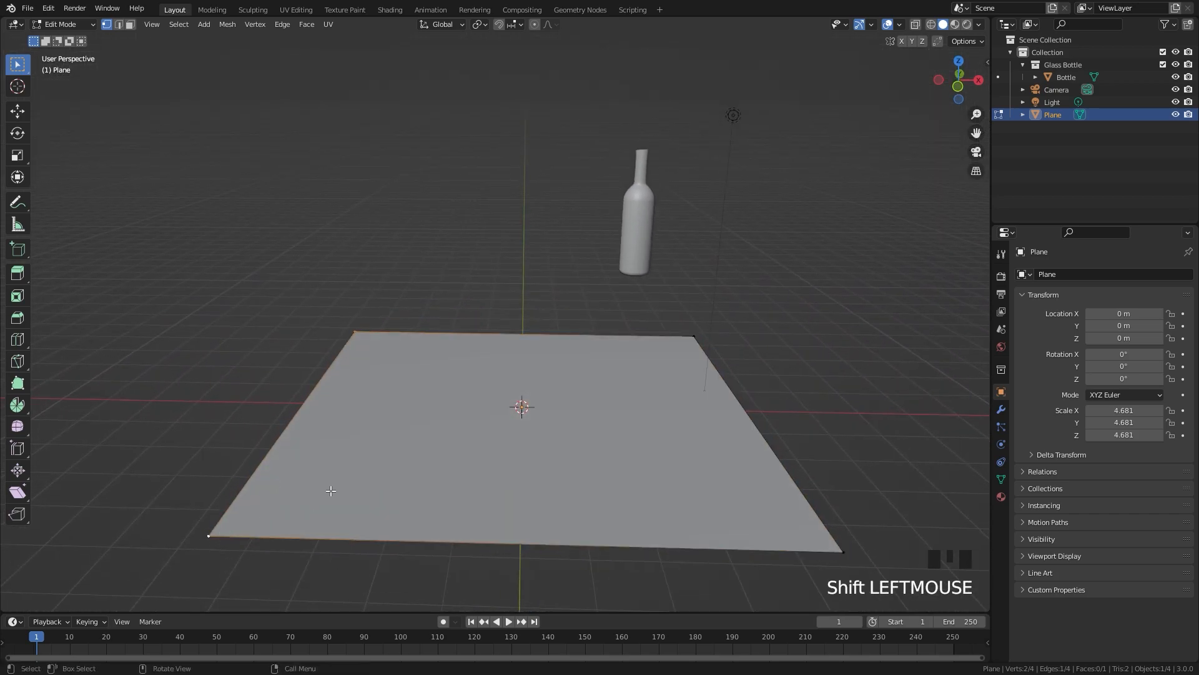
scroll(324, 494, down, 2)
key(e)
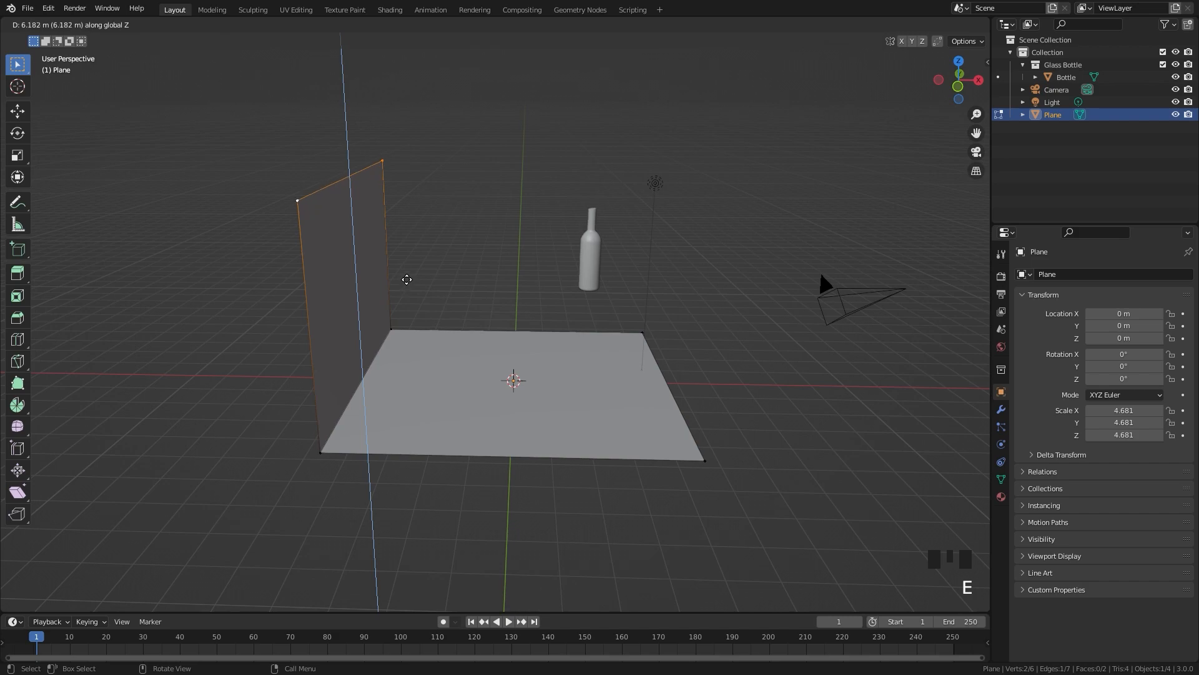
click(406, 279)
Step: Raise the wall's top edge to make the wall taller, and return to Object Mode
middle_drag(551, 294, 544, 270)
key(g)
click(520, 226)
key(Tab)
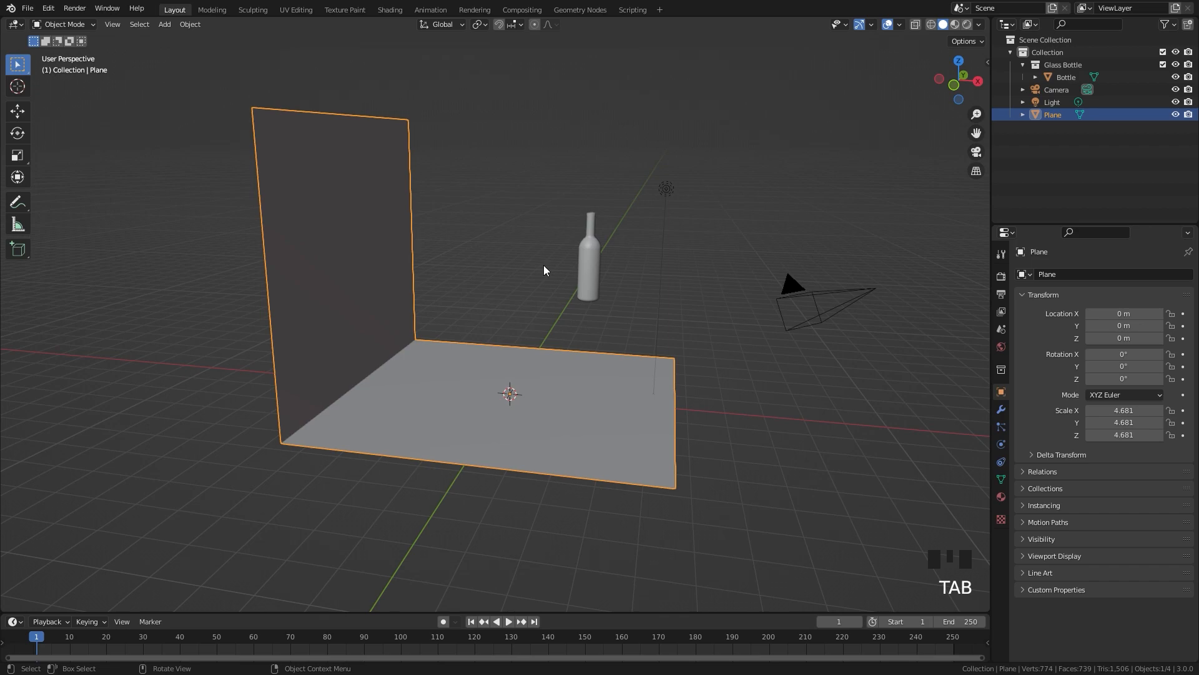
Step: In front wireframe view, insert a Location & Rotation keyframe for the bottle at frame 1
key(KP_1)
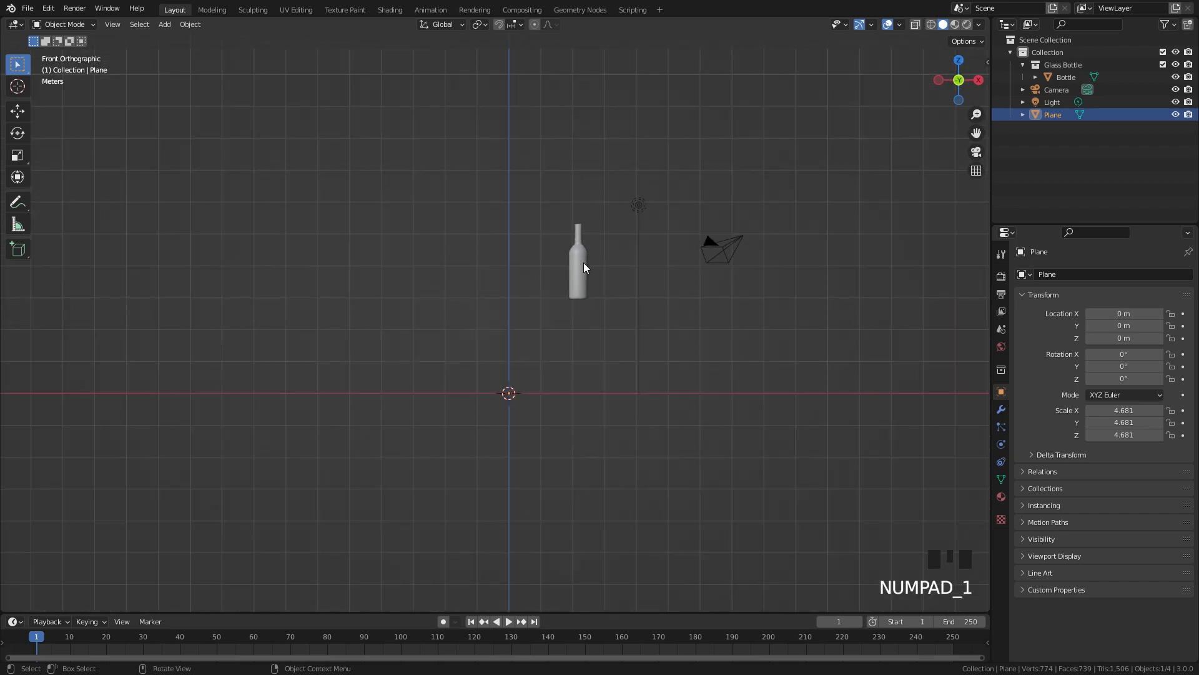
click(581, 262)
scroll(562, 262, up, 2)
key(z)
scroll(525, 259, up, 2)
mouse_move(525, 260)
shift+middle_down()
mouse_move(534, 269)
mouse_move(516, 303)
shift+middle_up()
key(i)
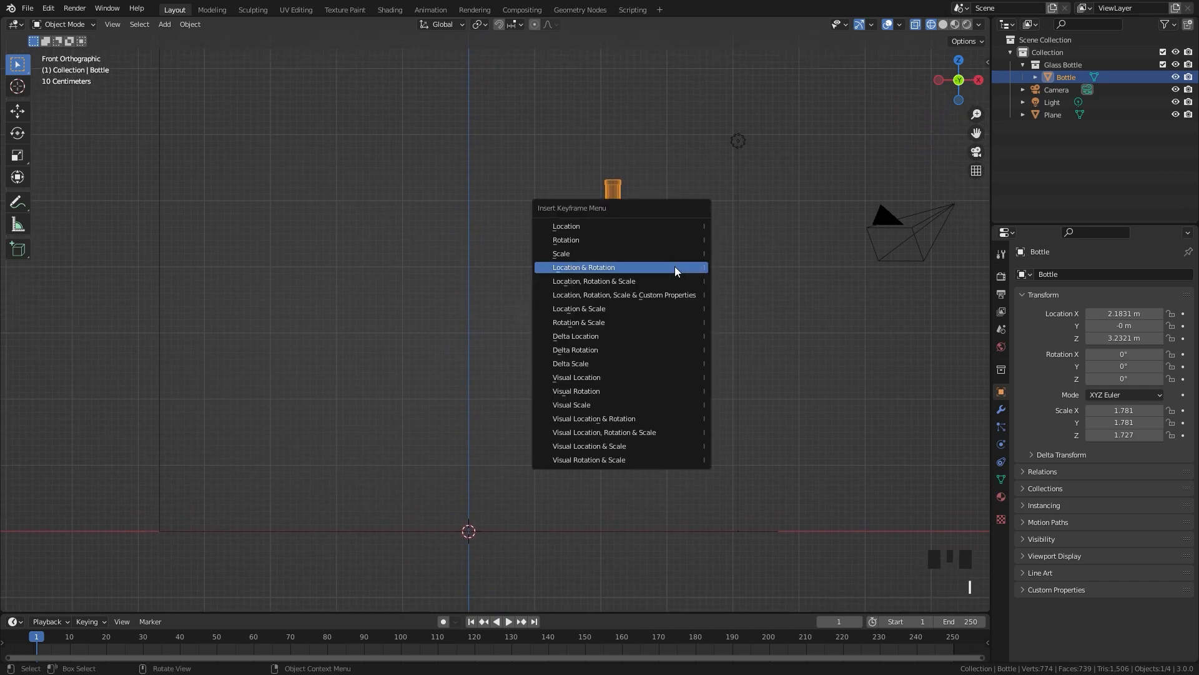
click(576, 267)
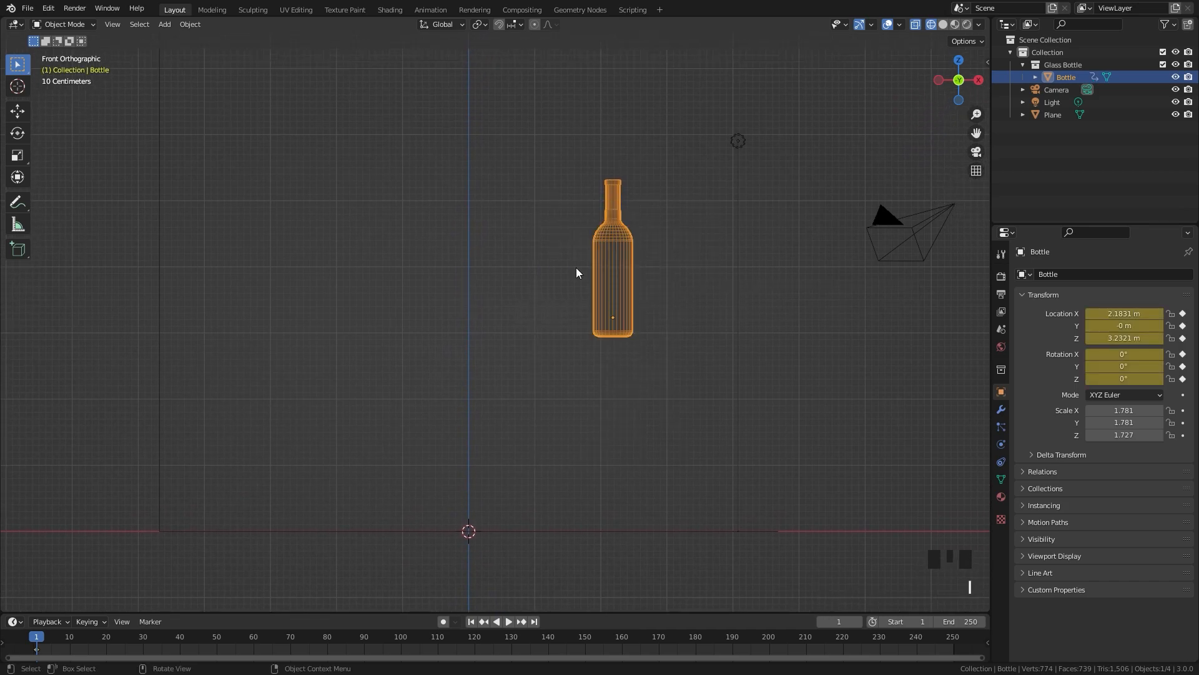
Step: Go to frame 30 and move the bottle along the X axis toward the wall
drag(225, 610, 188, 593)
click(140, 618)
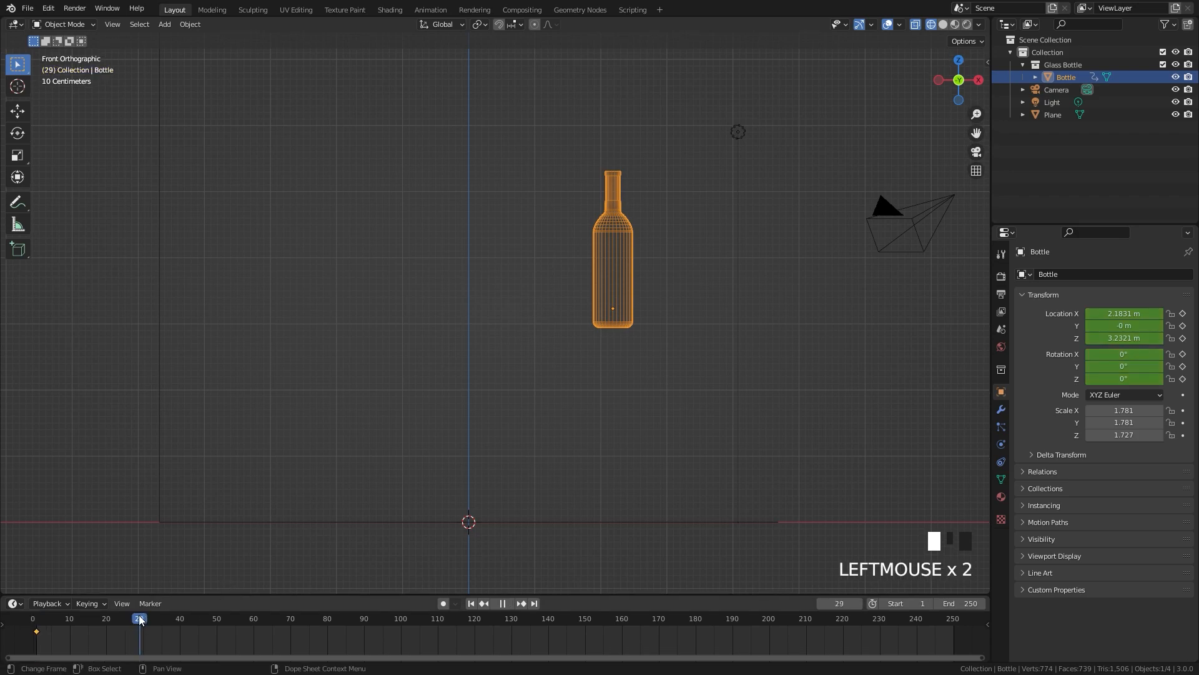
click(143, 619)
key(g)
key(x)
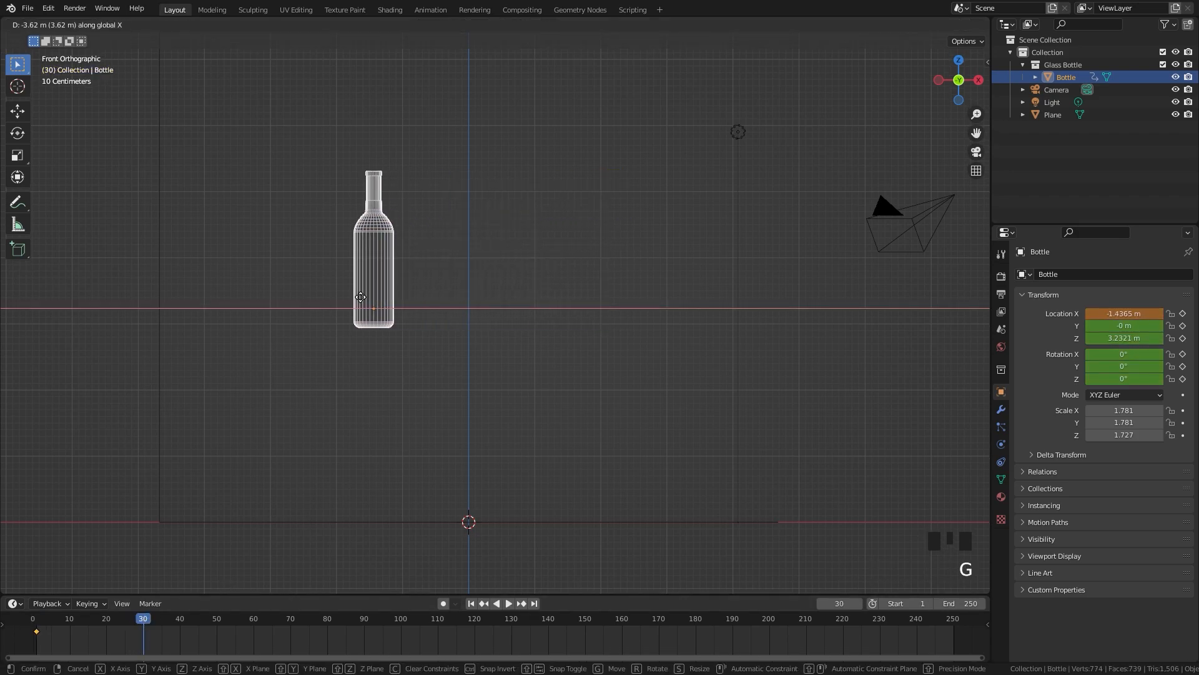
click(254, 295)
Step: Tilt the bottle to about -64.8° on Y and place its neck against the wall, at about X -2.71 m, Z 3.10 m
key(r)
click(269, 115)
key(g)
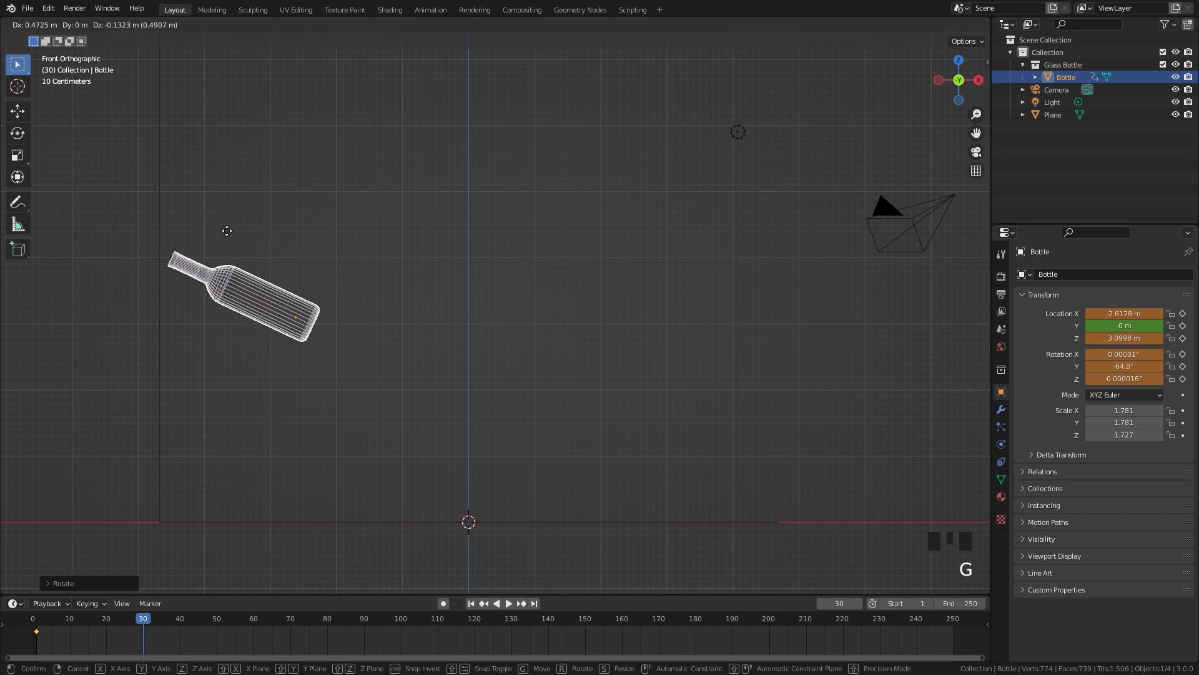
click(227, 230)
key(g)
key(x)
click(281, 248)
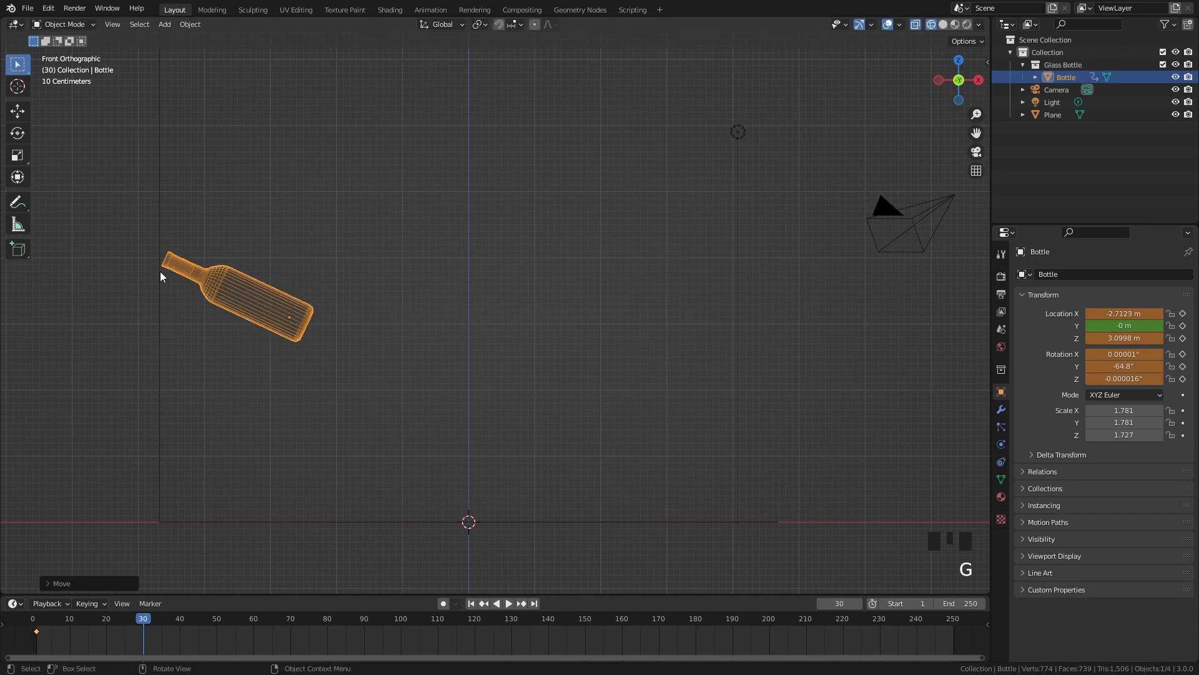
Step: Insert a Location & Rotation keyframe for the tilted bottle at frame 30
key(i)
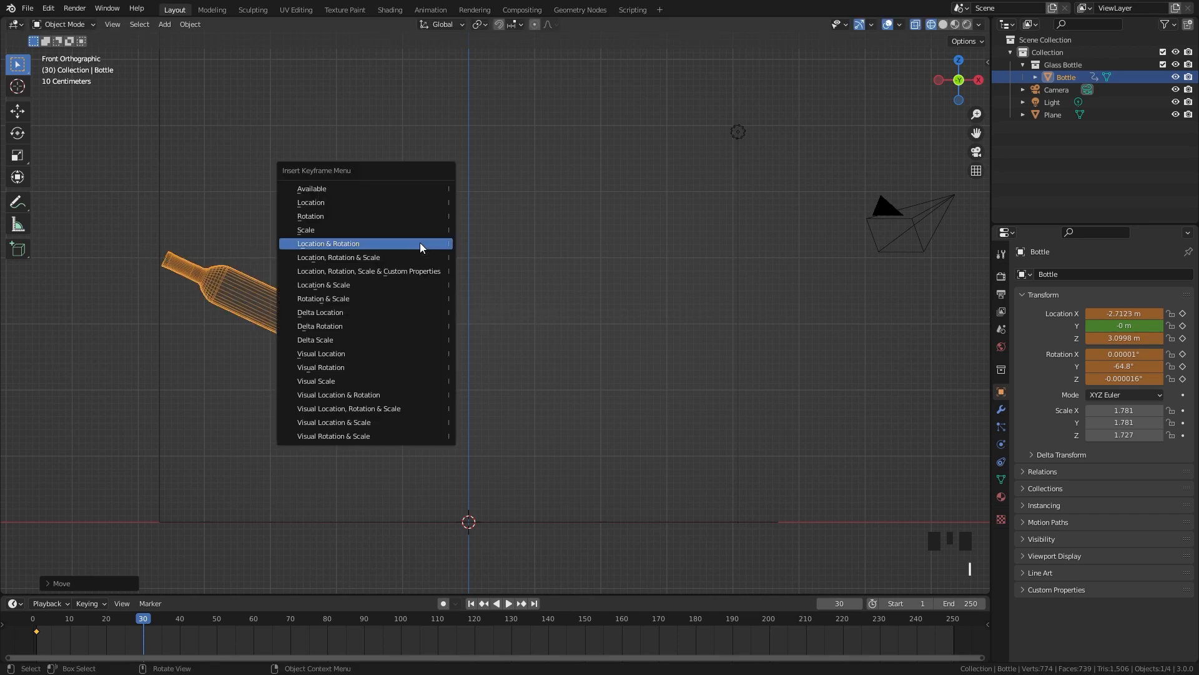
click(304, 241)
shift+middle_drag(378, 316, 393, 332)
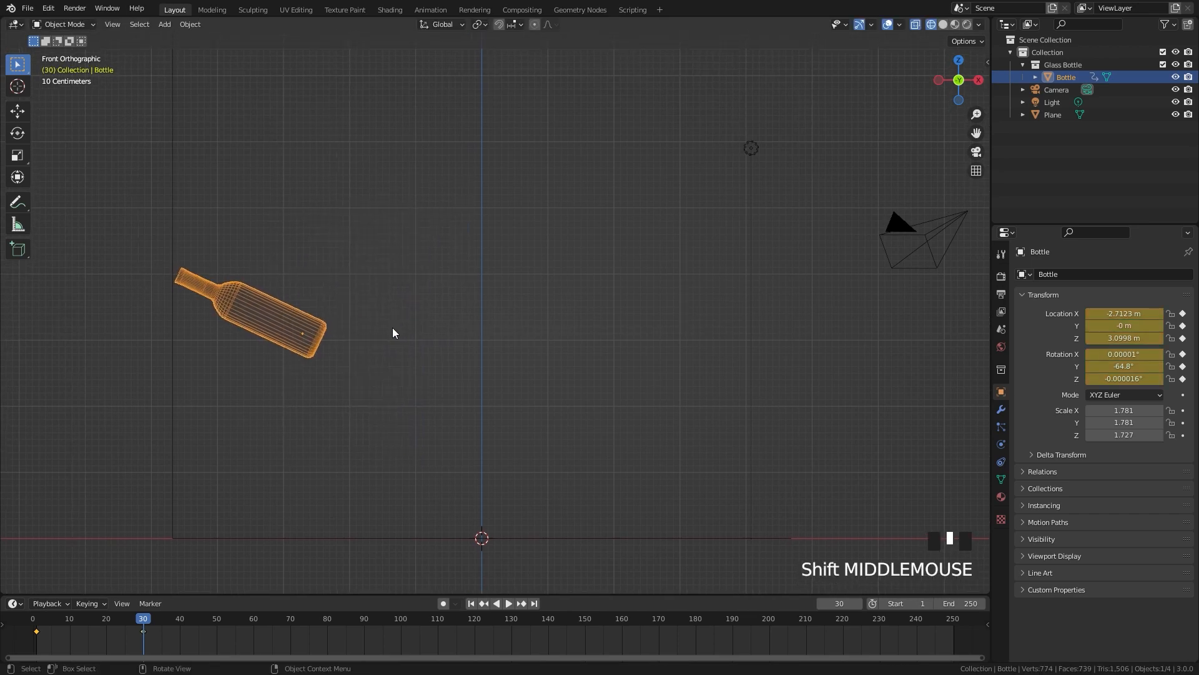
Step: Play the animation from frame 1 to check the bottle's flight toward the wall, enlarging the timeline area
click(483, 604)
key(space)
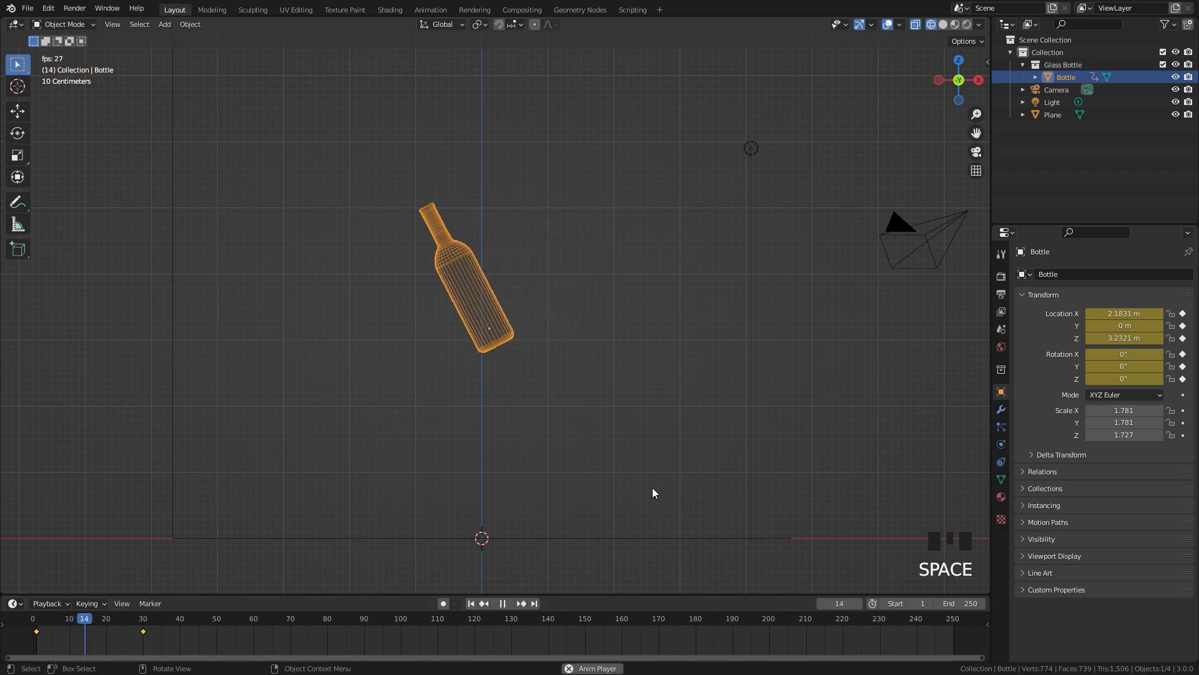
key(space)
drag(304, 595, 311, 549)
drag(208, 605, 29, 585)
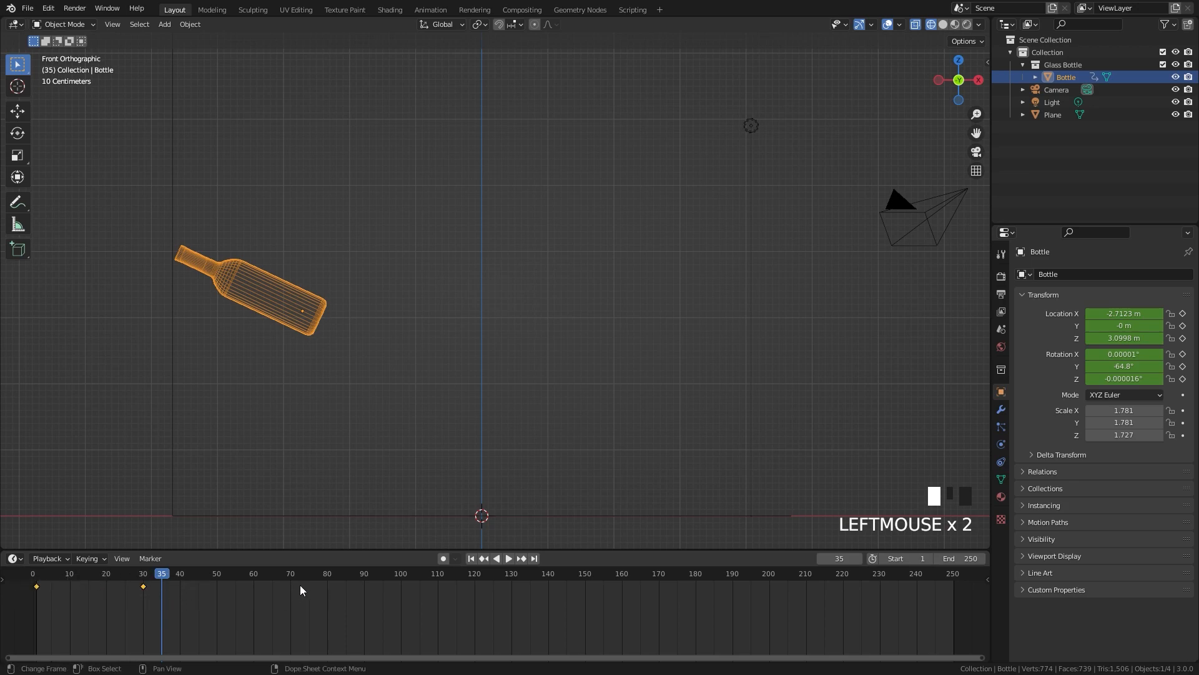
click(472, 559)
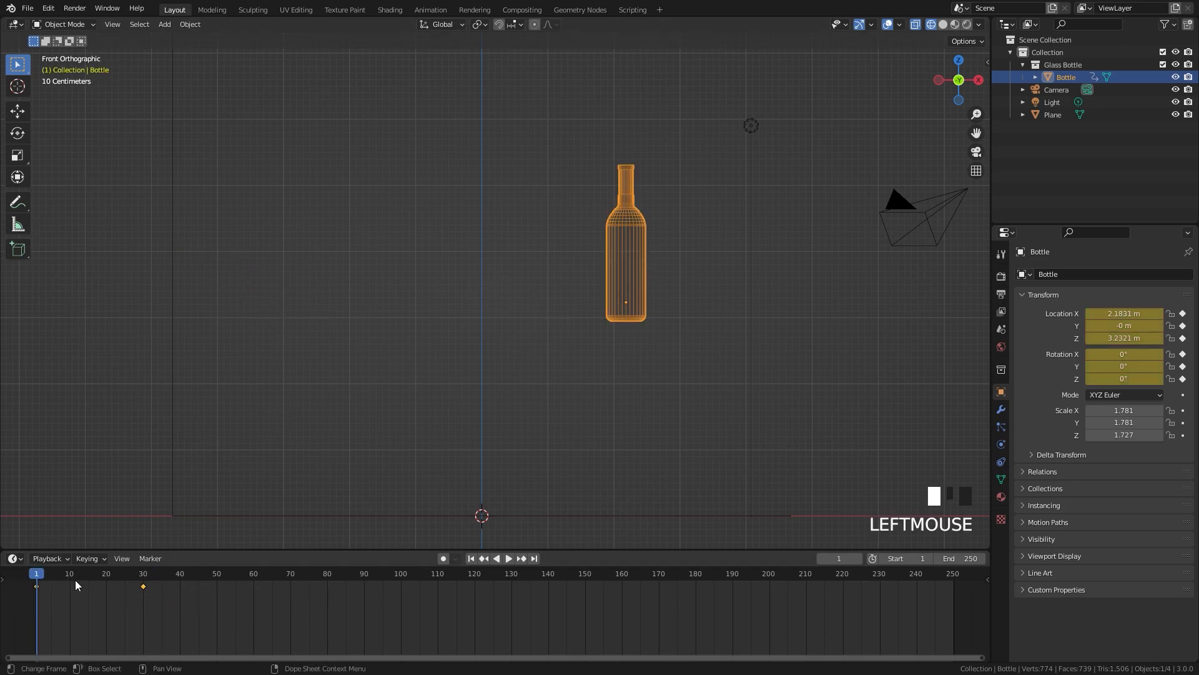
key(space)
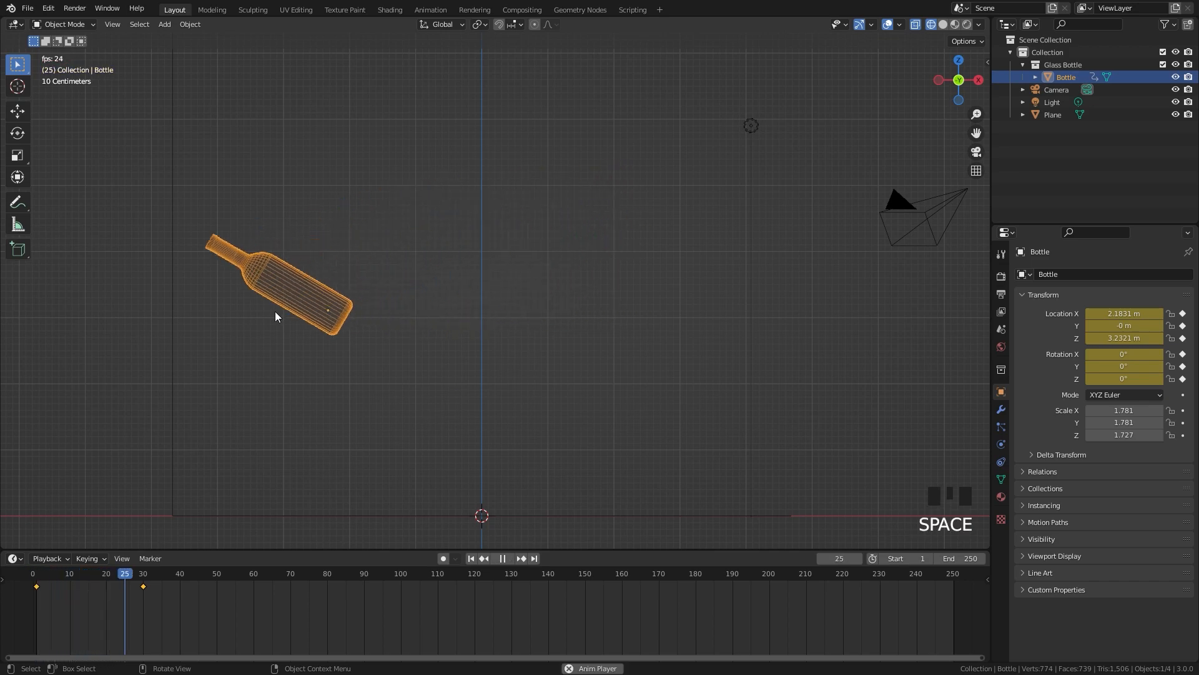
key(space)
Step: Set the interpolation of both bottle keyframes, at frames 1 and 30, to Linear
drag(197, 615, 19, 576)
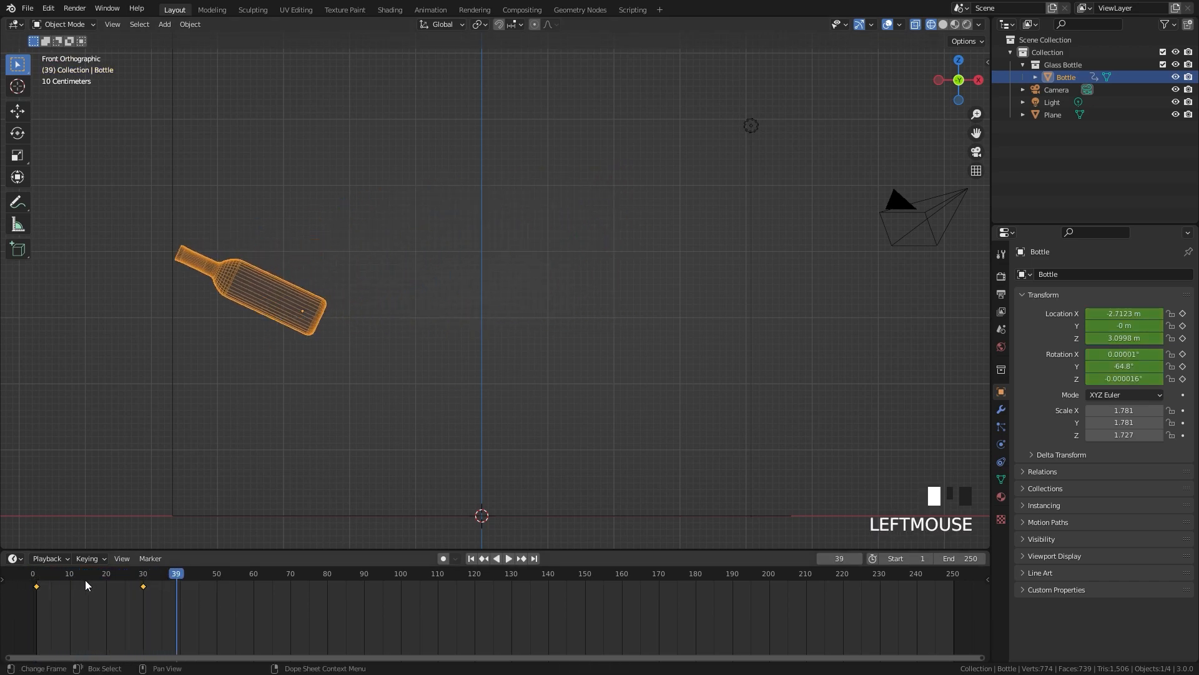
key(t)
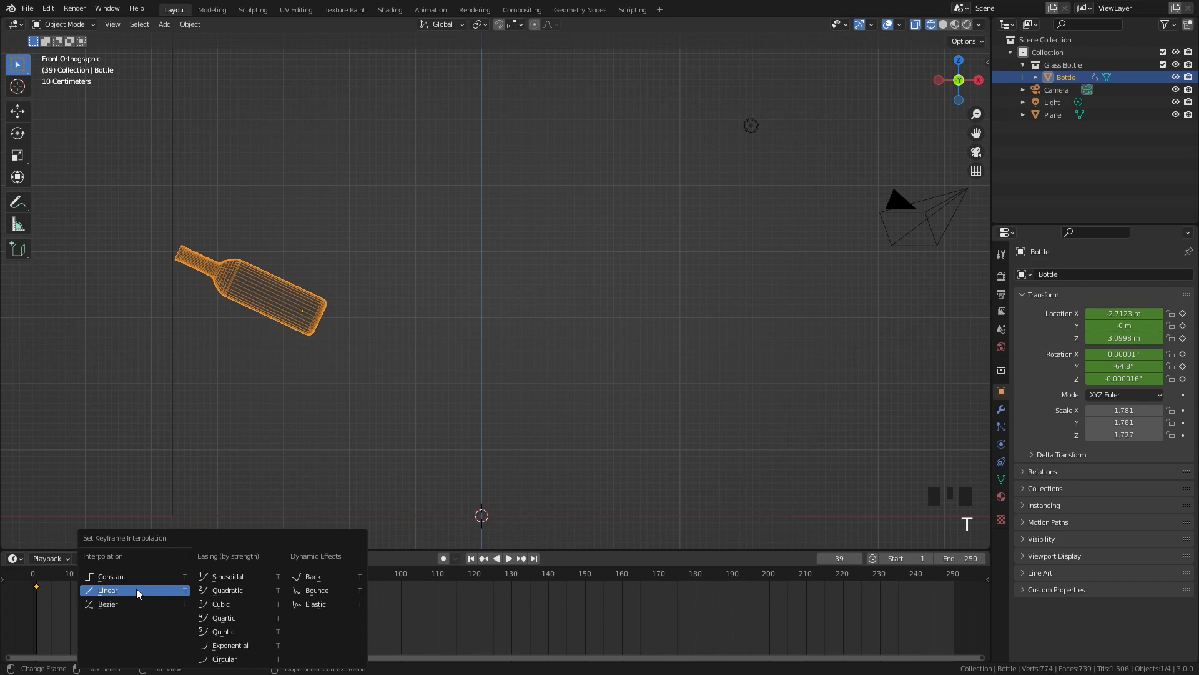
click(102, 591)
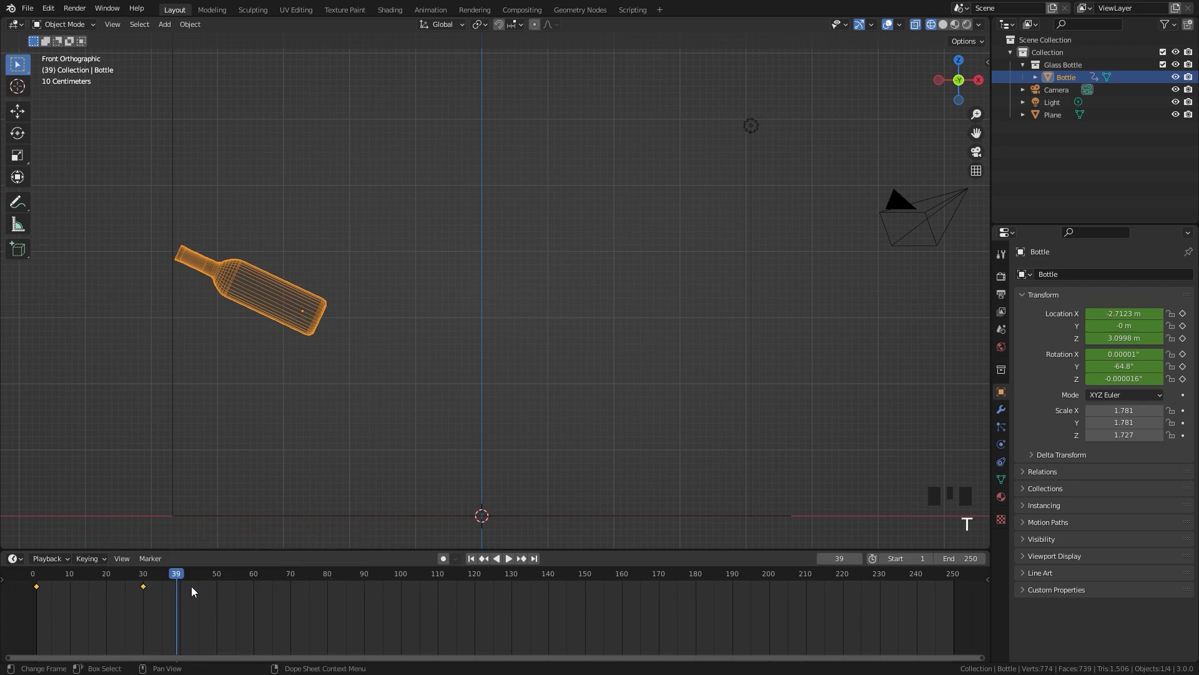
Step: Replay the animation to check the bottle's motion with linear interpolation
drag(191, 586, 36, 586)
key(space)
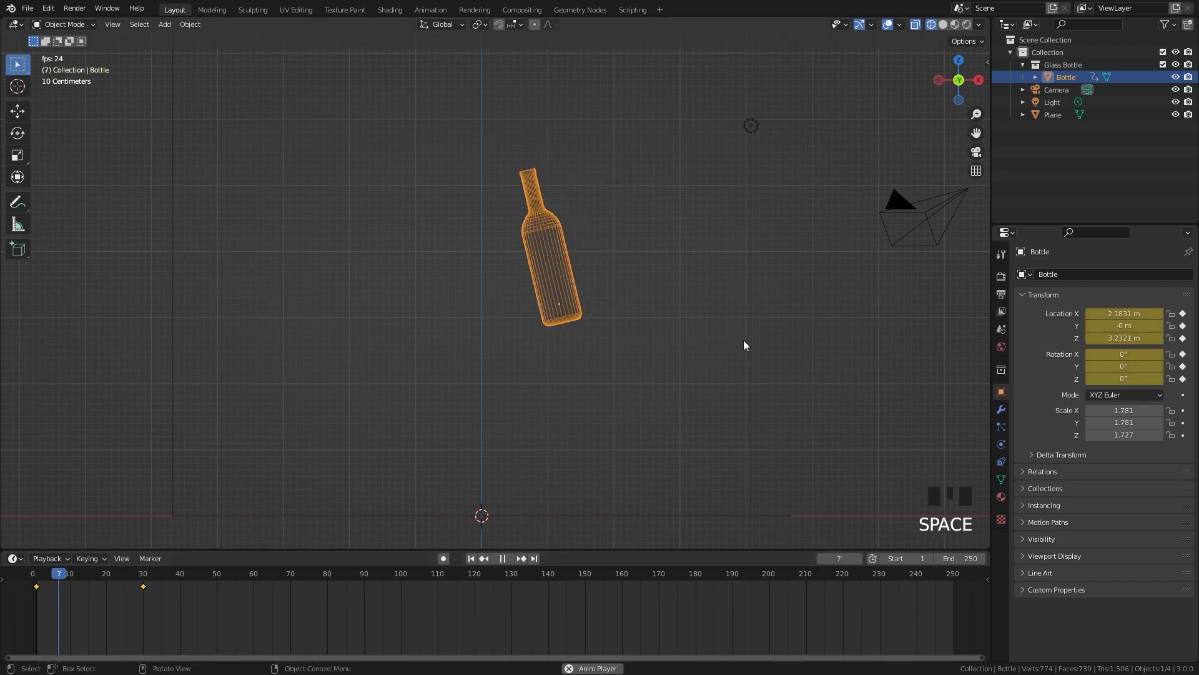
key(space)
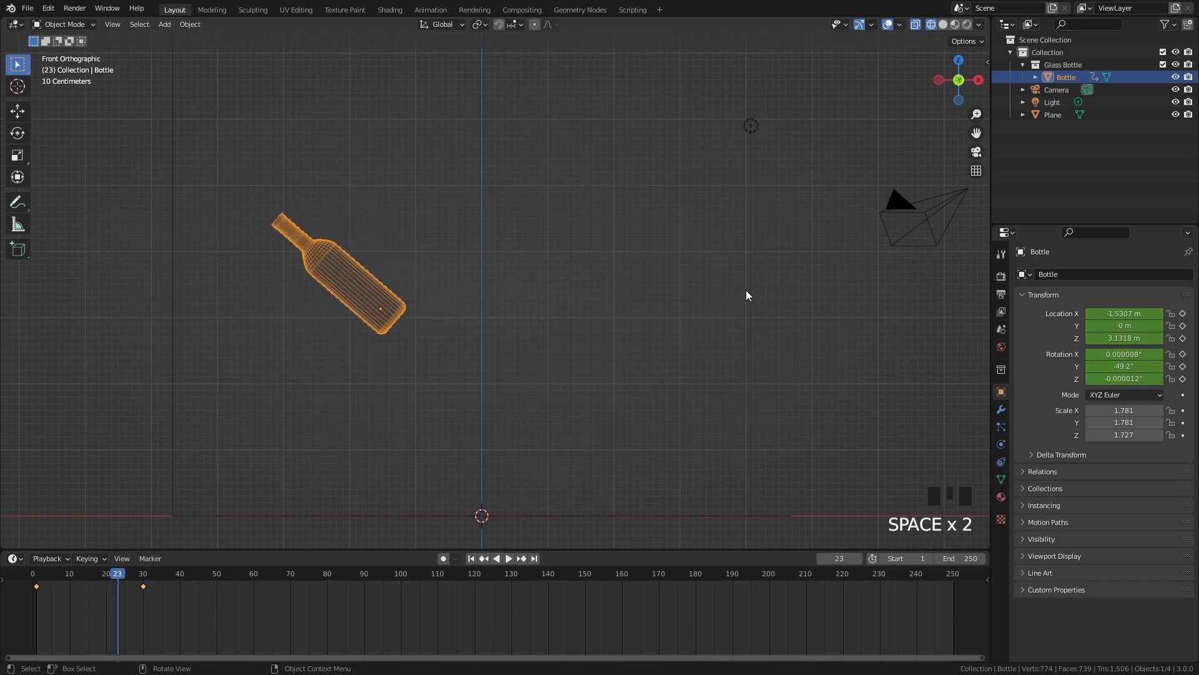
key(space)
key(space)
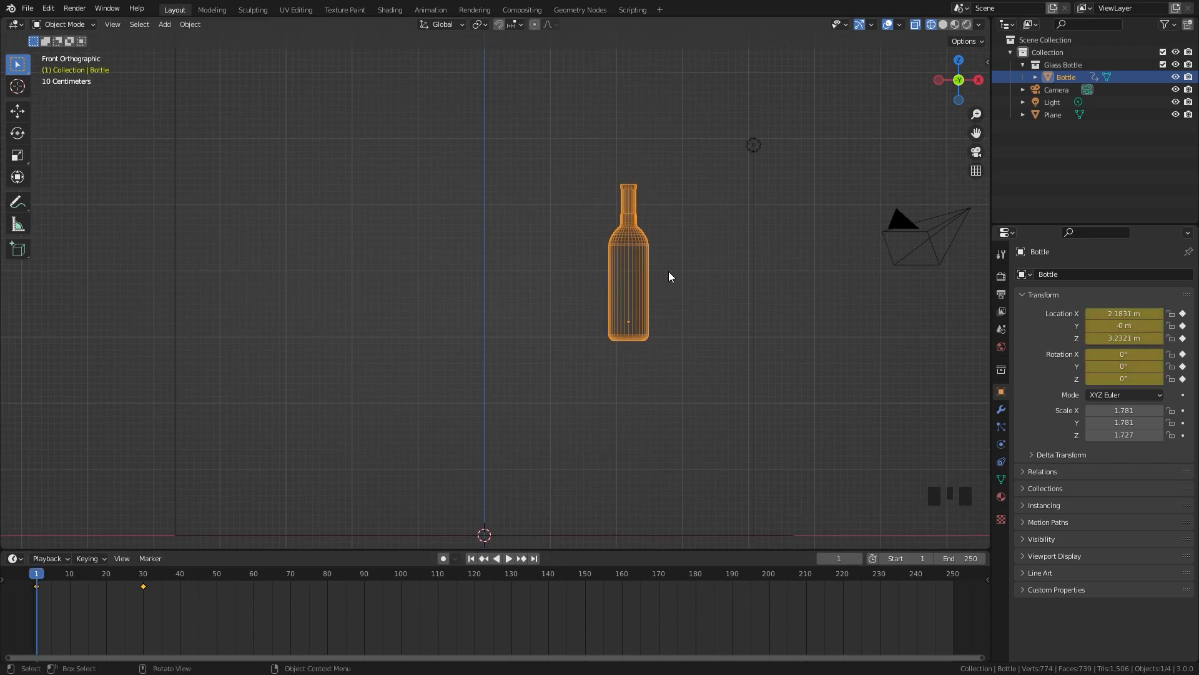
Step: Duplicate the bottle in place and move the copy to a new collection with the default name Collection 2
key(shift+d)
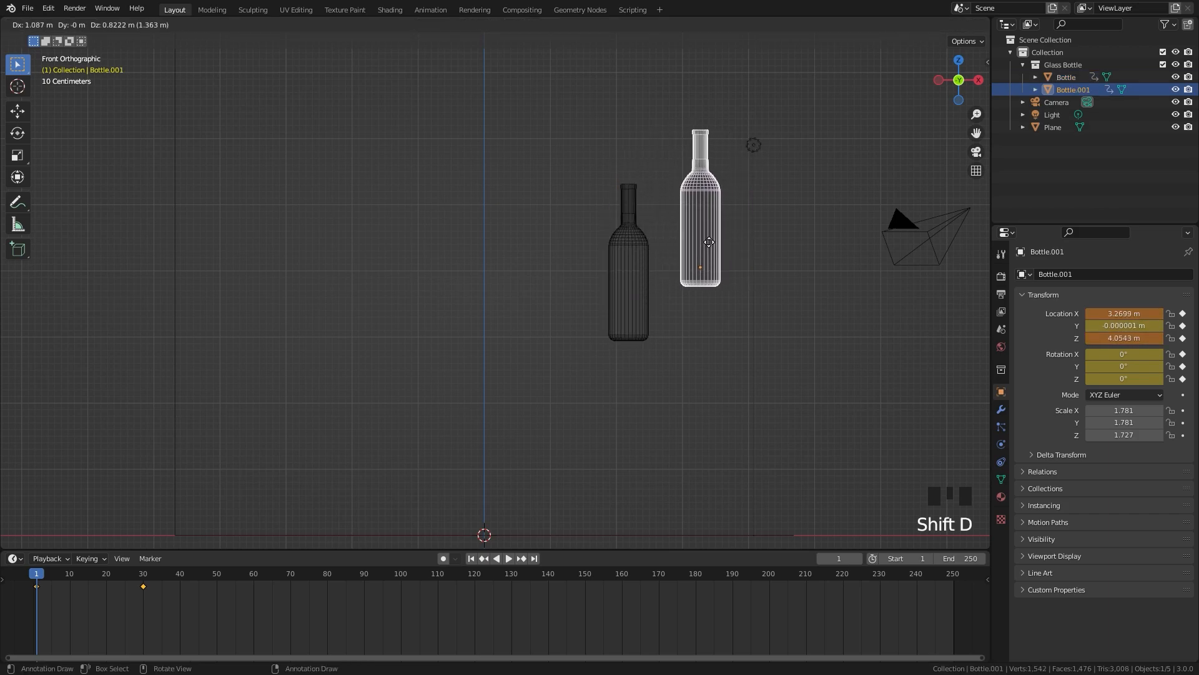
right_click(689, 241)
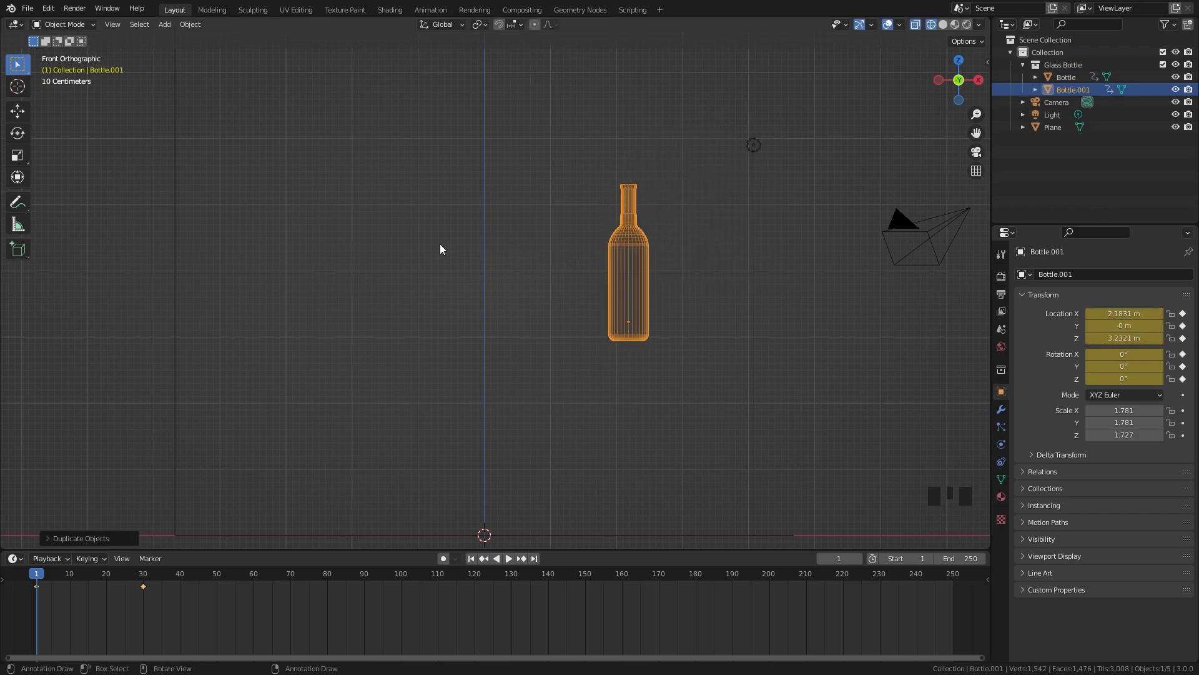
key(m)
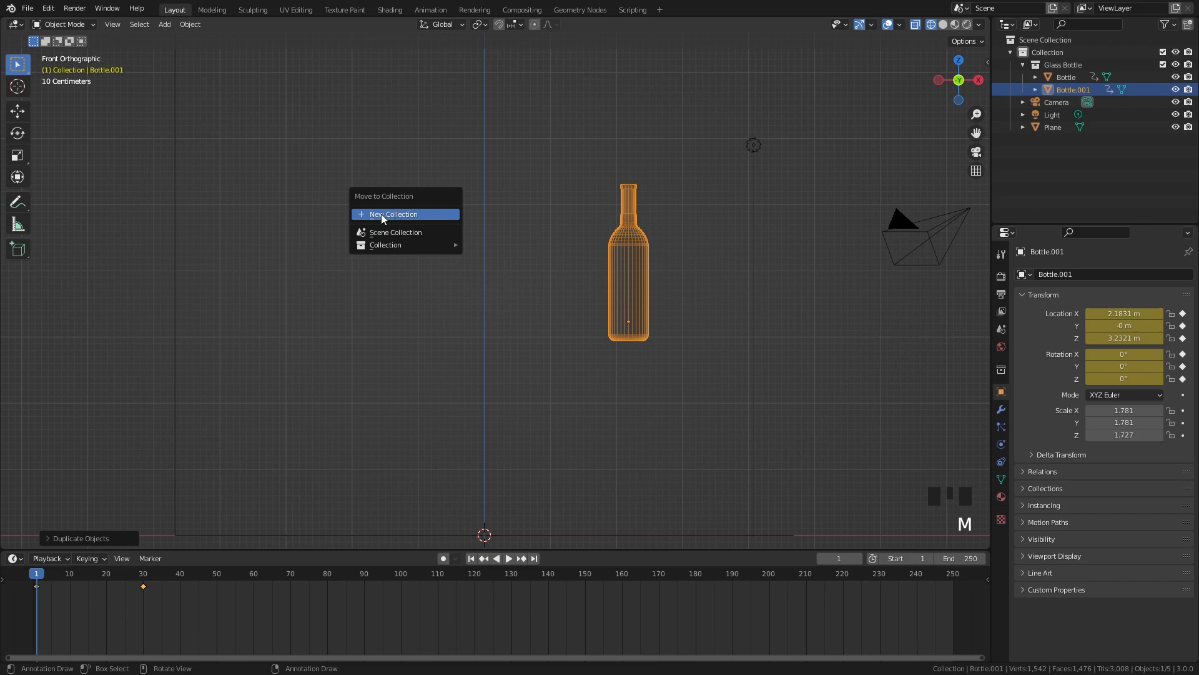
click(381, 214)
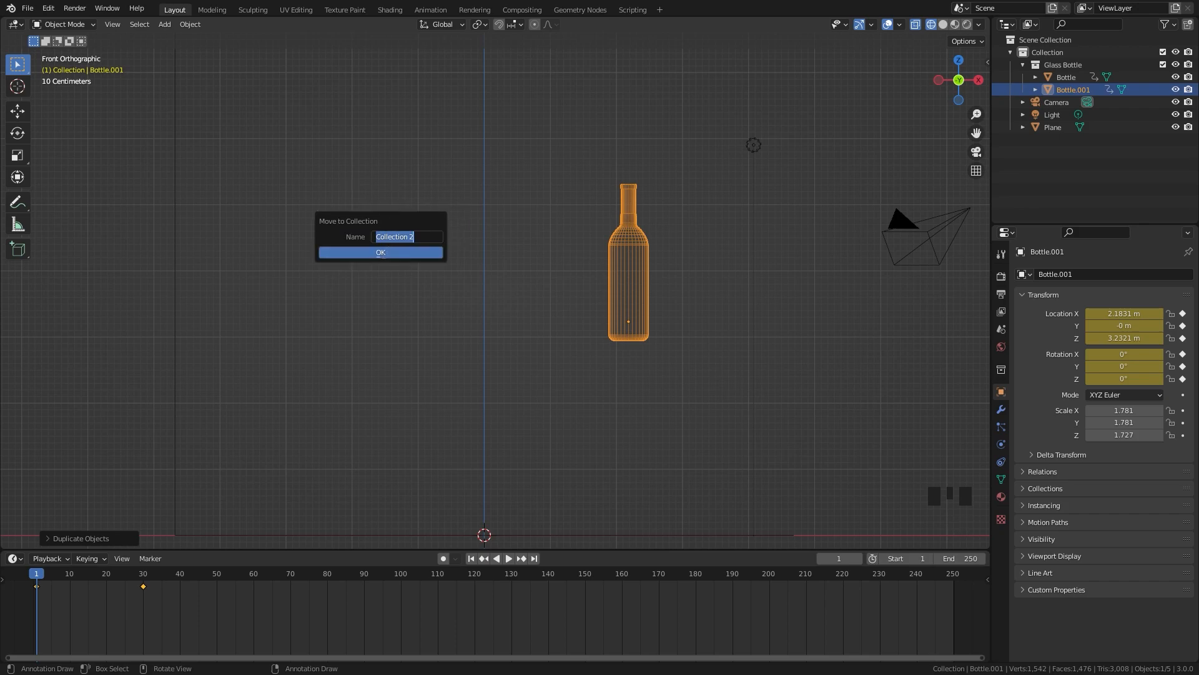
click(381, 253)
key(m)
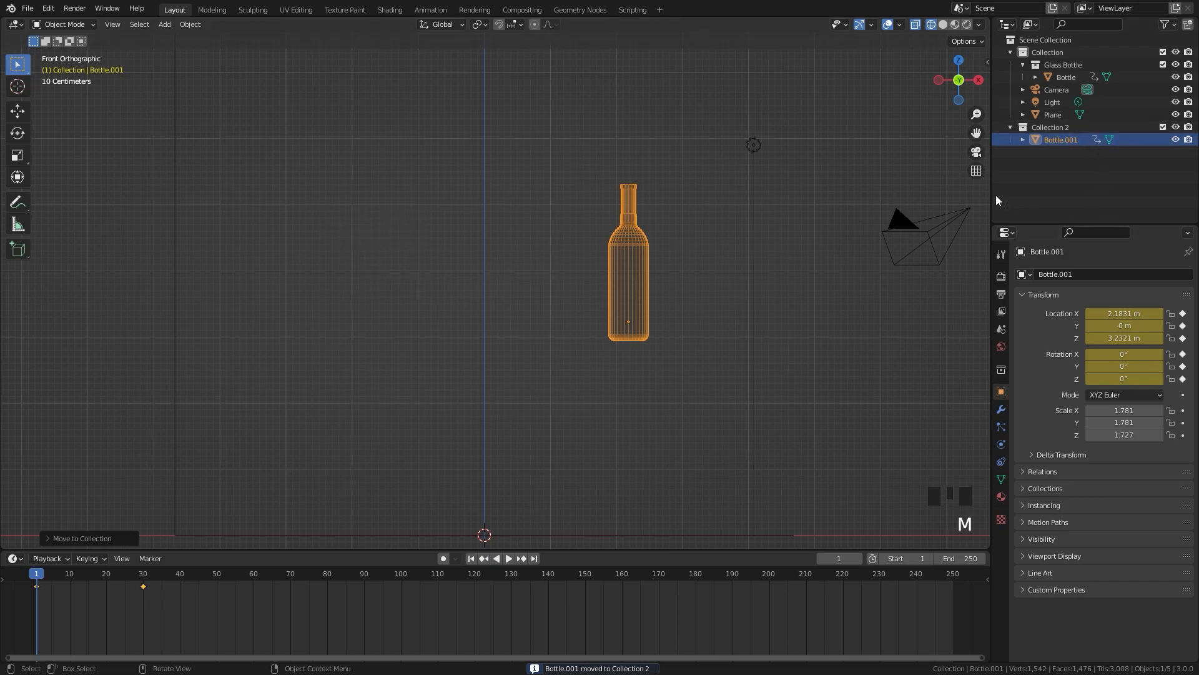
Step: Isolate Collection 2 in the viewport and view the duplicated bottle up close in perspective
key(2)
shift+middle_drag(654, 250, 509, 206)
scroll(527, 233, up, 2)
scroll(513, 250, up, 2)
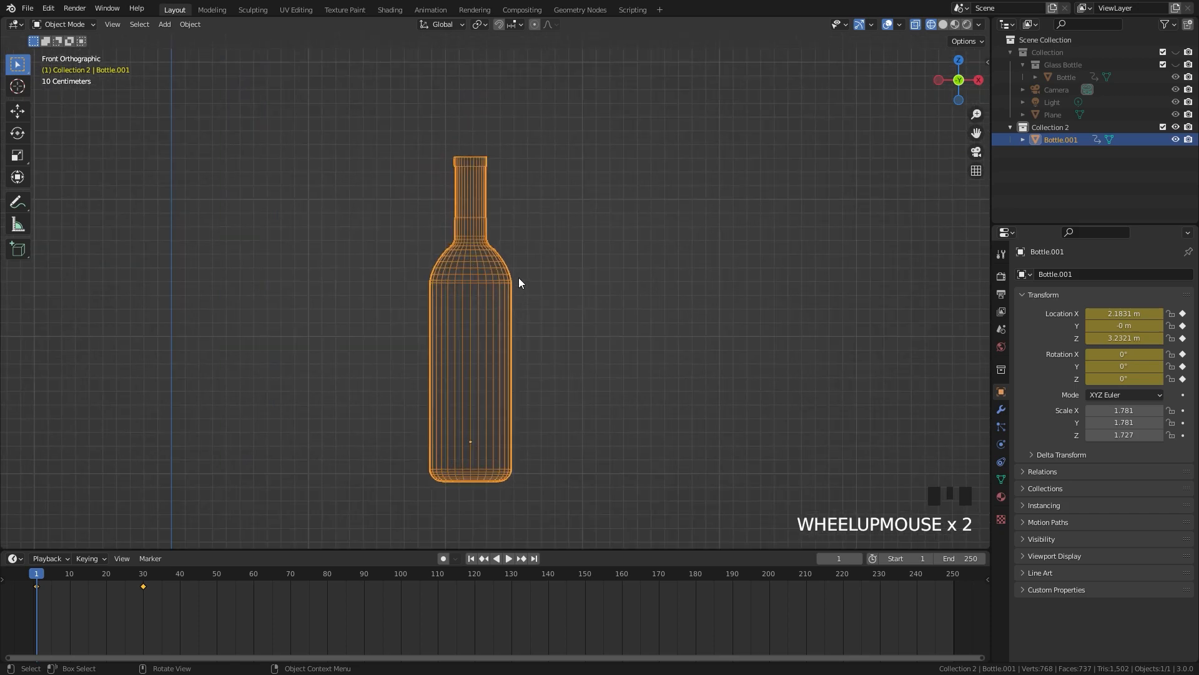
middle_drag(529, 263, 538, 278)
scroll(550, 290, down, 3)
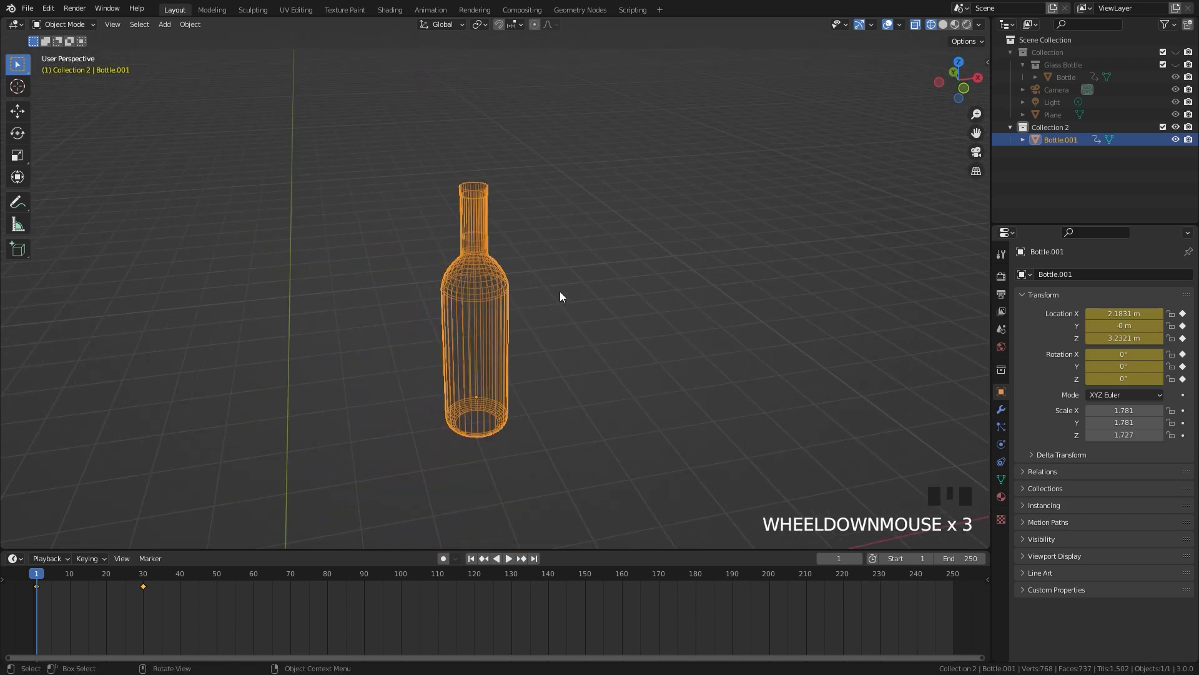
middle_drag(537, 256, 411, 260)
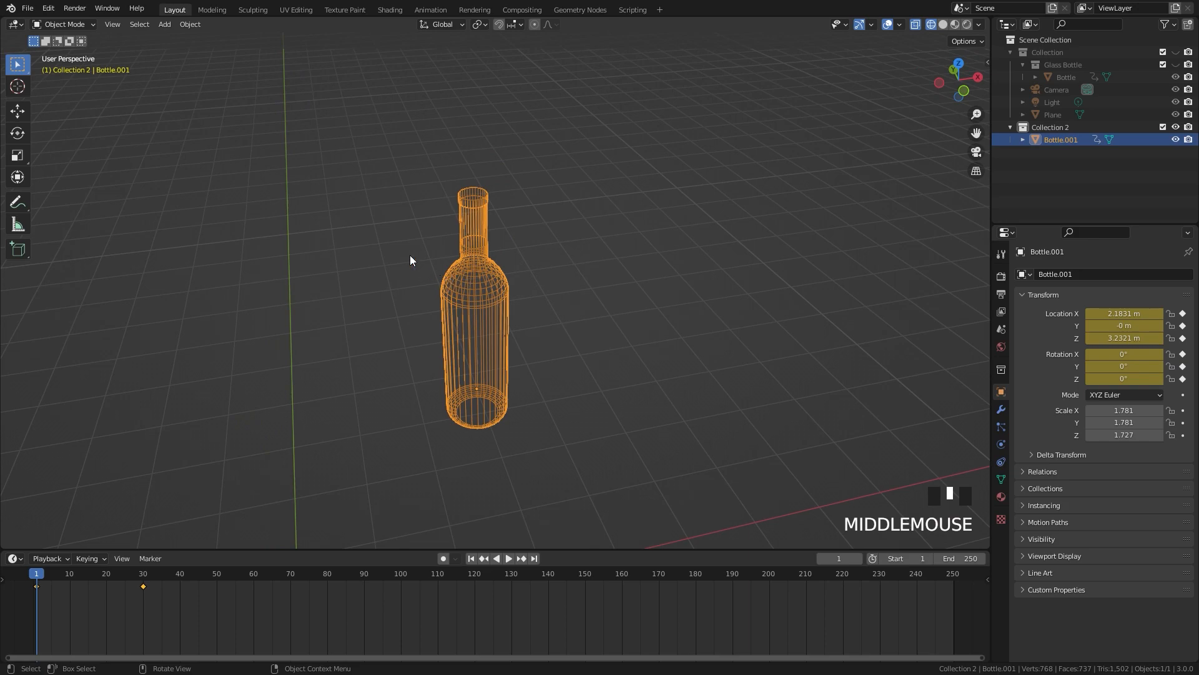
Step: Look up the Cell Fracture add-on in the preferences to check that it is enabled
click(49, 9)
click(73, 200)
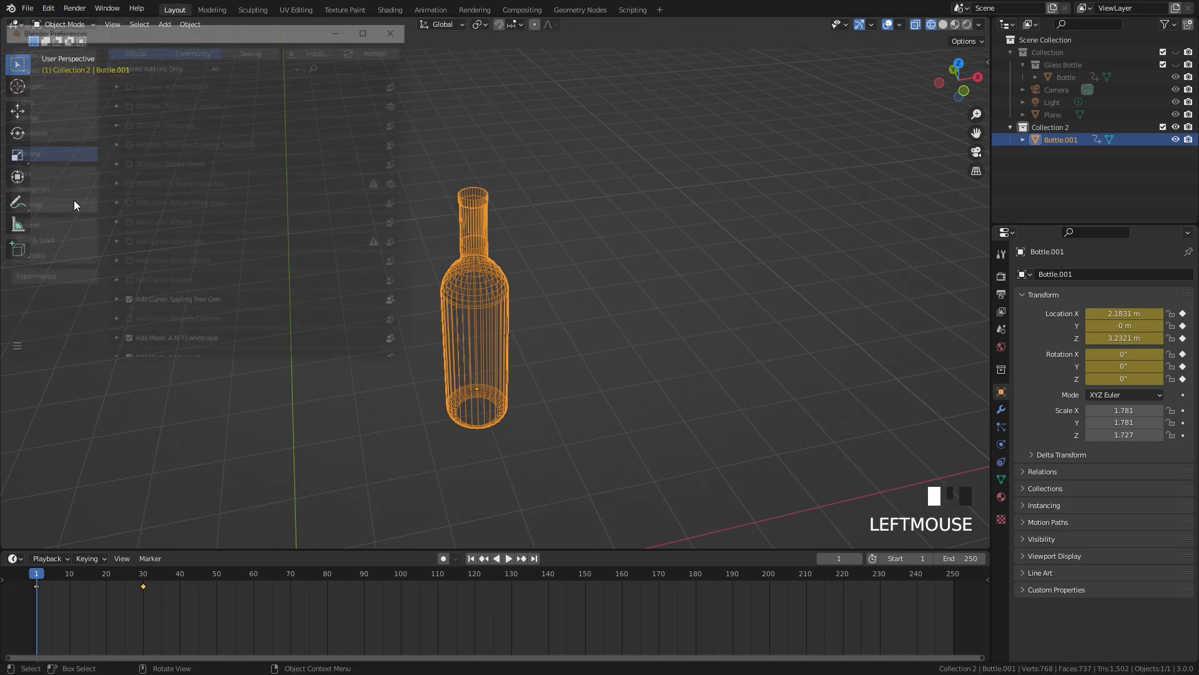
click(358, 63)
text(cell)
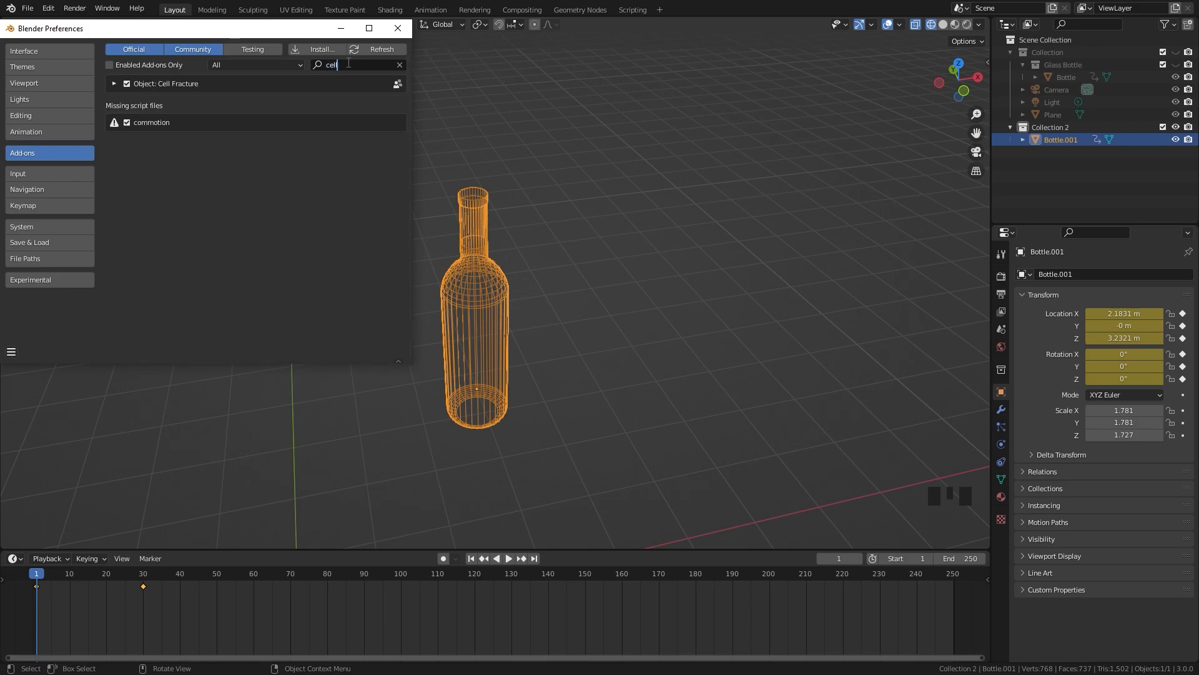
click(398, 28)
Step: Display the duplicated bottle in solid shading instead of wireframe
scroll(492, 215, up, 2)
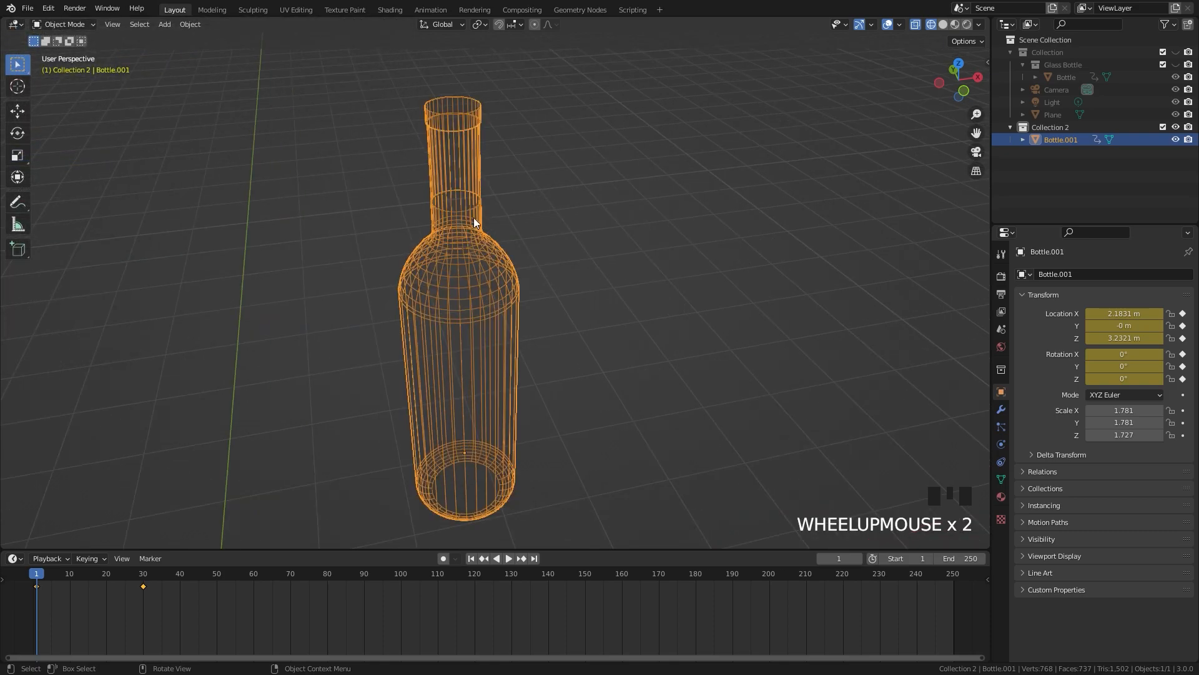
key(z)
scroll(554, 219, down, 2)
middle_drag(555, 219, 564, 237)
scroll(565, 237, up, 1)
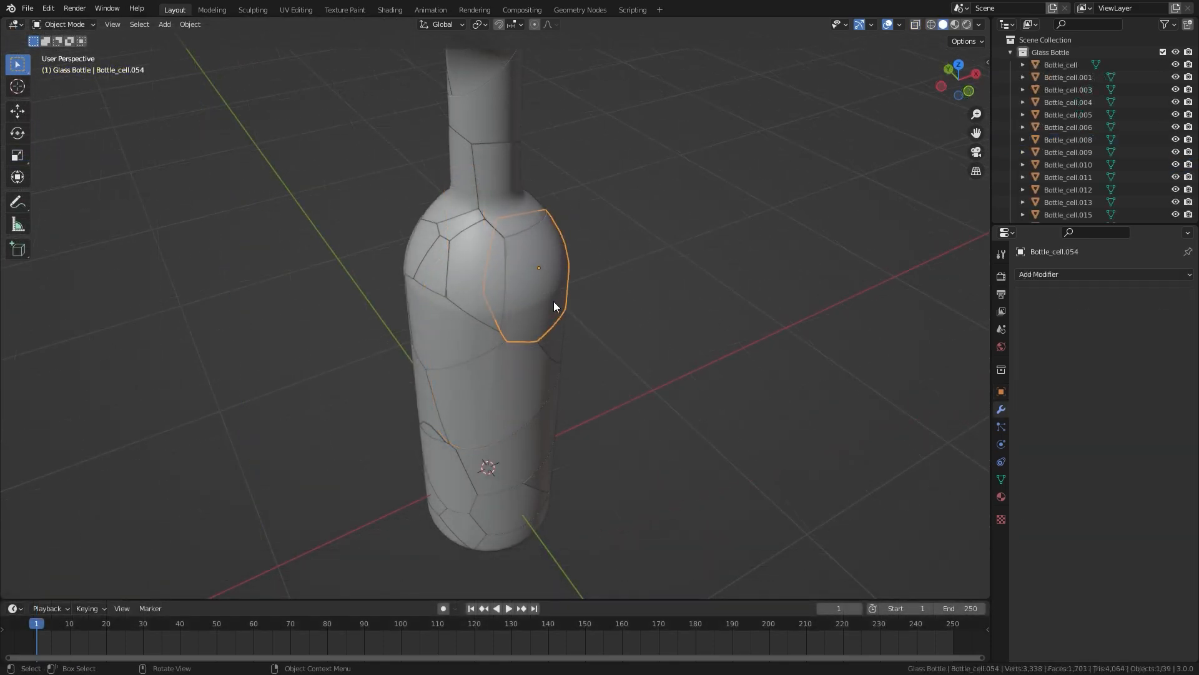
Step: Move a shoulder fragment out of the fractured example bottle to examine its thickness
key(g)
click(733, 301)
middle_drag(693, 257, 638, 262)
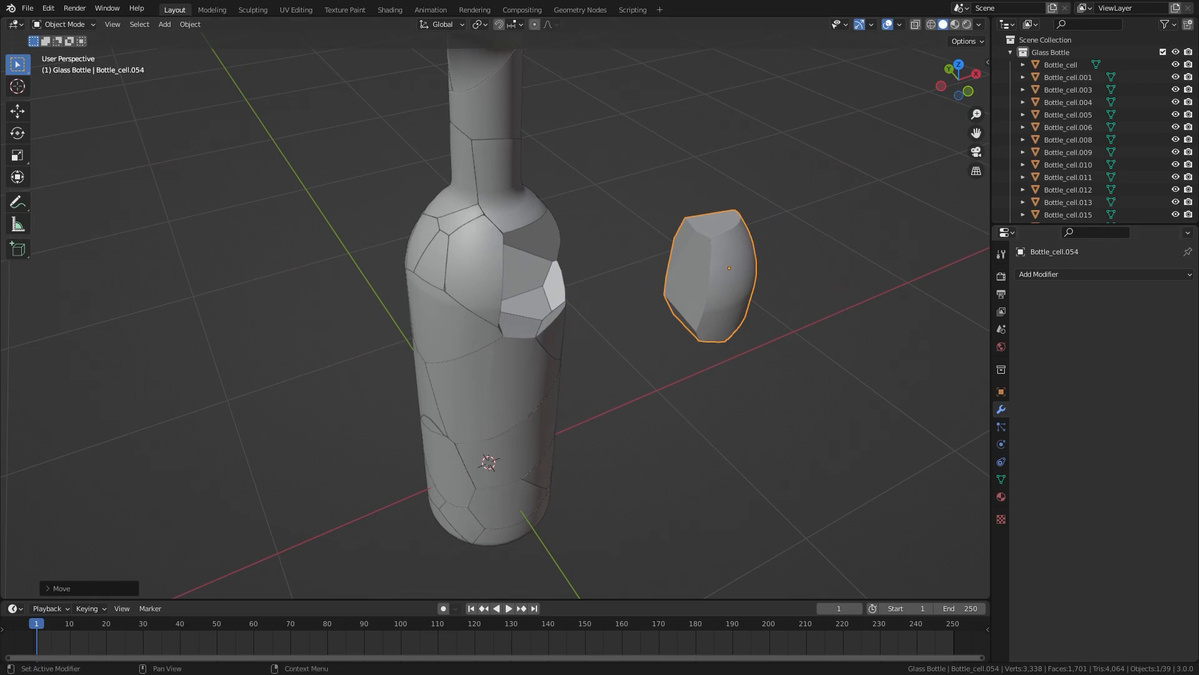
scroll(567, 277, up, 1)
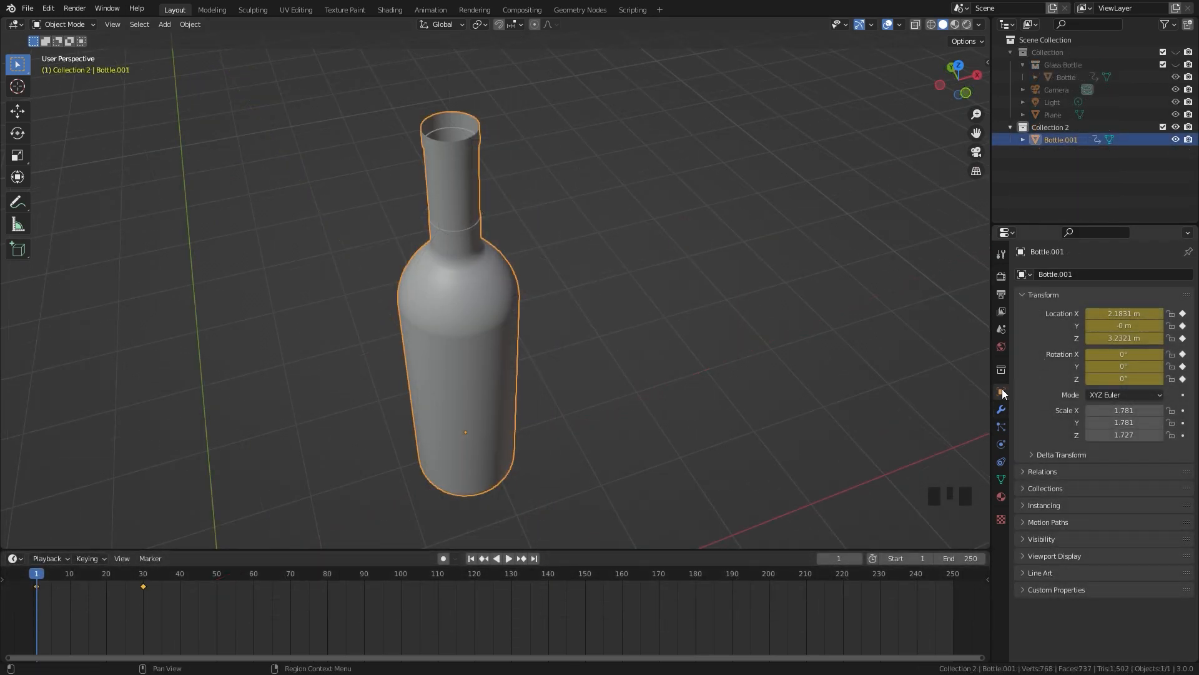
Step: Add a Solidify modifier with default settings to the duplicated bottle and apply it
click(1002, 410)
click(1048, 273)
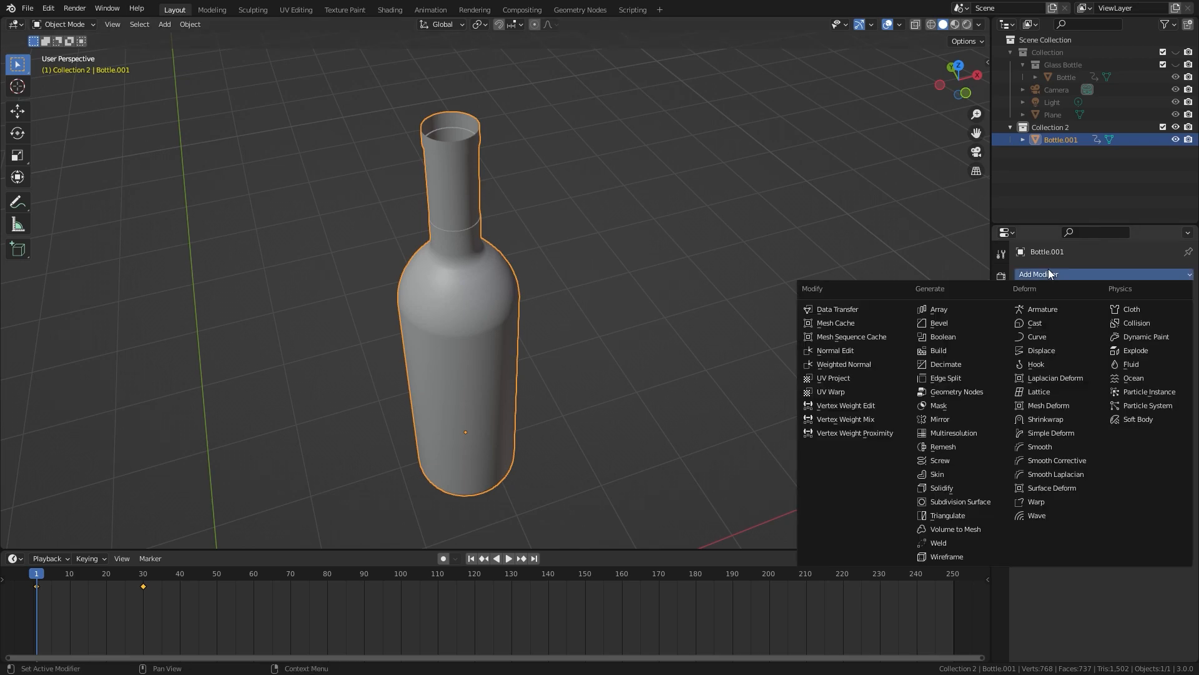
click(943, 487)
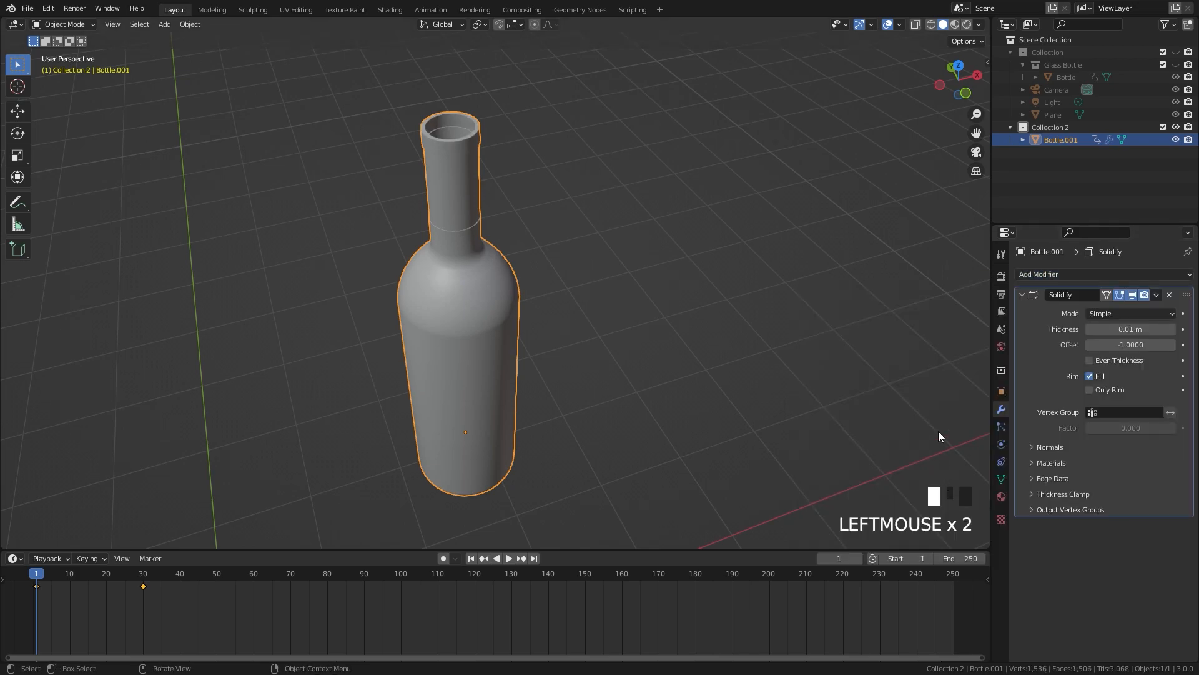
click(1159, 296)
click(1109, 311)
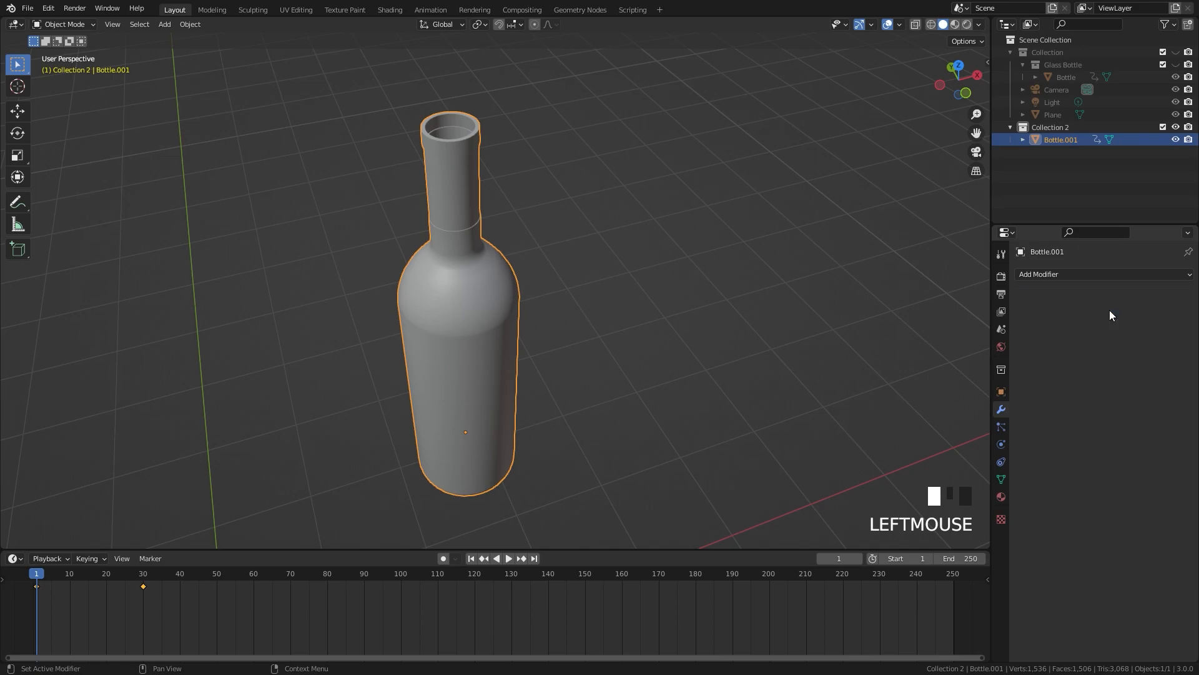
Step: Examine the solidified bottle's wall and mesh in Edit Mode, returning to Object Mode
middle_drag(573, 287, 545, 247)
scroll(545, 247, up, 5)
key(Tab)
mouse_move(485, 185)
middle_down()
mouse_move(477, 179)
mouse_move(487, 200)
middle_up()
scroll(332, 166, down, 3)
middle_drag(331, 165, 603, 235)
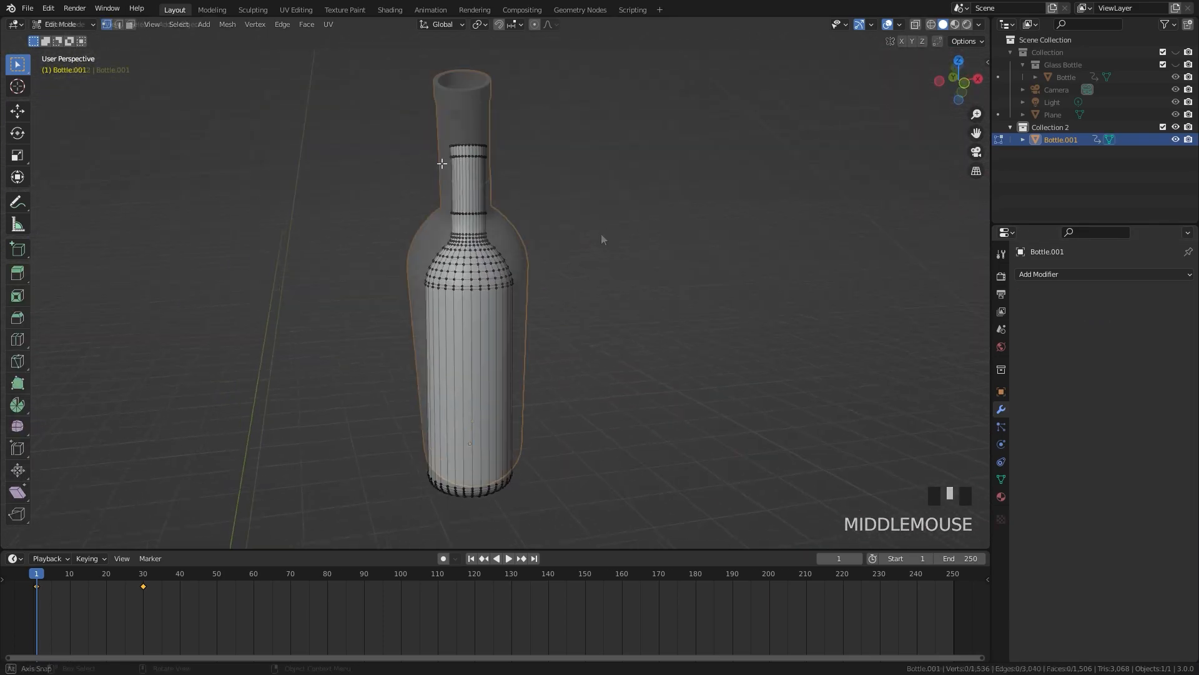
key(Tab)
Step: Run Cell Fracture on the duplicated bottle with a source limit of 75, noise 1.00 and recursion 1
key(F3)
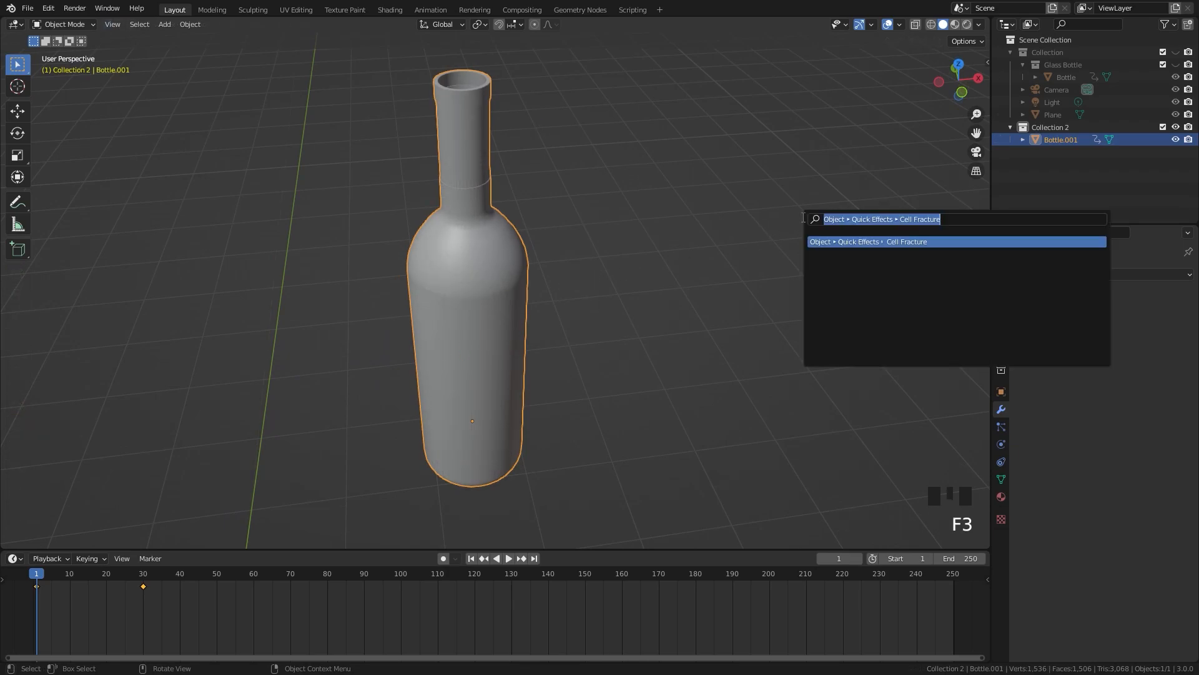
key(BackSpace)
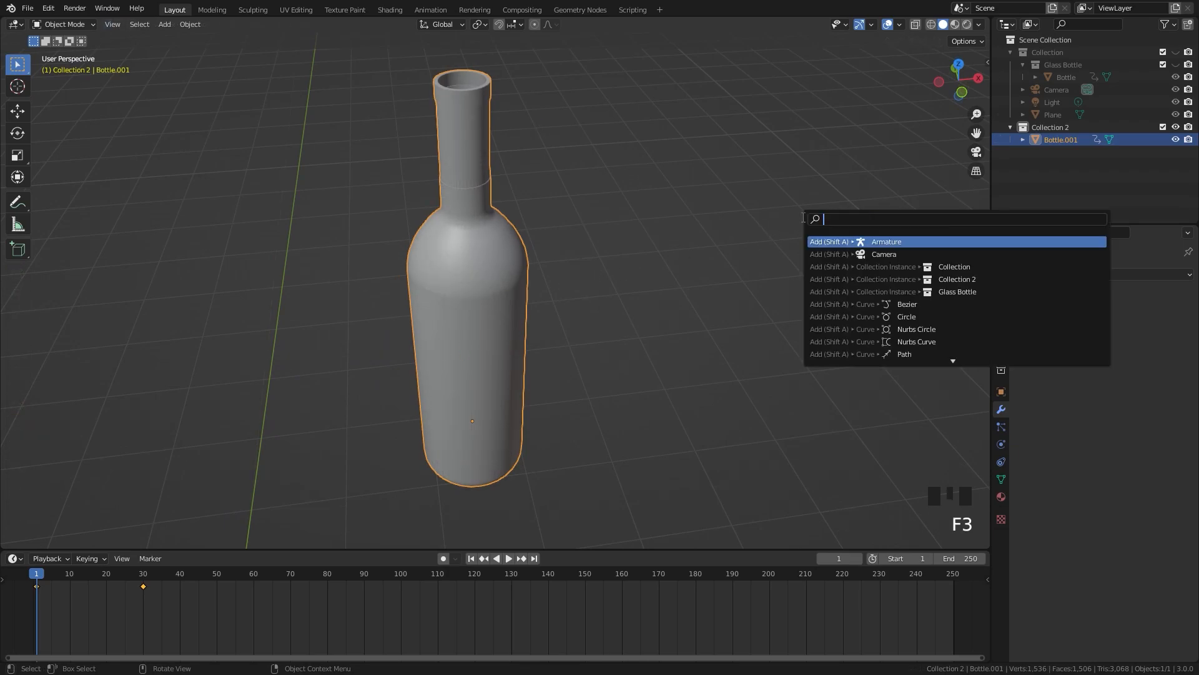
text(cell)
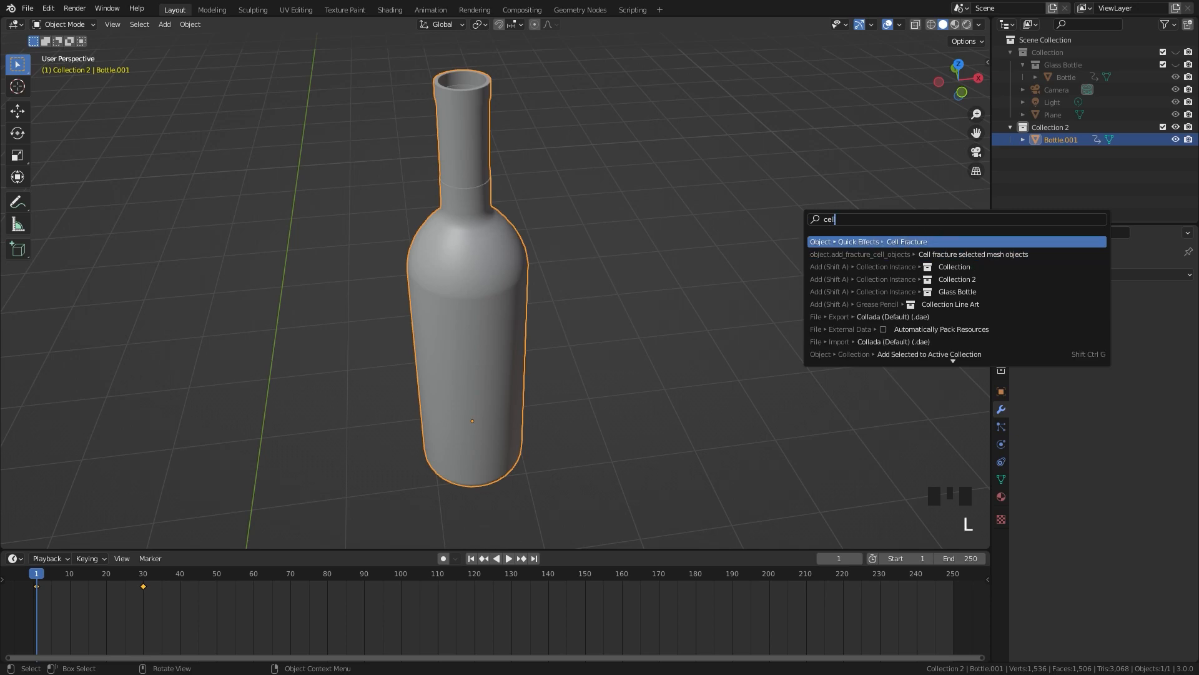
click(910, 241)
drag(913, 244, 785, 115)
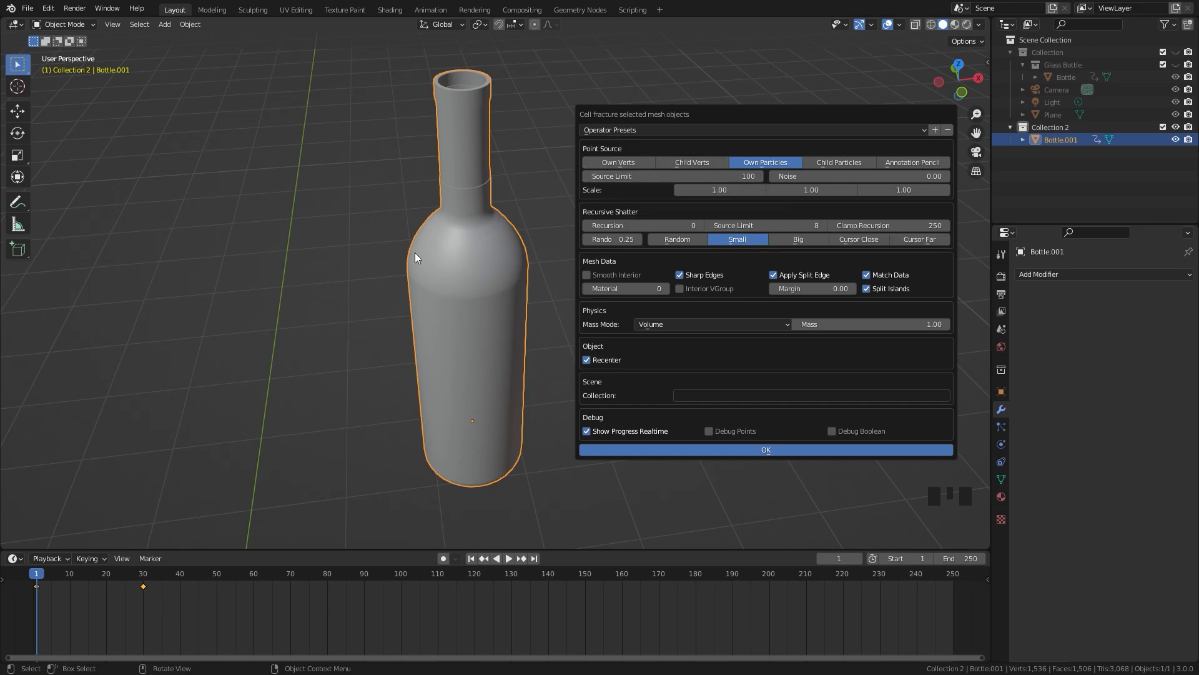
click(680, 175)
text(75)
key(Return)
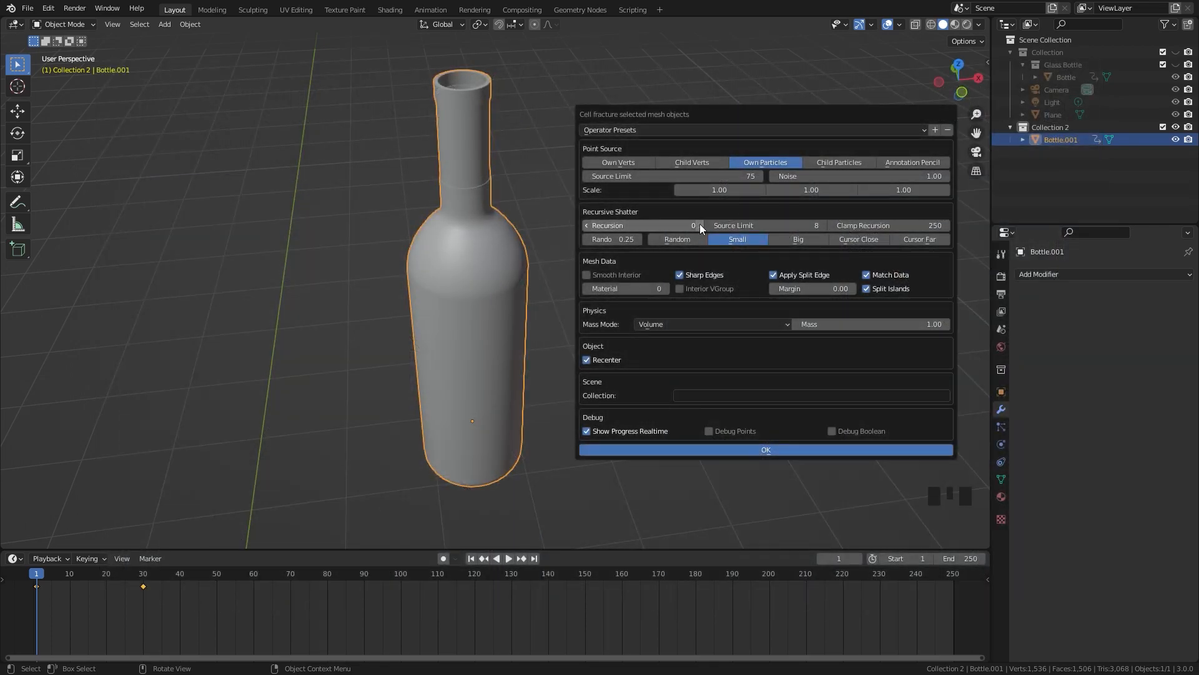
click(700, 226)
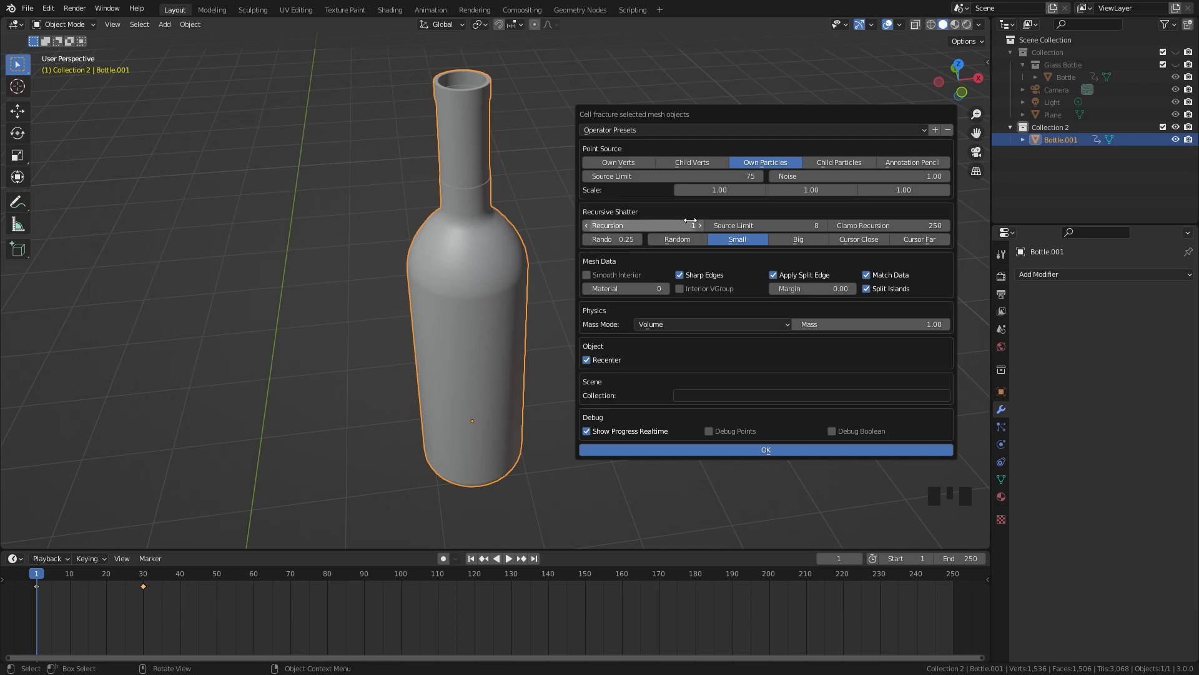
click(769, 450)
Step: Hide the unfractured Bottle.001 and examine the oversized fragment sticking out at the bottle's rim
middle_drag(614, 292, 604, 292)
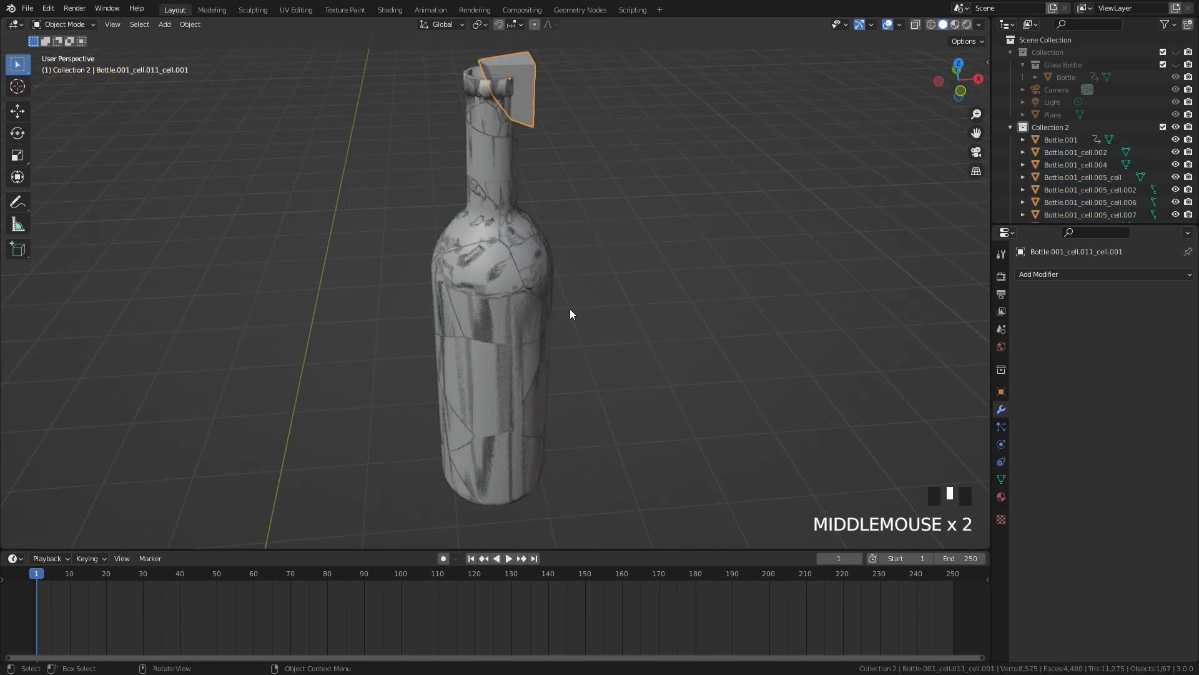
click(1176, 139)
middle_drag(602, 299, 613, 222)
scroll(613, 318, up, 2)
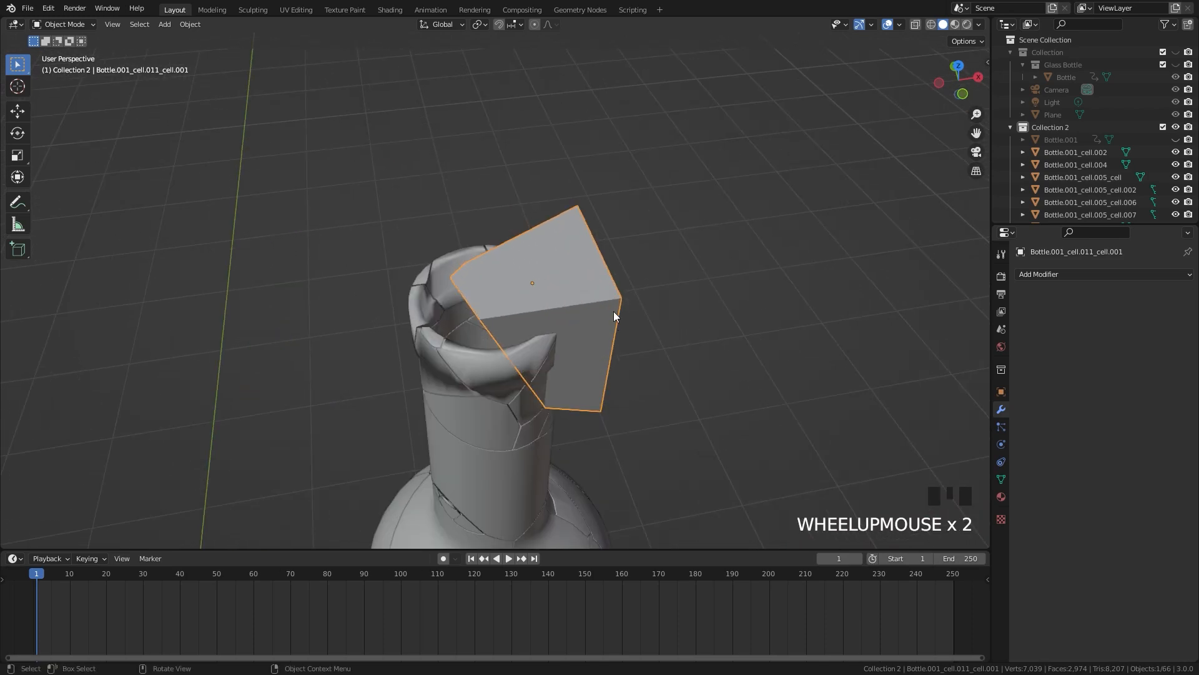
scroll(562, 286, down, 1)
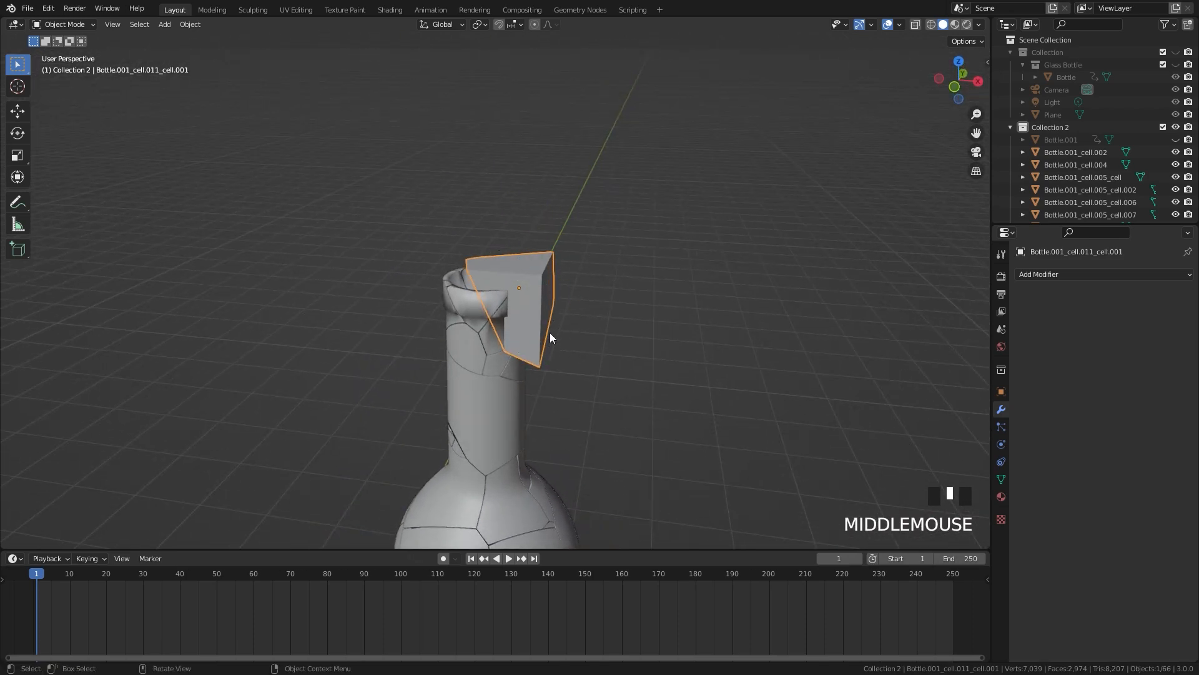
Step: Delete the oversized fragment sticking out at the bottle's rim
scroll(549, 336, up, 3)
key(g)
right_click(661, 260)
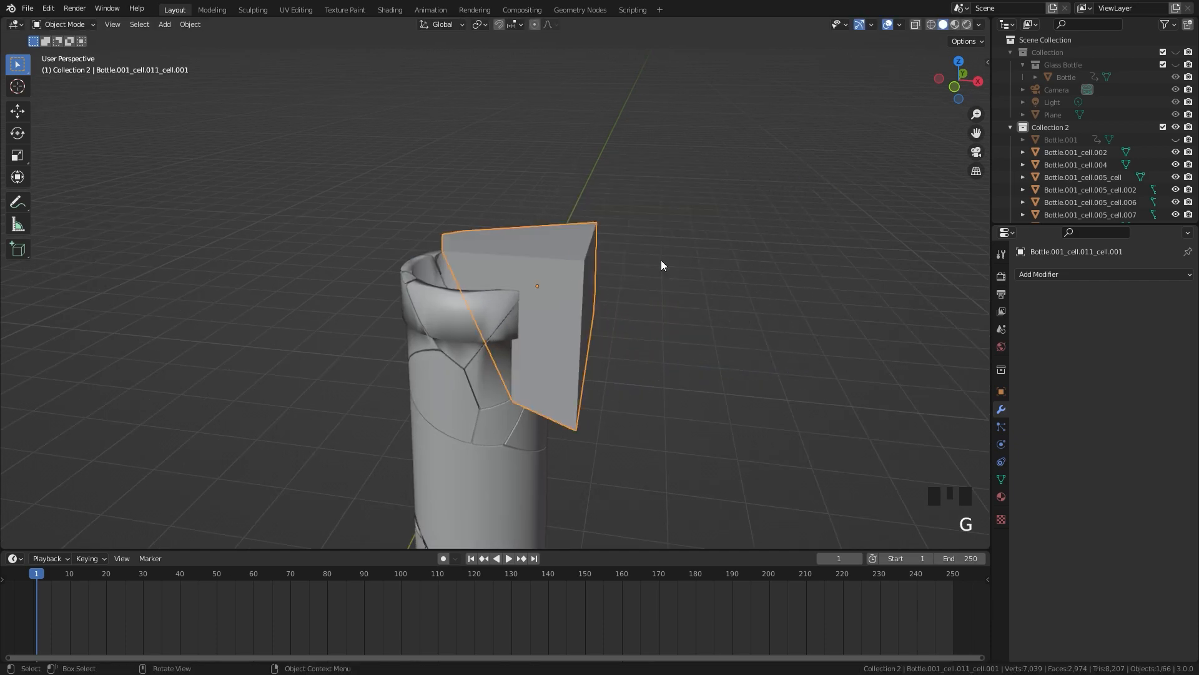
key(Delete)
middle_drag(661, 260, 624, 163)
Step: Unhide the unfractured Bottle.001 in Collection 2 and delete it, keeping only the fragments
click(1177, 140)
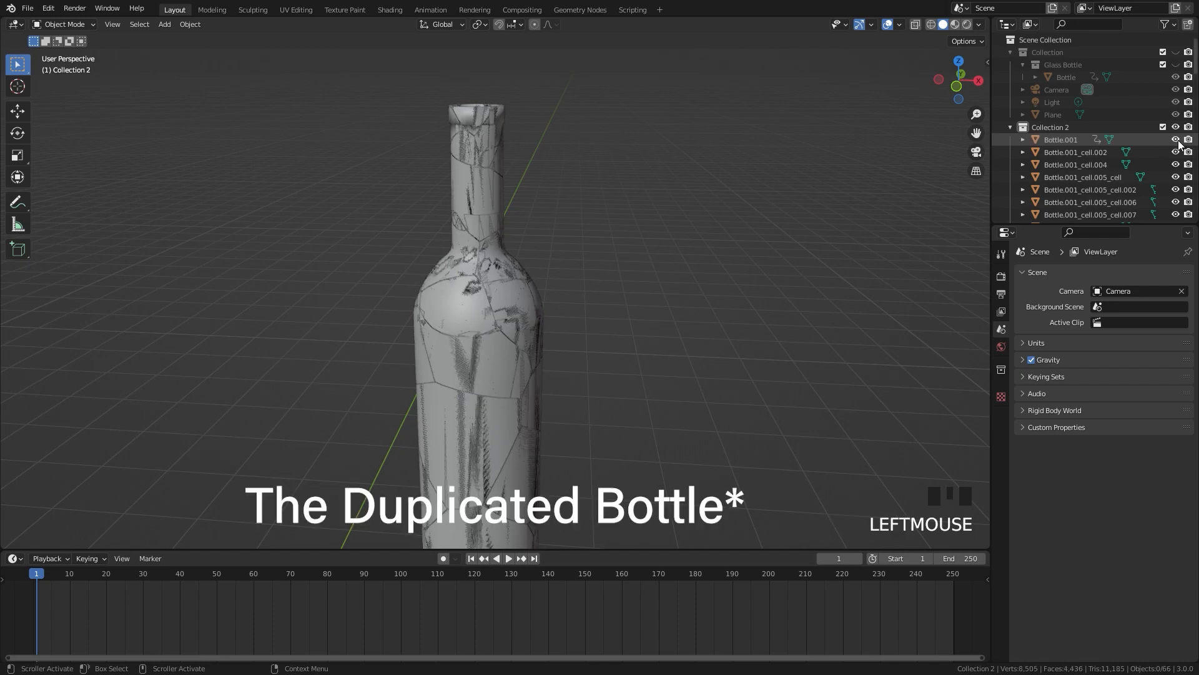
double_click(1075, 140)
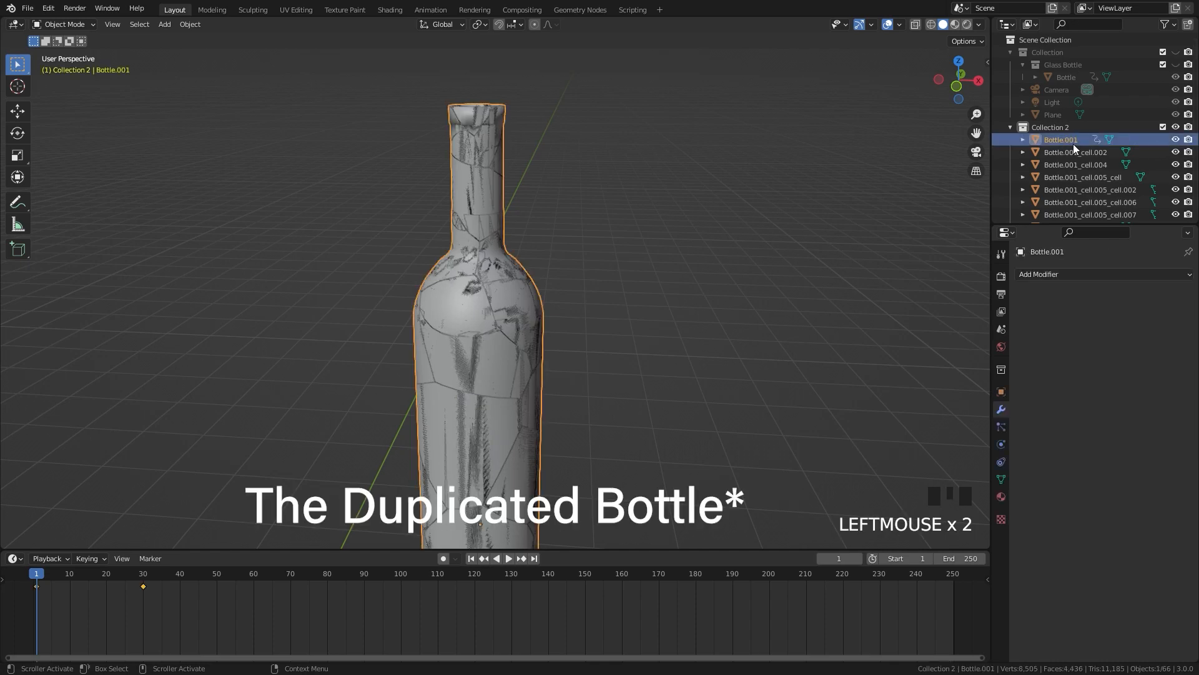
key(x)
click(607, 196)
scroll(594, 213, down, 2)
middle_drag(581, 229, 474, 250)
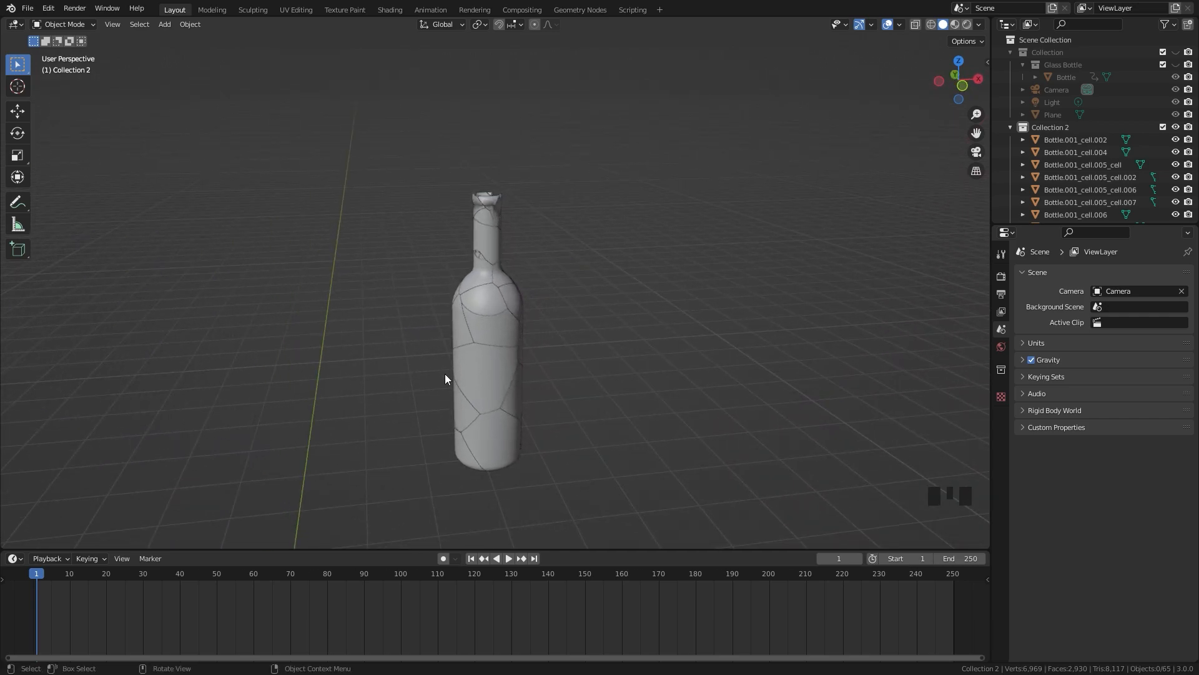
Step: Select all bottle fragments and set the transform pivot point to Individual Origins
scroll(539, 345, up, 4)
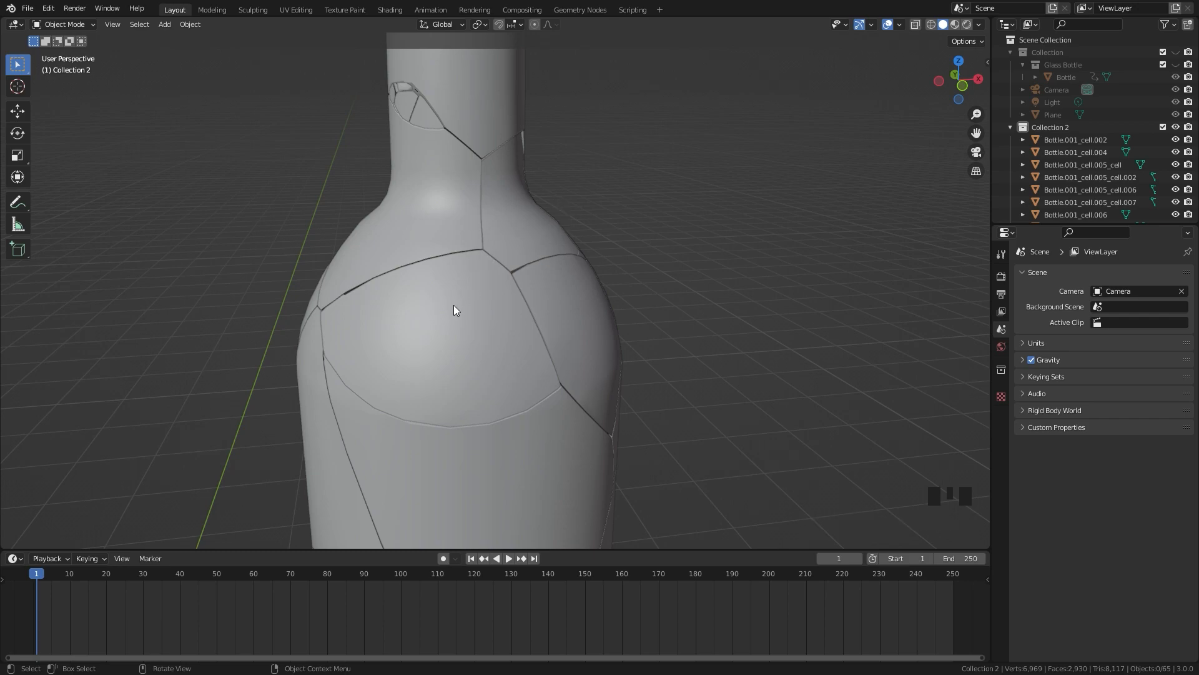
scroll(454, 310, down, 2)
scroll(483, 310, up, 3)
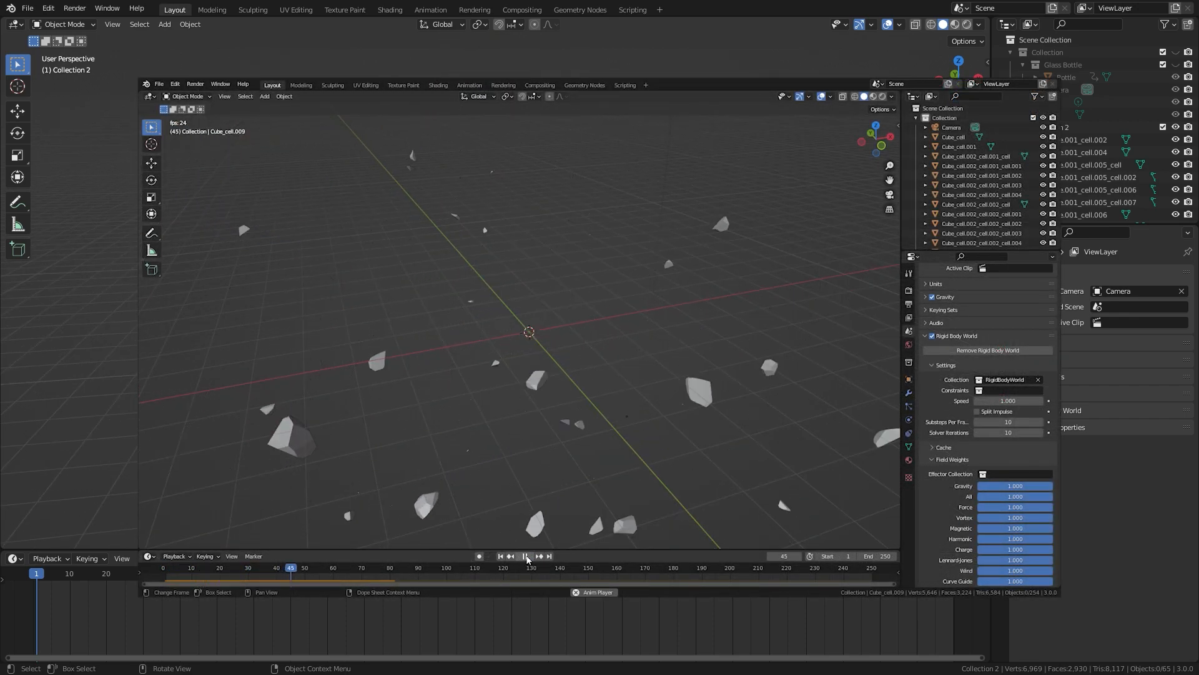
key(a)
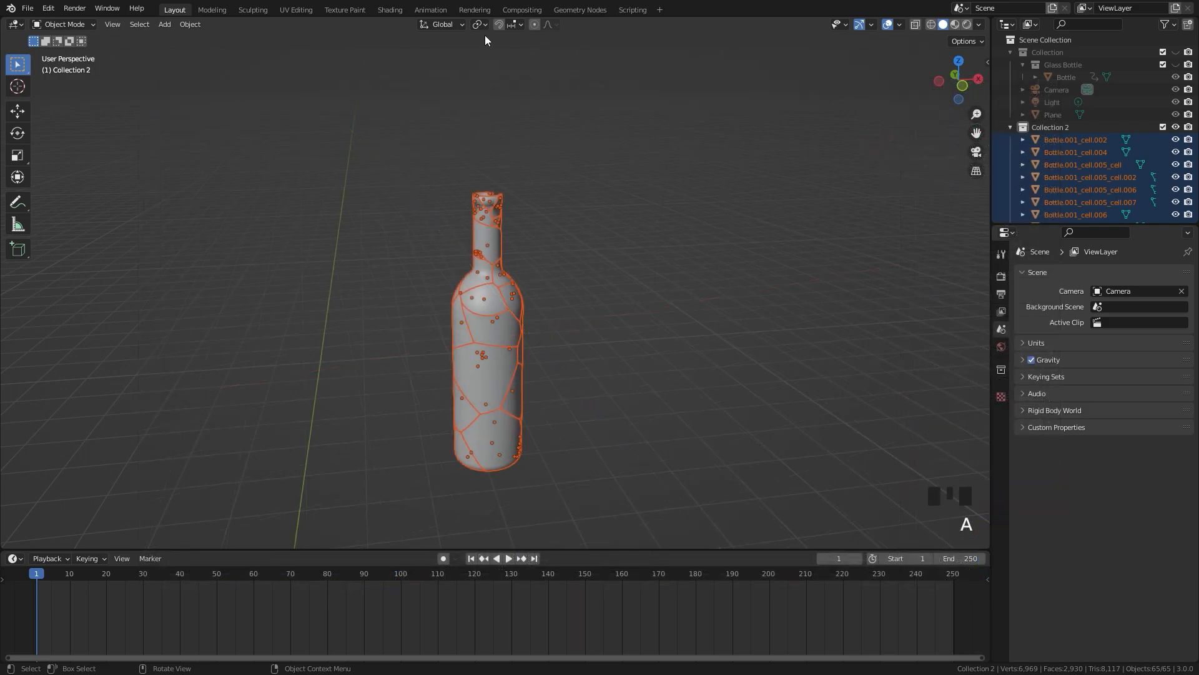
click(479, 25)
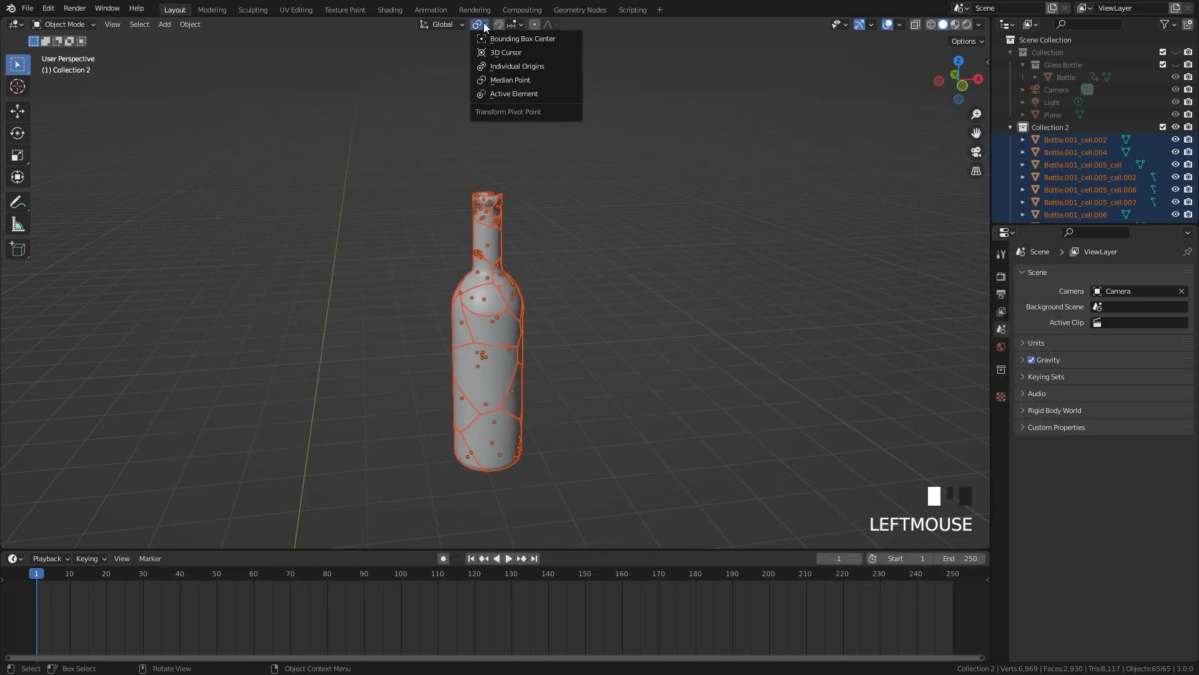
click(503, 66)
Step: Scale the selected fragments down to about 0.97 to leave small gaps between them, and clear the selection
scroll(591, 280, up, 3)
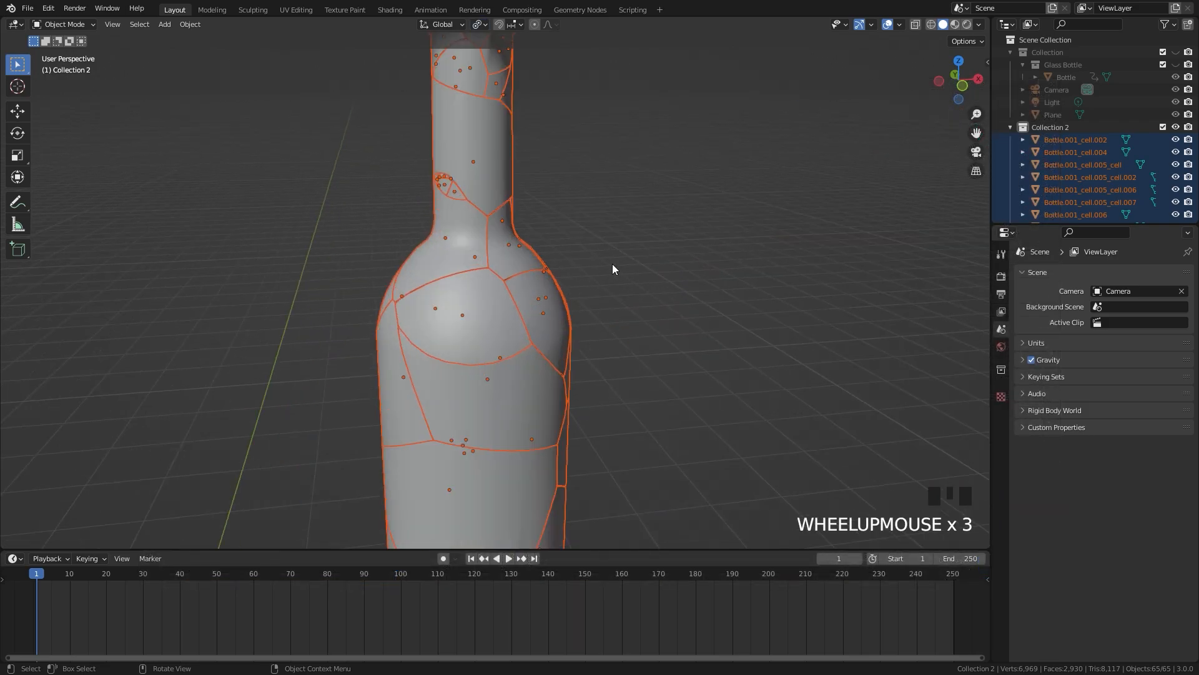
key(s)
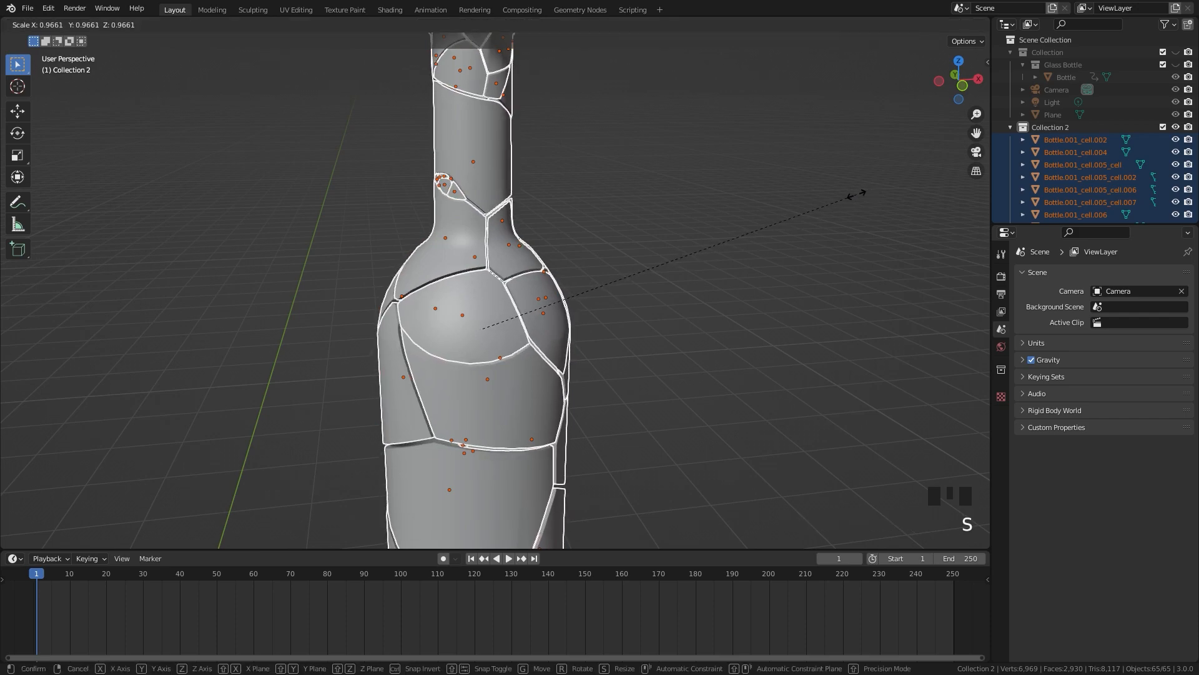
click(855, 195)
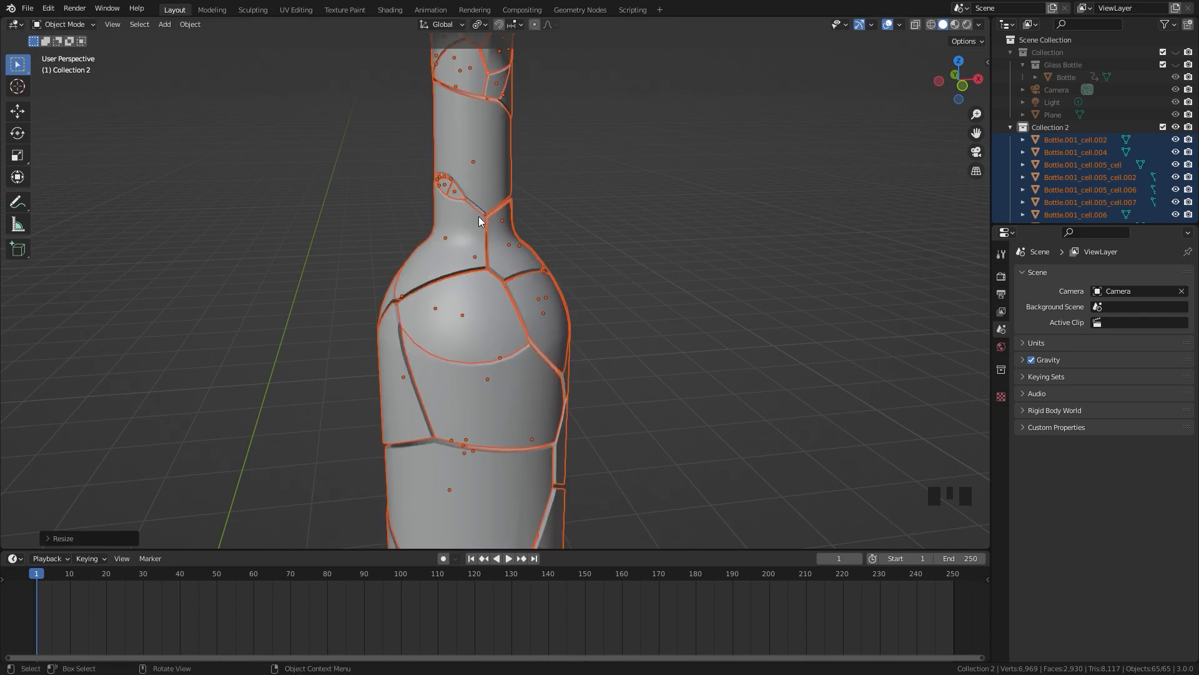
middle_drag(628, 322, 652, 342)
key(alt+a)
scroll(567, 289, down, 2)
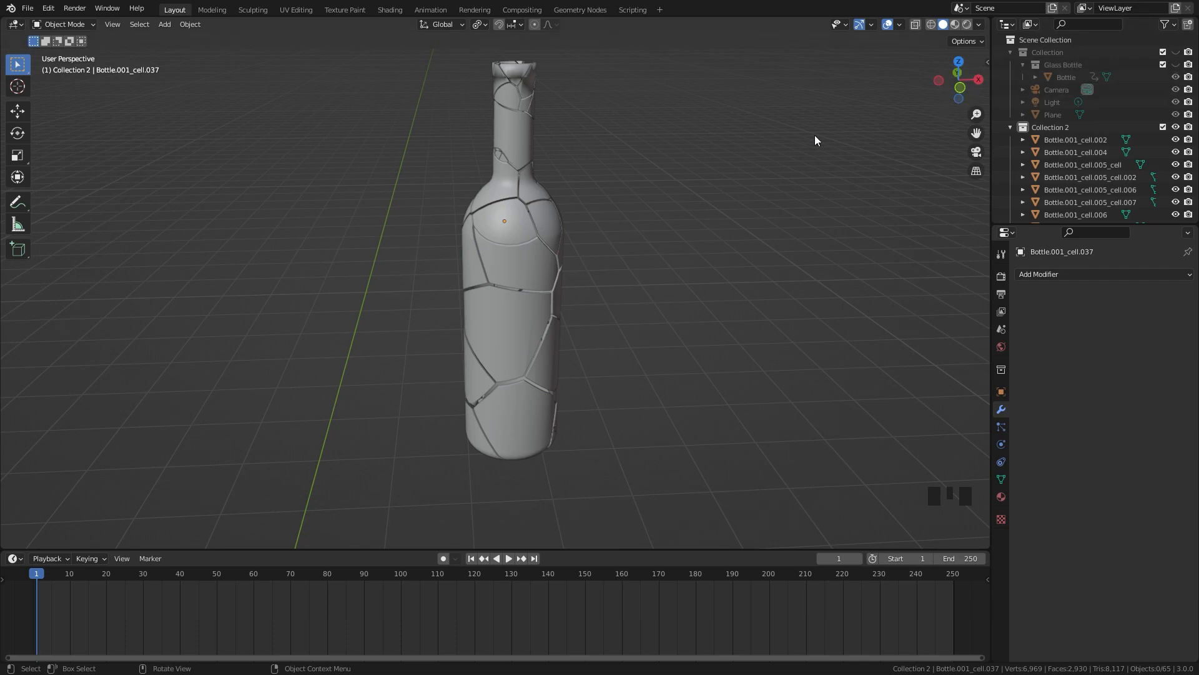
Step: Show Collection alongside Collection 2 and select all fragments in Collection 2
key(shift+1)
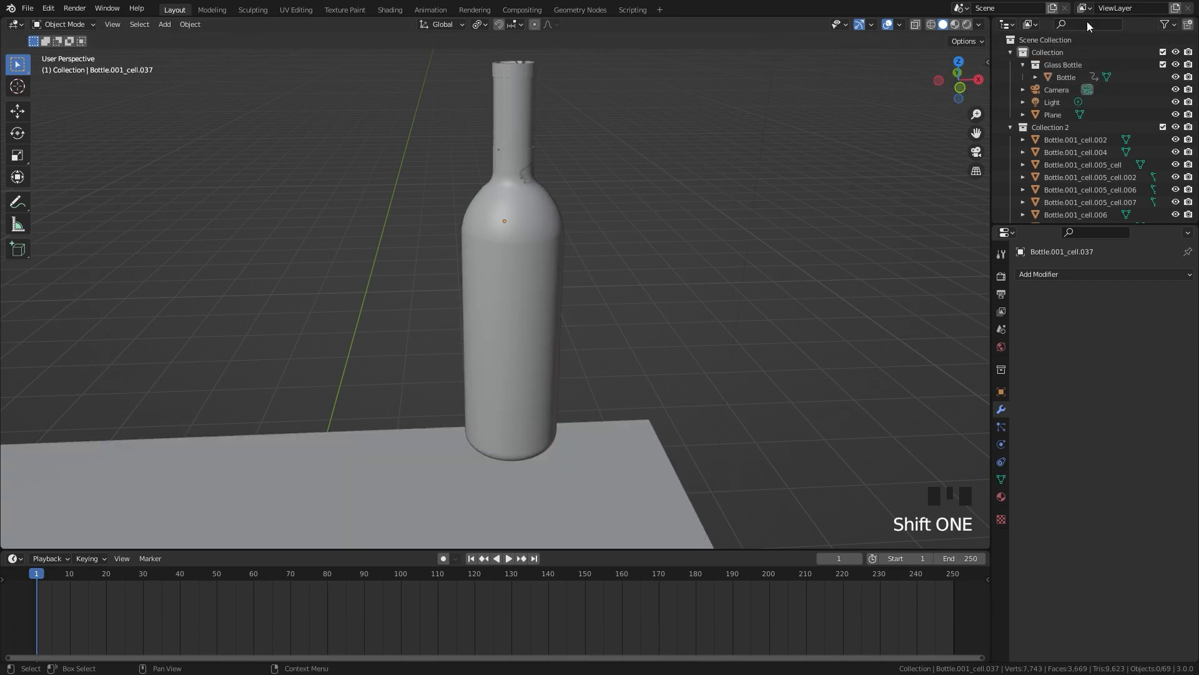
right_click(1054, 127)
click(972, 132)
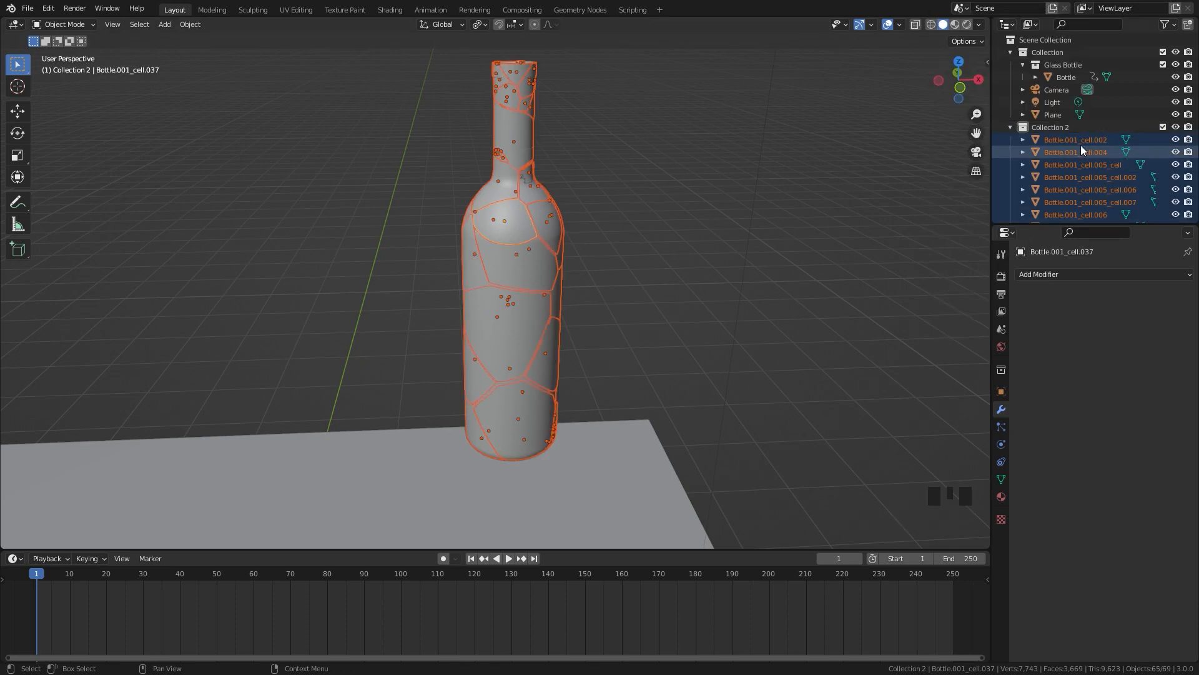
Step: Add the original Bottle from the Glass Bottle collection to the fragment selection as the active object
scroll(629, 232, down, 2)
middle_drag(628, 233, 562, 228)
ctrl+click(1062, 77)
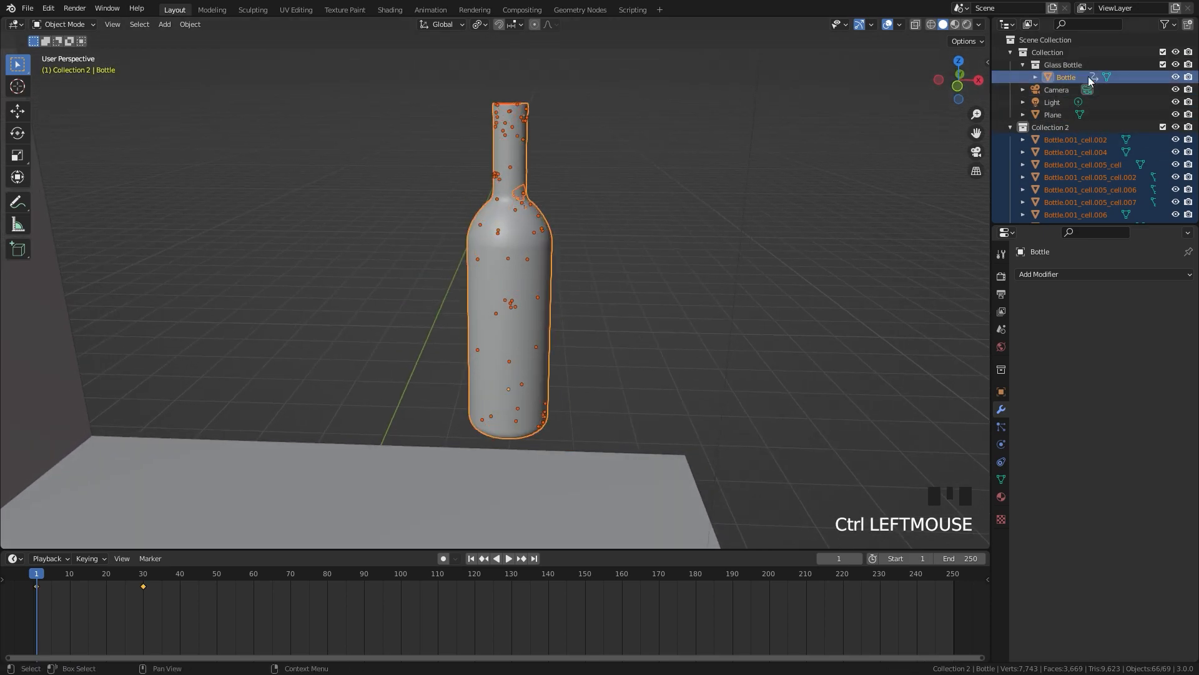
middle_drag(656, 211, 626, 214)
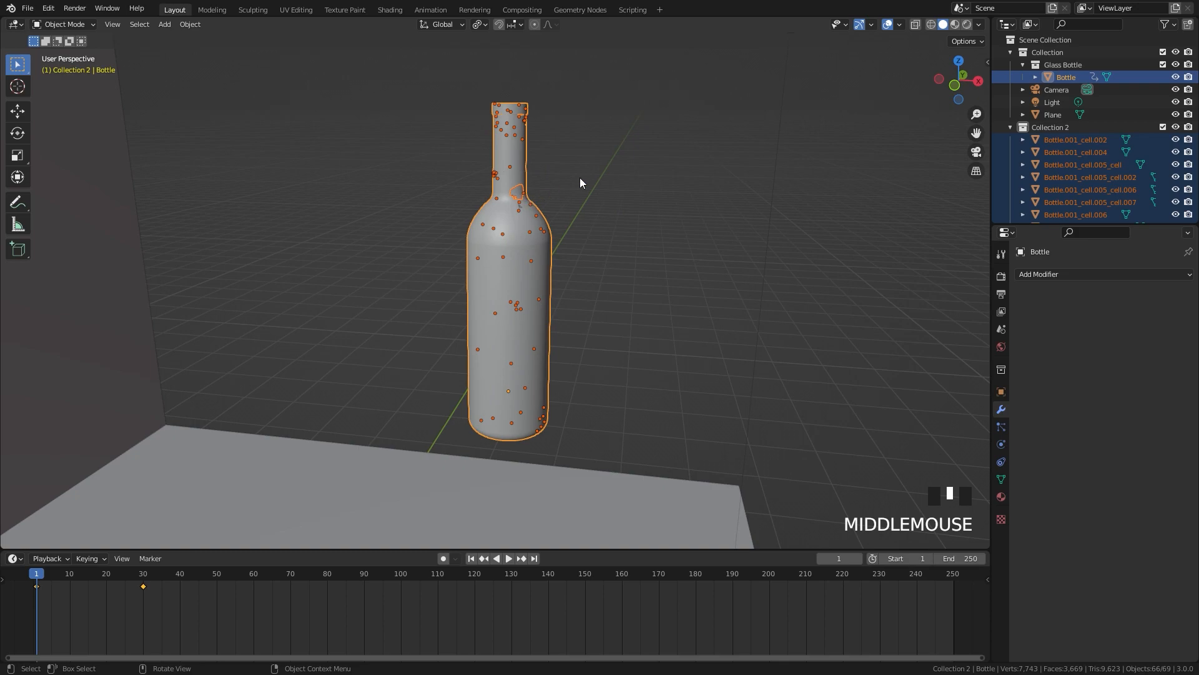
Step: Parent the selected fragments to the Bottle as Object, and play the animation briefly to check that they follow it
key(ctrl+p)
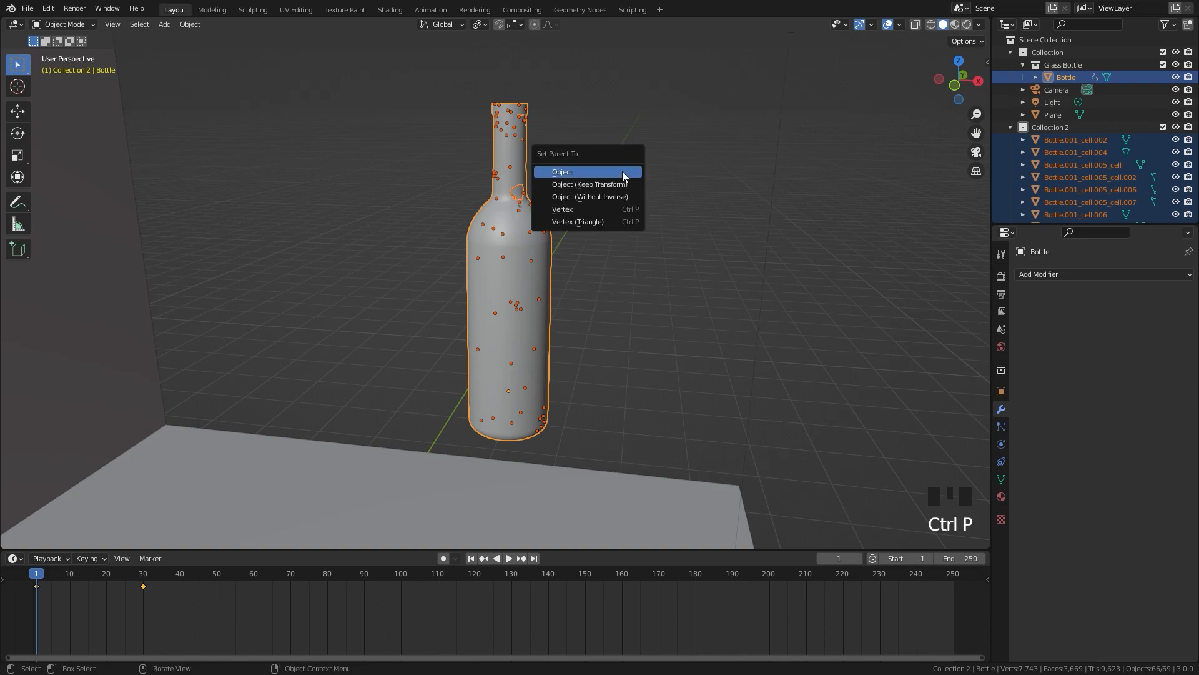
click(560, 171)
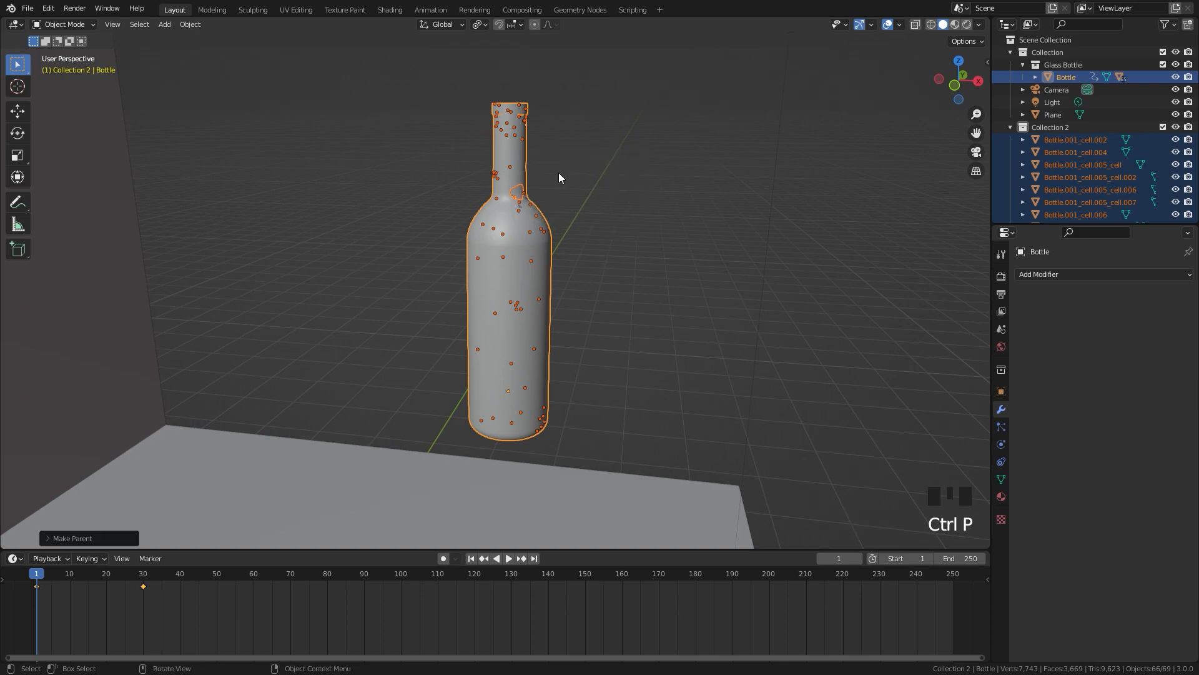
scroll(541, 231, down, 2)
shift+middle_drag(541, 231, 707, 207)
key(space)
scroll(428, 224, down, 3)
key(space)
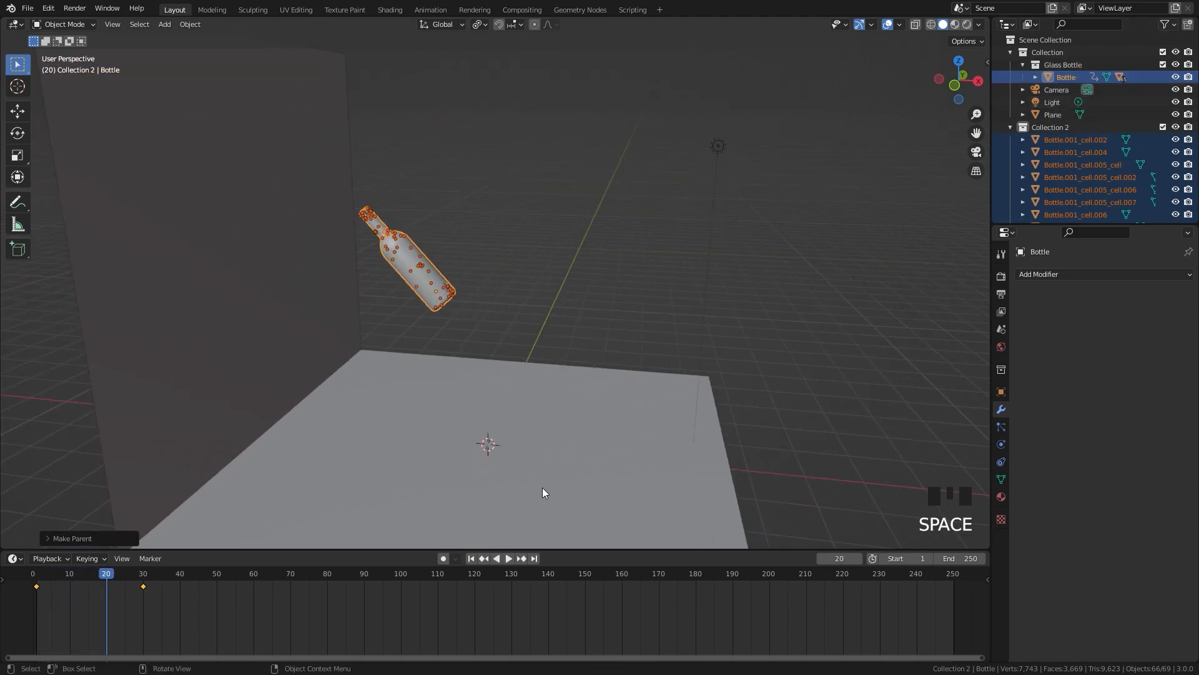
click(472, 558)
Step: Select only the fragment Bottle.001_cell.002 and give it an active rigid body
scroll(710, 373, up, 6)
shift+middle_drag(710, 373, 595, 332)
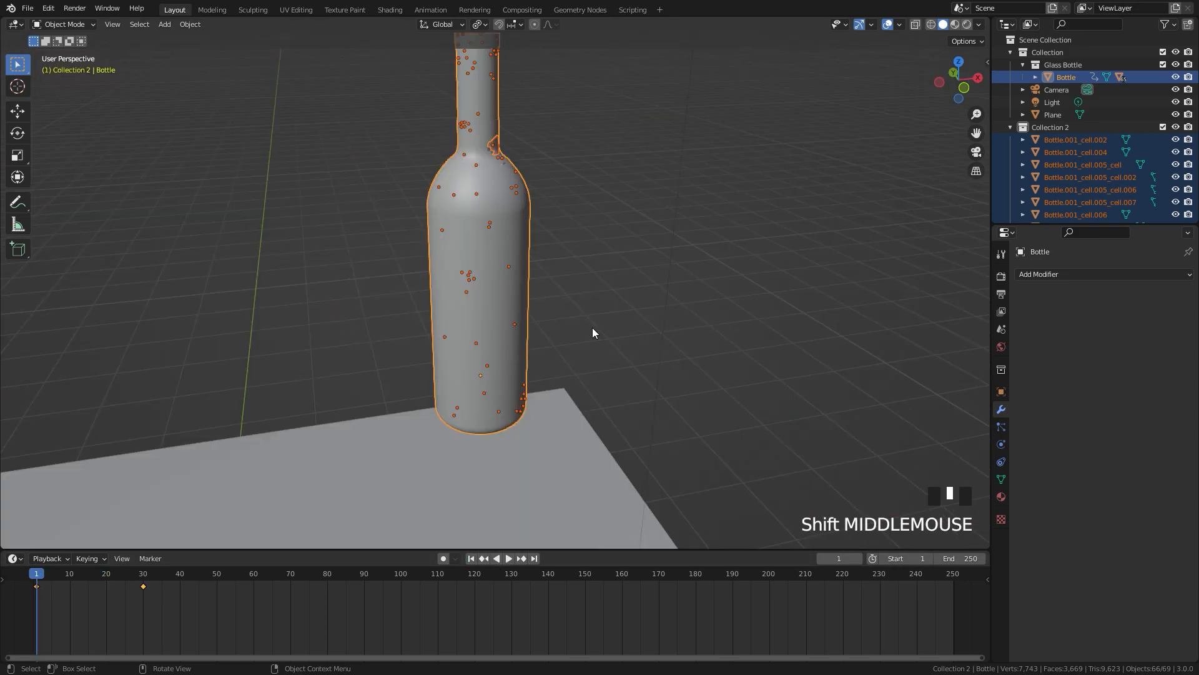
scroll(592, 327, down, 4)
key(KP_1)
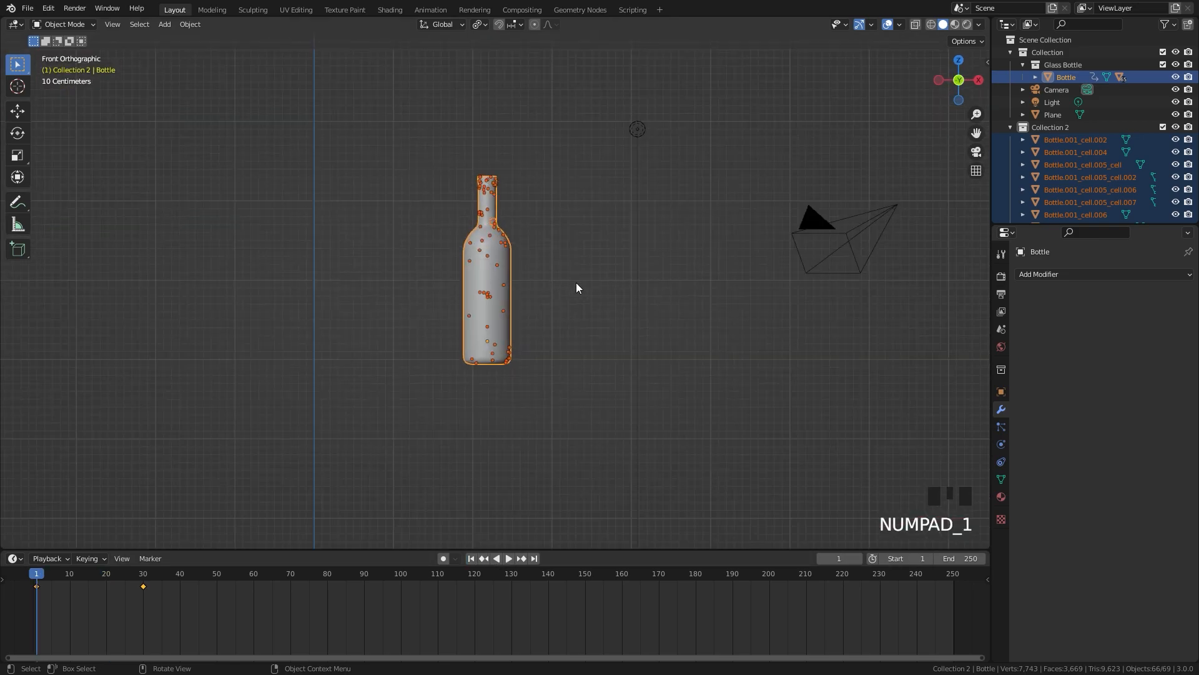
click(1081, 141)
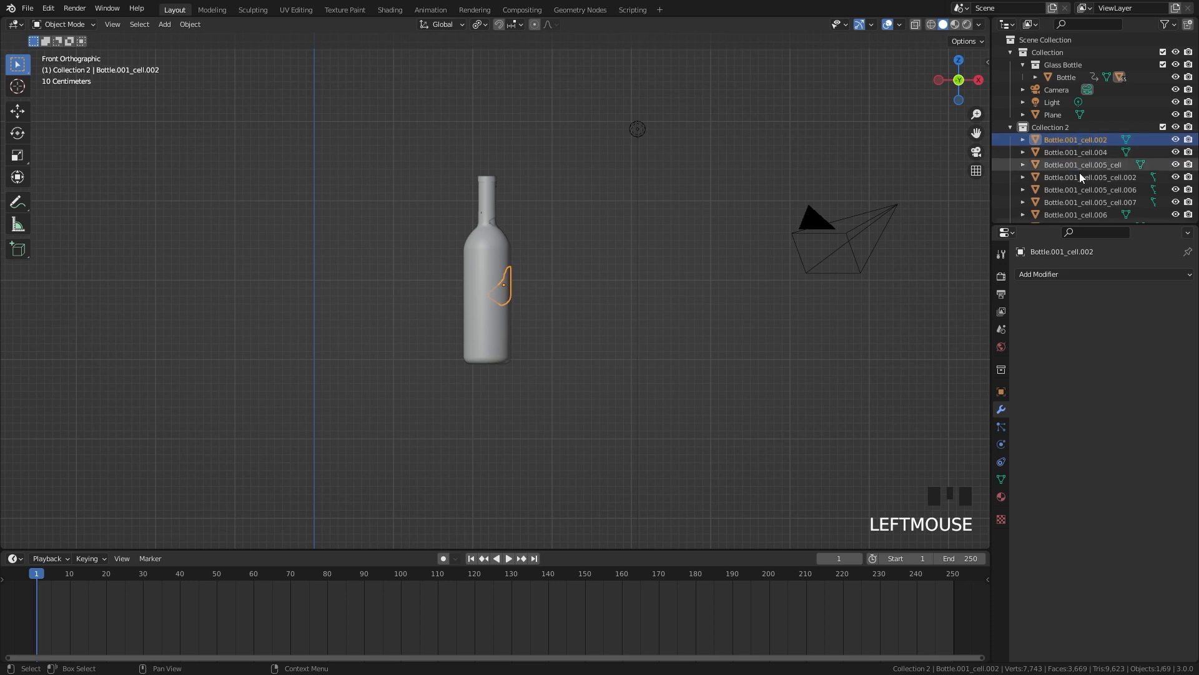
click(1001, 445)
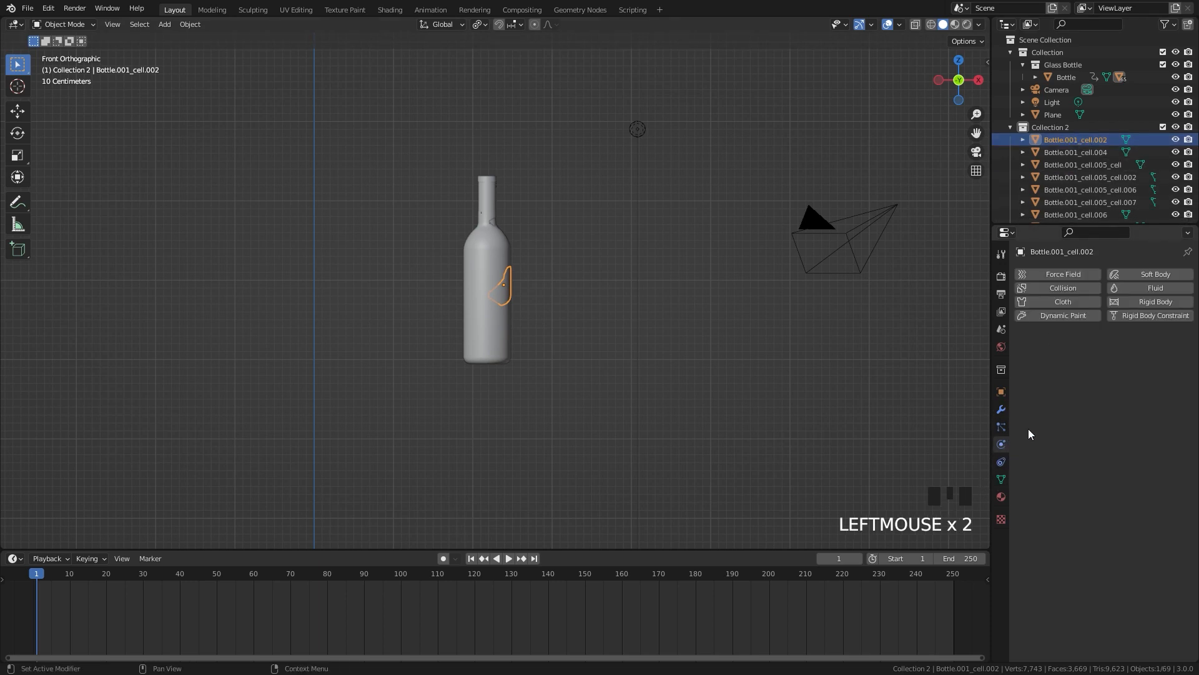
click(1155, 302)
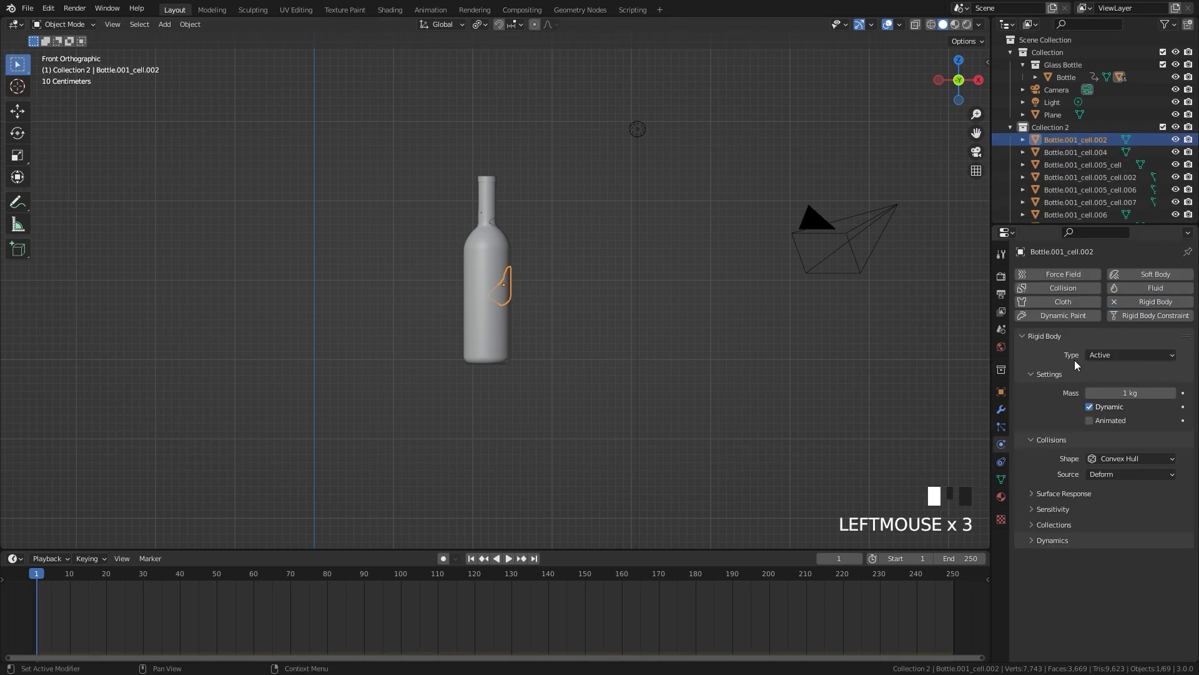
Step: Play the animation to see how the rigid-body fragment behaves, and return to the first frame
scroll(399, 328, down, 3)
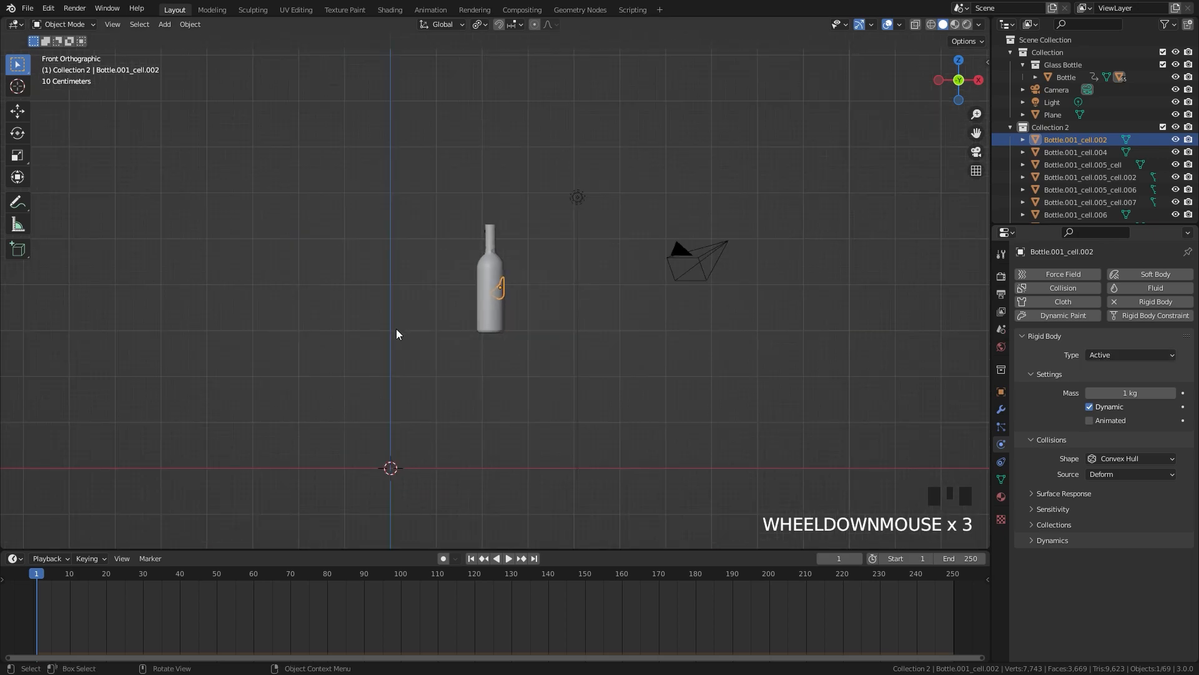
shift+middle_drag(399, 328, 530, 304)
scroll(622, 299, up, 3)
key(space)
key(space)
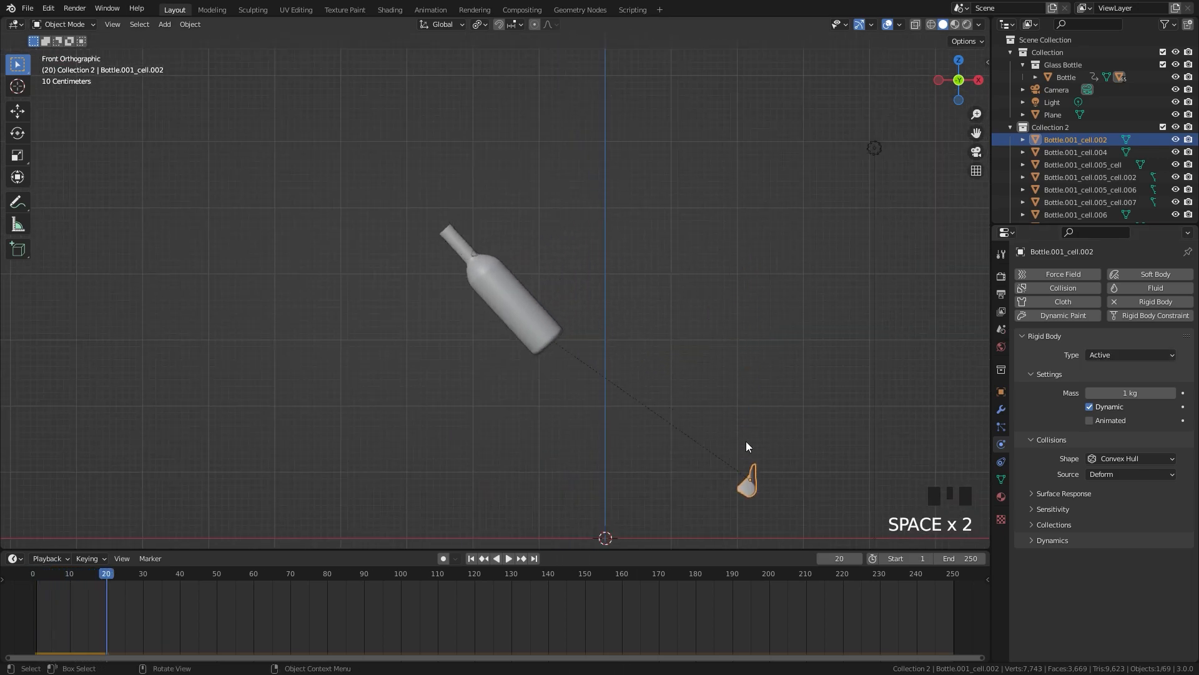
shift+middle_drag(774, 480, 708, 304)
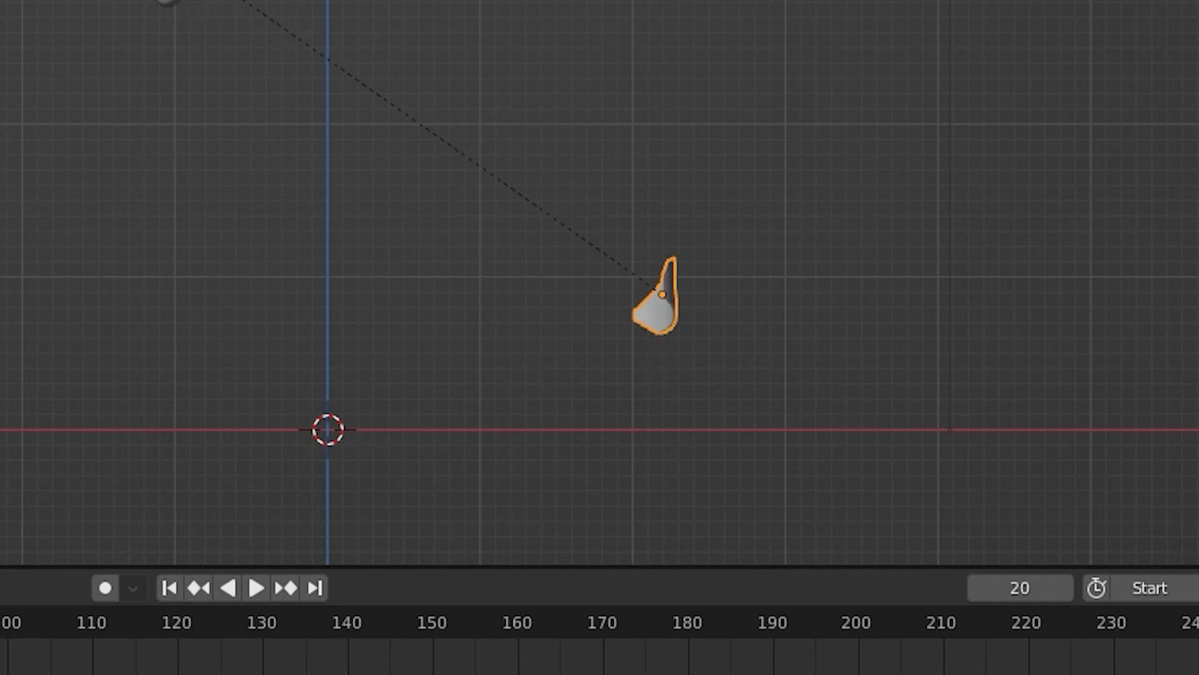
key(shift+Left)
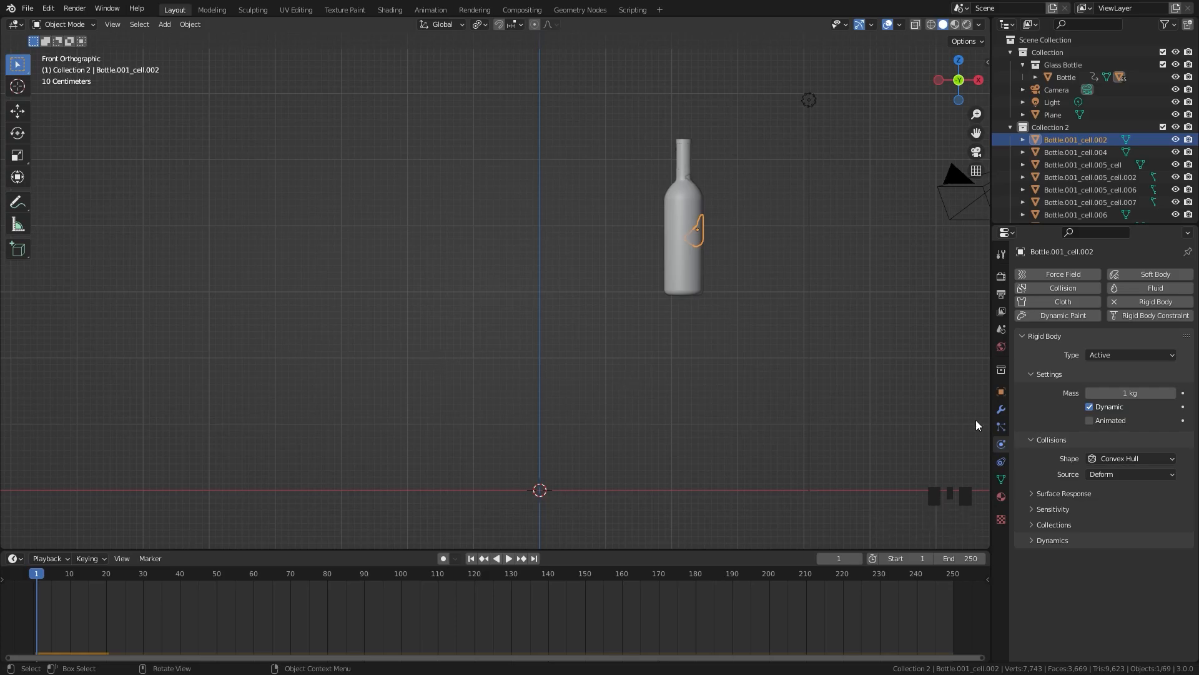
Step: Enable Animated in the fragment's rigid body settings and play the flight to find the impact at frame 30
click(1090, 421)
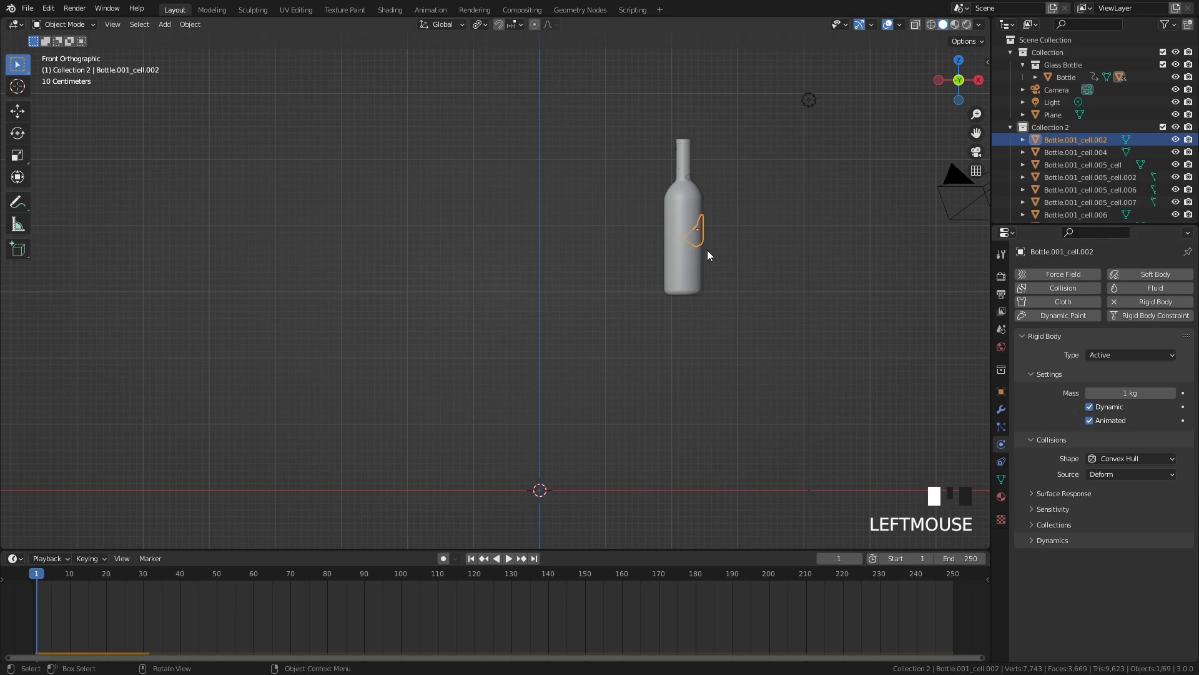
key(space)
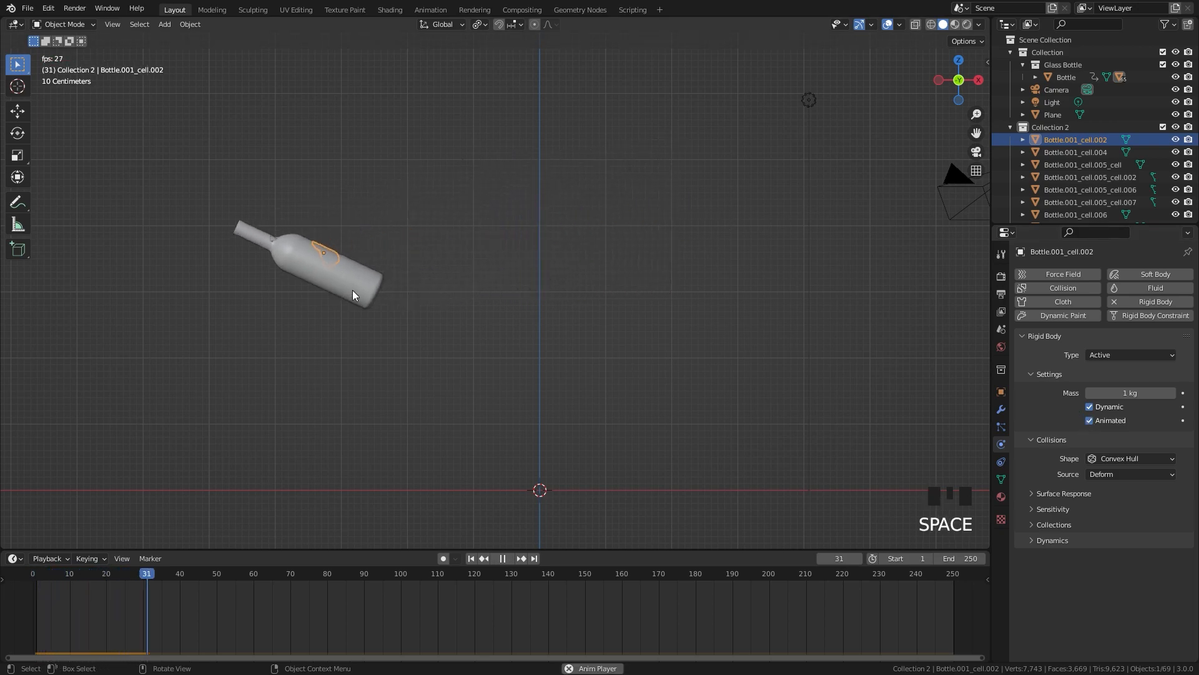
key(space)
drag(180, 581, 144, 572)
key(space)
key(space)
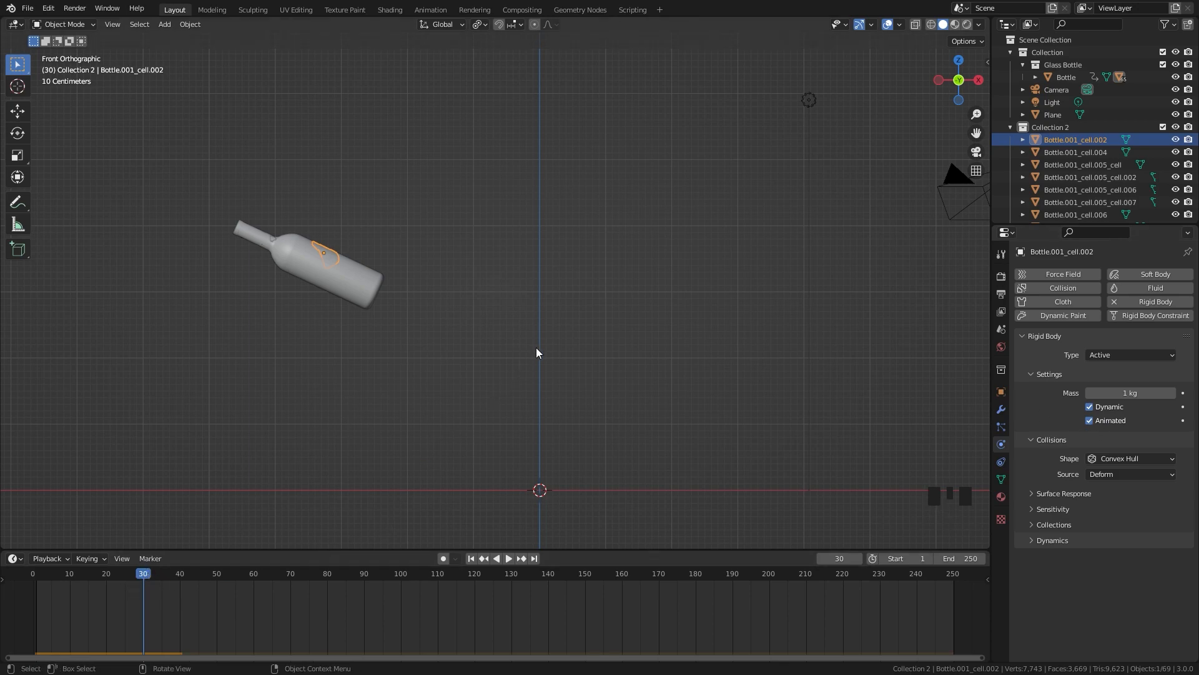
Step: Keyframe the fragment's rigid body Animated option as enabled at frame 29 and disabled at frame 30
key(Left)
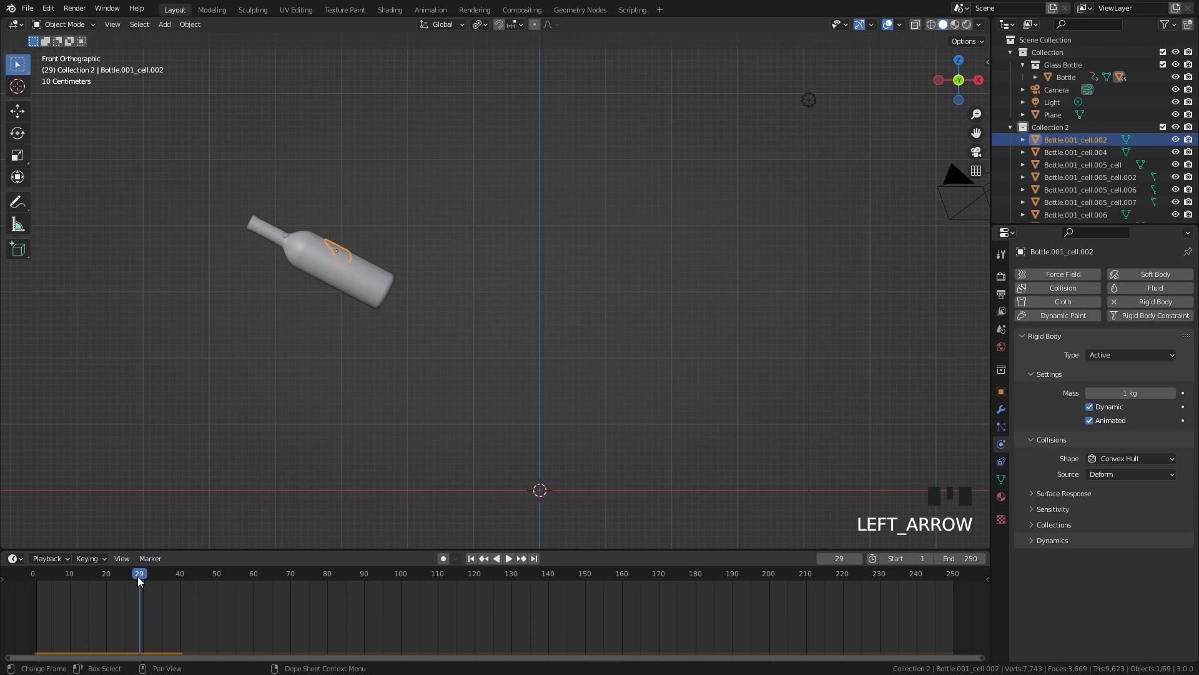
click(1182, 420)
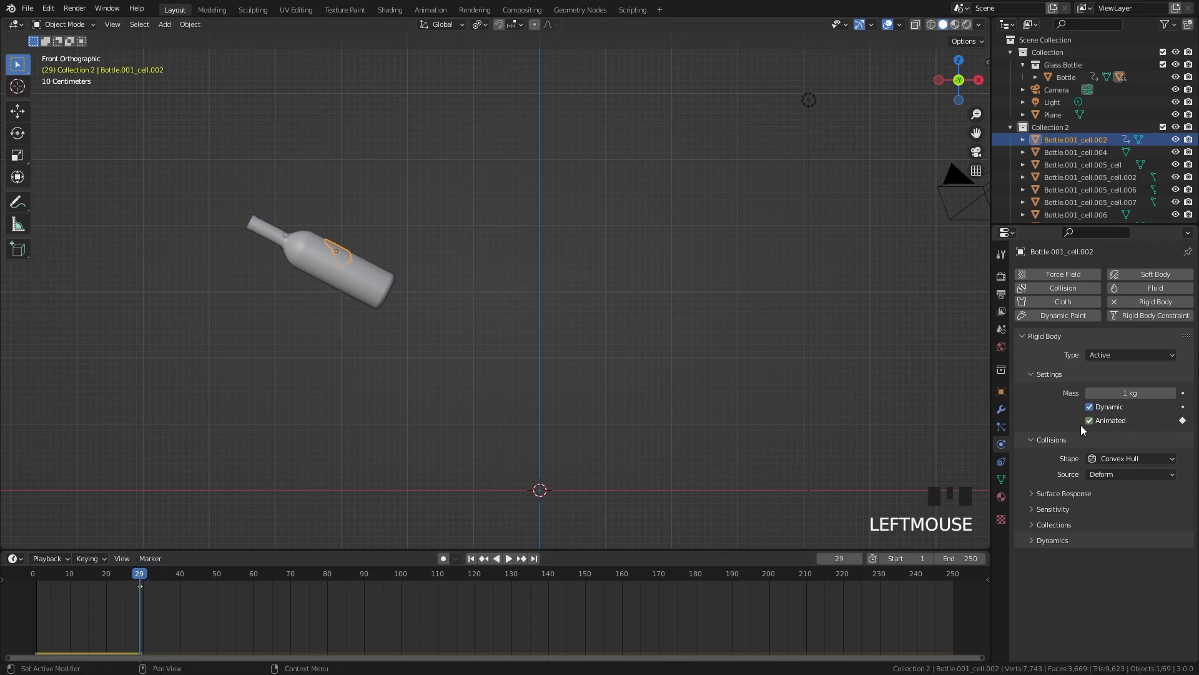
key(Right)
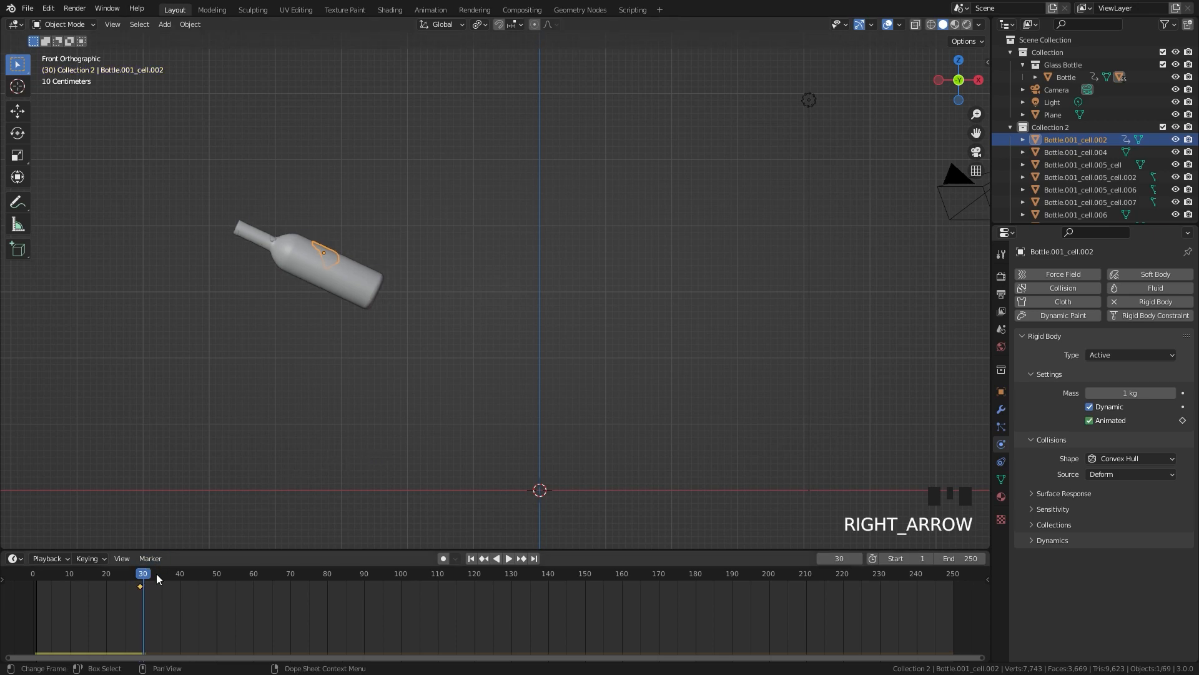
click(1091, 420)
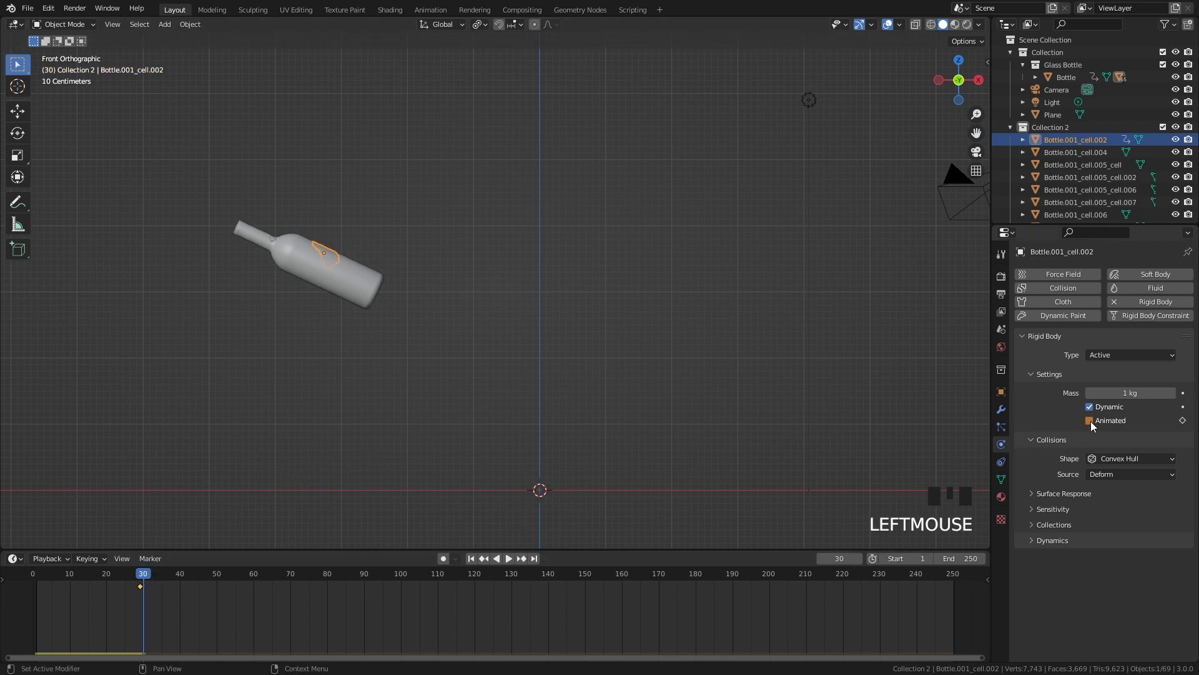
click(1182, 419)
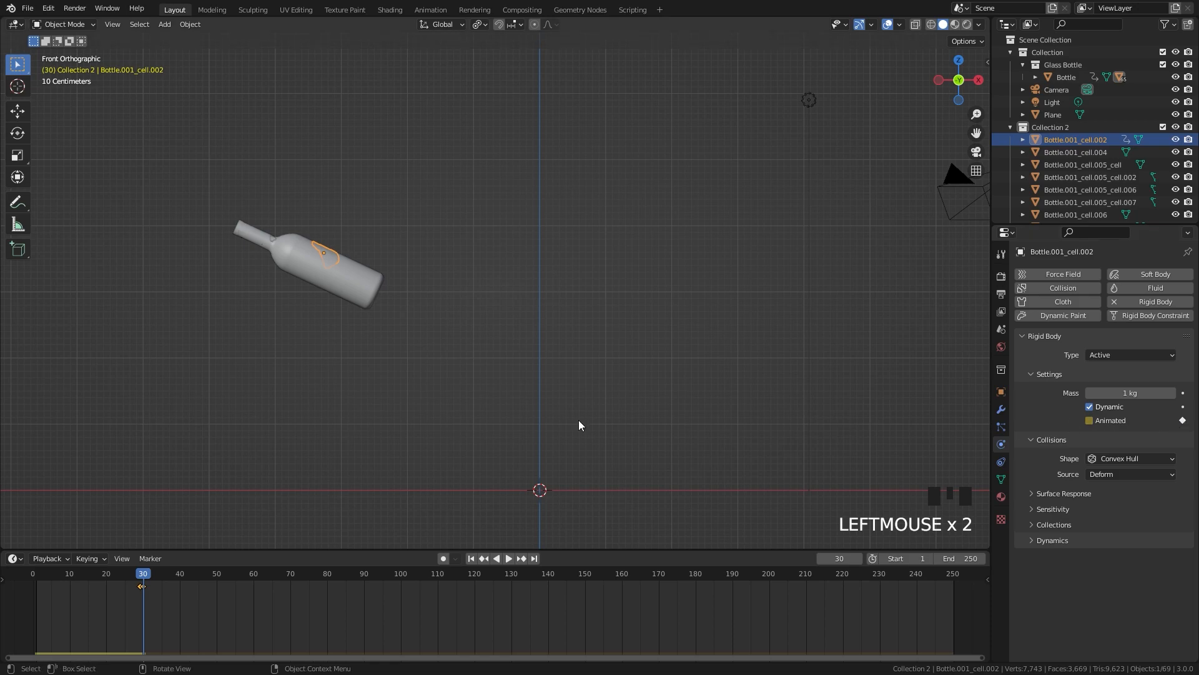
Step: Play the animation from the first frame to check the fragment's release from the bottle
click(472, 558)
key(space)
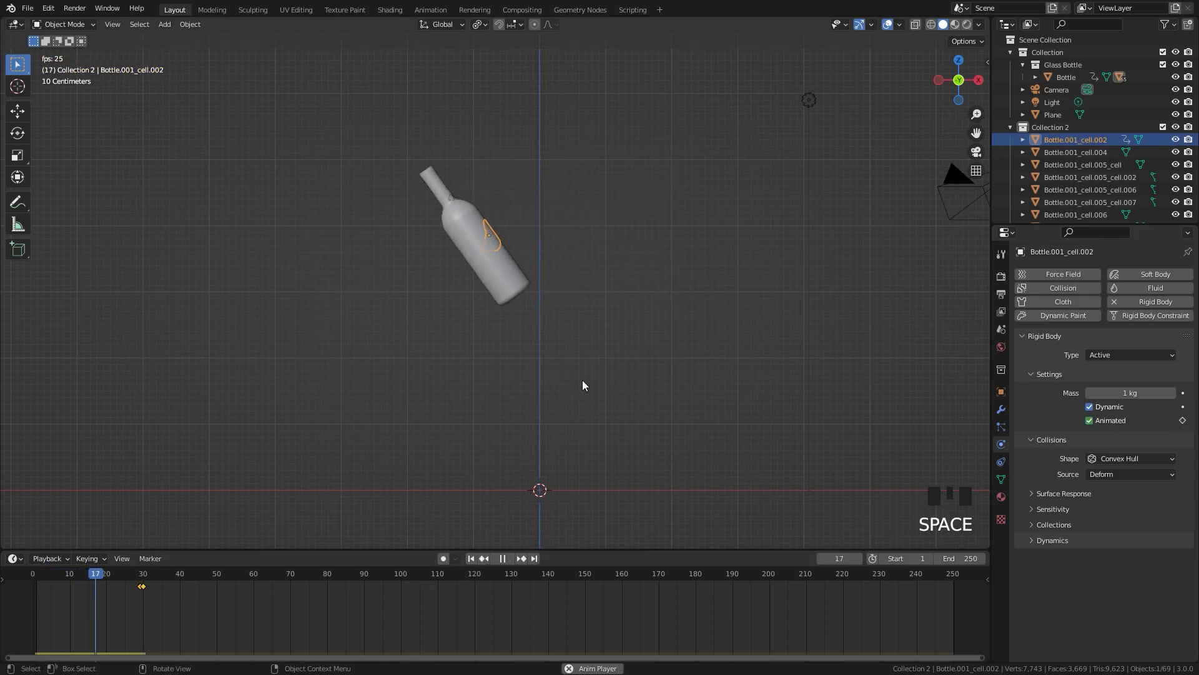
key(space)
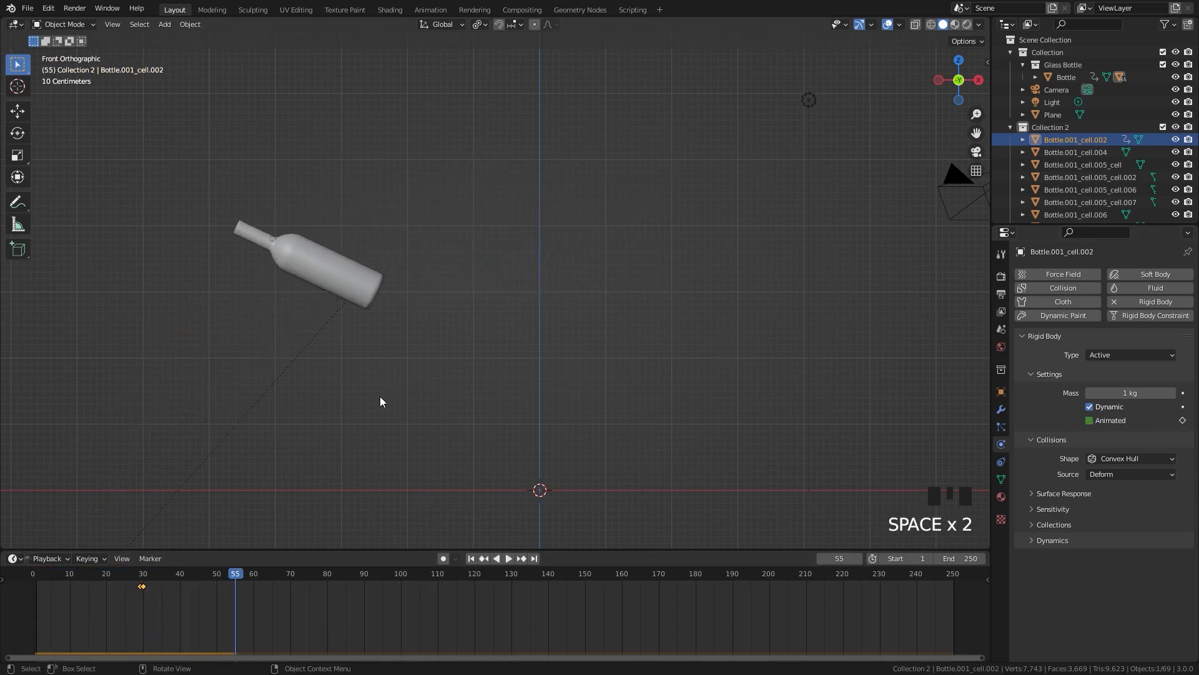
Step: Switch the viewport to wireframe, select the Plane forming the wall and floor, and give it a Passive rigid body
key(z)
shift+middle_drag(463, 329, 474, 524)
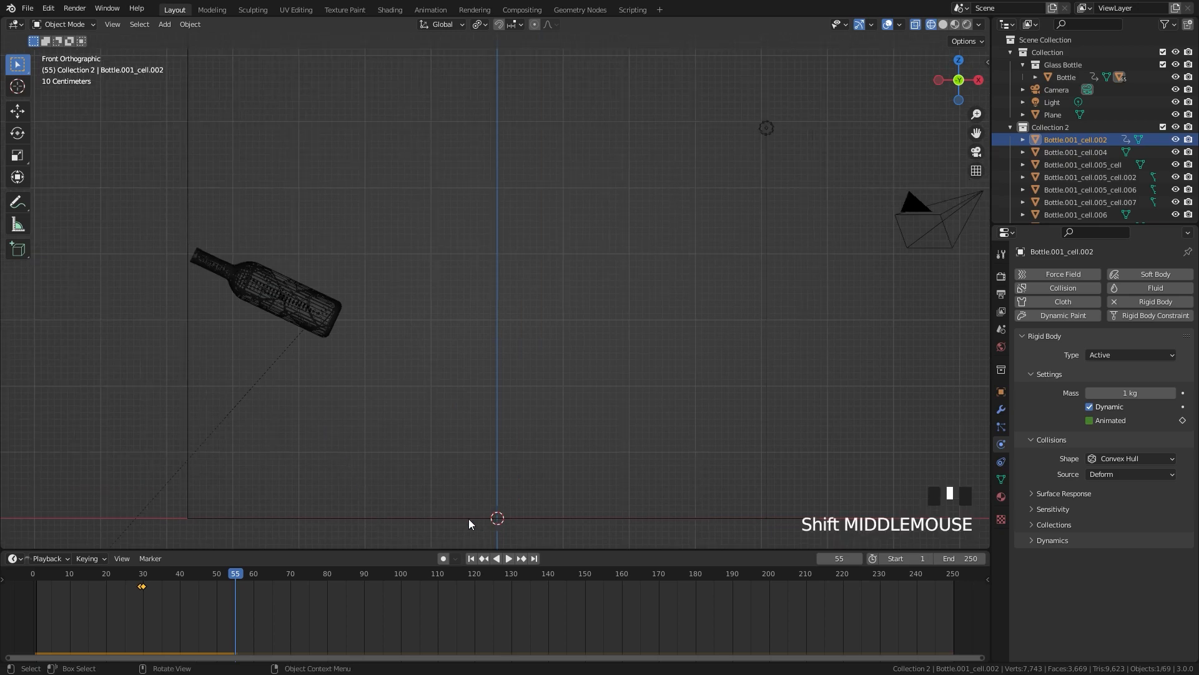
click(464, 519)
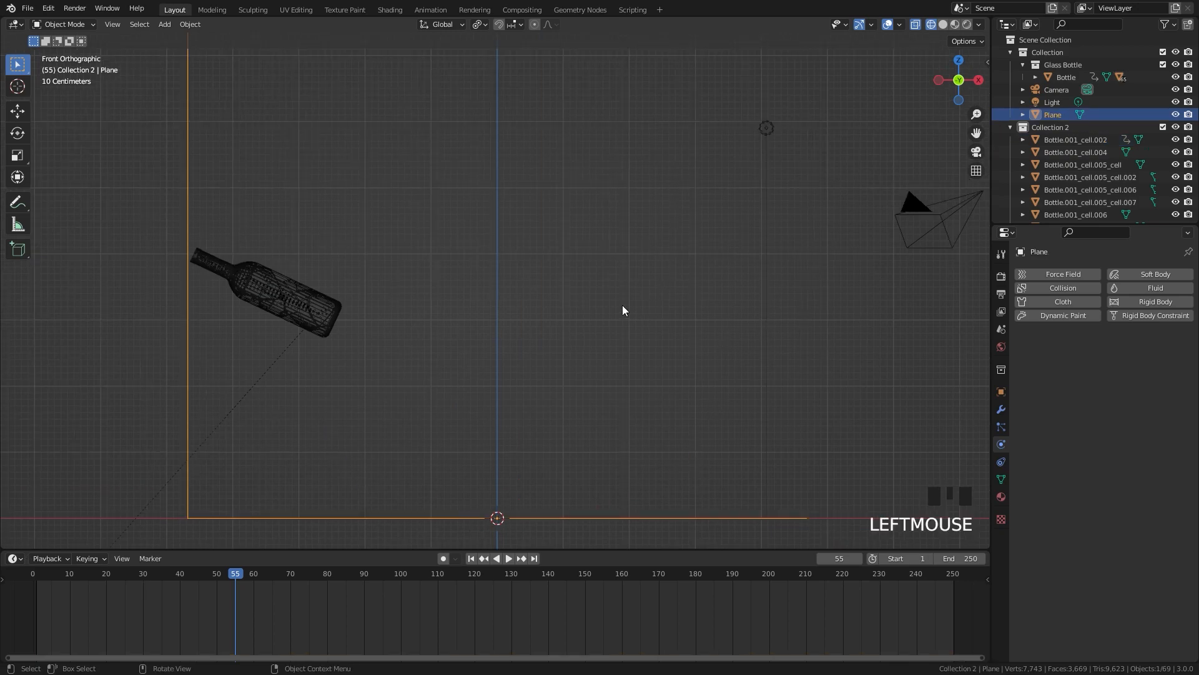
click(1143, 303)
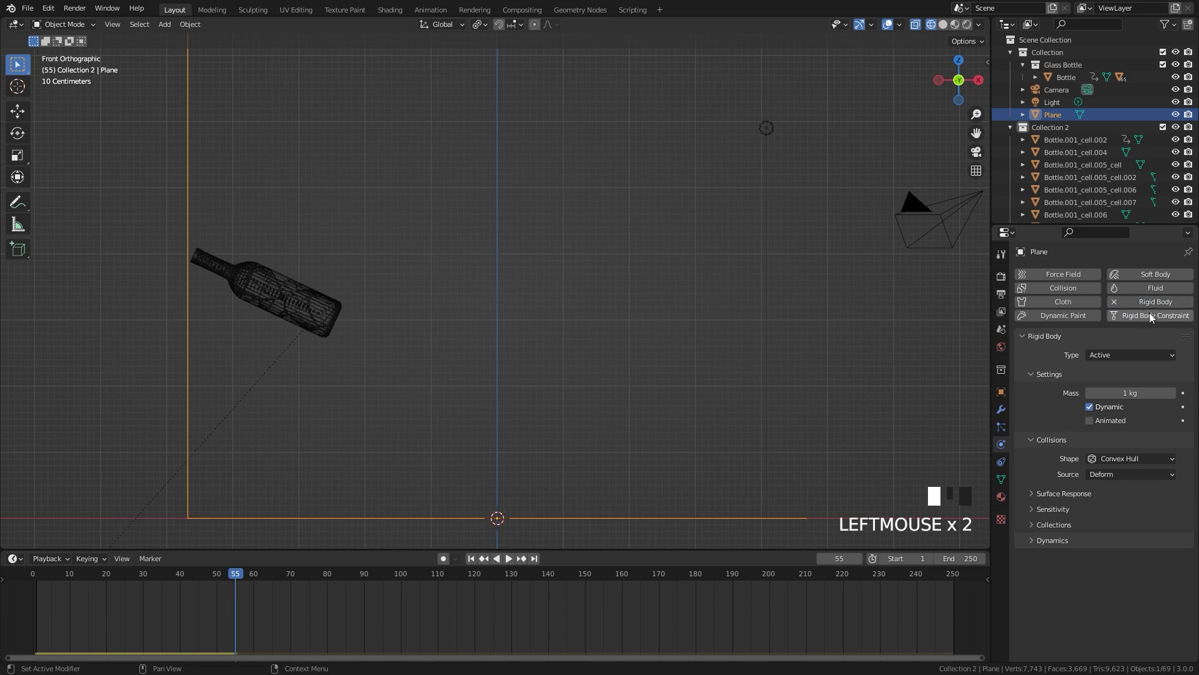
drag(1107, 355, 1105, 386)
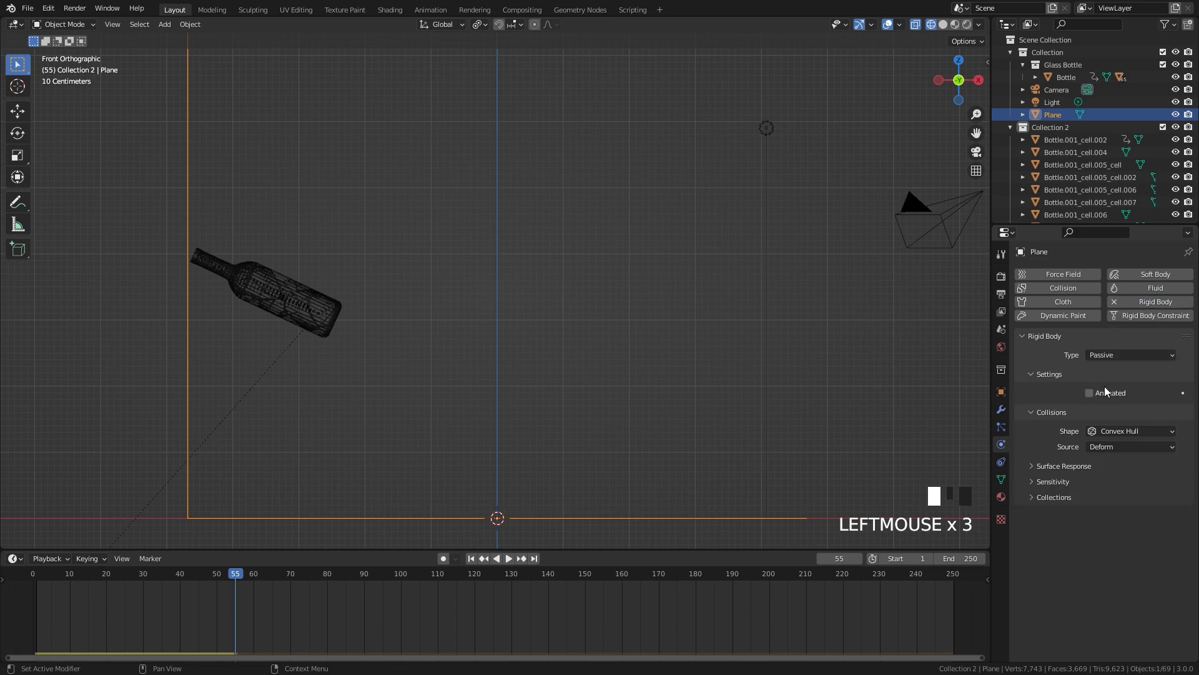
Step: Set the Plane's rigid body collision shape to Mesh
click(1128, 431)
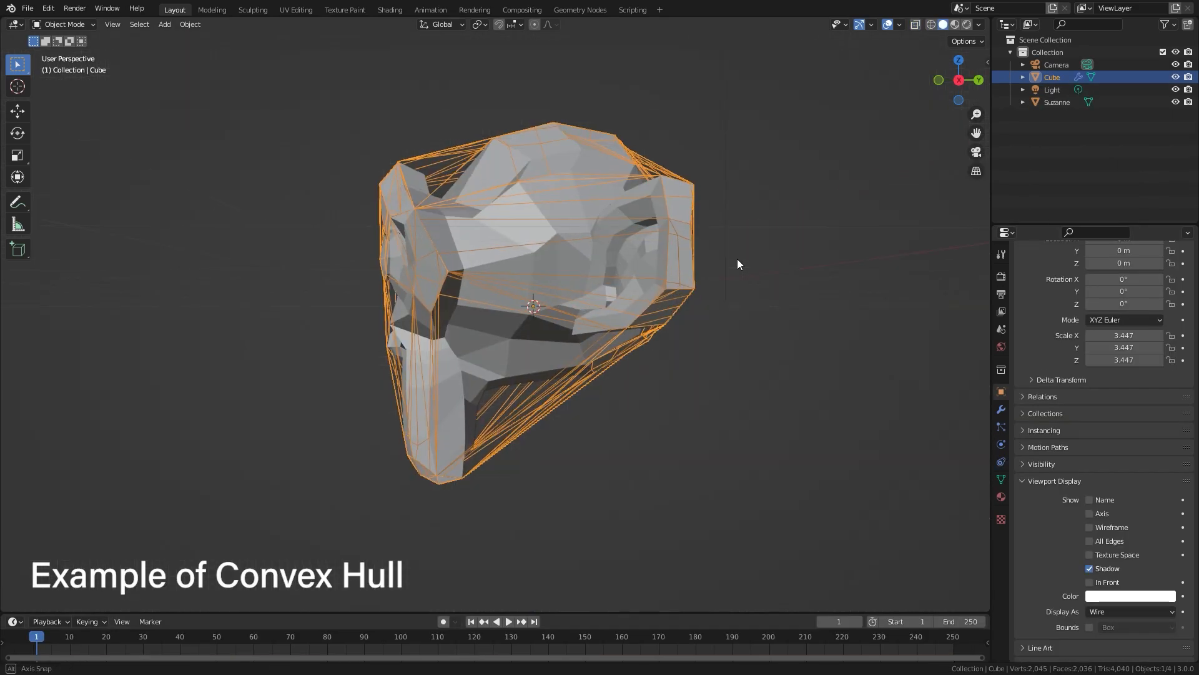
middle_drag(737, 263, 822, 278)
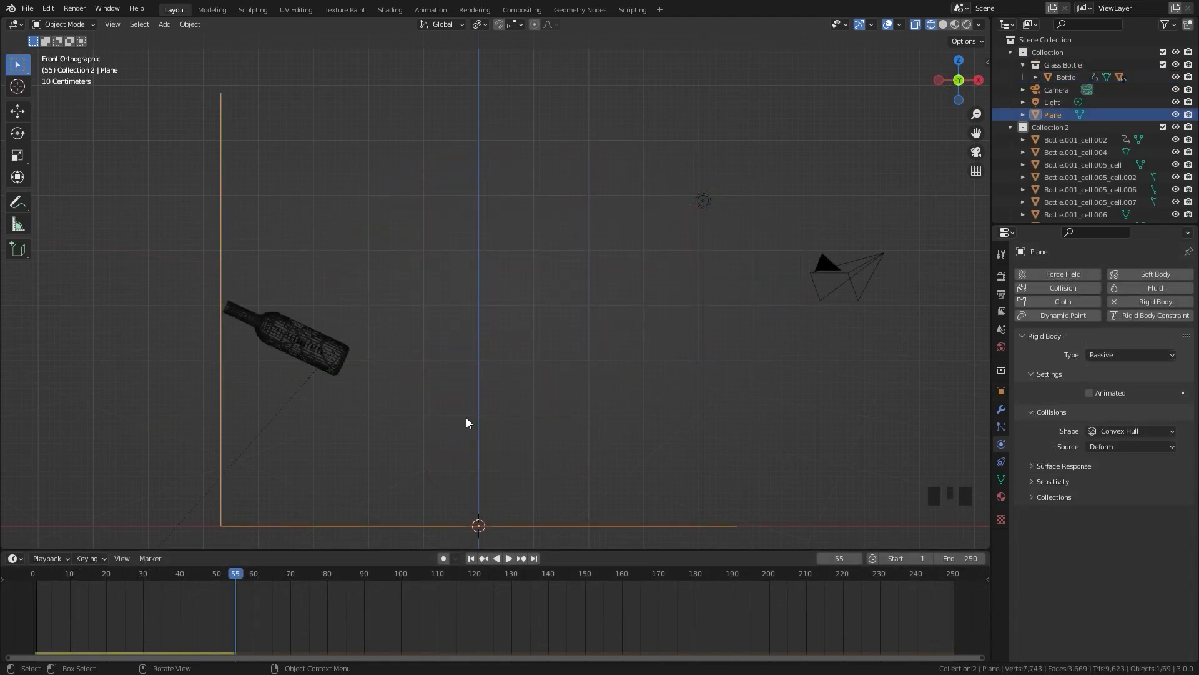
click(1117, 432)
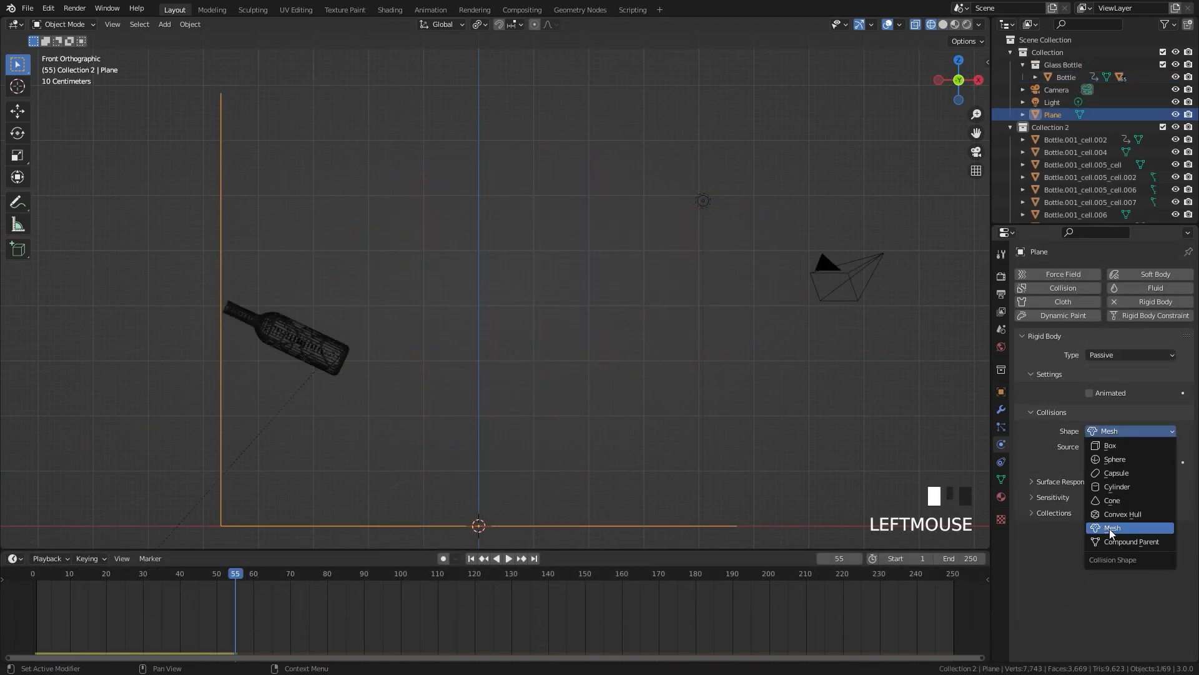
click(1110, 530)
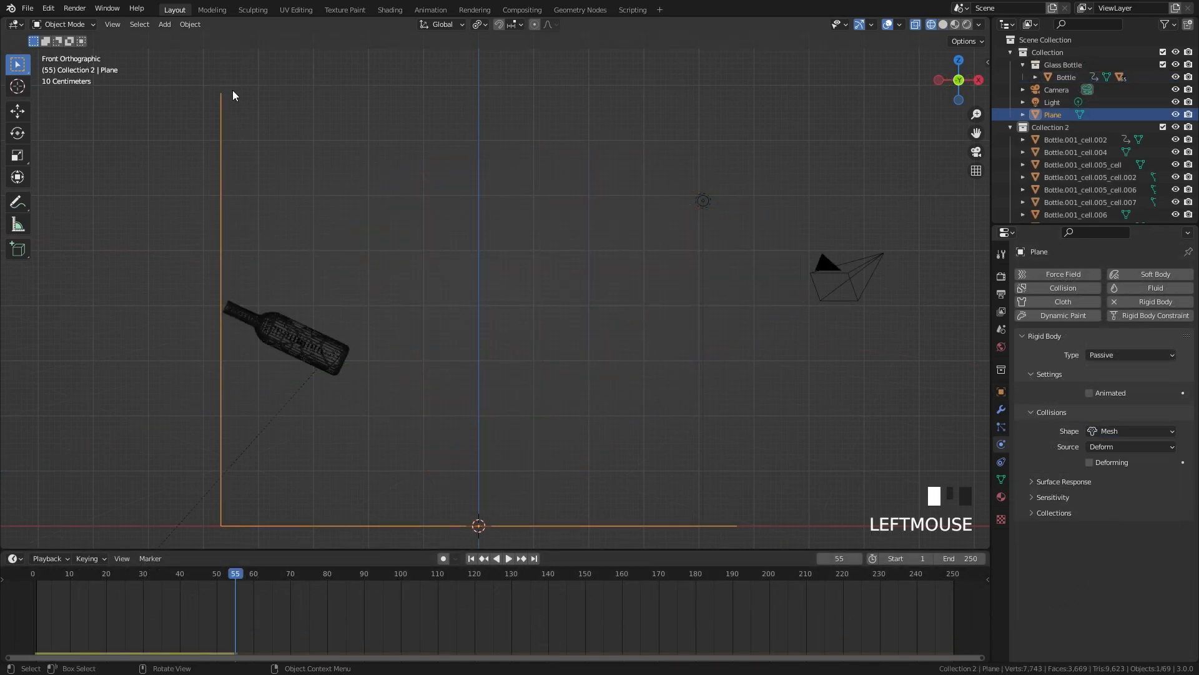
Step: Play the simulation from the start to check the fragment's collision with the Plane, and return to the first frame
click(471, 557)
key(space)
key(space)
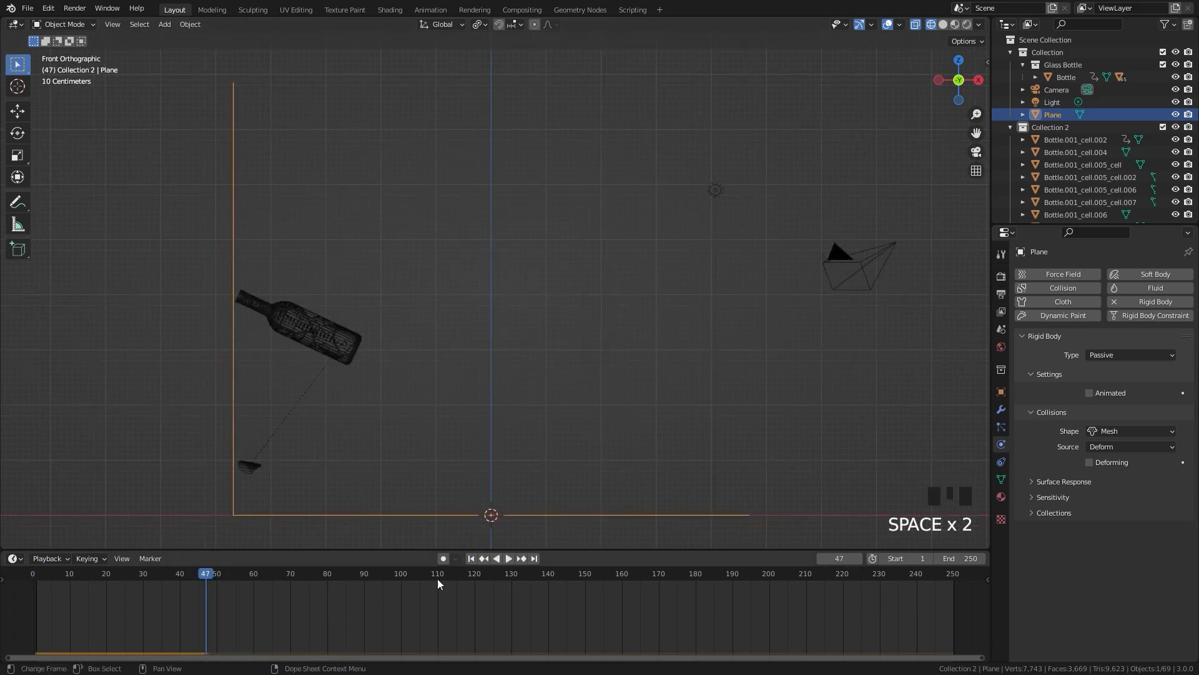
click(472, 559)
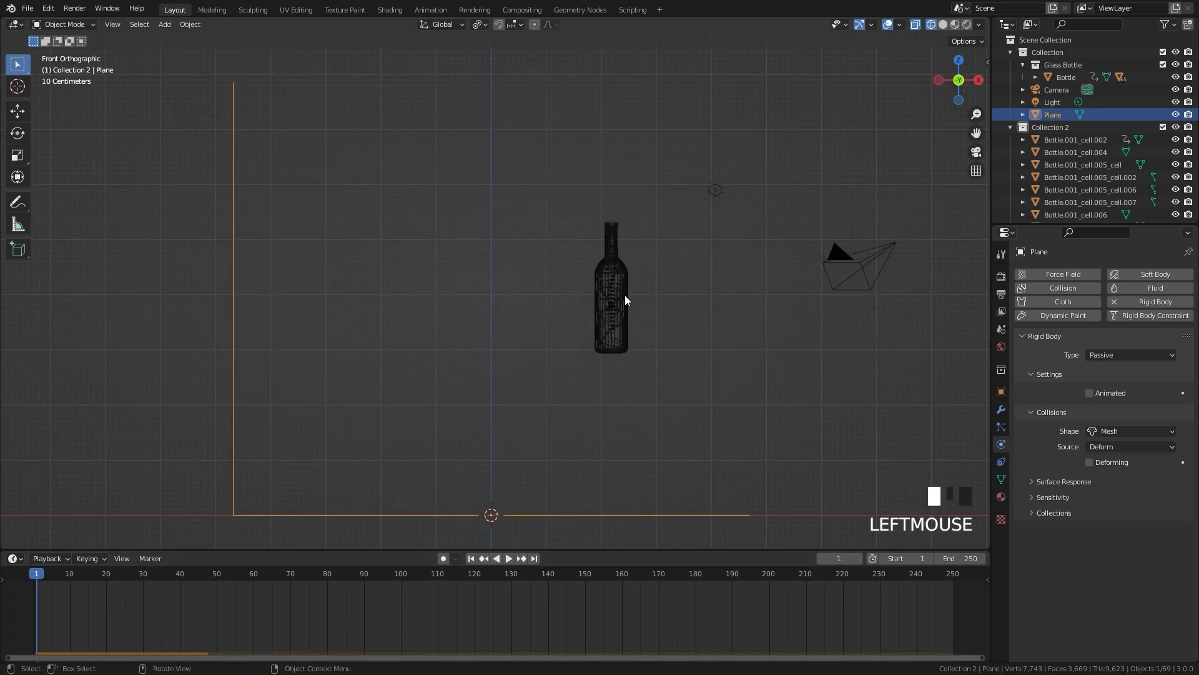
Step: Select all fragment objects in Collection 2
scroll(625, 295, up, 3)
shift+middle_drag(715, 303, 589, 335)
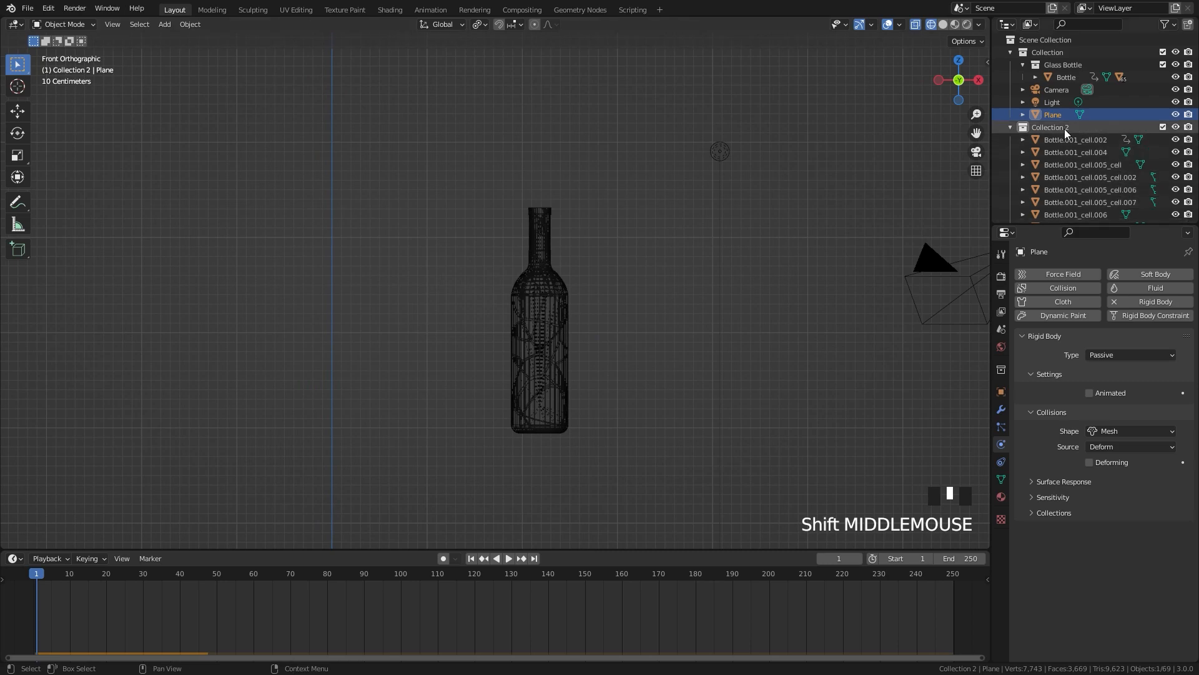
right_click(1049, 126)
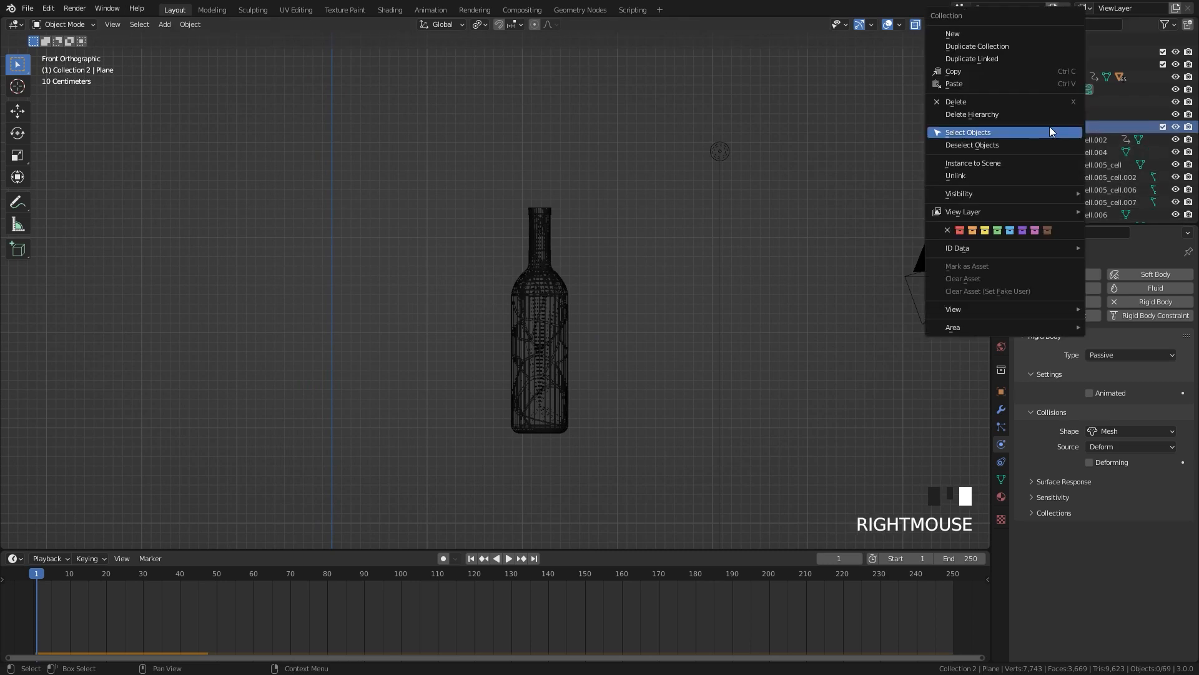
click(980, 136)
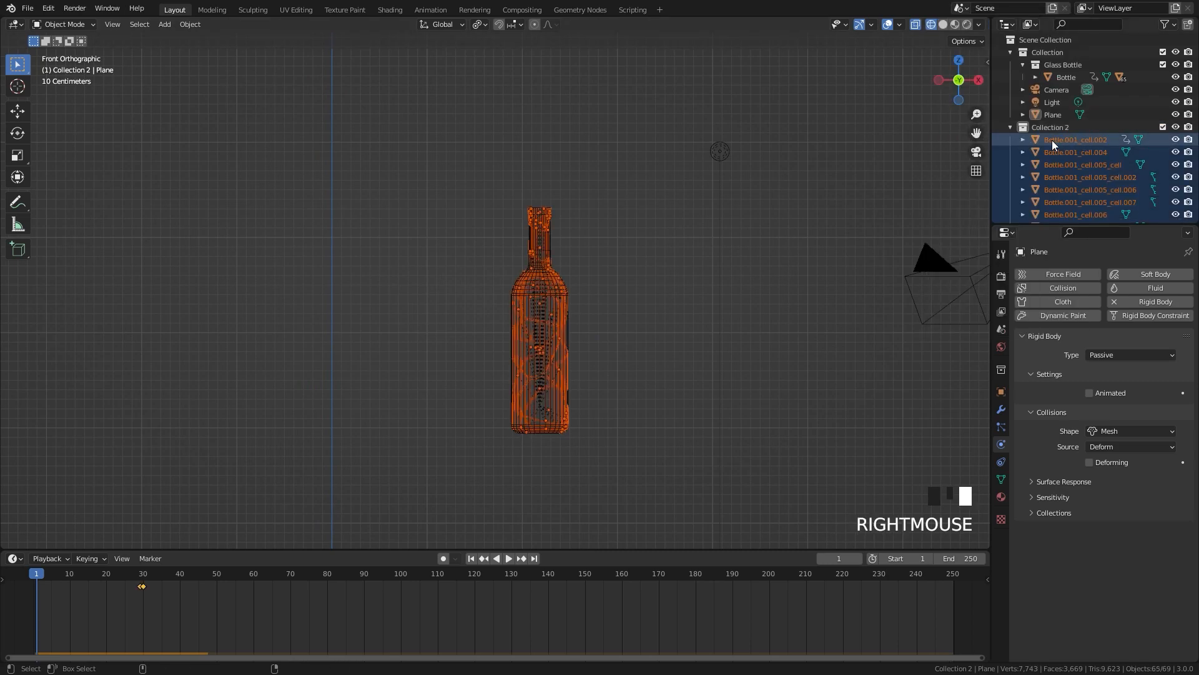
Step: Make Bottle.001_cell.002 the active fragment, enable its rigid body Collision Margin, and set the margin to 0.001 m
ctrl+click(1074, 139)
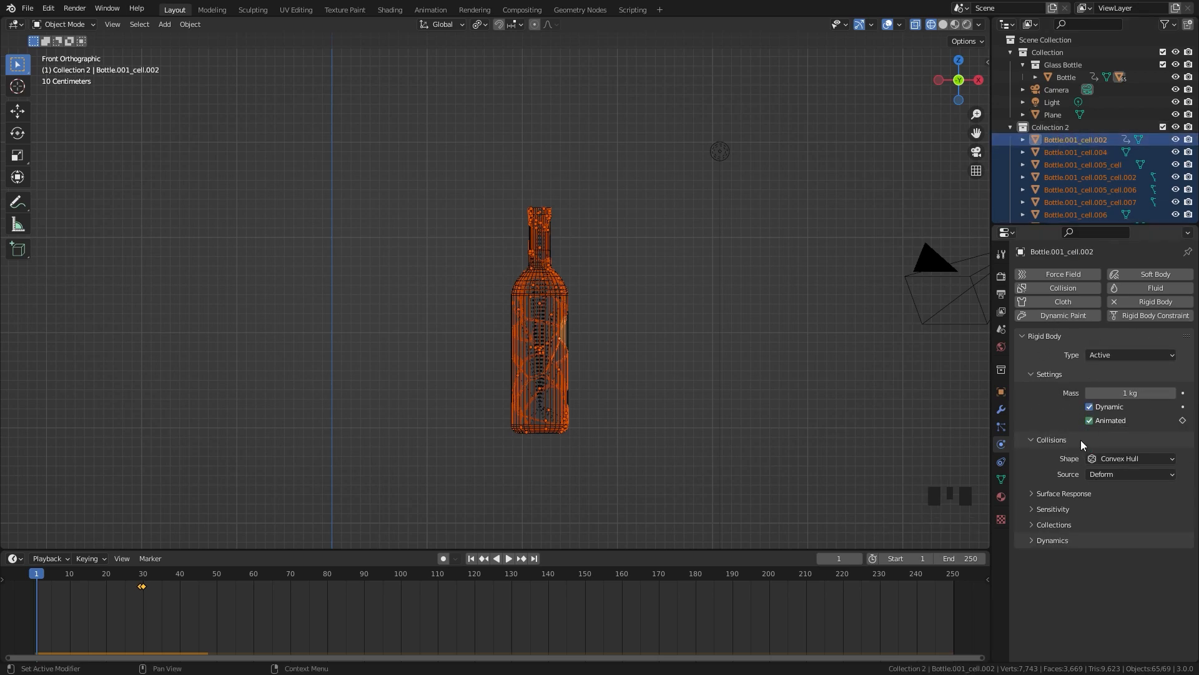
click(1052, 509)
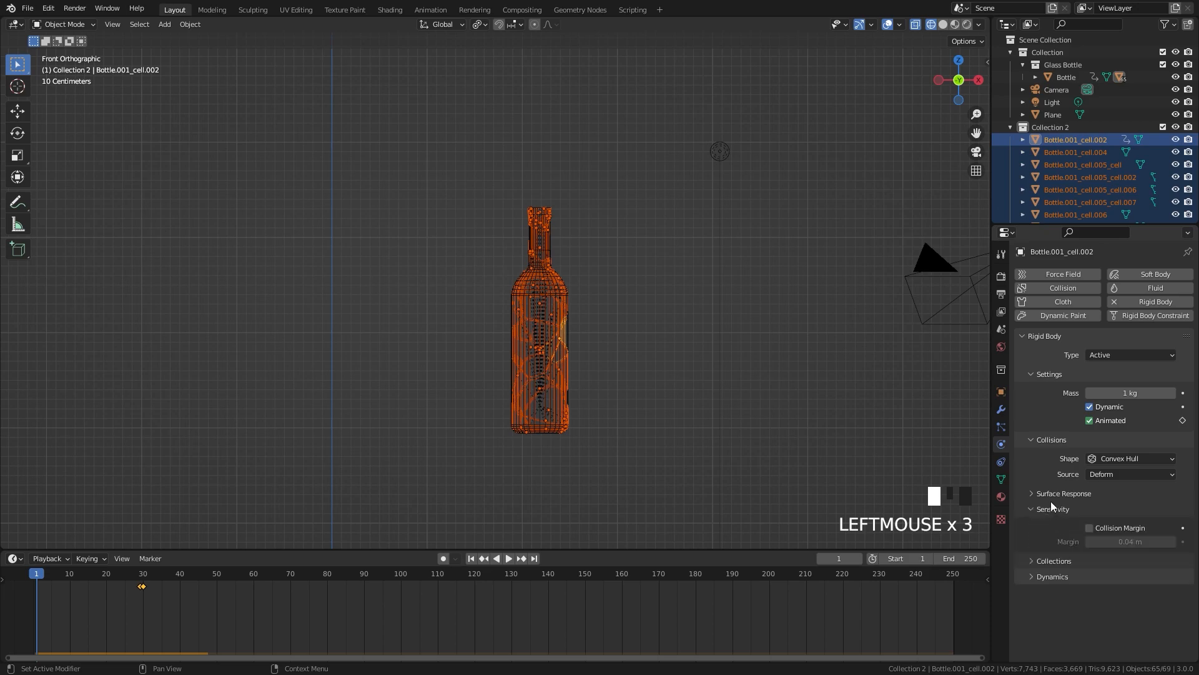
click(1089, 528)
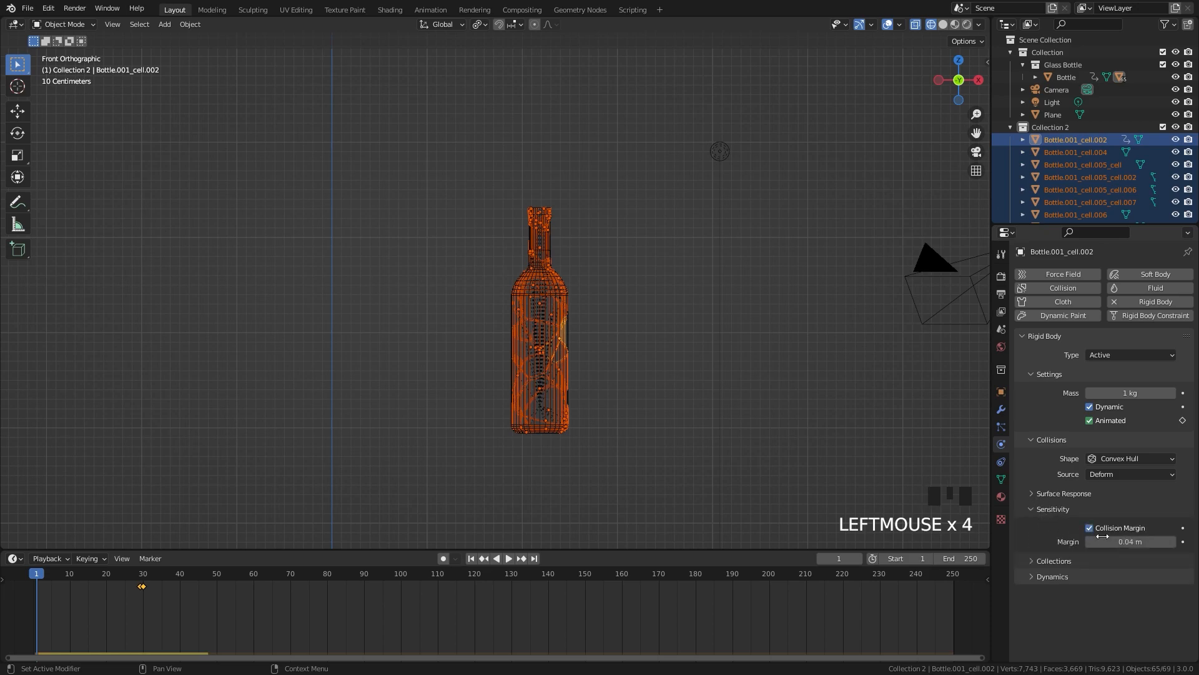
click(1137, 541)
key(BackSpace)
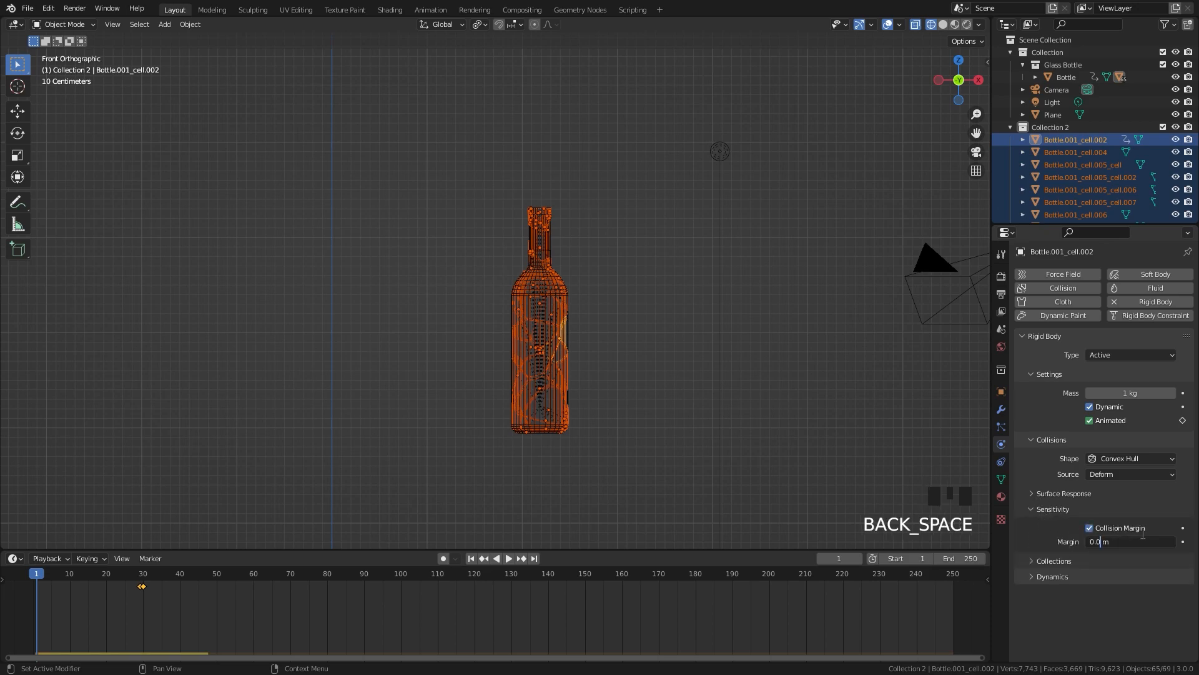
text(01)
key(Return)
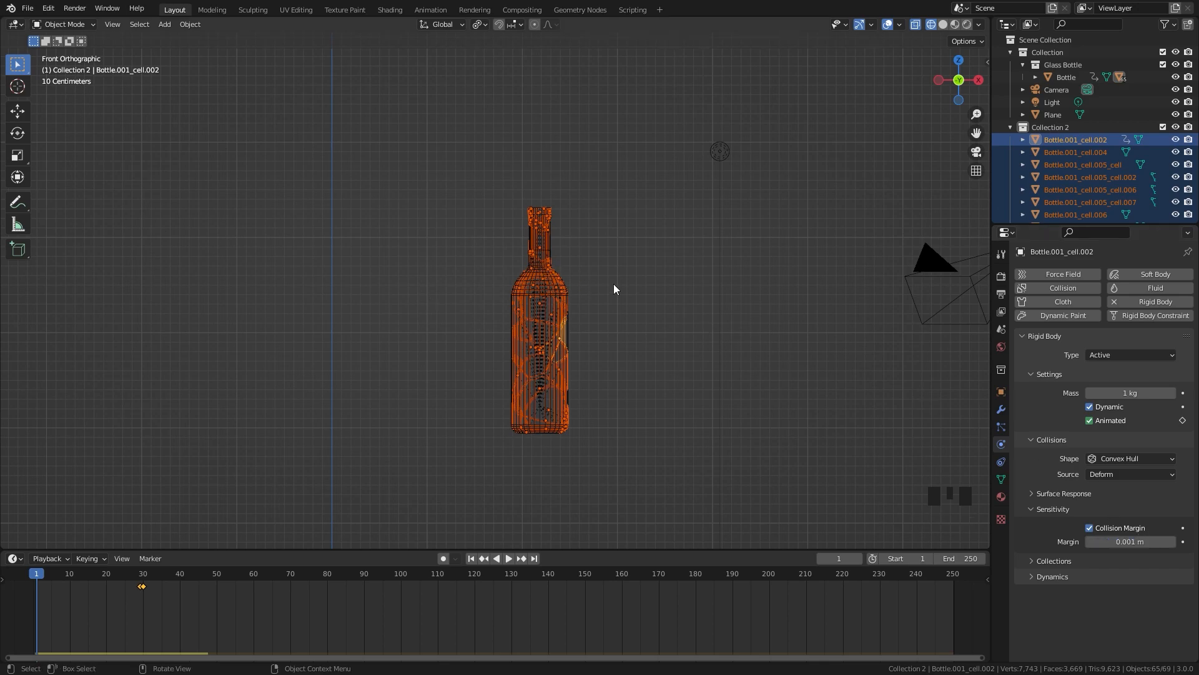
Step: Copy the active fragment's rigid body settings to all selected fragments, and check the settings on several of them
scroll(596, 280, up, 1)
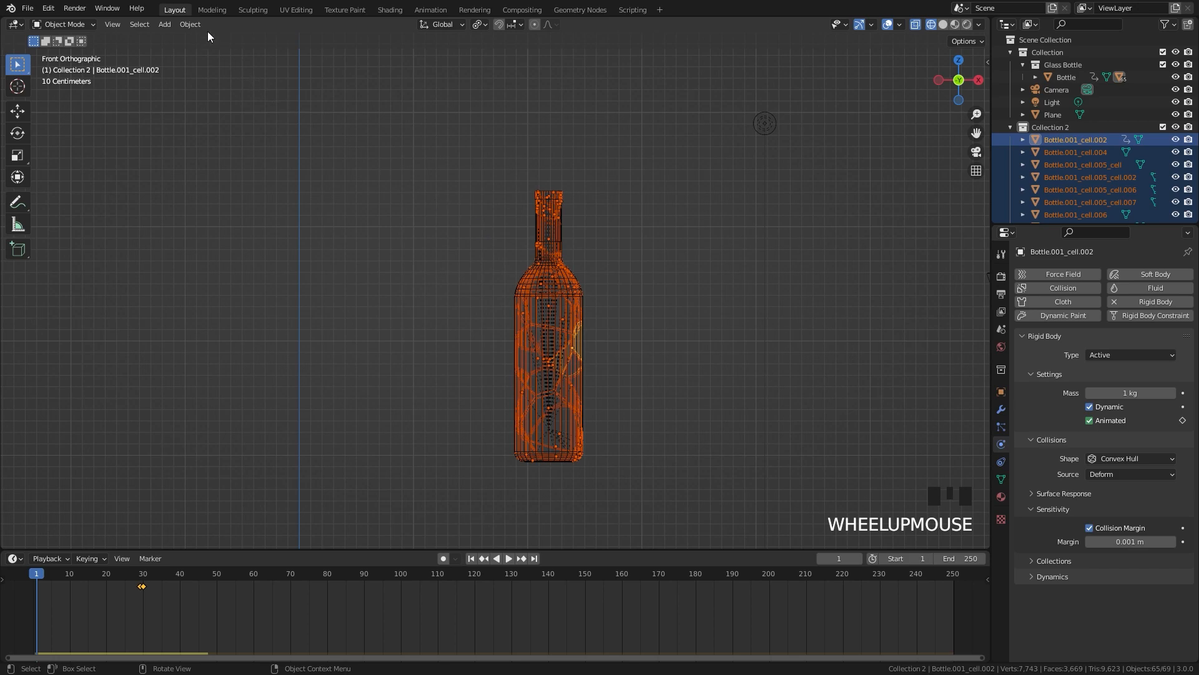
click(191, 24)
mouse_move(225, 332)
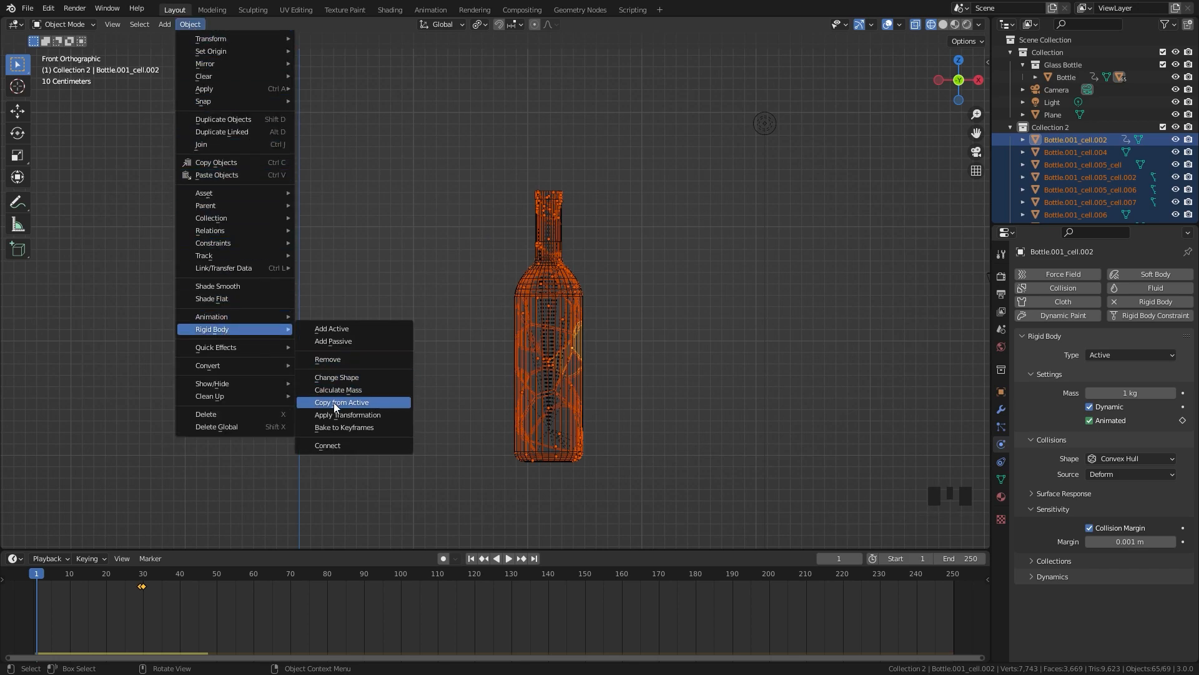
scroll(415, 313, down, 5)
shift+middle_drag(415, 313, 603, 302)
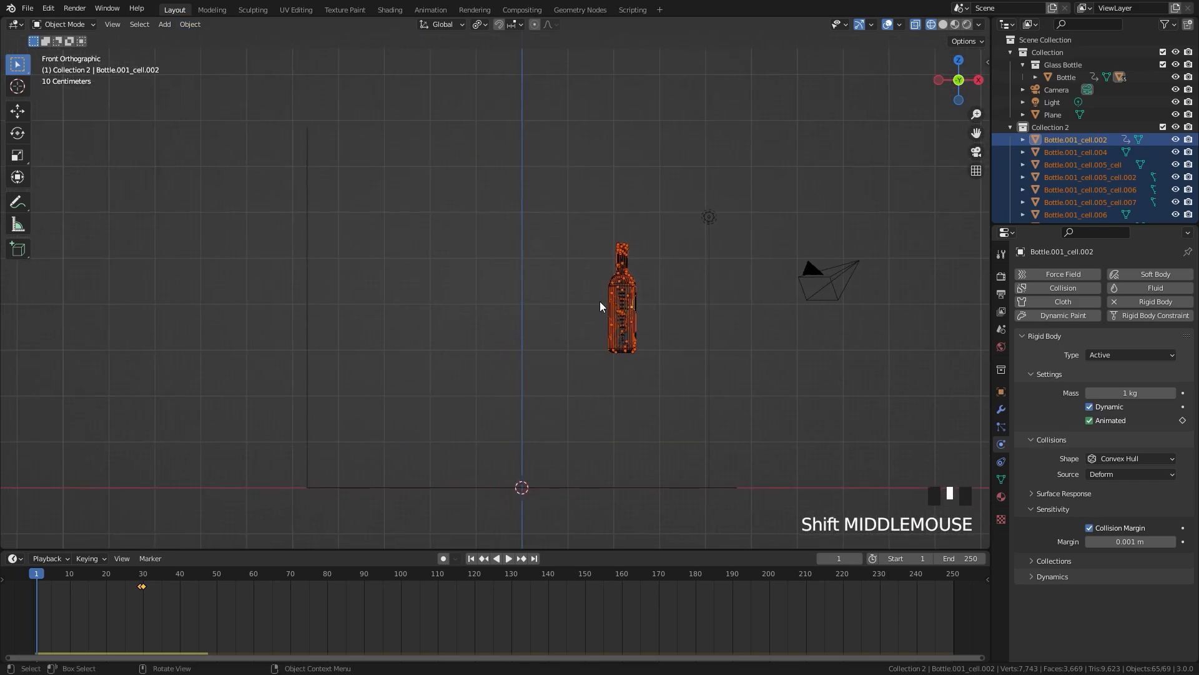
click(1094, 153)
click(1077, 179)
click(1077, 214)
click(1078, 179)
click(1082, 155)
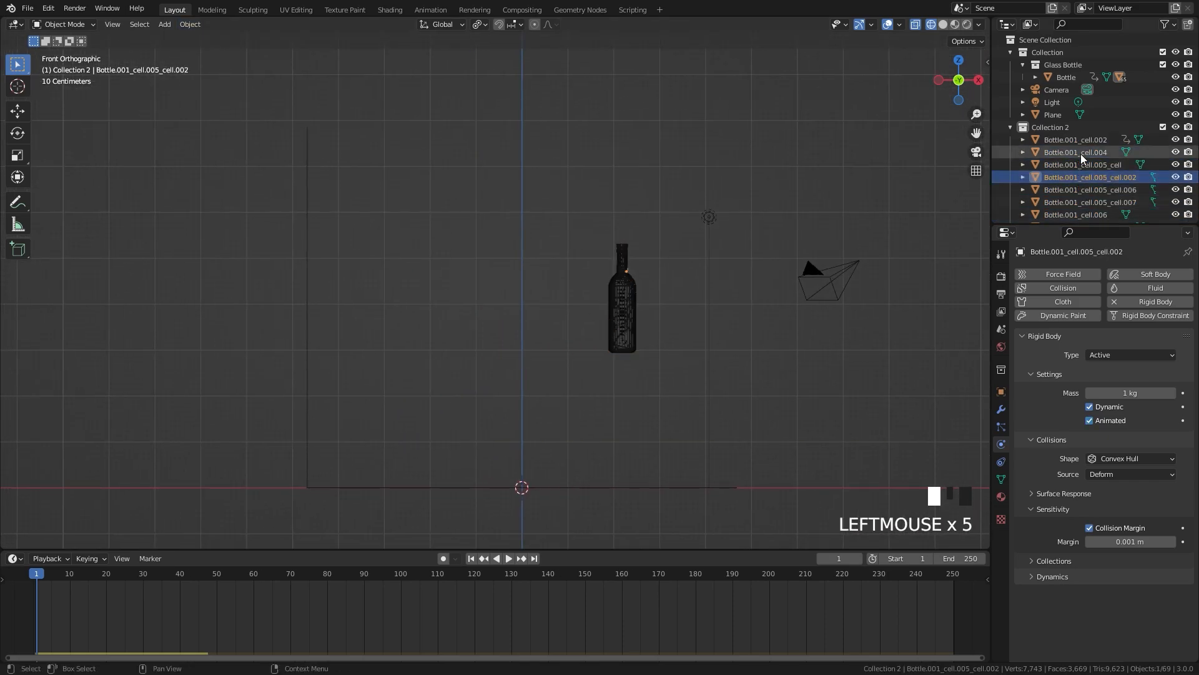
Step: Select all objects in Collection 2 with Bottle.001_cell.002 active, and link its animation data to the other fragments
scroll(763, 276, up, 3)
shift+middle_drag(763, 276, 816, 344)
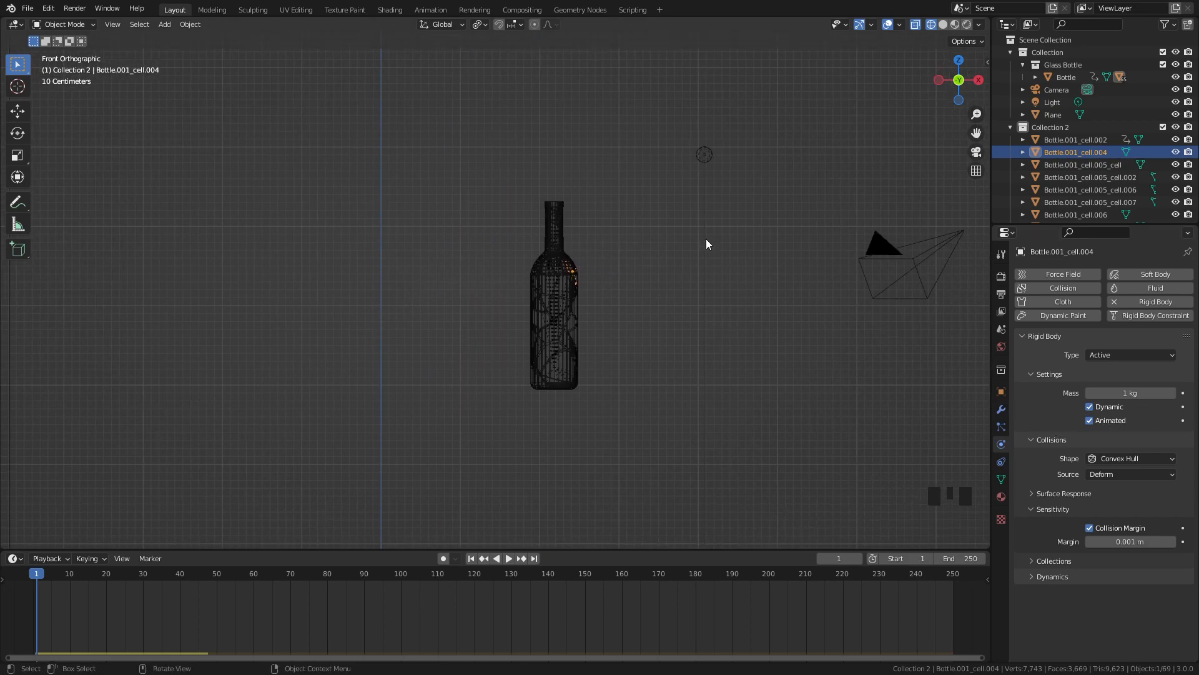
click(1052, 127)
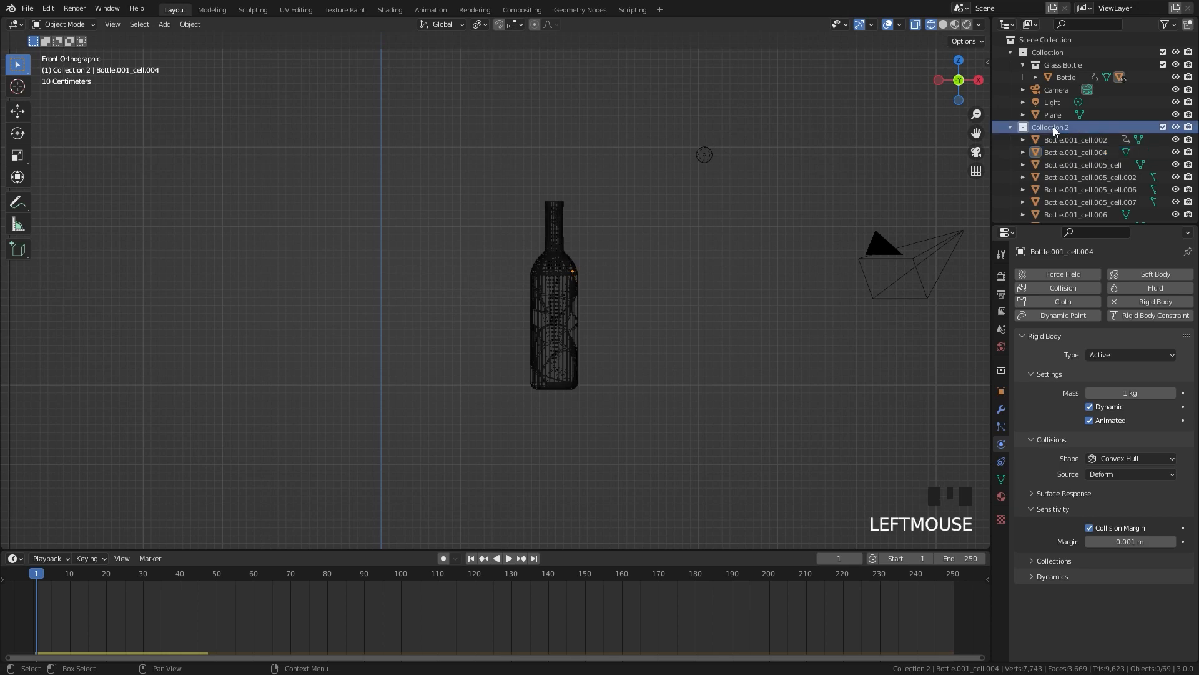
right_click(1053, 126)
click(971, 133)
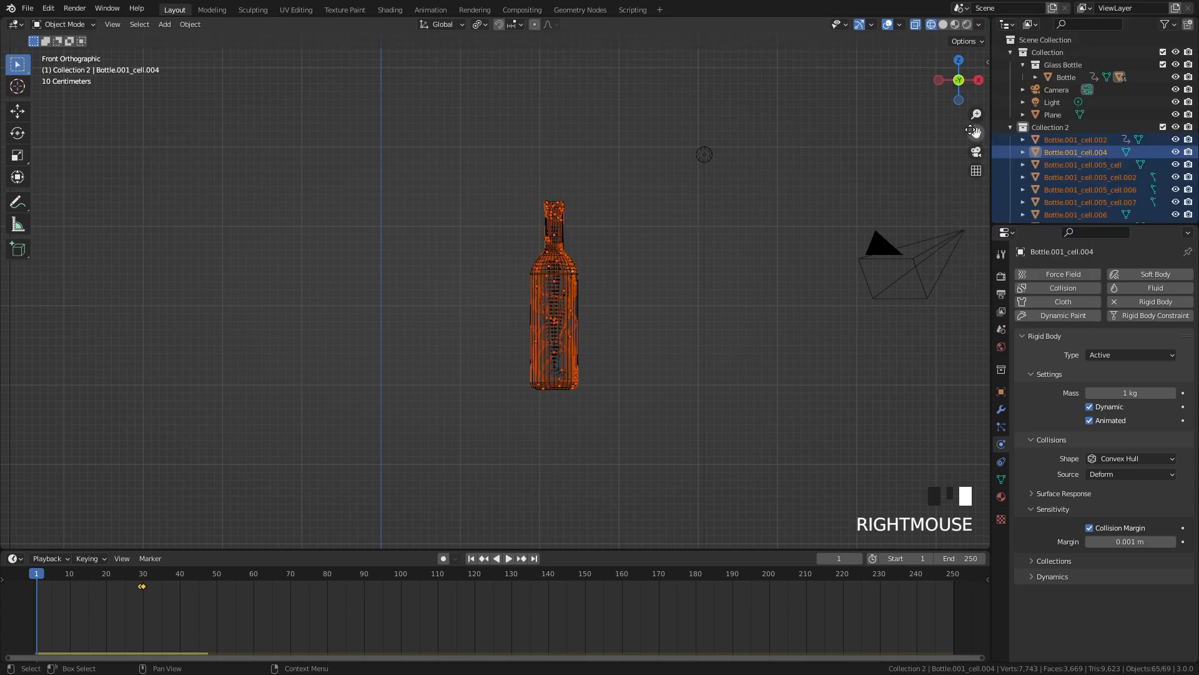
ctrl+click(1082, 139)
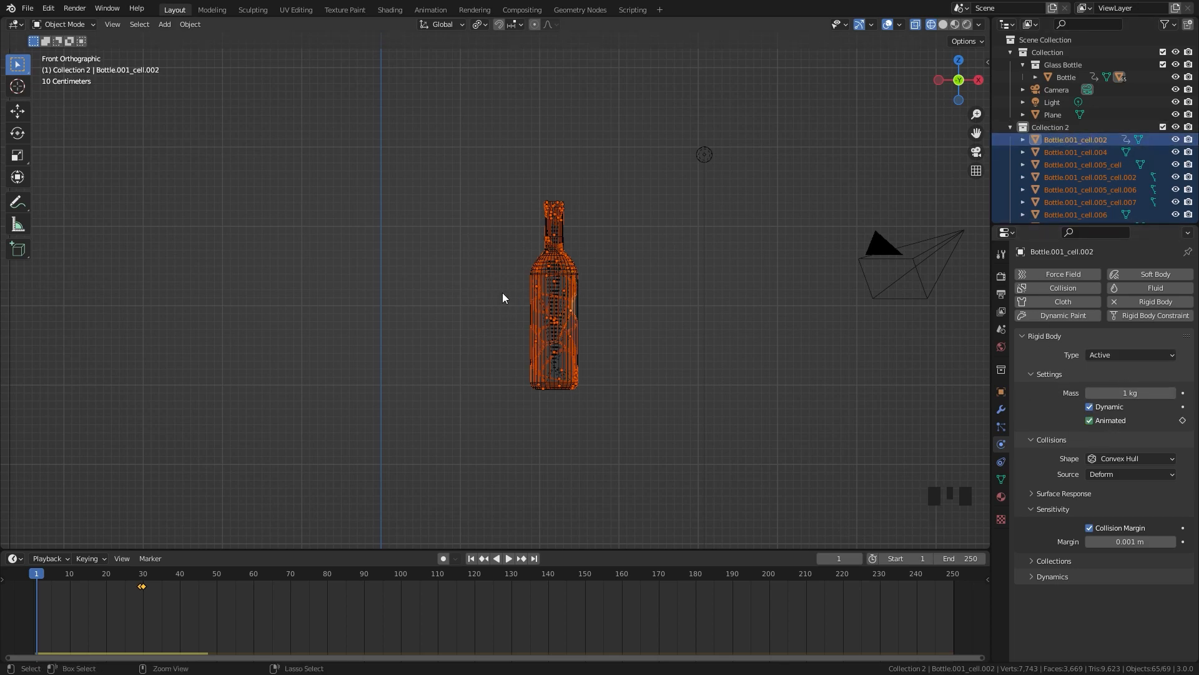
key(ctrl+l)
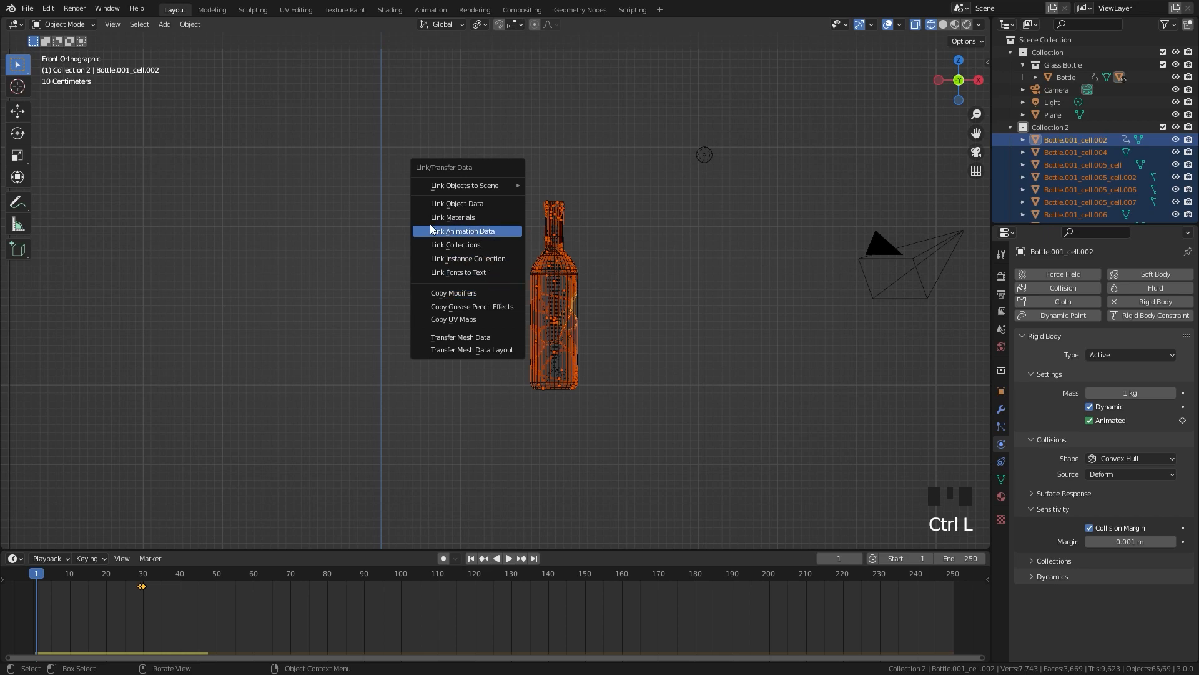
click(462, 231)
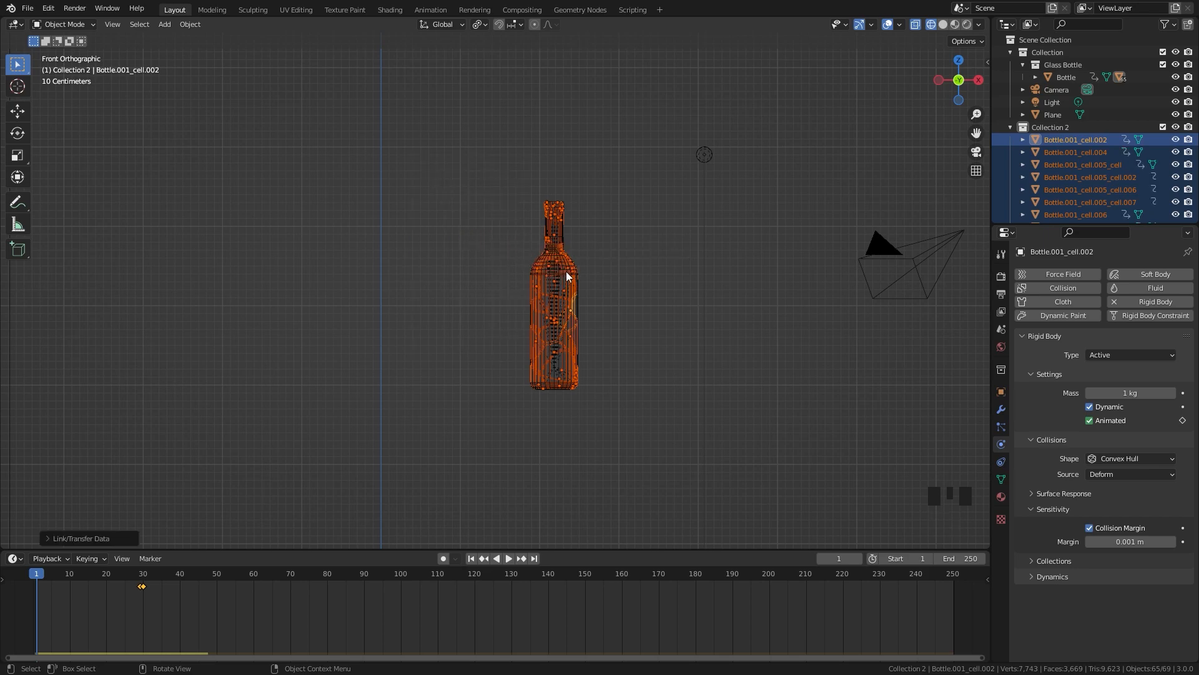
Step: Check the Animated setting on a linked fragment and play the simulation
click(1068, 177)
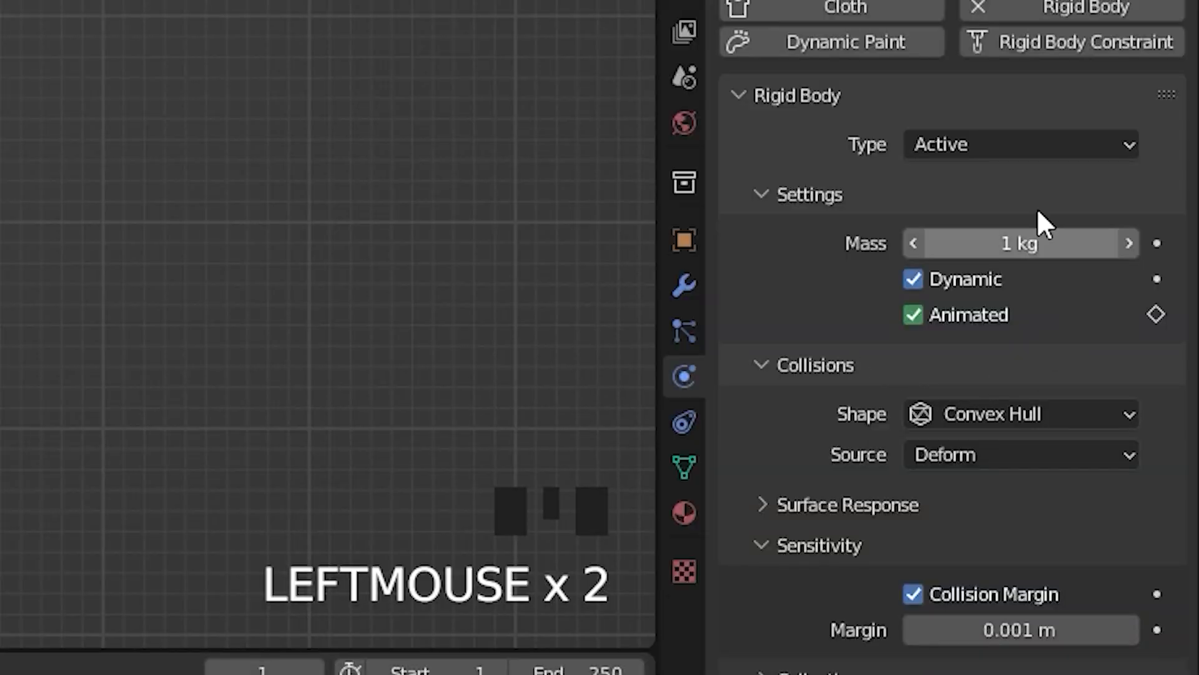
shift+middle_drag(622, 295, 627, 290)
key(space)
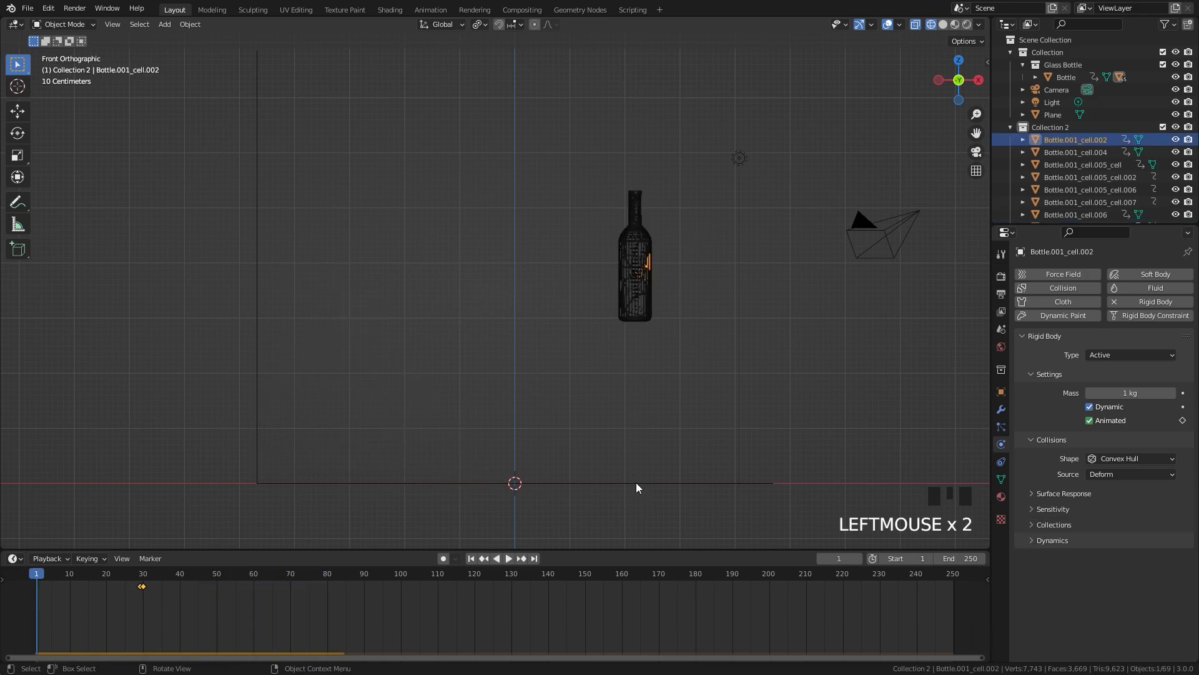
Step: Select the Plane and set its rigid body surface friction to 0.9
click(649, 483)
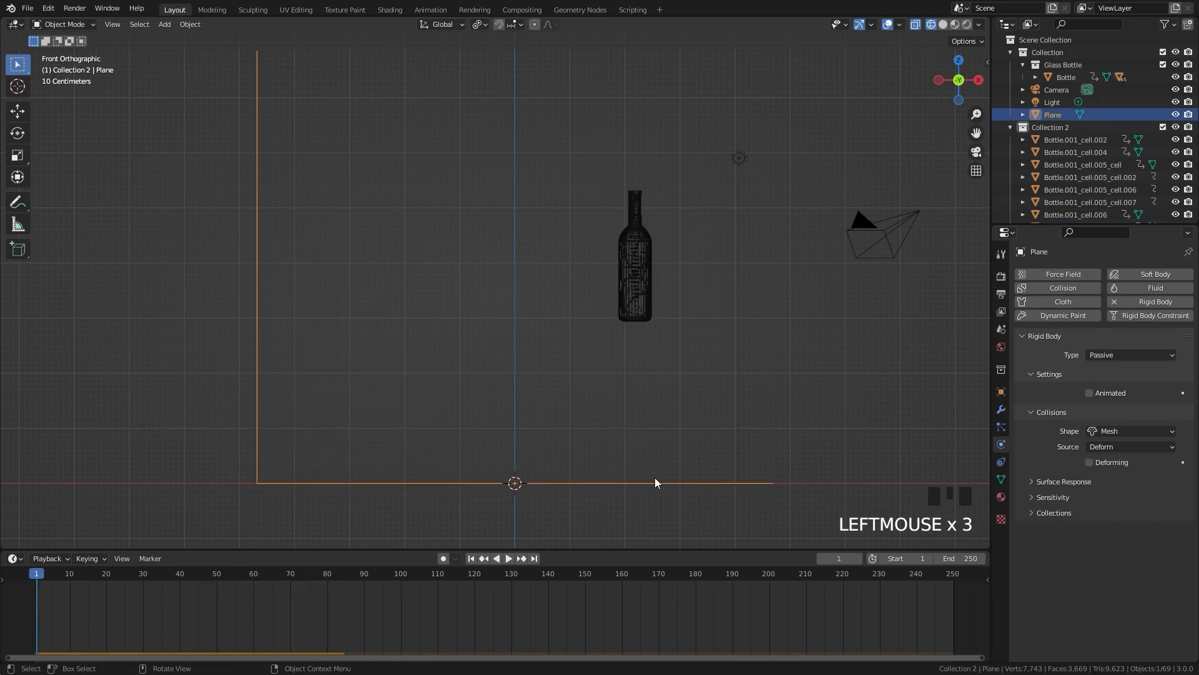
click(1060, 481)
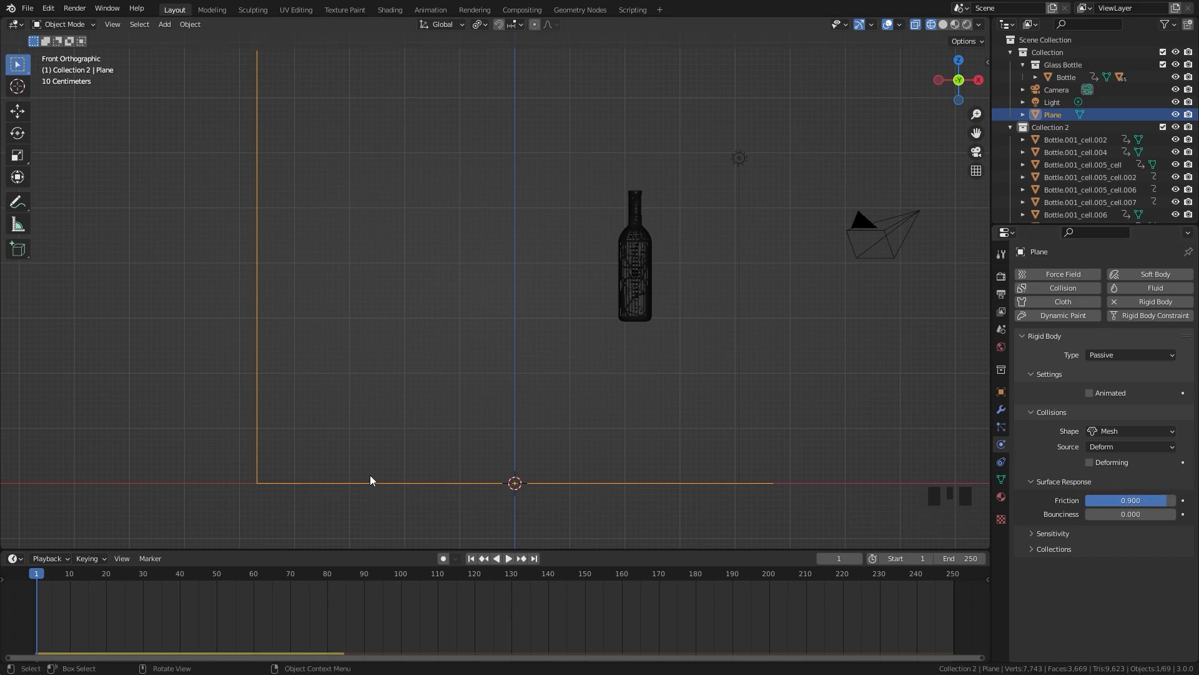
scroll(590, 267, up, 1)
shift+middle_drag(574, 270, 519, 313)
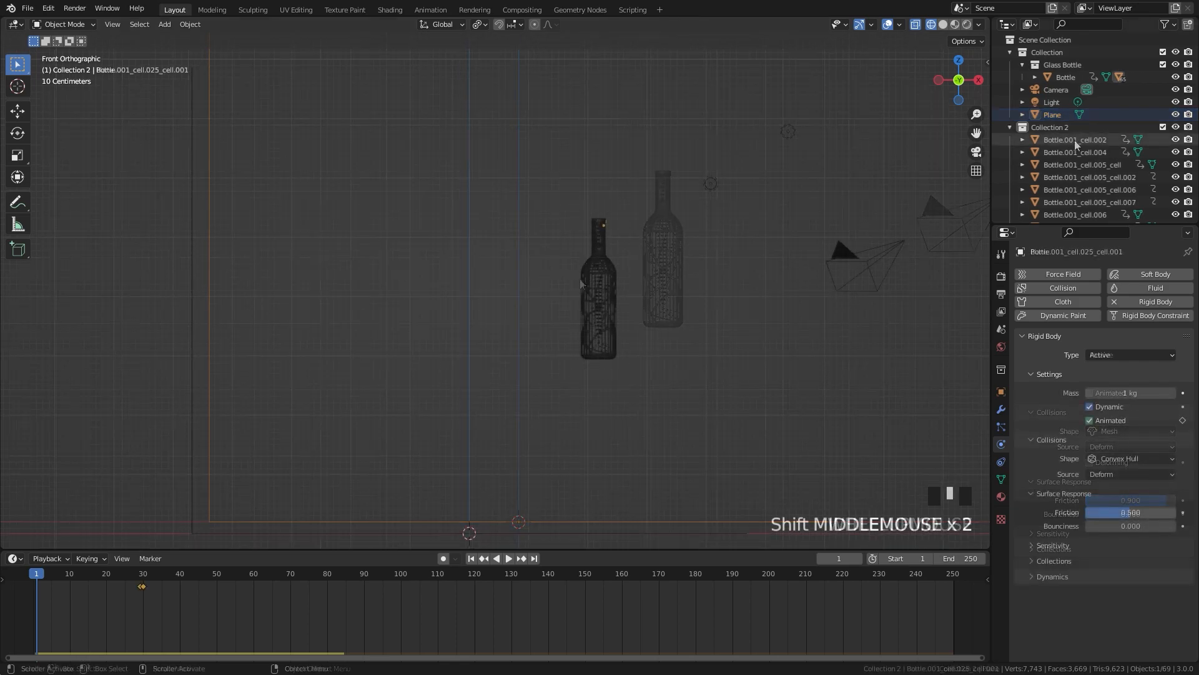
Step: Shift the linked Animated keyframes of Bottle.001_cell.002 to about frame 50 and check them on other fragments
click(1075, 139)
drag(198, 617, 107, 573)
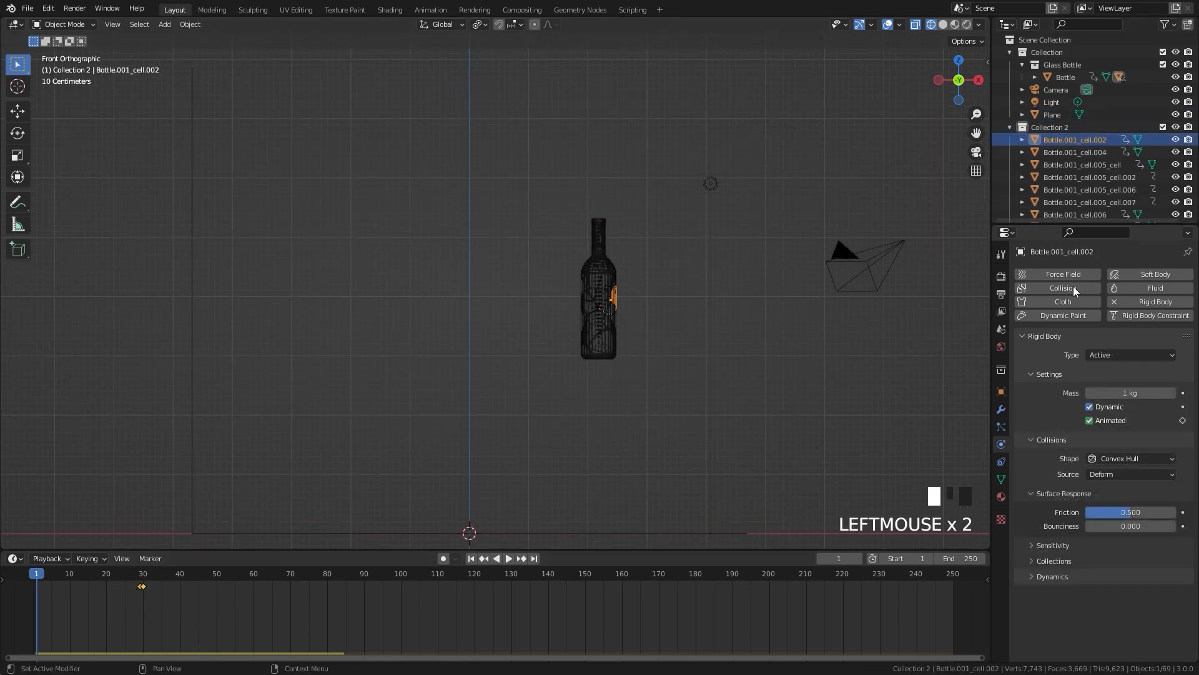
key(g)
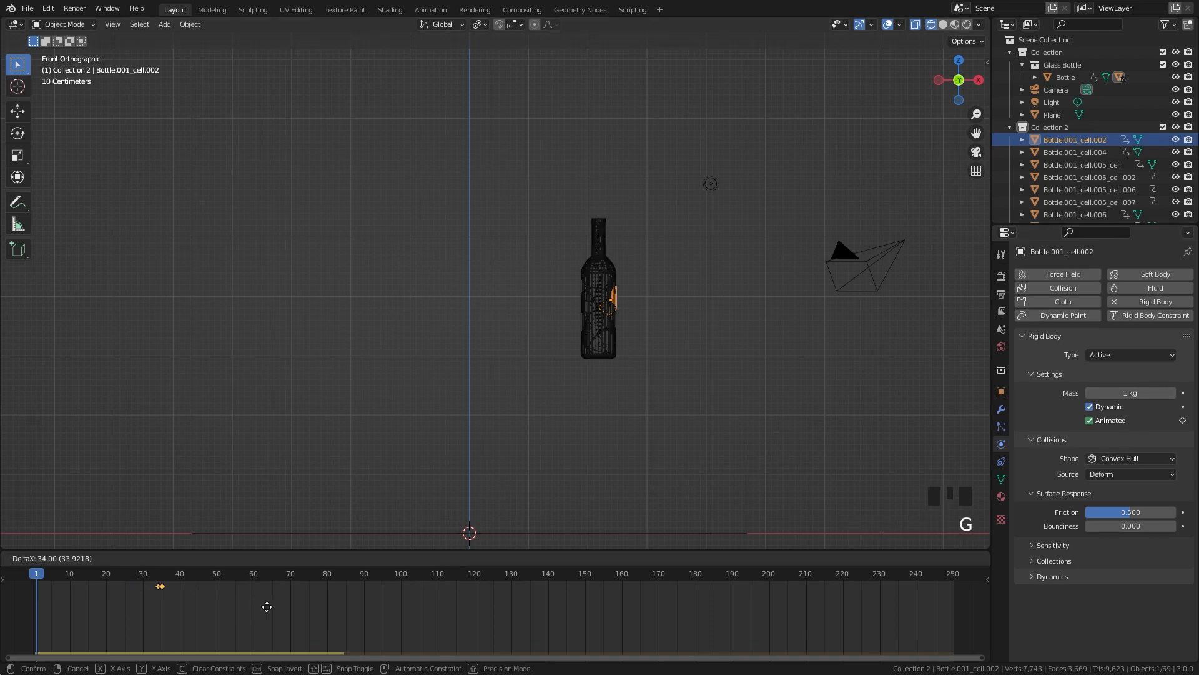
click(319, 604)
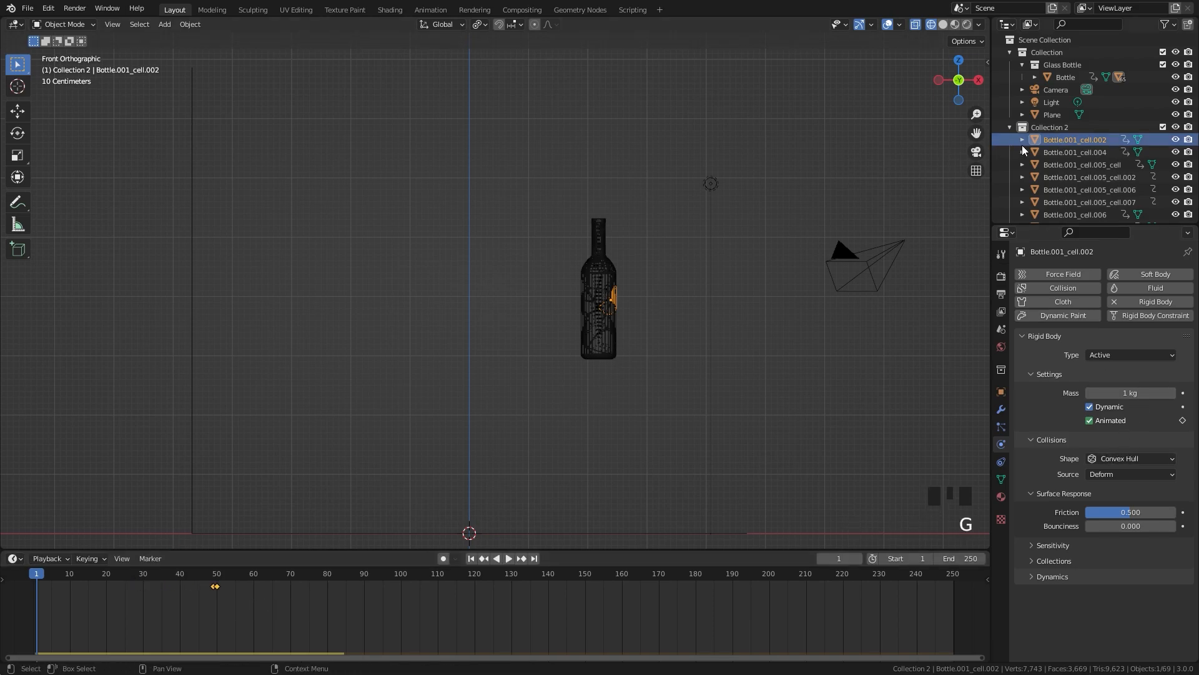
click(1089, 165)
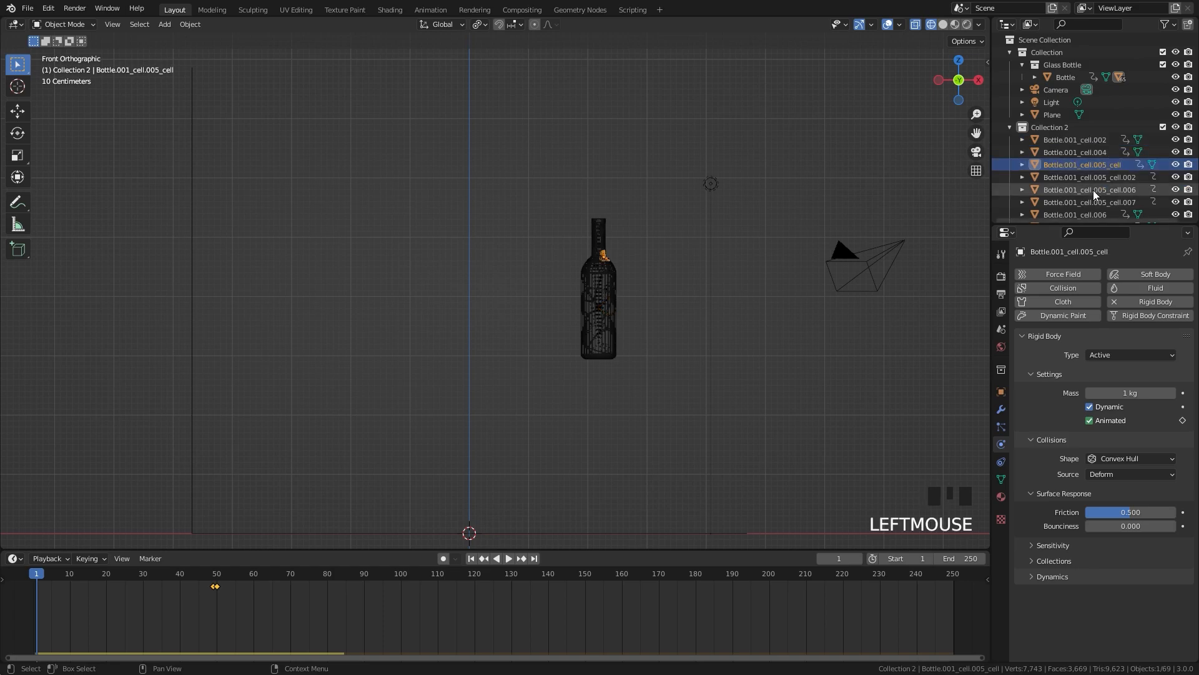
click(1095, 189)
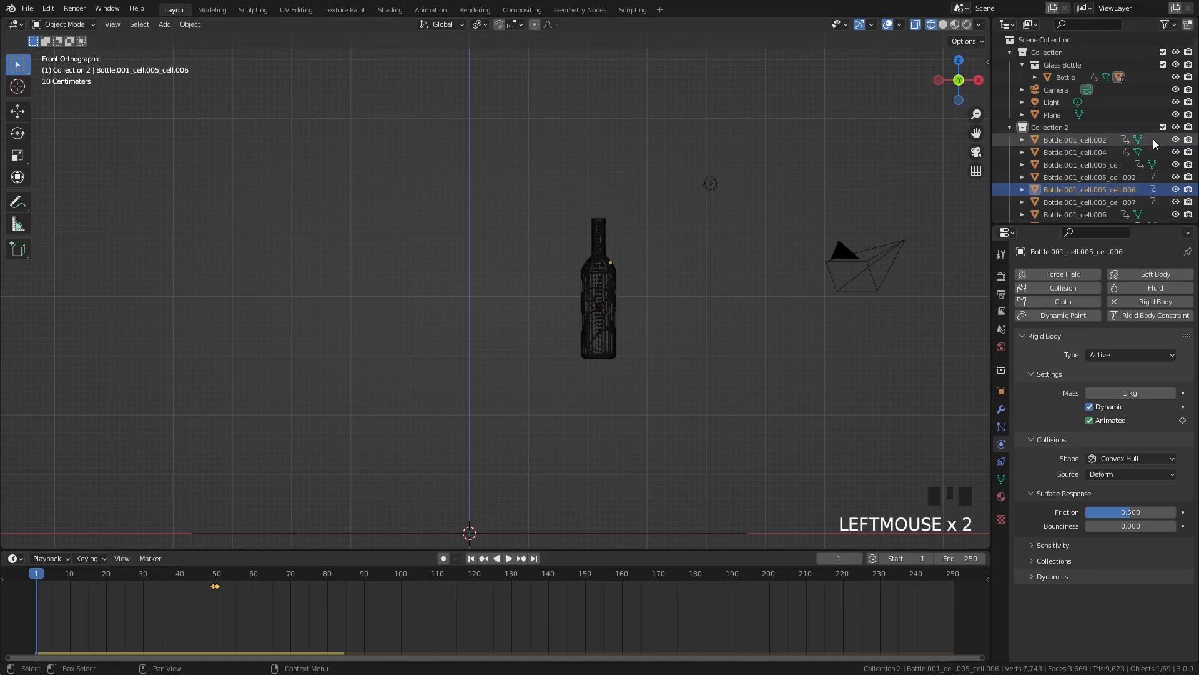
Step: Move the linked keyframes of Bottle.001_cell.002 back to about frame 30
click(1090, 141)
drag(269, 616, 186, 571)
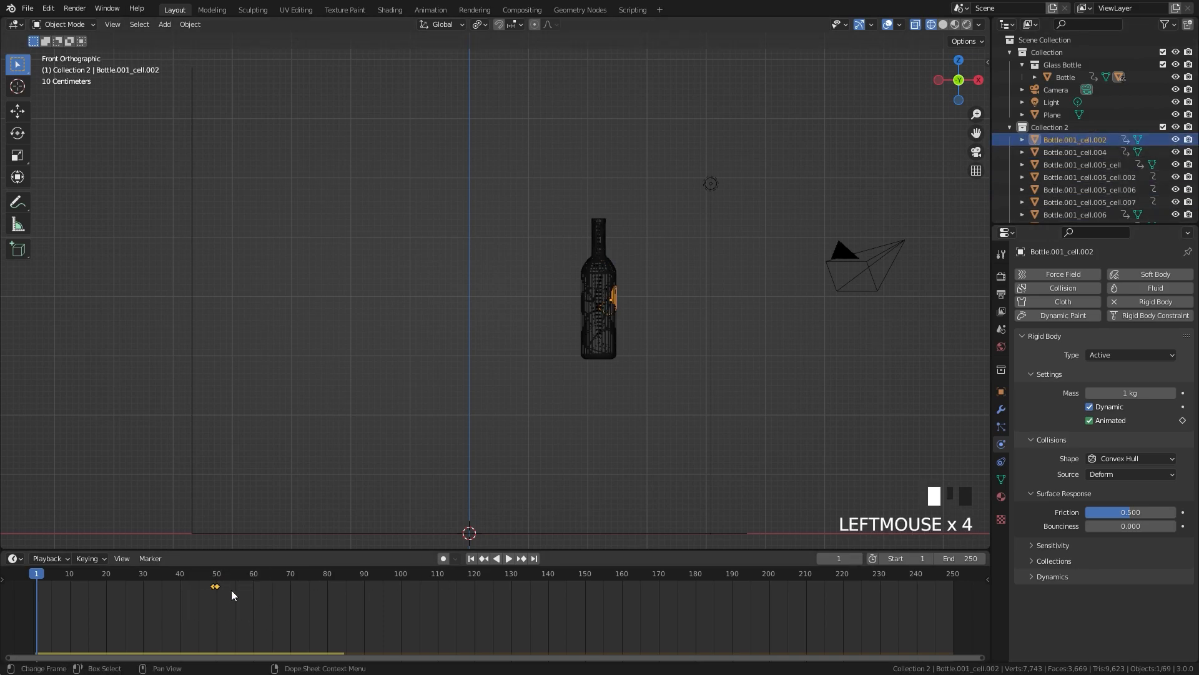
key(g)
click(154, 590)
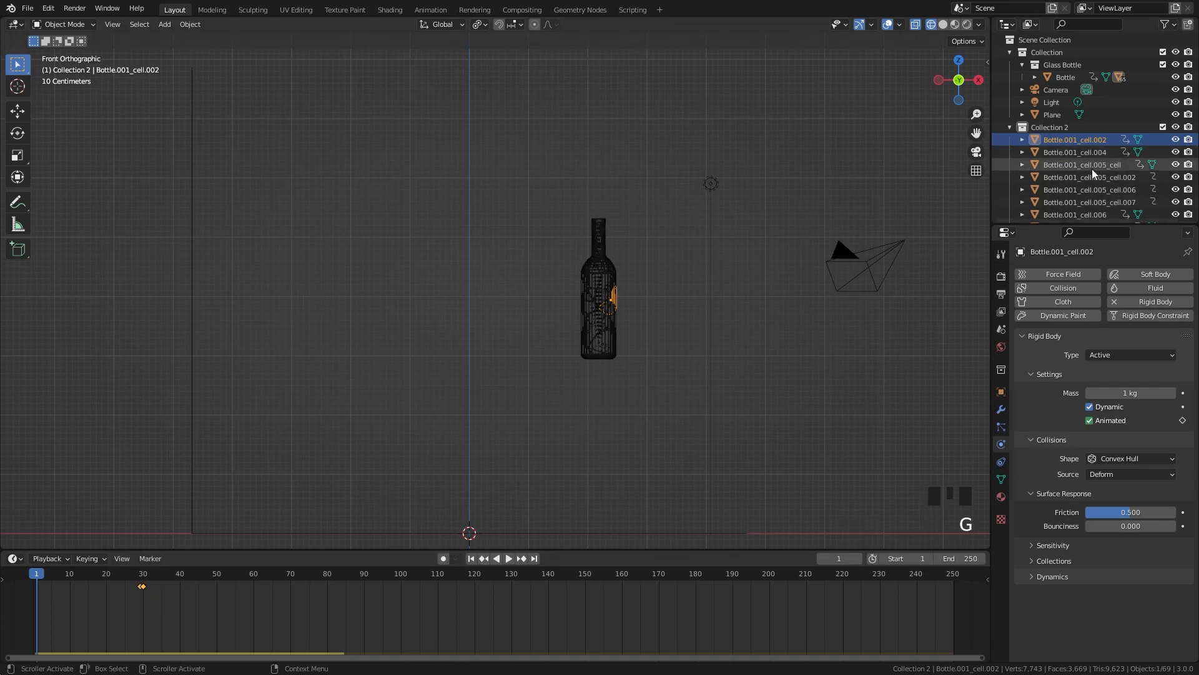
Step: Set the simulation speed in the scene's Rigid Body World settings to 0.2
click(609, 315)
ctrl+middle_drag(609, 315, 608, 300)
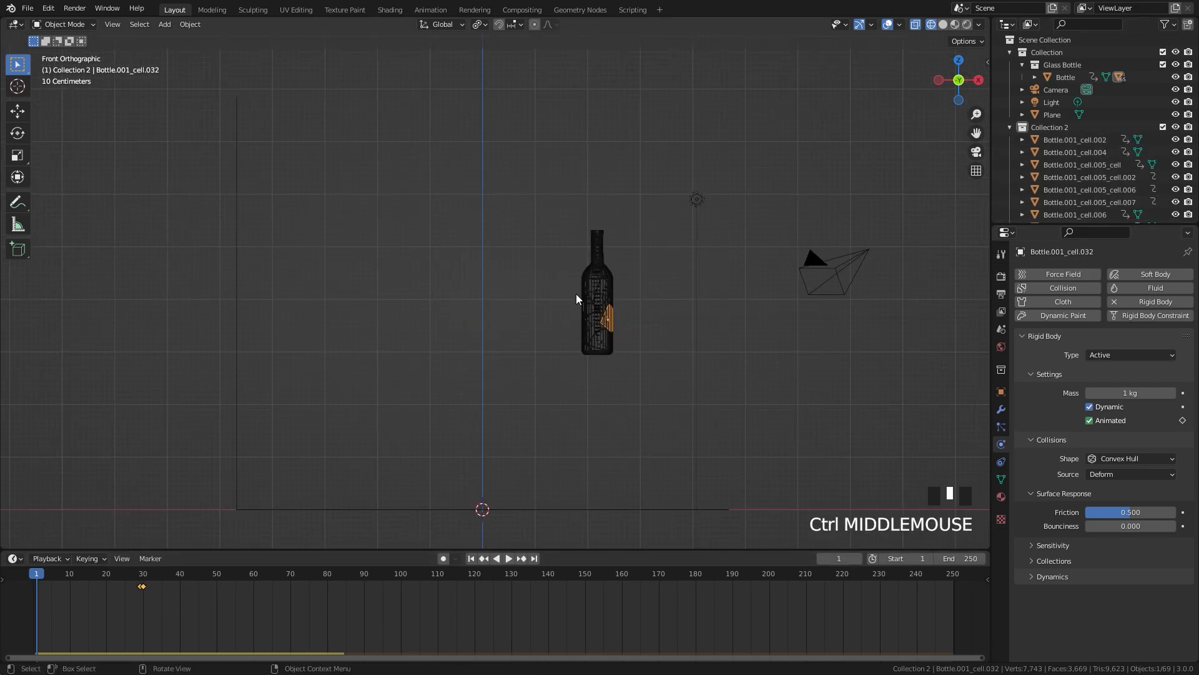
click(1001, 330)
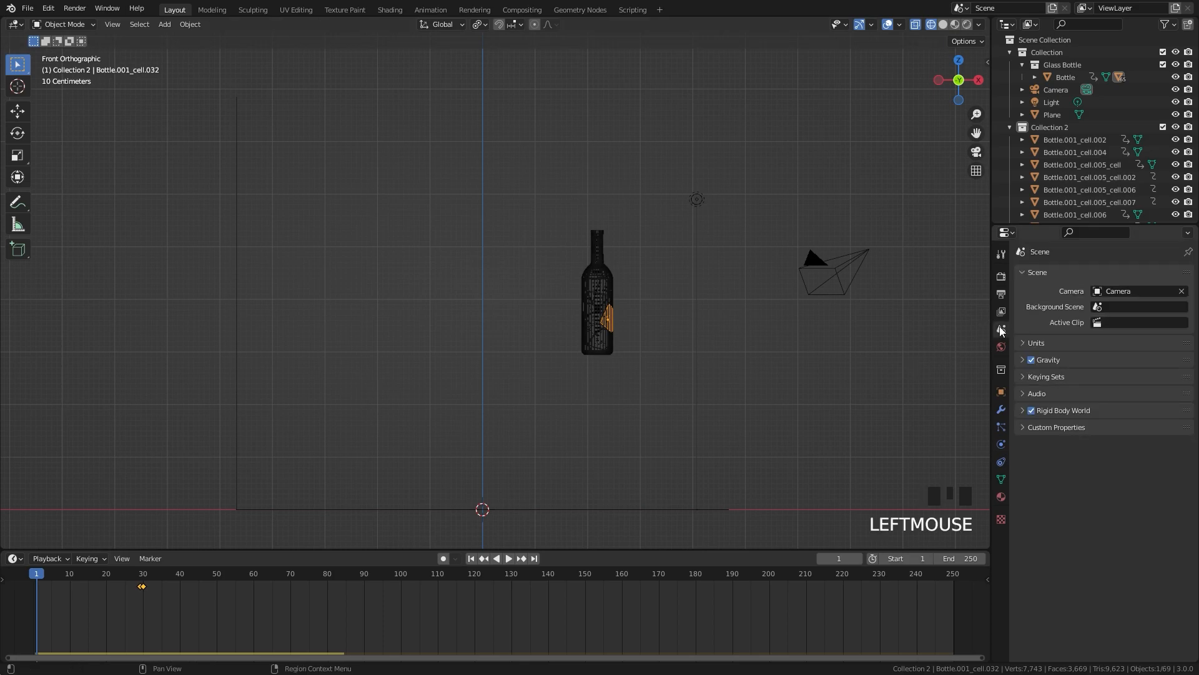
click(1067, 411)
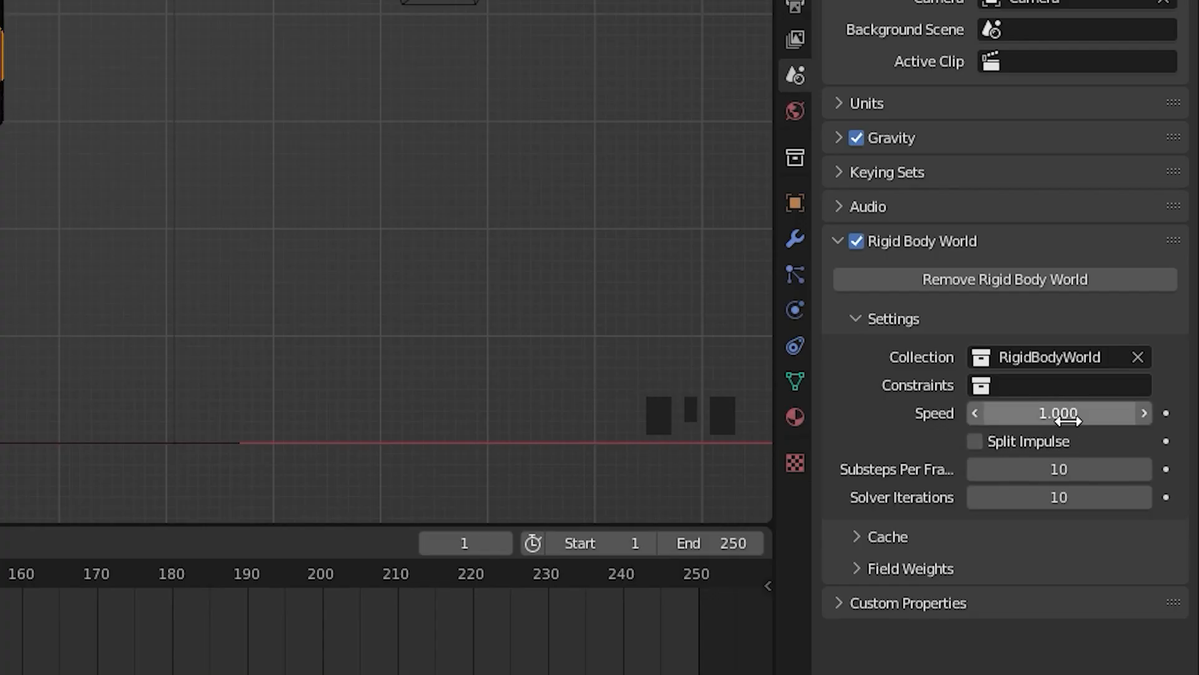
click(1136, 495)
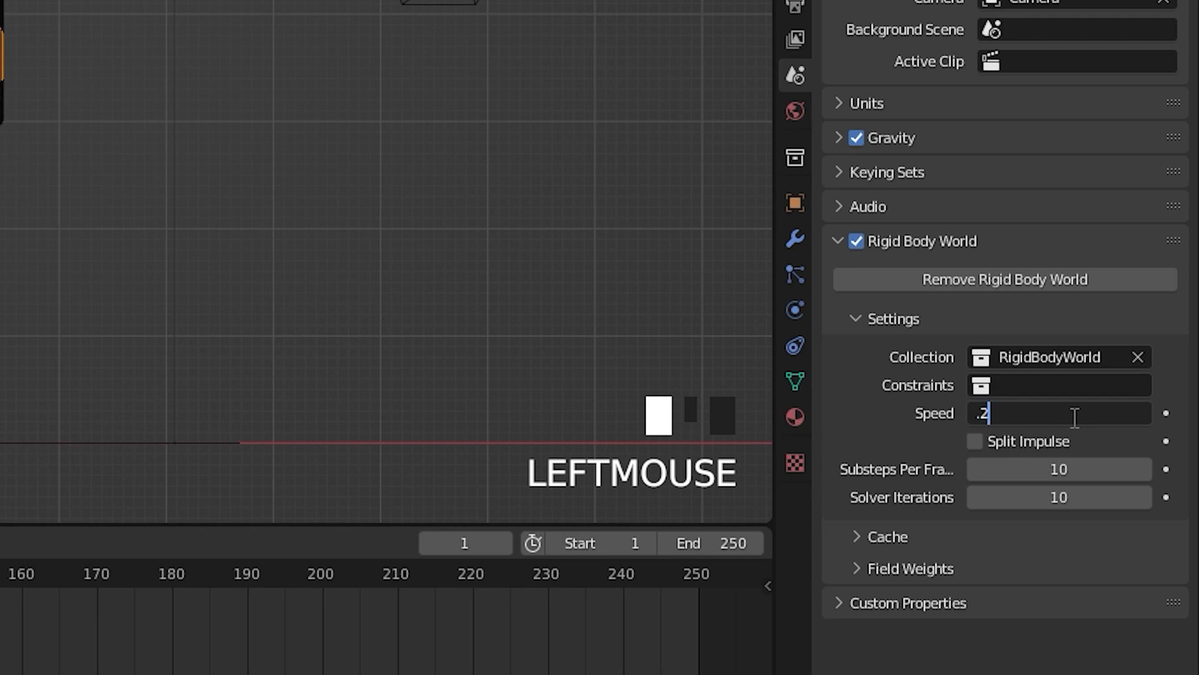
key(Return)
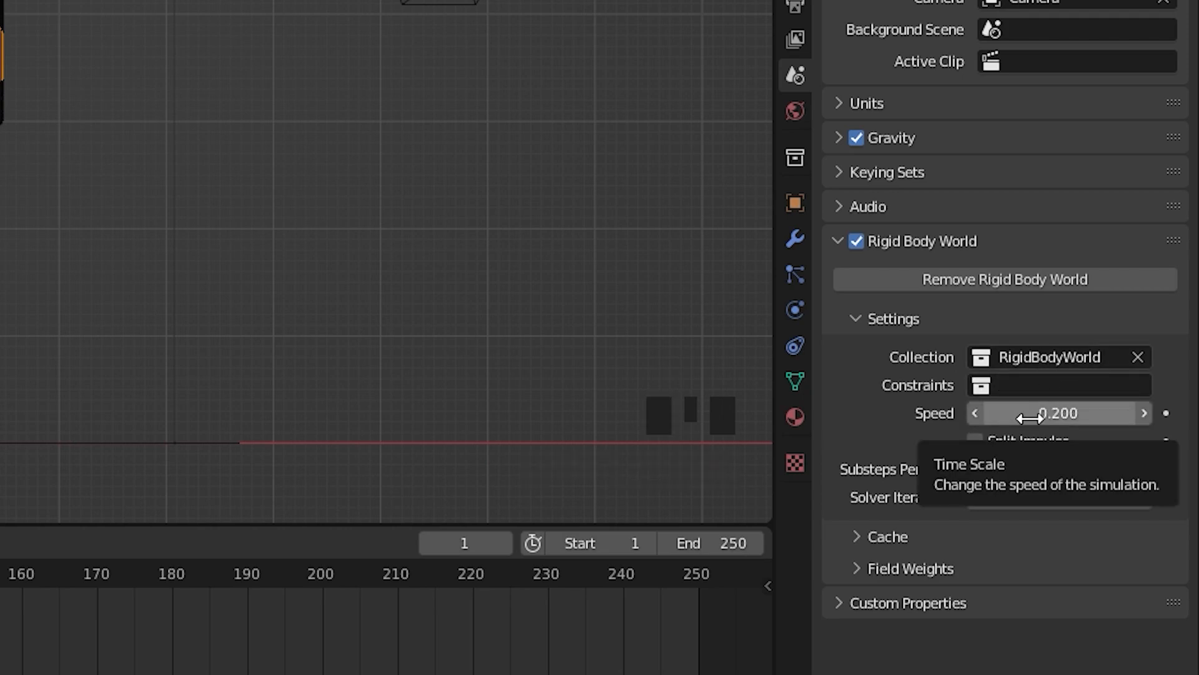
Step: Set the Rigid Body World speed to 1, and play the shattering simulation before stopping it
click(473, 558)
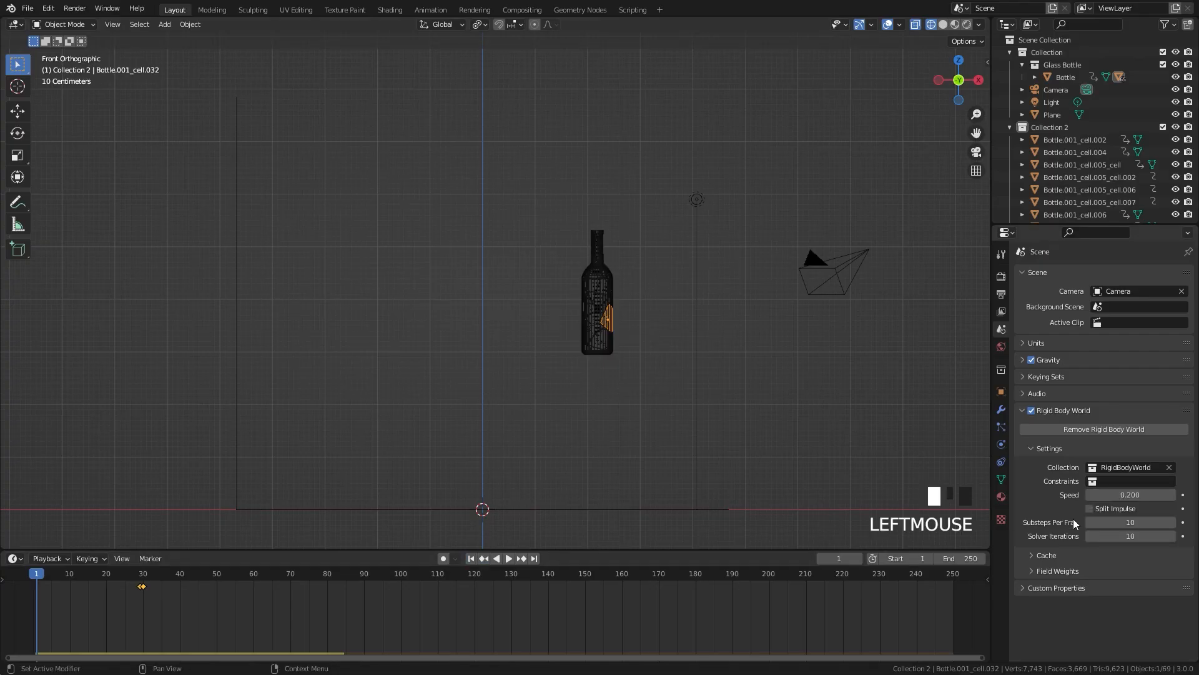
text(1)
key(Return)
key(space)
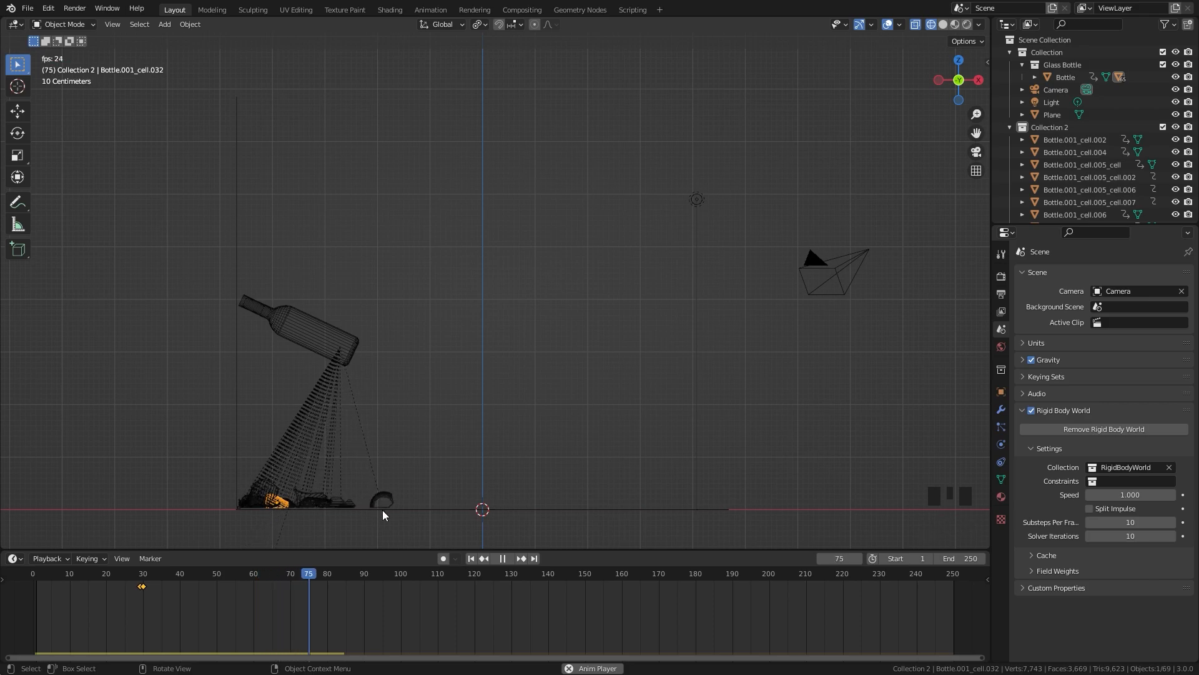
key(space)
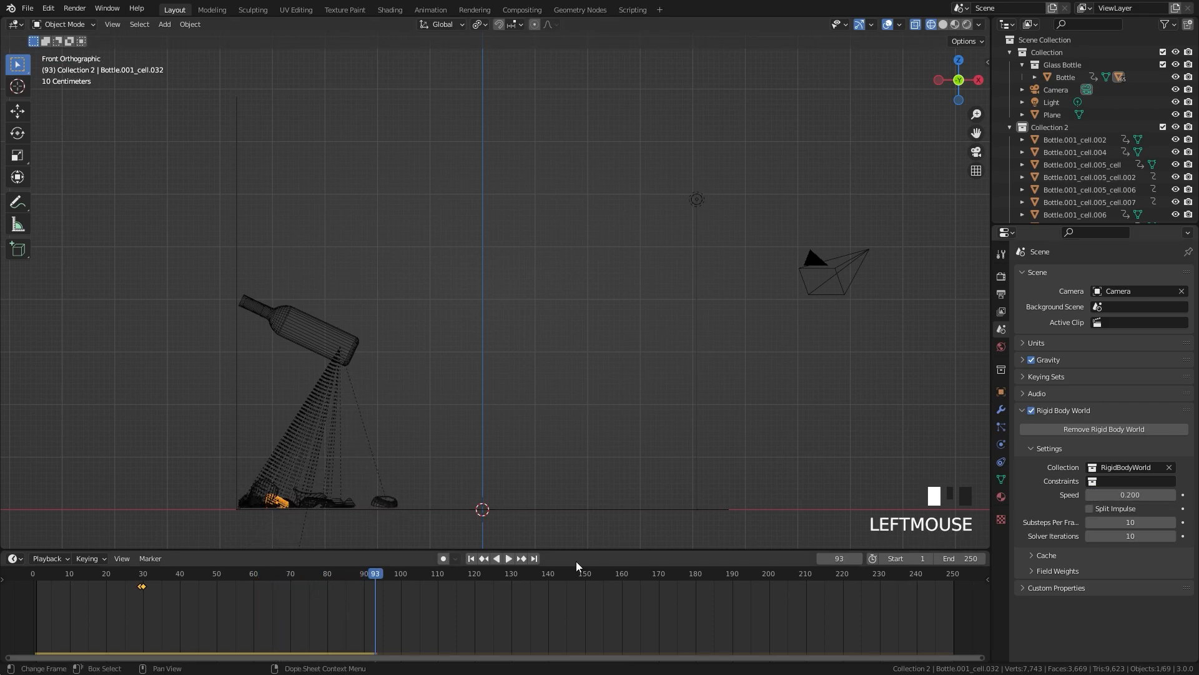
Step: Play the slowed shattering simulation from the first frame and examine how the fragments scatter over the floor
click(470, 559)
key(space)
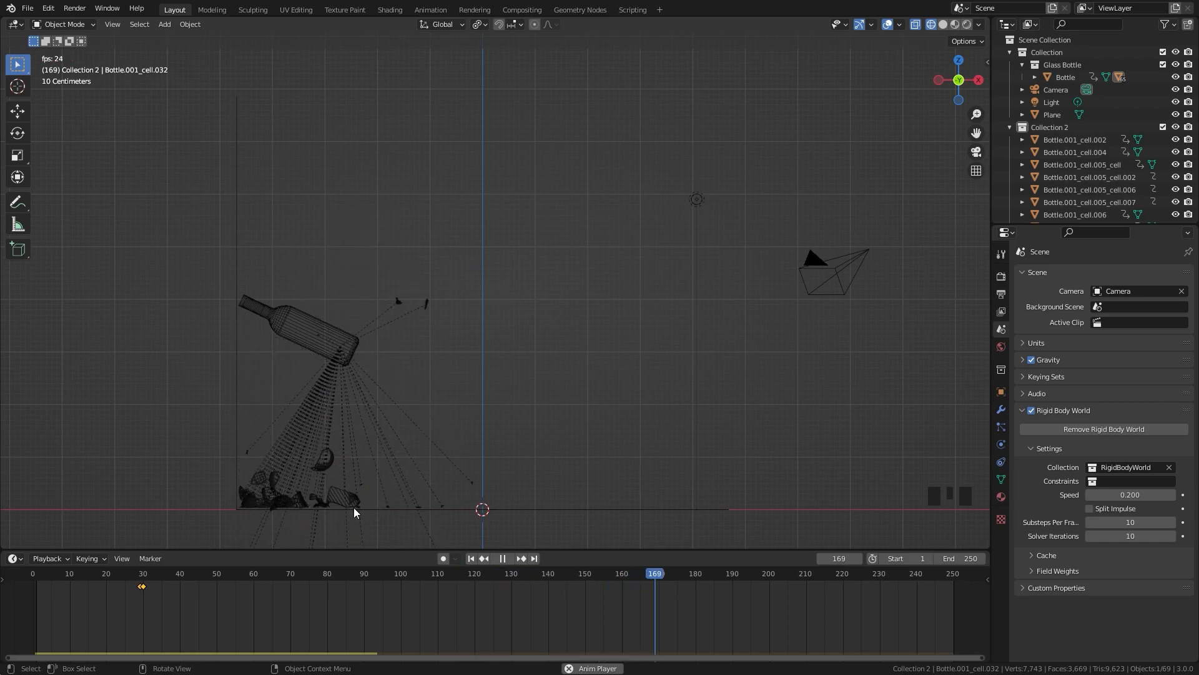
key(space)
middle_drag(514, 421, 415, 441)
scroll(539, 420, down, 3)
shift+middle_drag(539, 420, 448, 405)
shift+middle_drag(324, 338, 430, 327)
scroll(486, 305, up, 1)
Step: Set the Rigid Body World cache's end frame to 200 and bake the simulation
click(1046, 555)
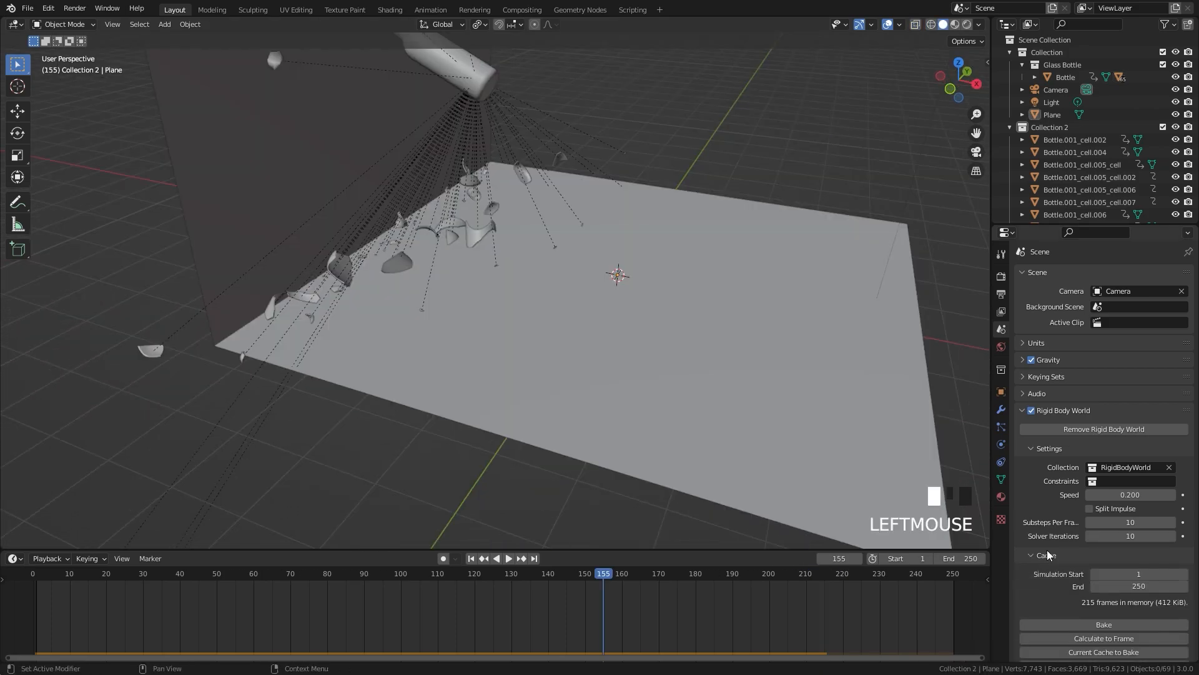
scroll(1095, 555, down, 3)
click(1136, 511)
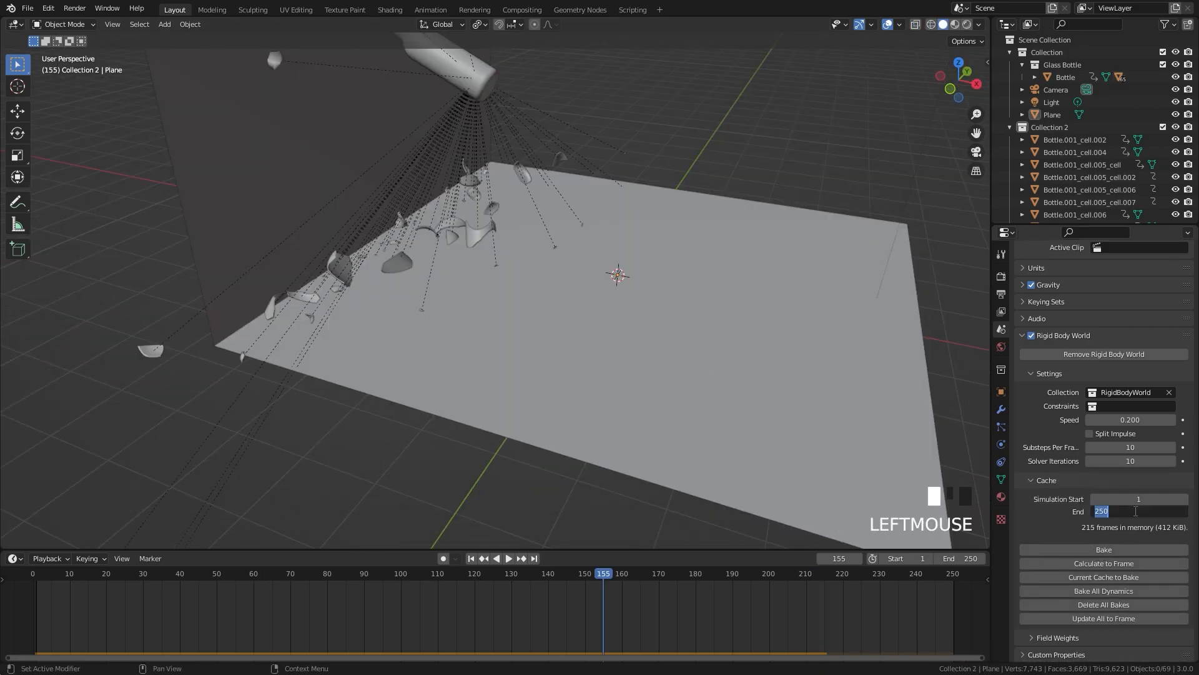
click(1111, 554)
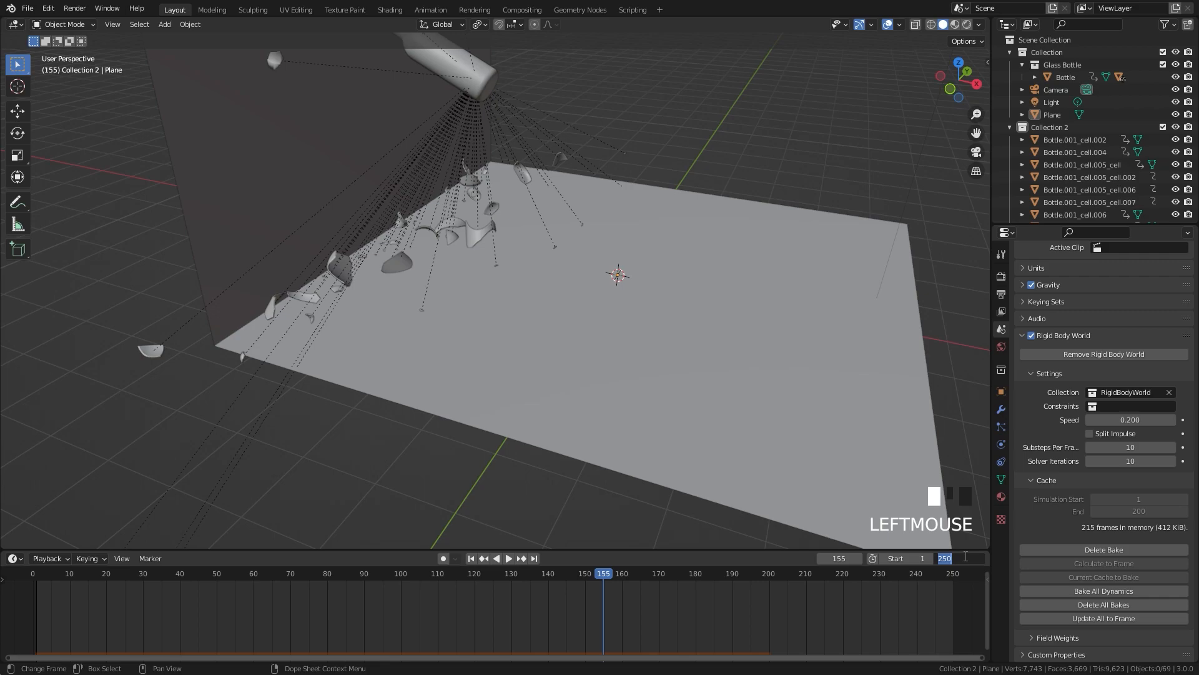
Step: Set the scene's end frame to 200
key(Return)
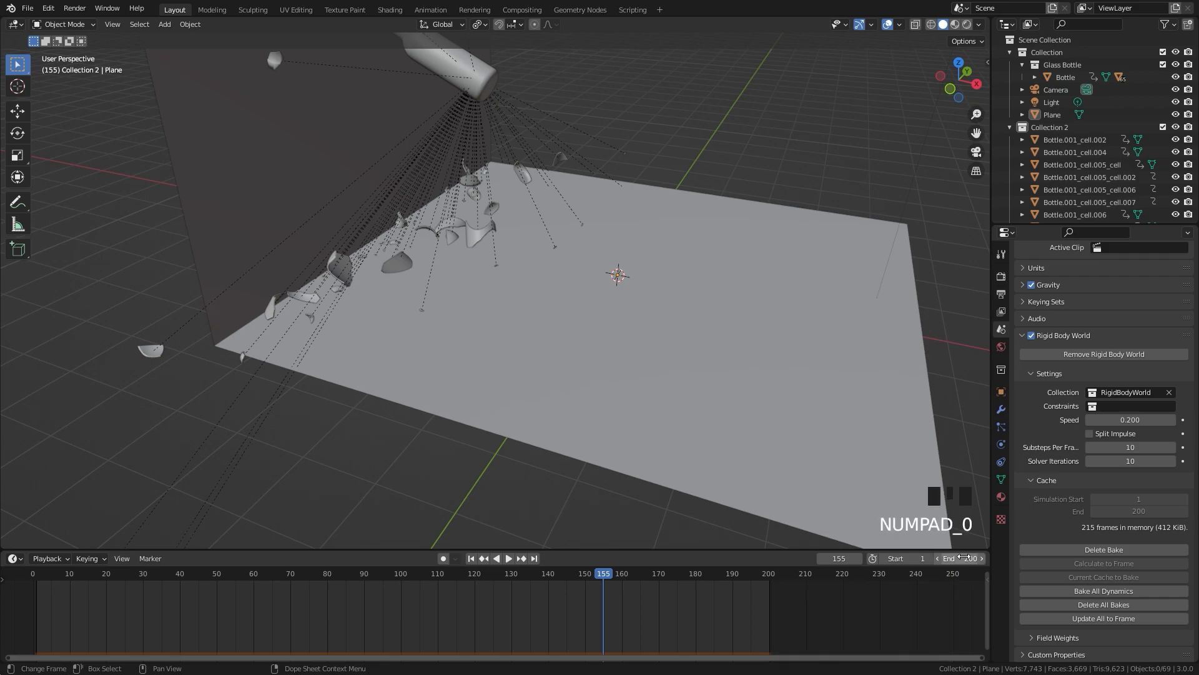
shift+middle_drag(505, 262, 488, 373)
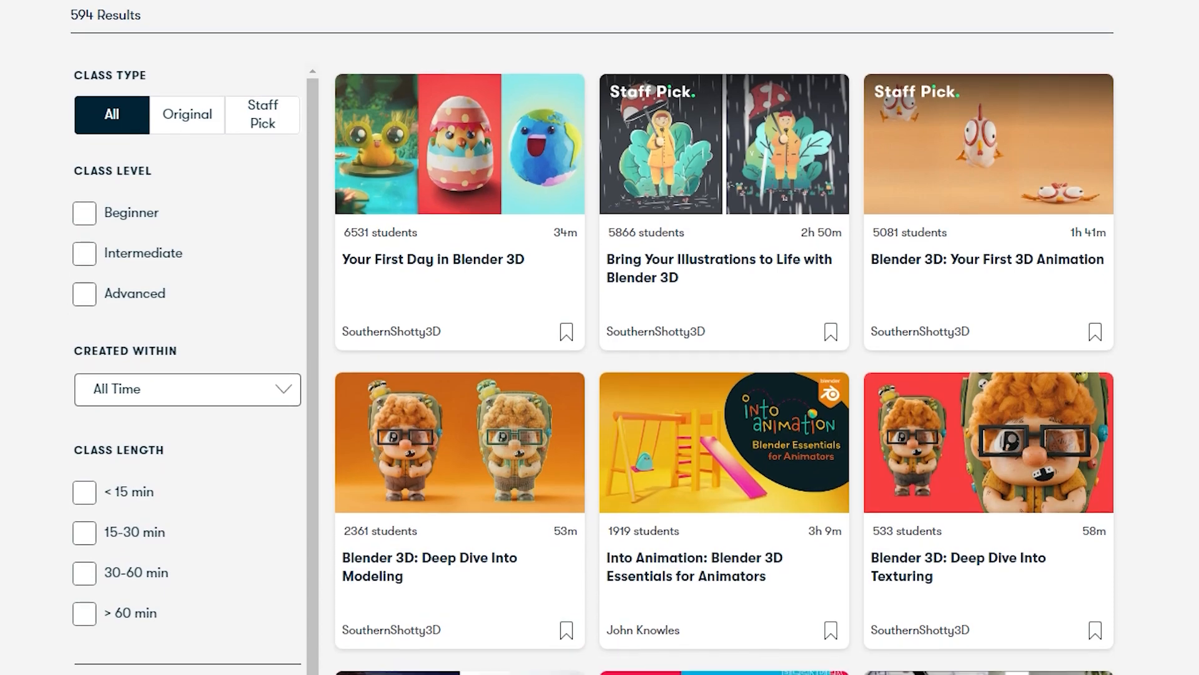
scroll(600, 337, down, 2)
scroll(725, 337, down, 7)
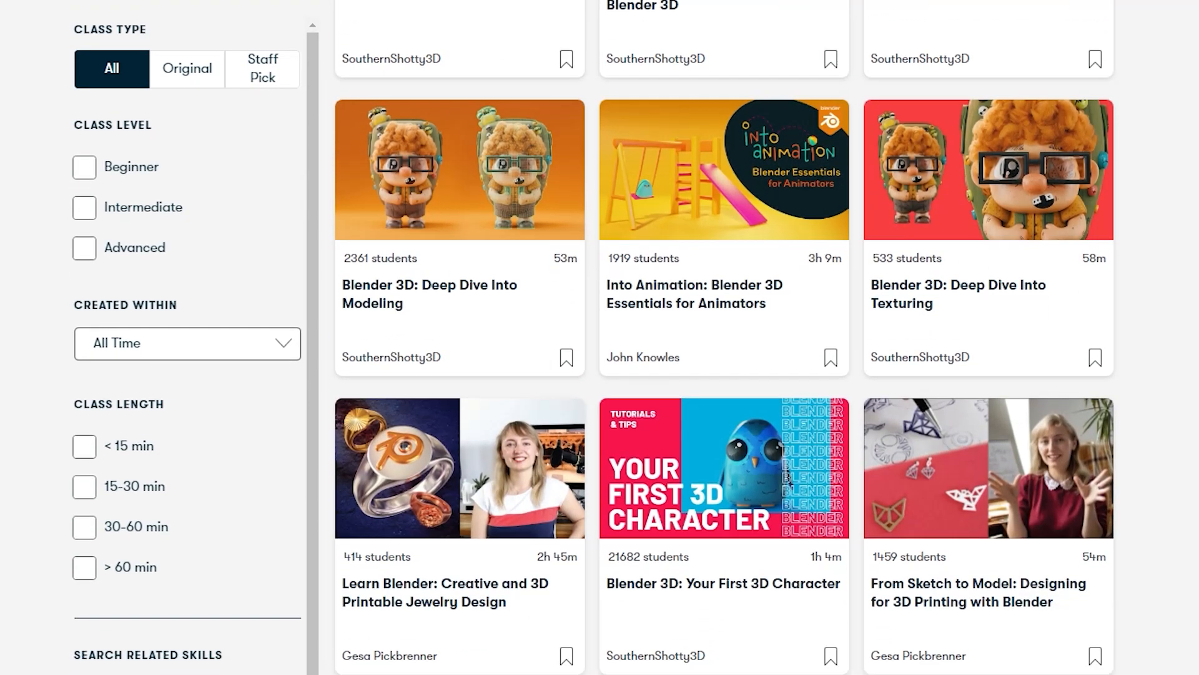
scroll(725, 338, down, 3)
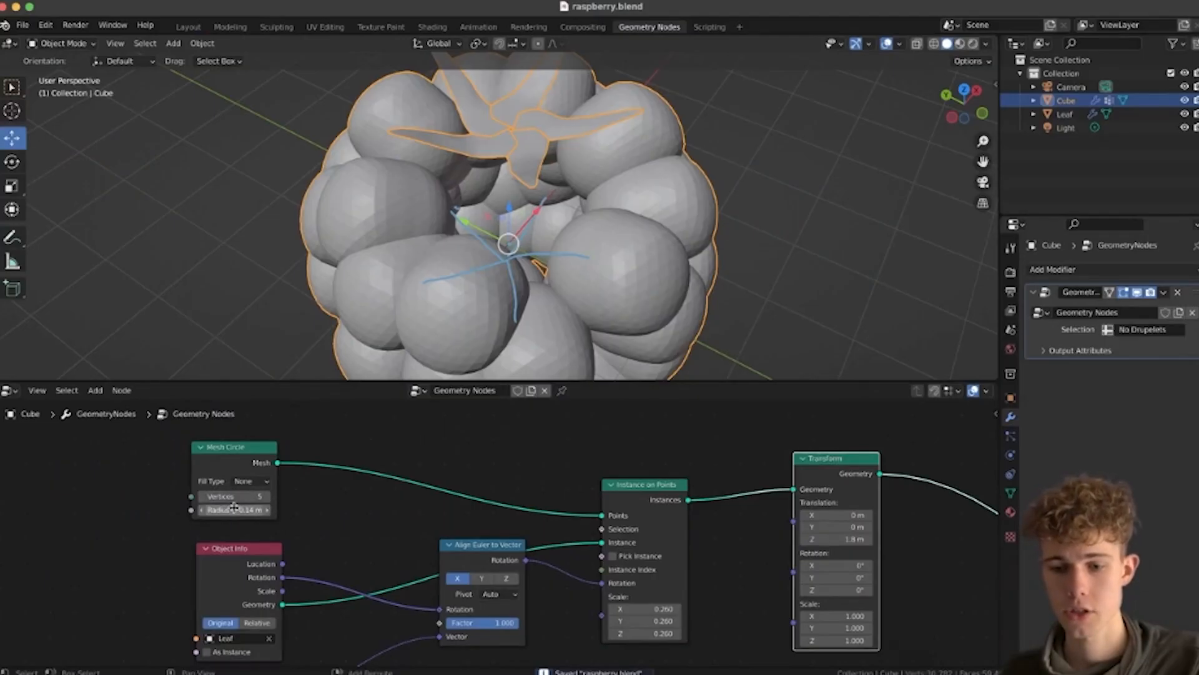
drag(234, 508, 281, 508)
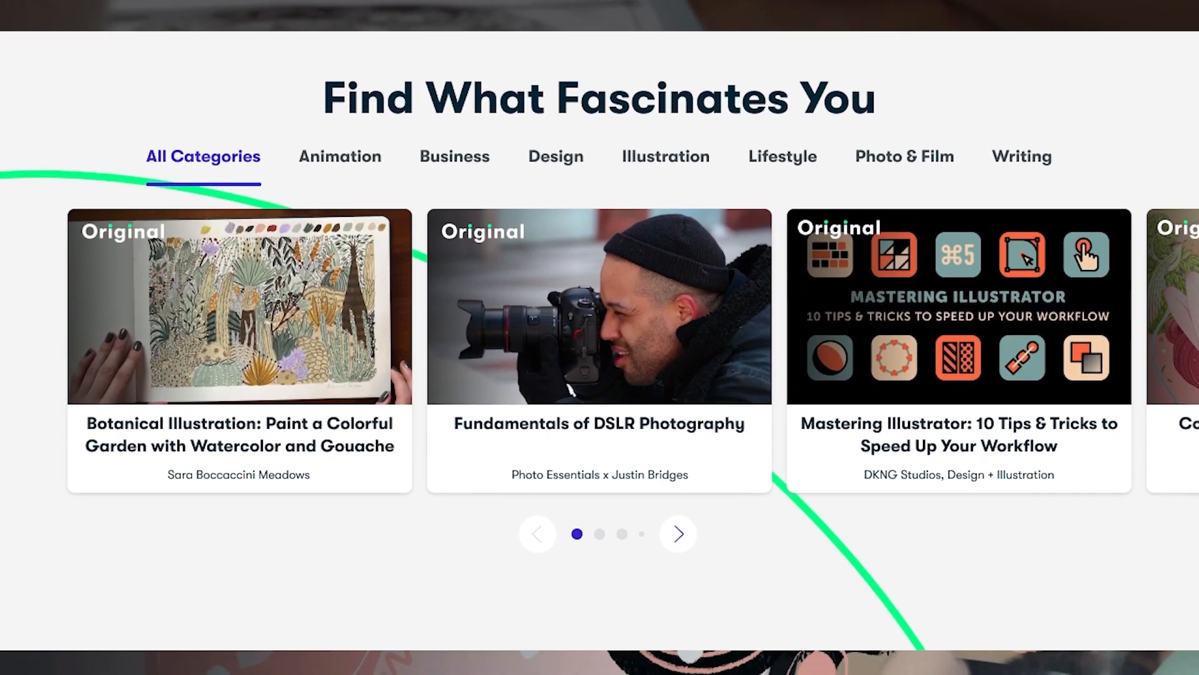
click(279, 329)
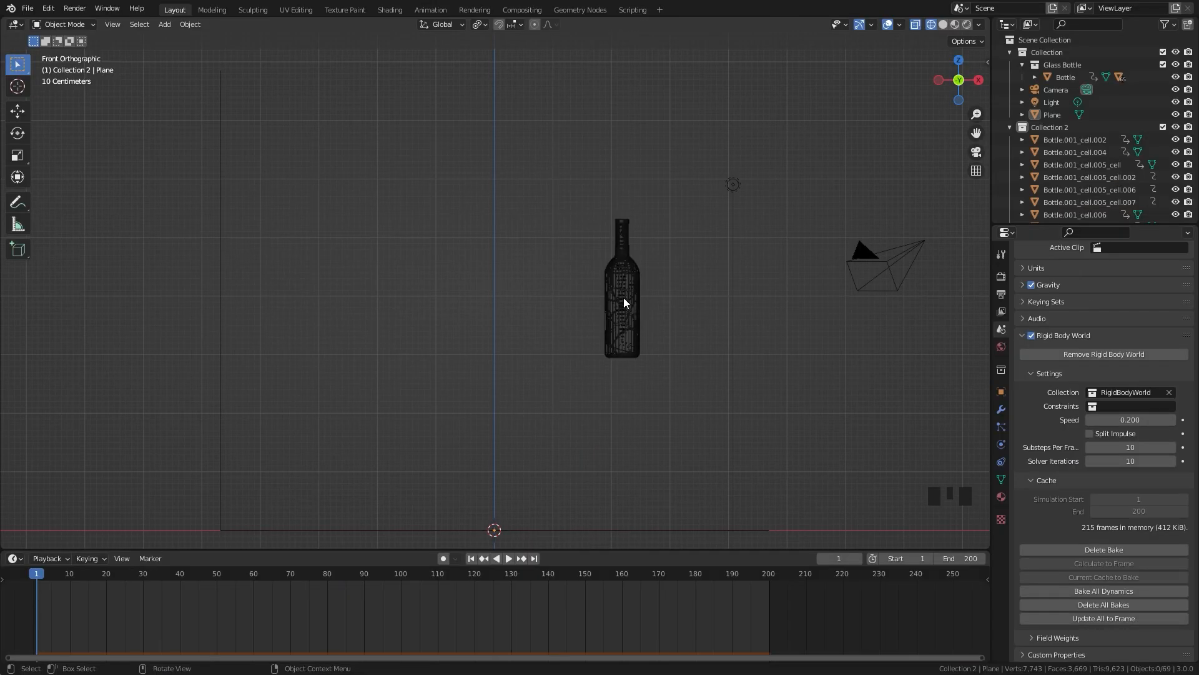
Step: Add an enlarged cube around the bottle and raise it about 3.1 m along Z so its base meets the floor
scroll(623, 299, up, 1)
scroll(541, 329, down, 1)
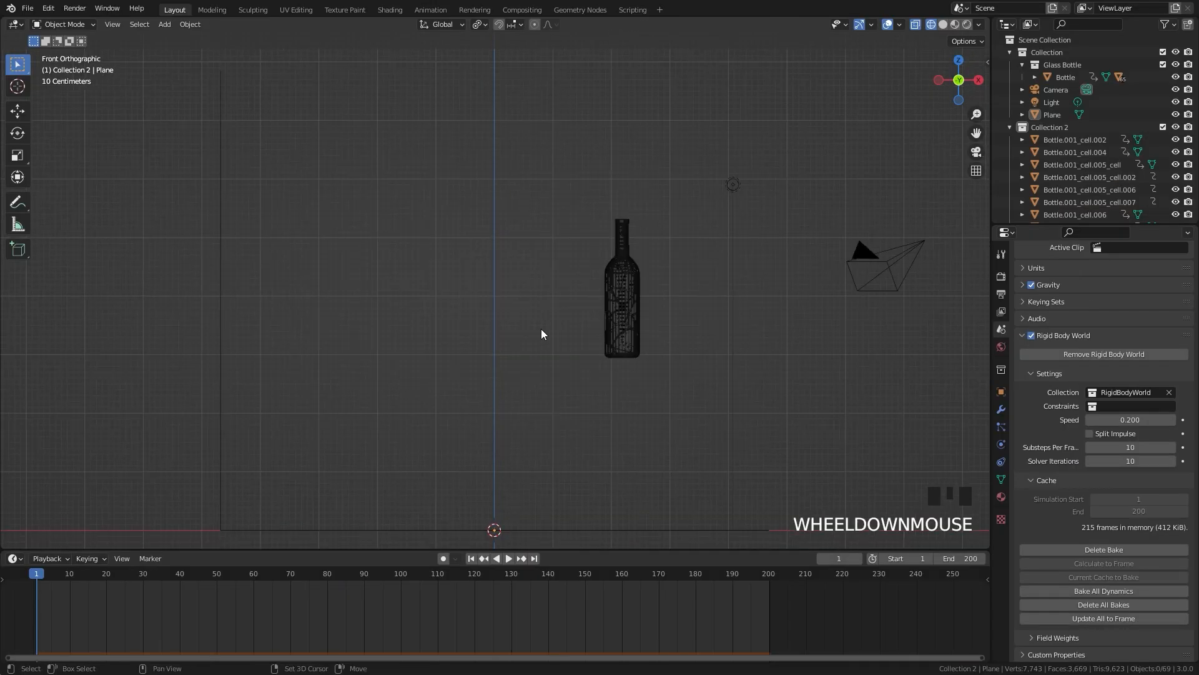
key(shift+a)
click(608, 343)
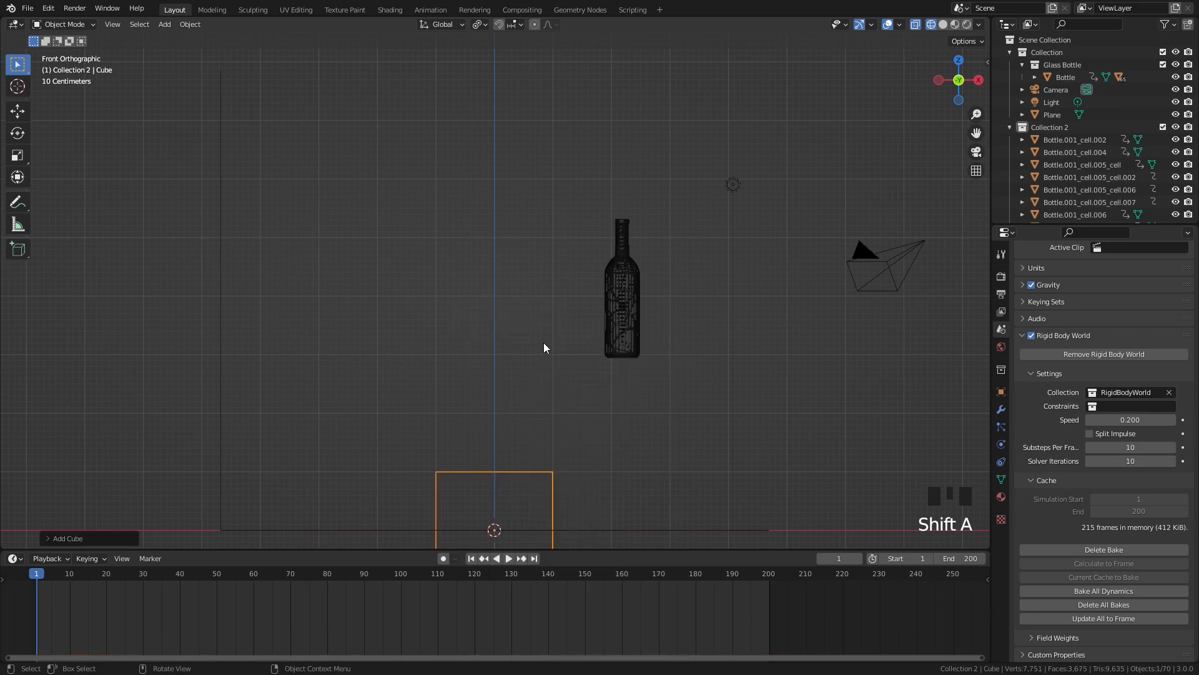
scroll(548, 343, down, 2)
key(s)
click(800, 331)
key(g)
key(z)
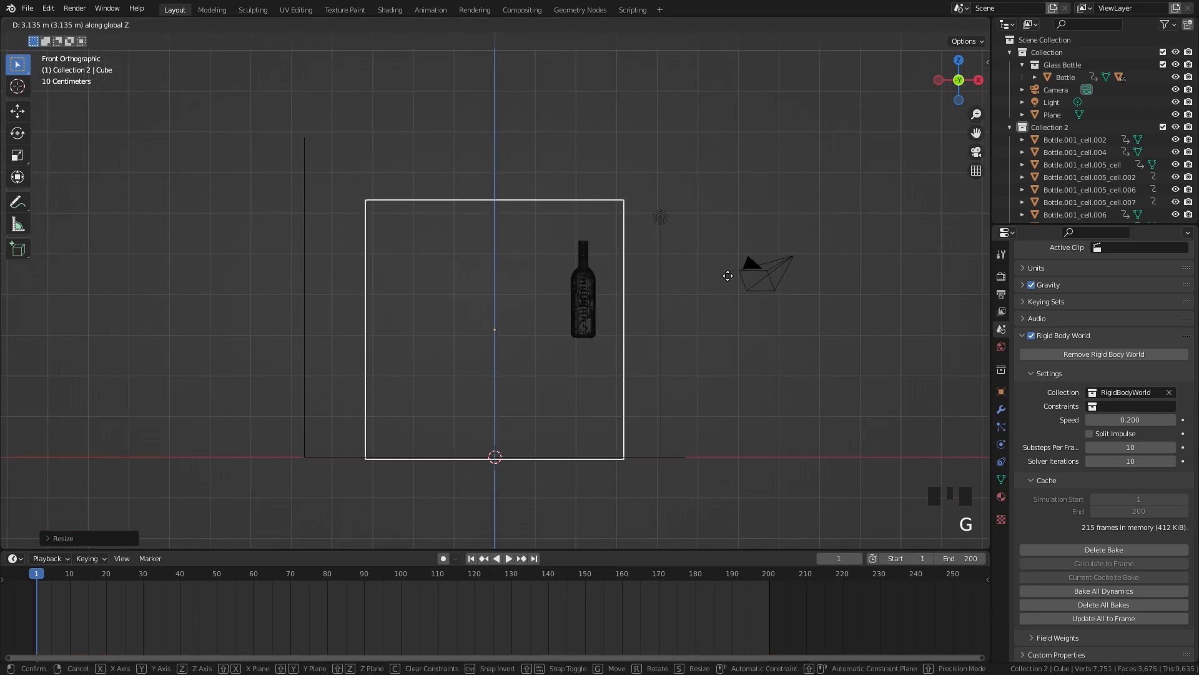
click(730, 278)
Step: Enlarge and shift the cube so it spans the floor plane from the wall to the opposite edge
key(KP_7)
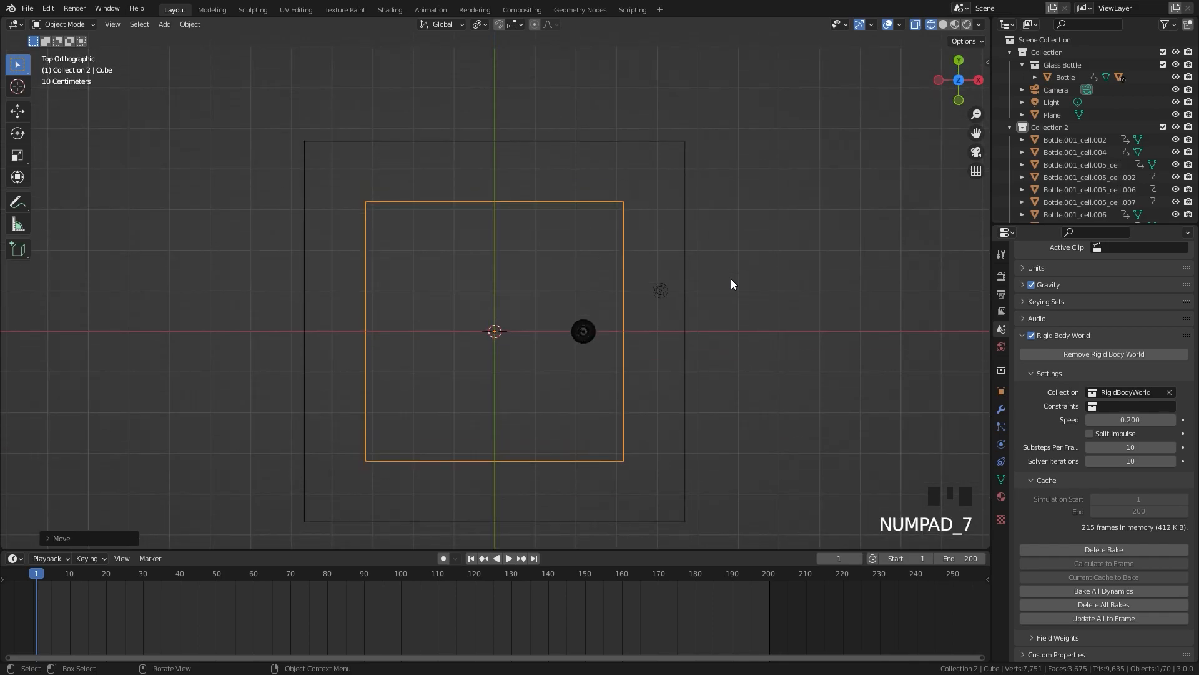
key(s)
click(847, 266)
key(g)
click(702, 324)
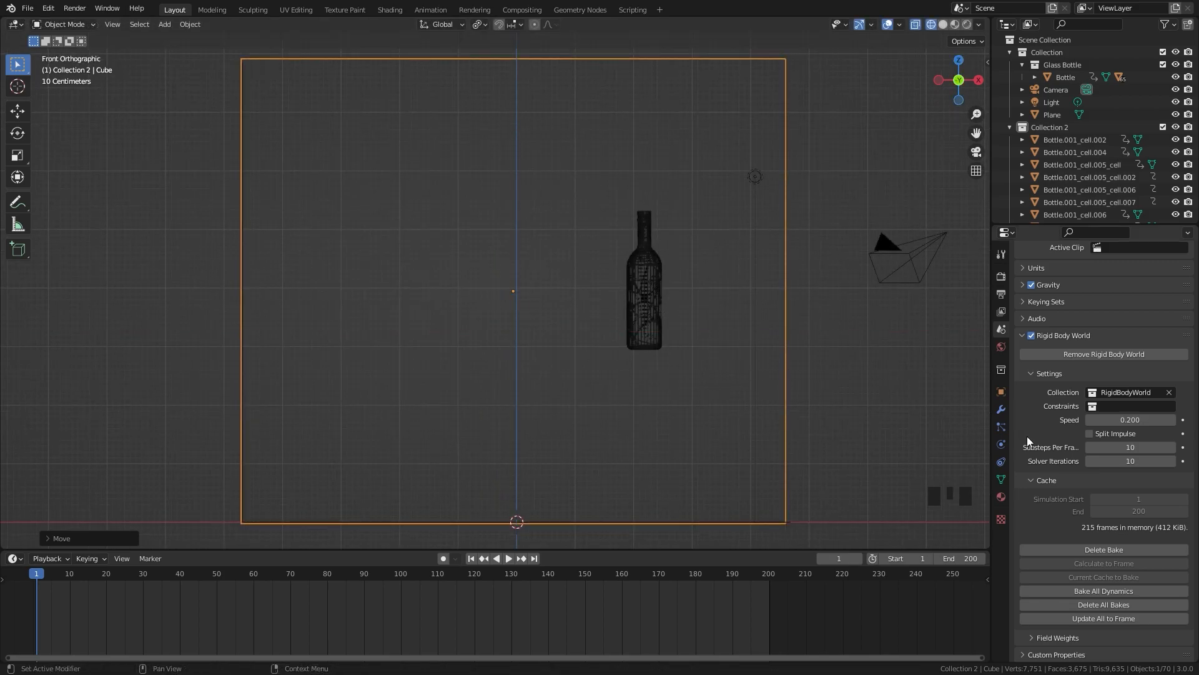
Step: Add Fluid physics to the cube as a Domain with the Liquid domain type
click(999, 445)
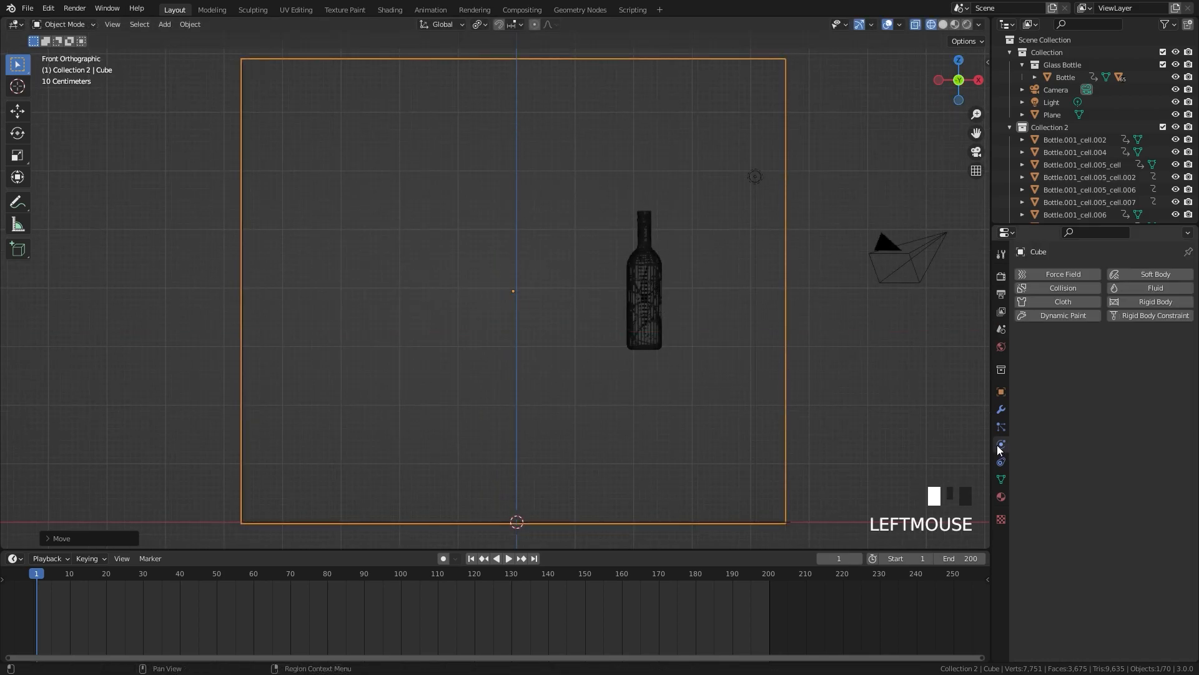
click(1143, 289)
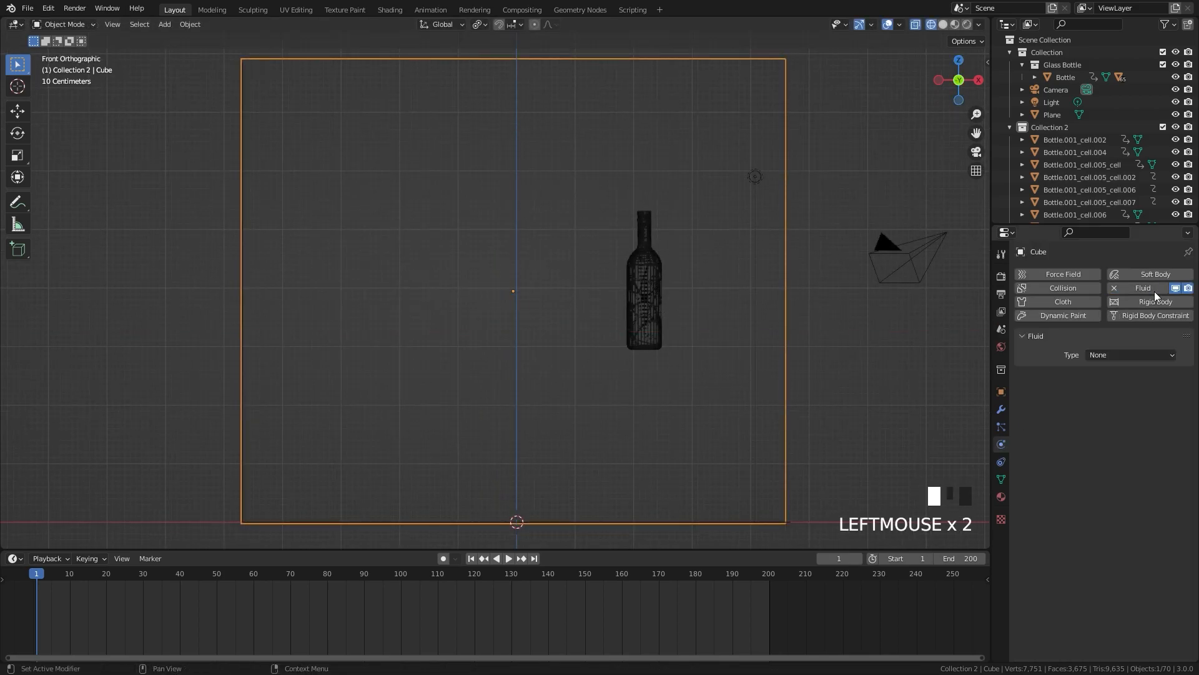
click(1124, 354)
click(1110, 384)
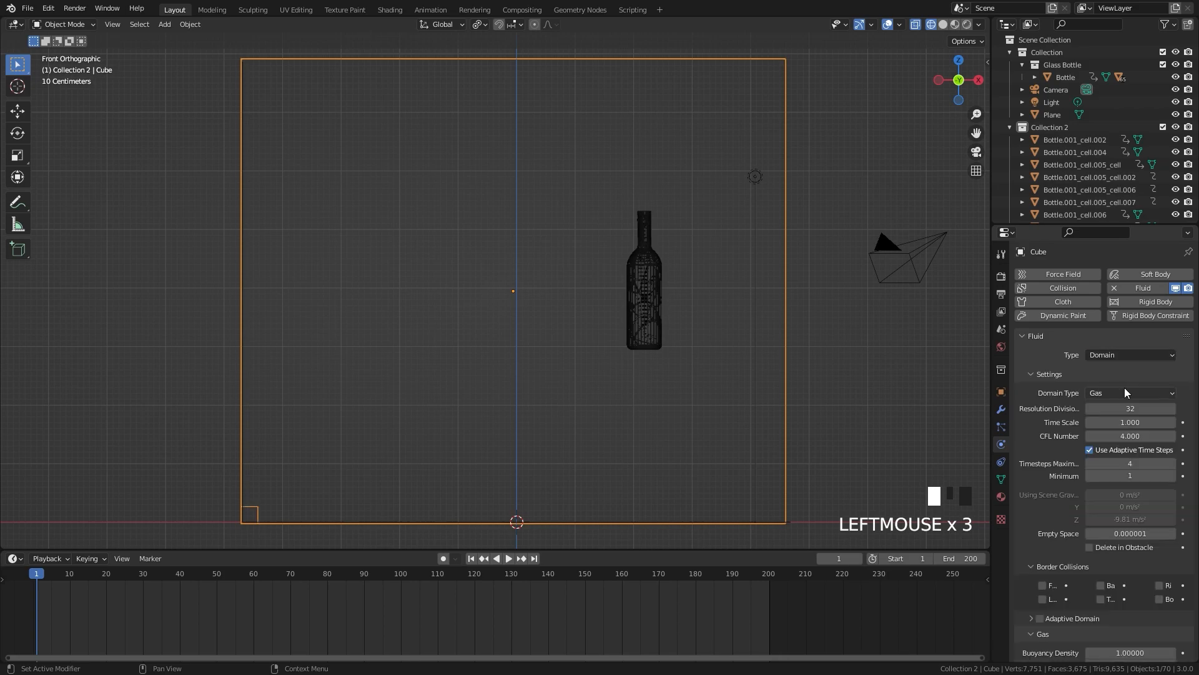
click(1122, 394)
click(1104, 422)
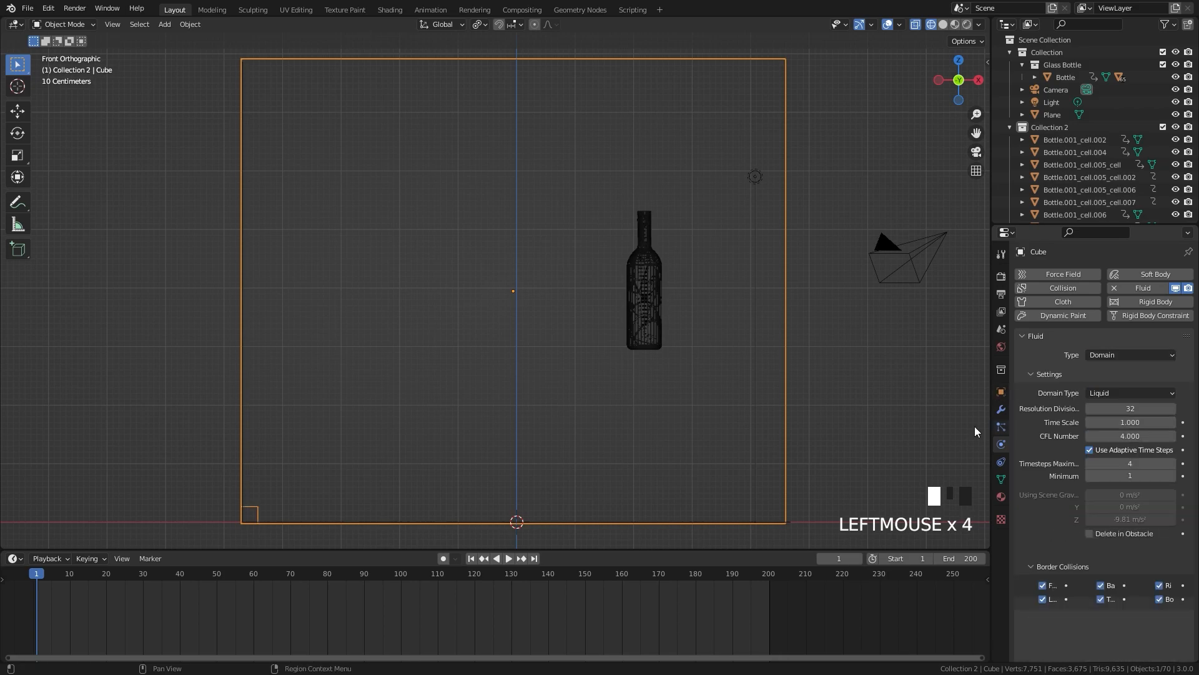
Step: Apply the domain cube's scale
scroll(607, 293, down, 3)
scroll(608, 292, up, 2)
key(ctrl+a)
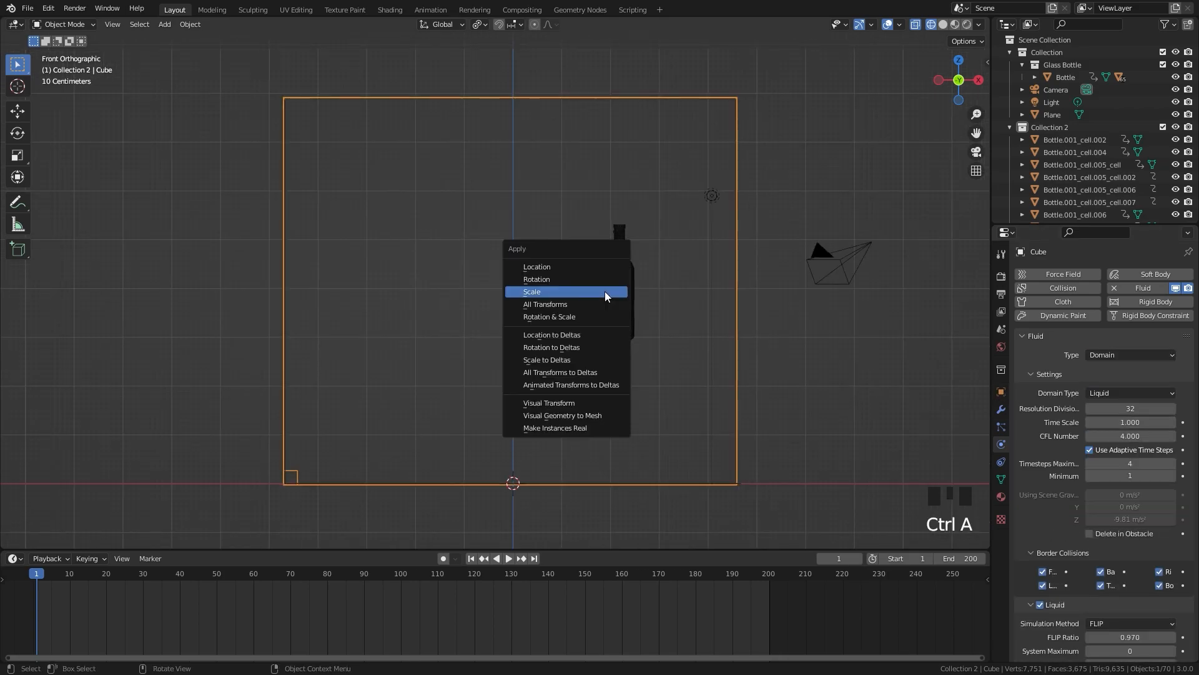
click(535, 293)
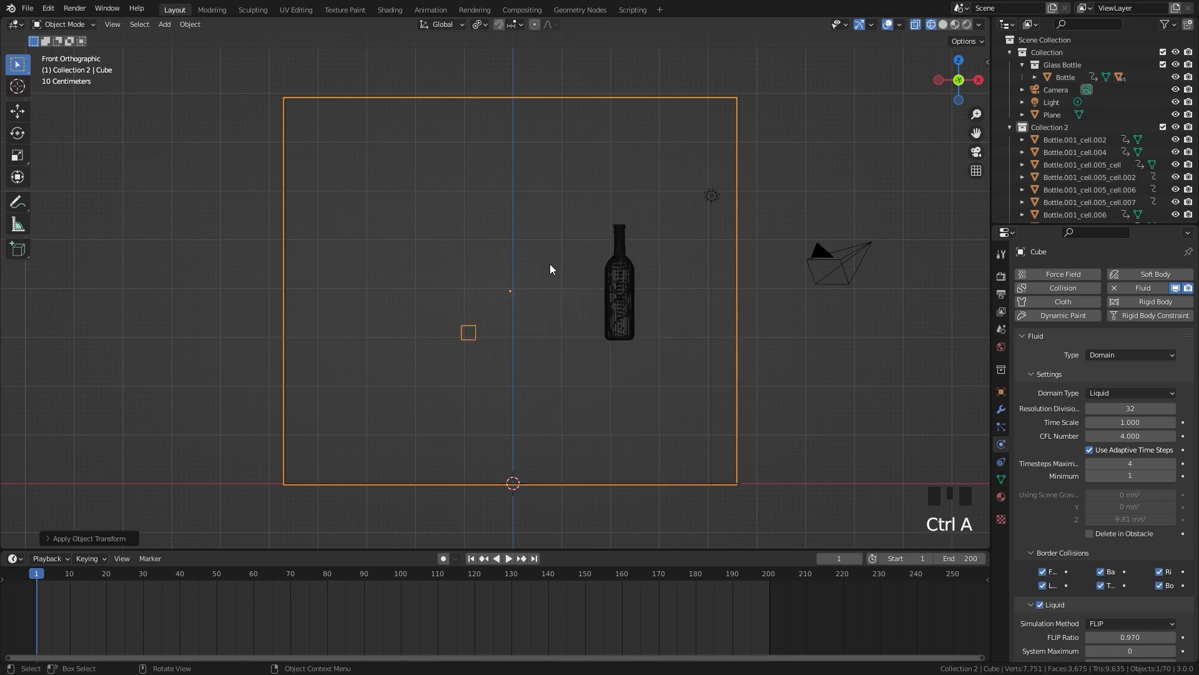
scroll(509, 312, up, 1)
shift+middle_drag(455, 311, 480, 310)
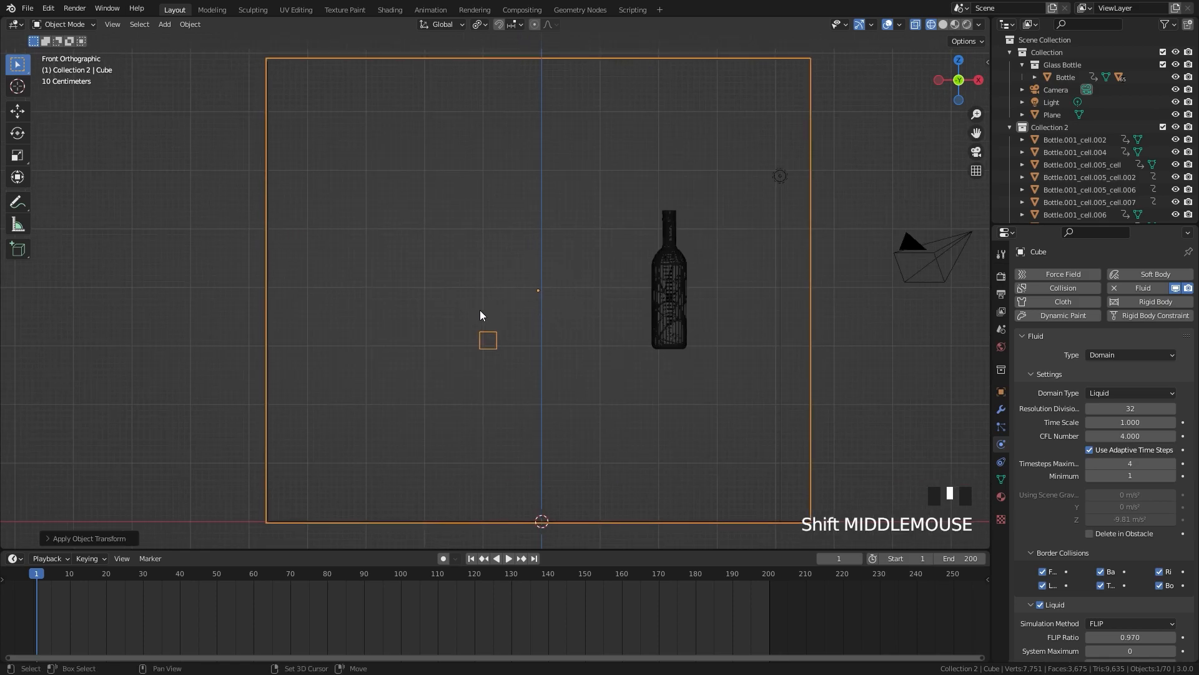
Step: Go to frame 30, where the bottle reaches the wall
drag(150, 573, 143, 574)
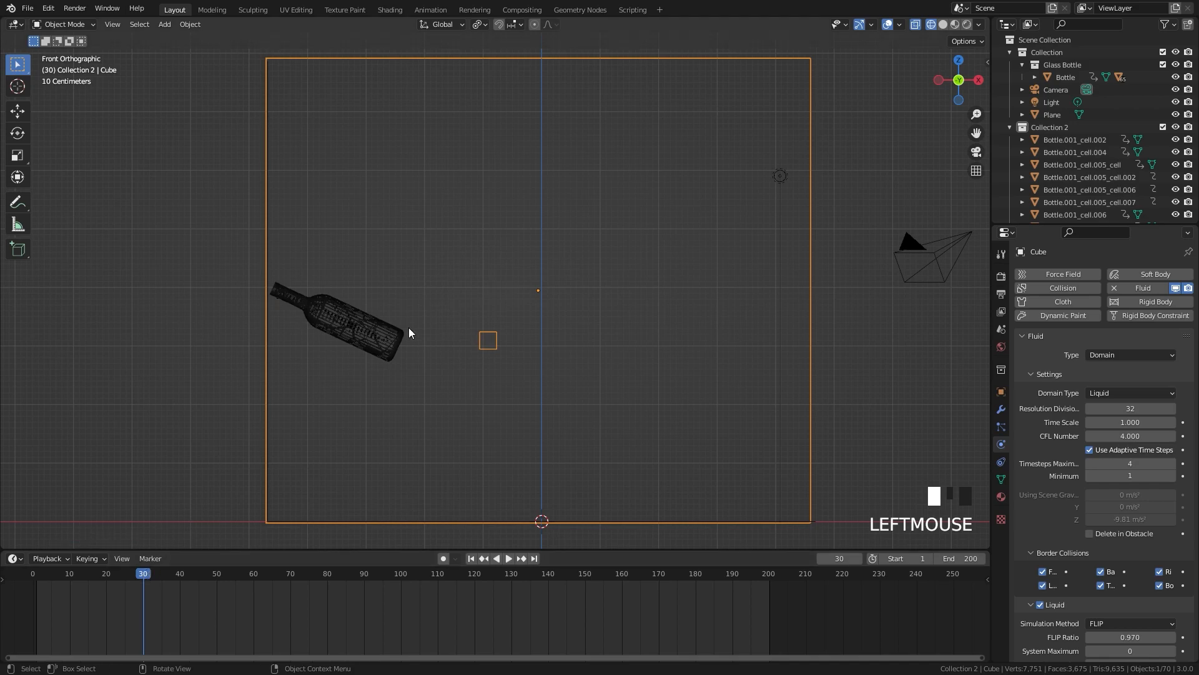
scroll(399, 339, up, 2)
shift+middle_drag(404, 343, 541, 288)
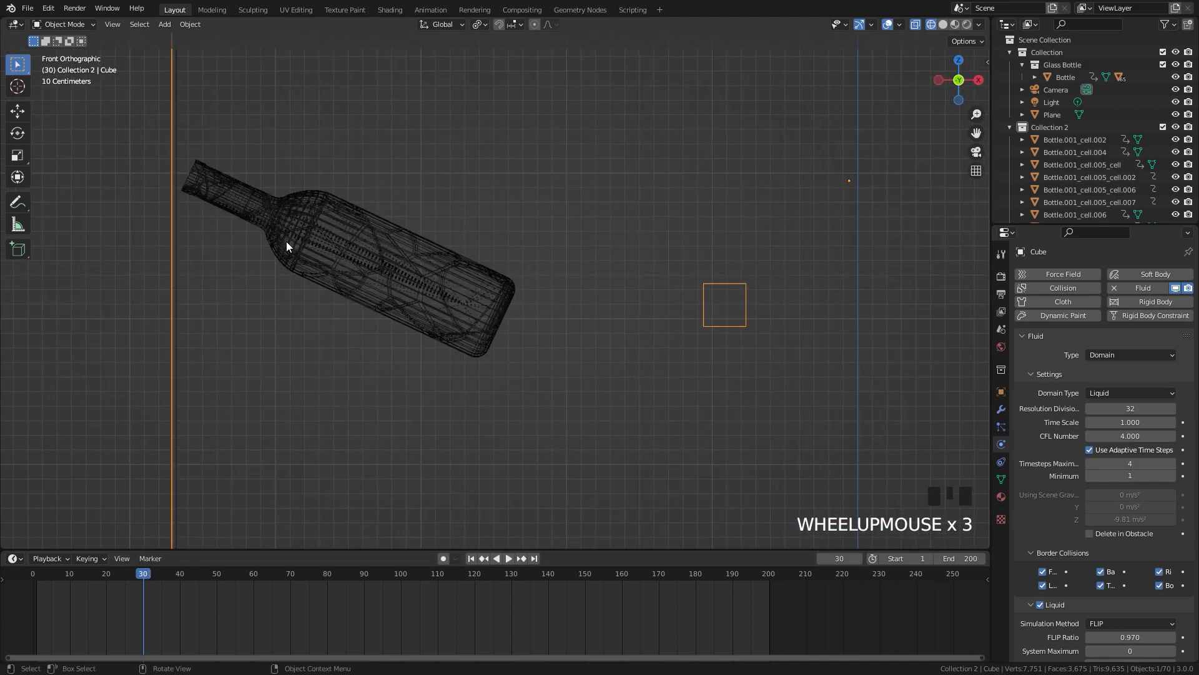
scroll(390, 230, down, 3)
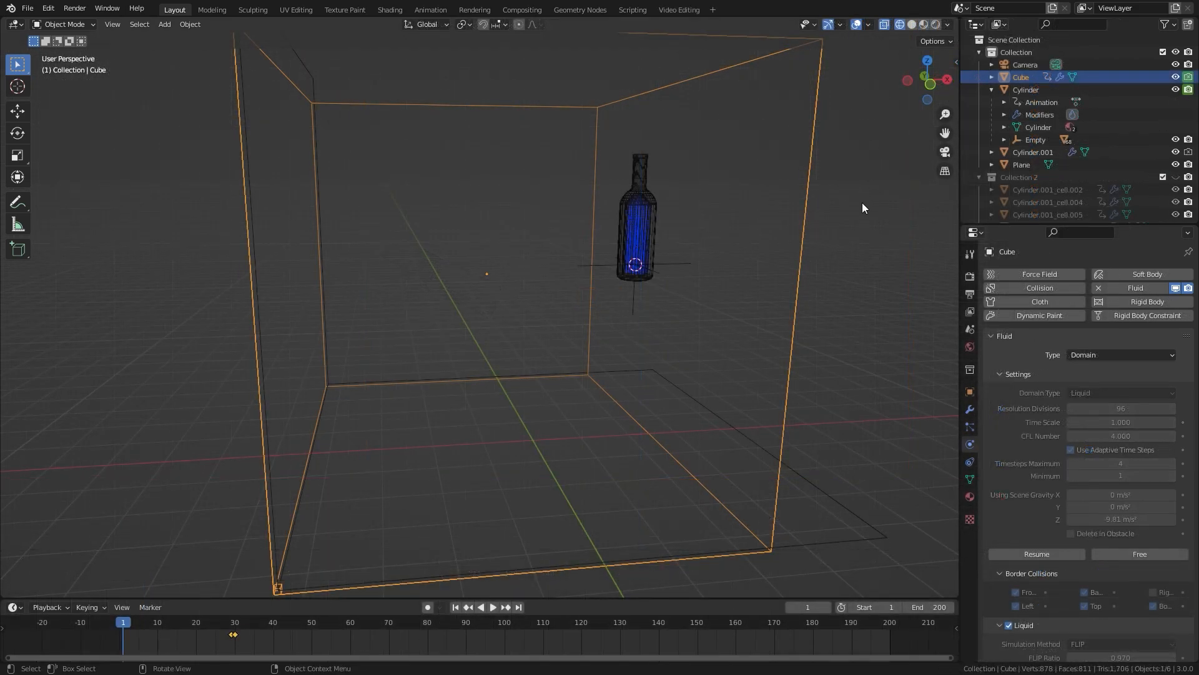
Step: Play the example scene's baked liquid simulation twice and examine how the liquid follows the moving bottle
middle_drag(862, 202, 779, 203)
key(space)
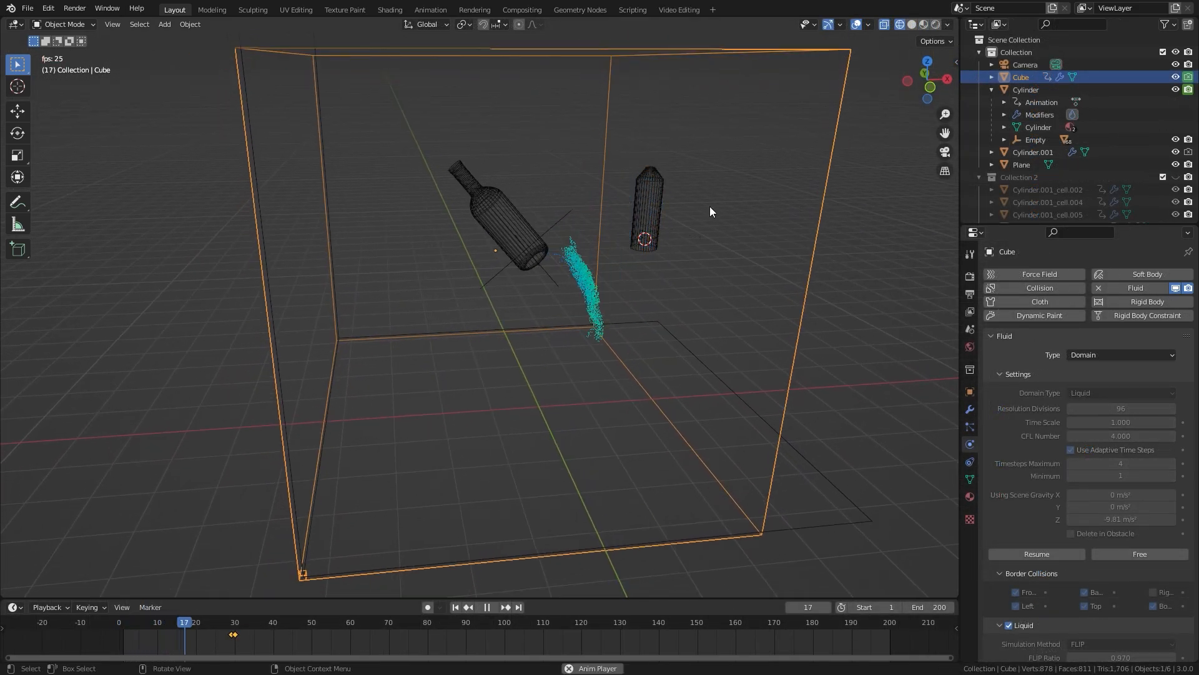
key(space)
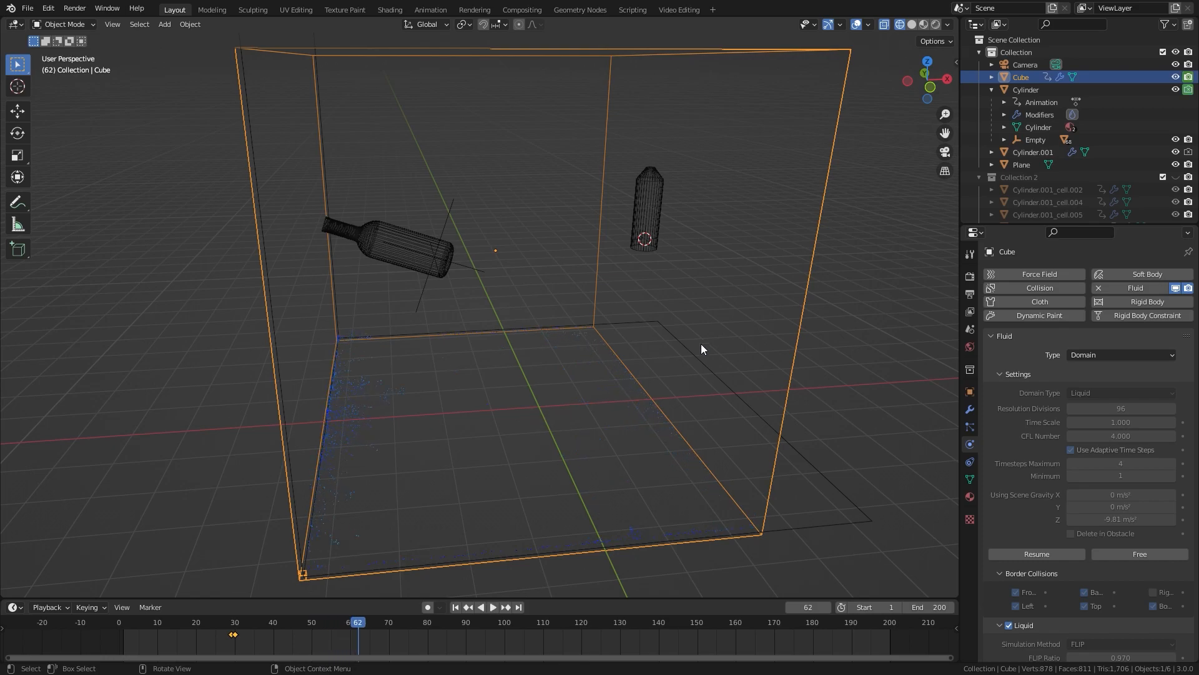
click(457, 608)
key(q)
key(space)
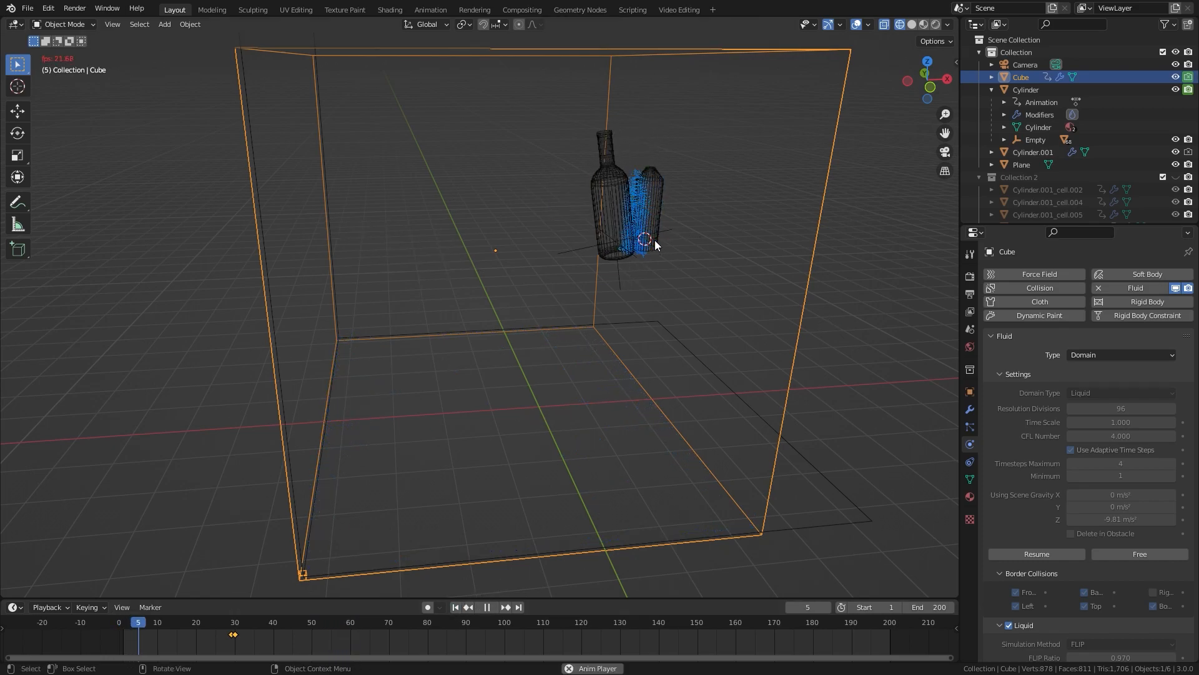
key(space)
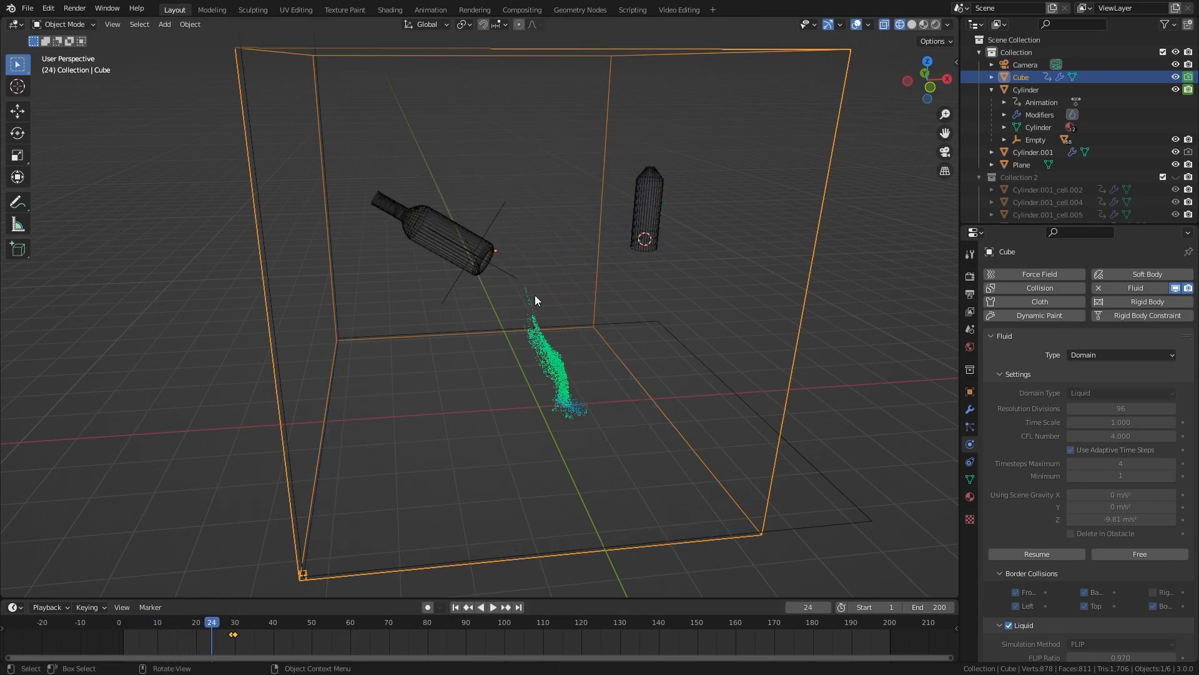
Step: Delete the fluid domain cube, bottle, planes and camera from the example scene
key(x)
click(447, 198)
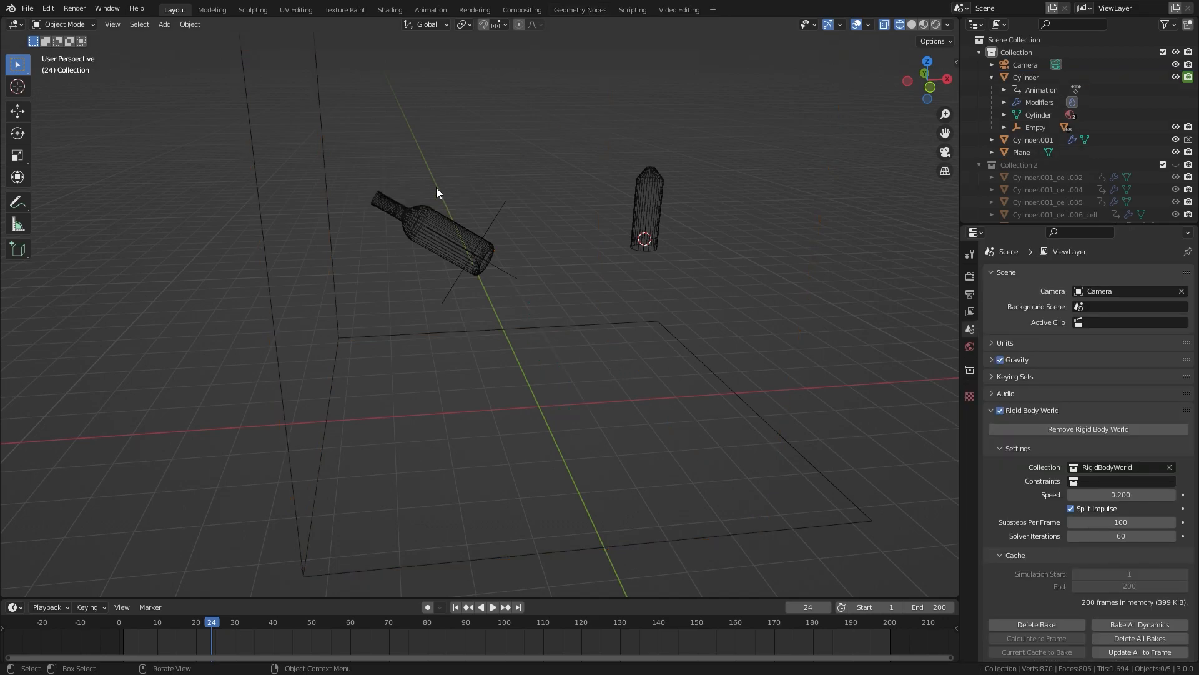
key(a)
key(x)
click(461, 235)
middle_drag(507, 340, 421, 335)
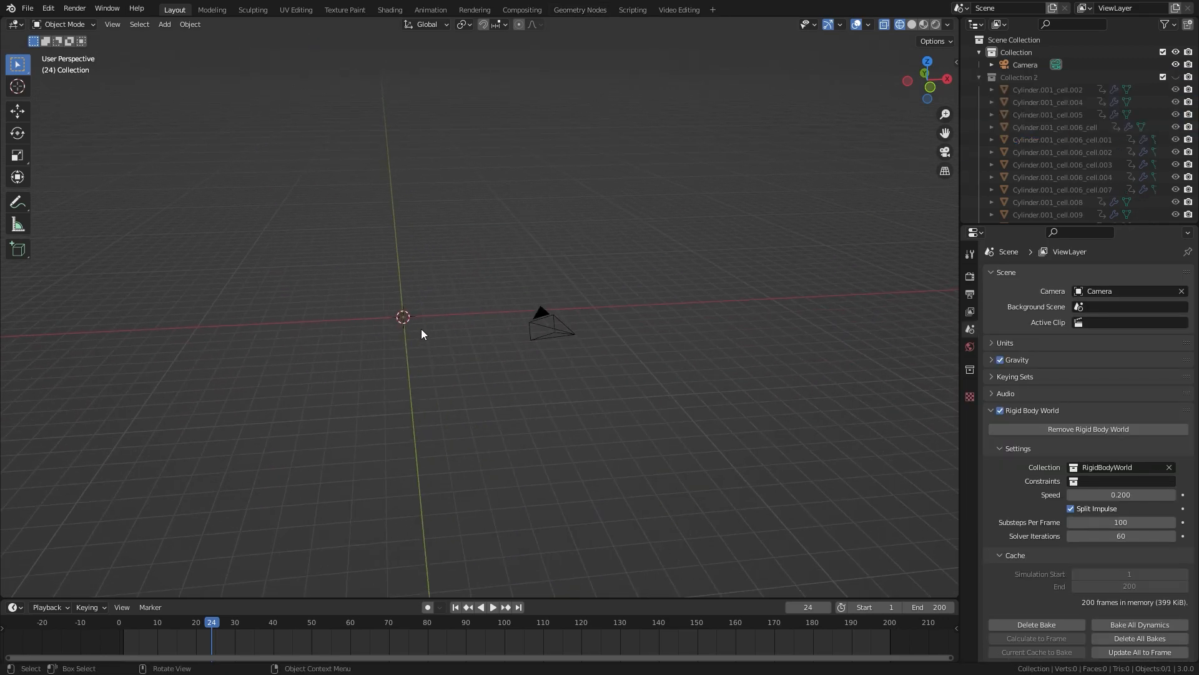
click(542, 312)
key(x)
click(572, 344)
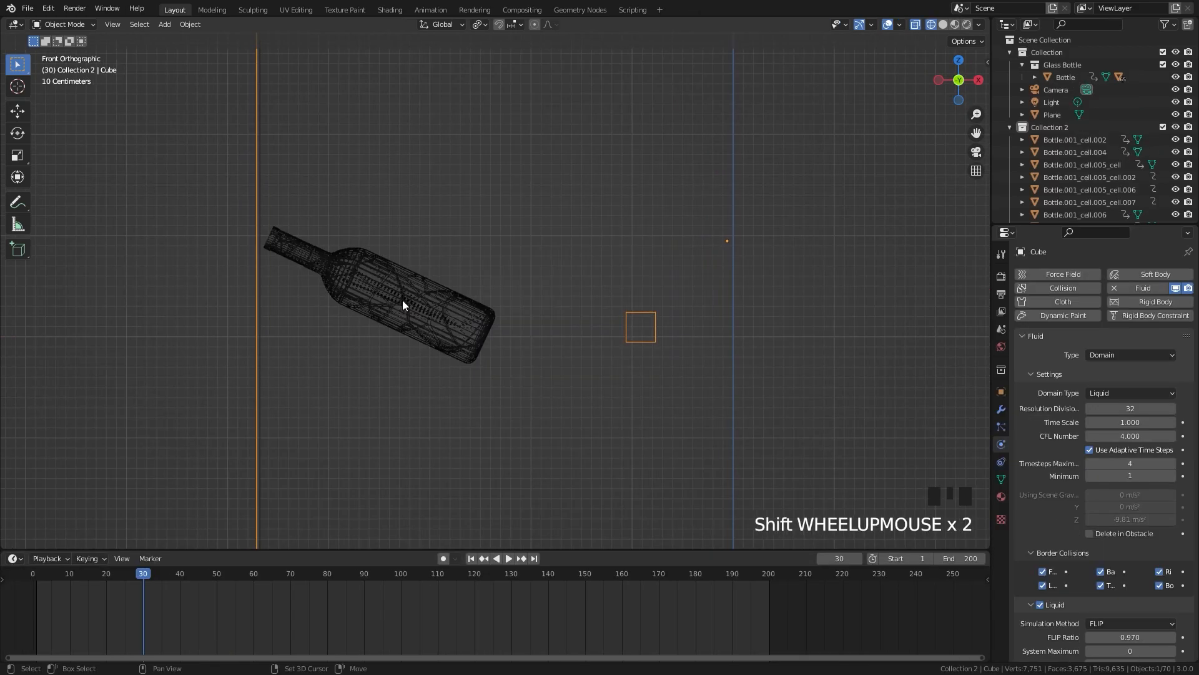
Step: Place the 3D cursor at the middle of the tilted bottle and add a cylinder mesh there
shift+right_click(402, 299)
scroll(469, 300, up, 3)
key(shift+a)
mouse_move(425, 271)
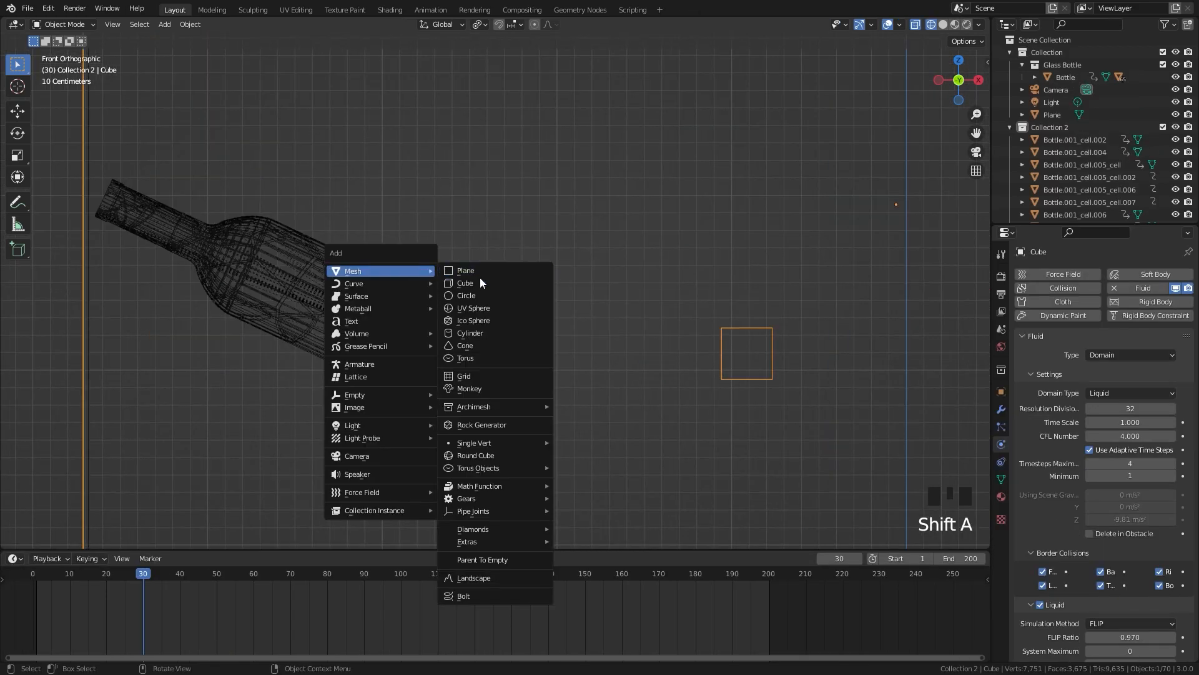
click(476, 332)
scroll(529, 312, down, 2)
scroll(593, 295, up, 4)
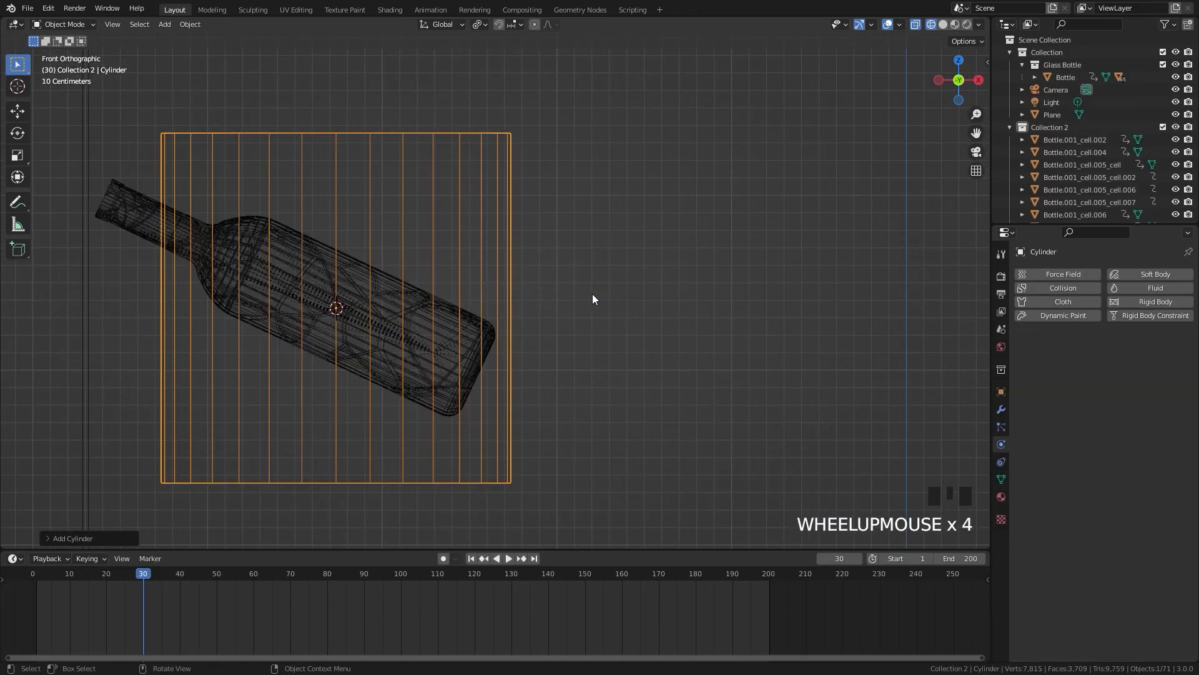
Step: Rotate the cylinder to the bottle's tilt, shrink it to about 0.27, and stretch it about 2.6 times along local Z to fill the bottle body
key(r)
click(395, 142)
key(s)
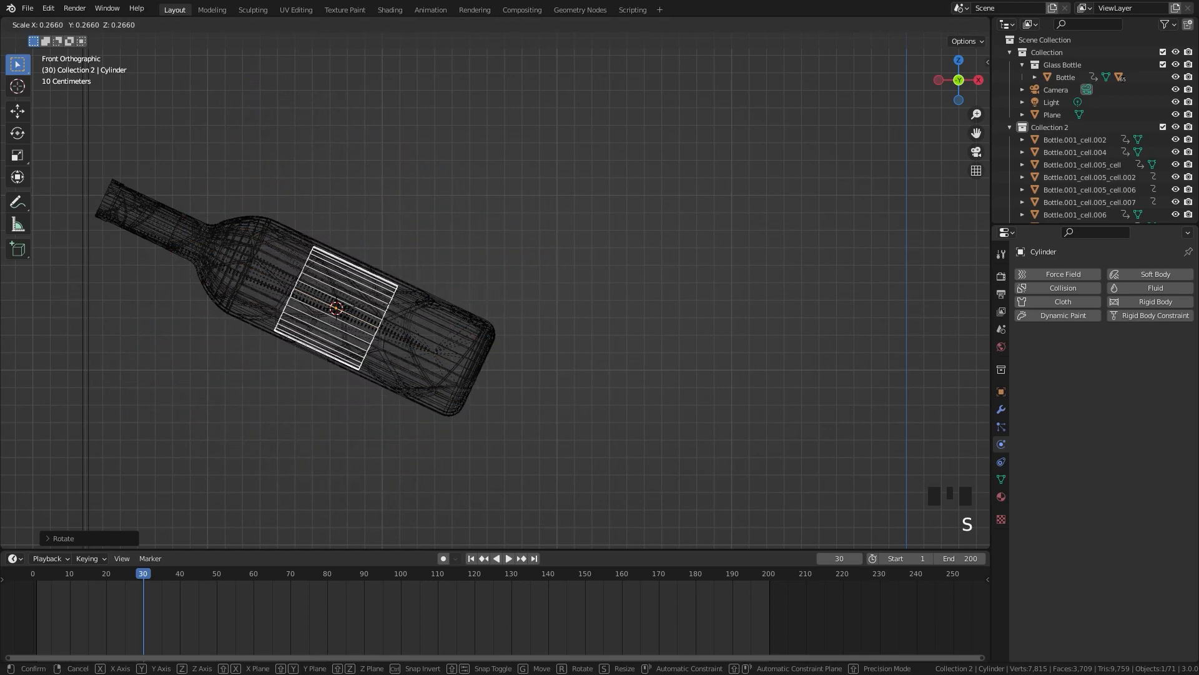
click(417, 297)
scroll(488, 292, up, 3)
key(s)
key(z)
key(z)
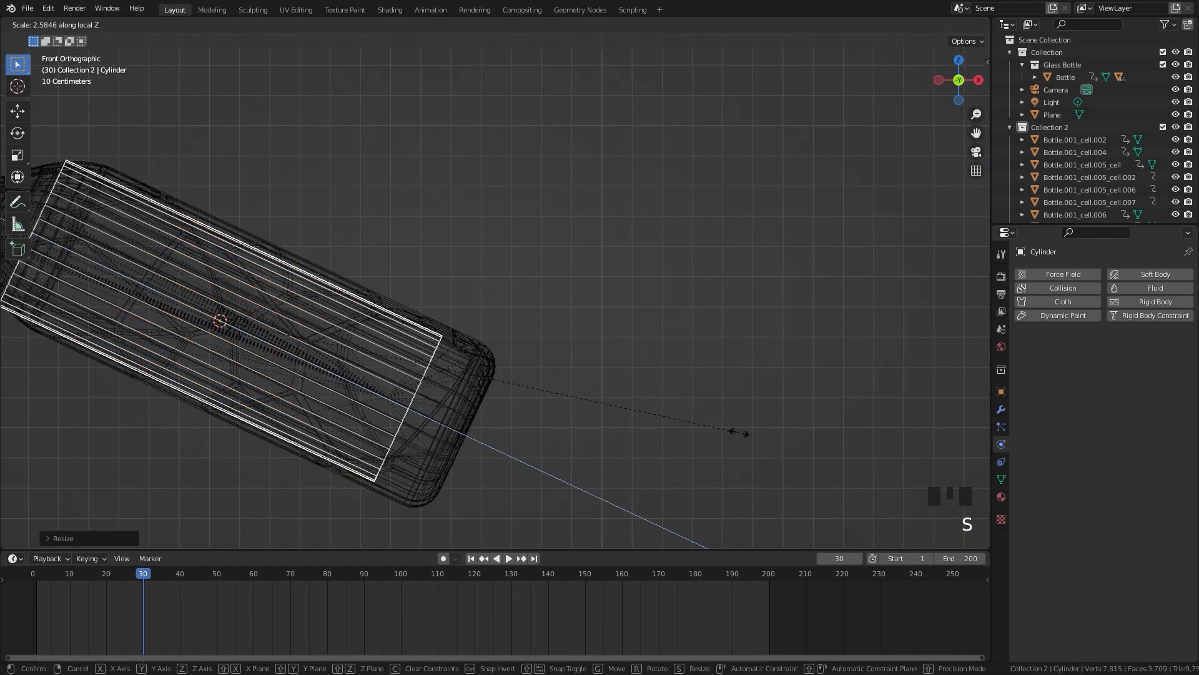
click(736, 428)
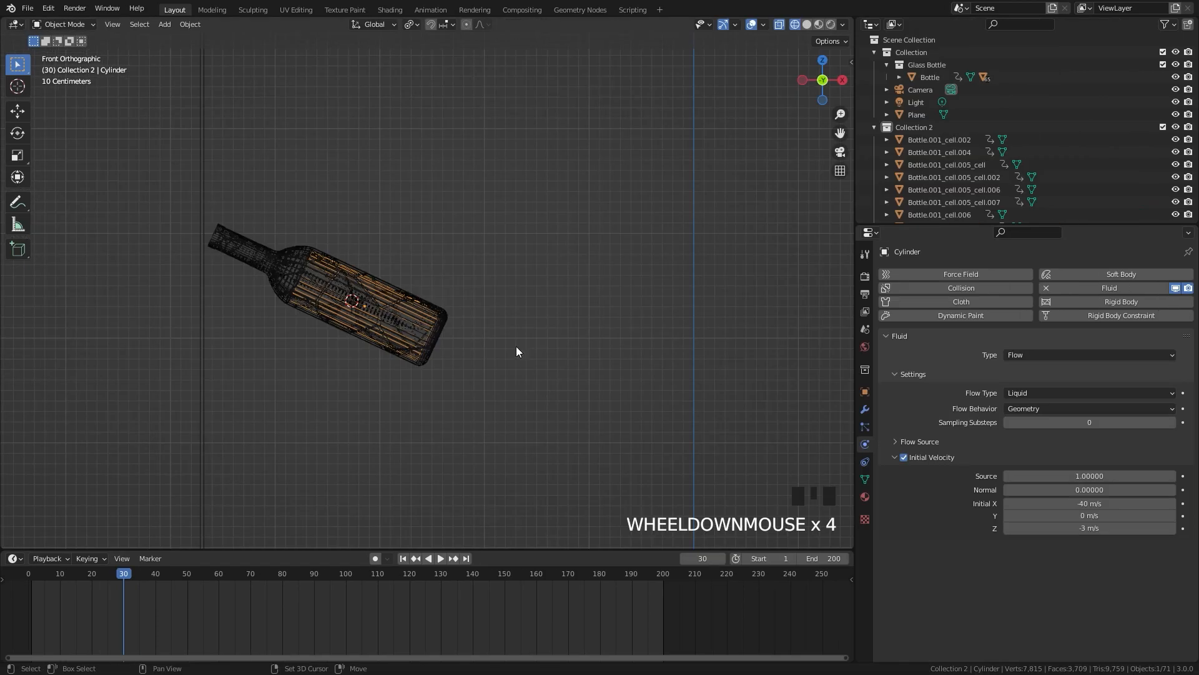
Step: Add fluid physics to the cylinder with type Flow and flow type Liquid
shift+middle_drag(516, 346, 383, 358)
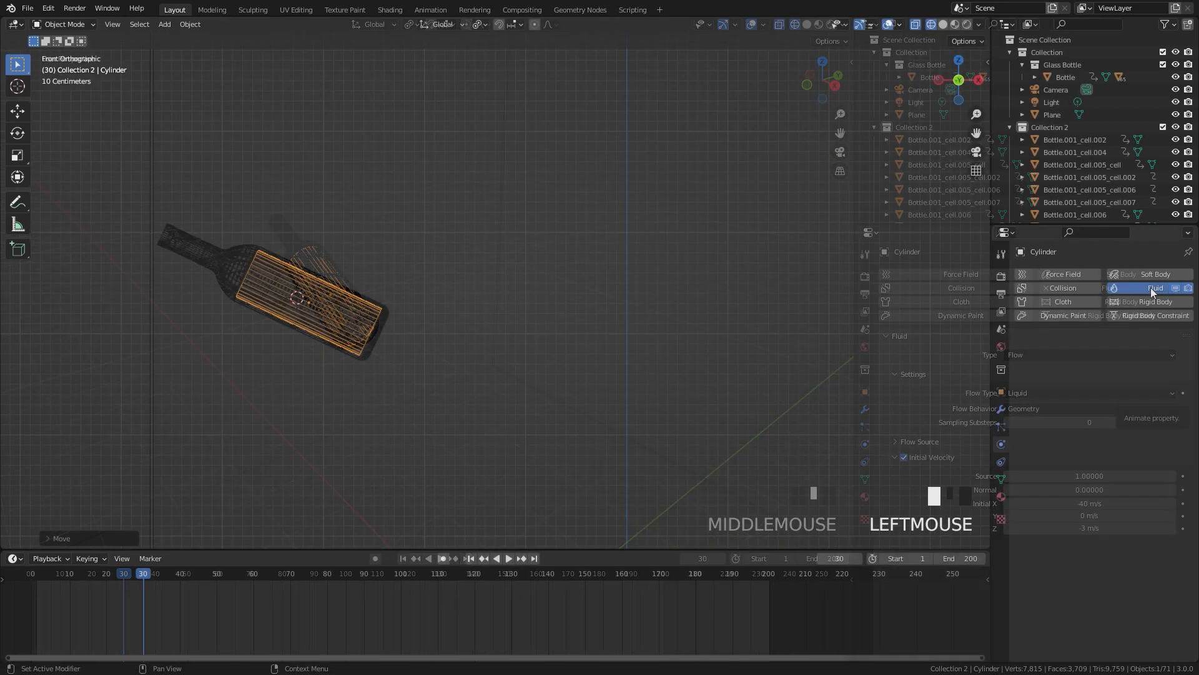
click(1151, 289)
click(1119, 355)
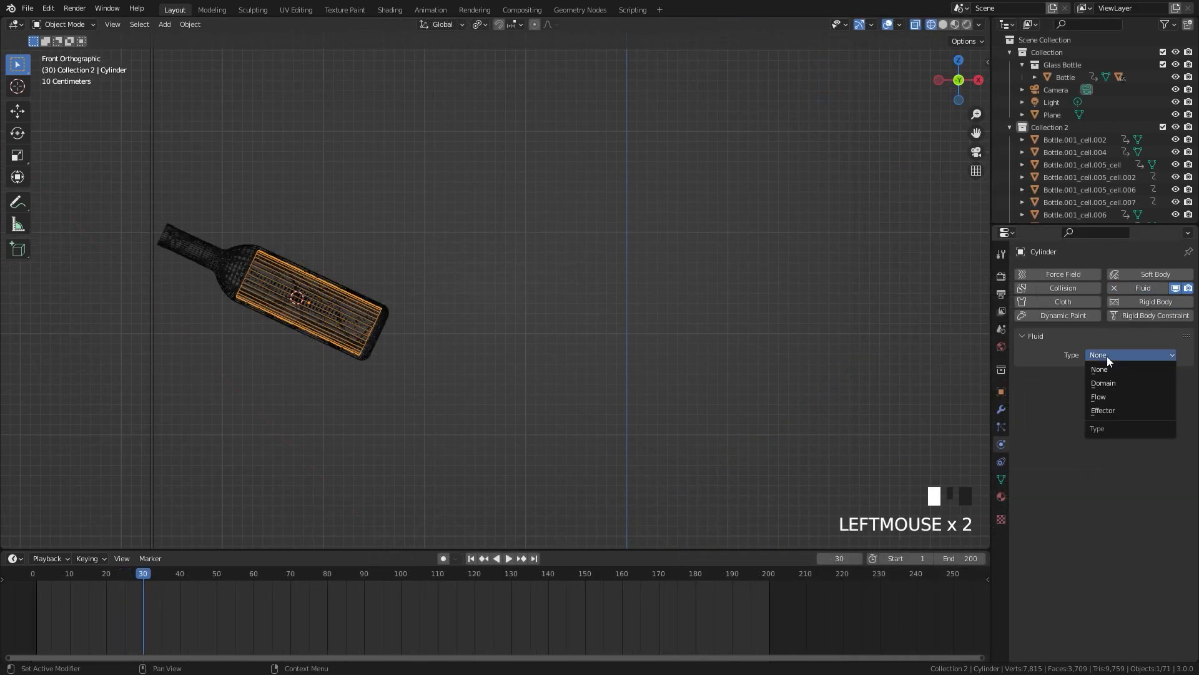
click(1096, 398)
click(1103, 393)
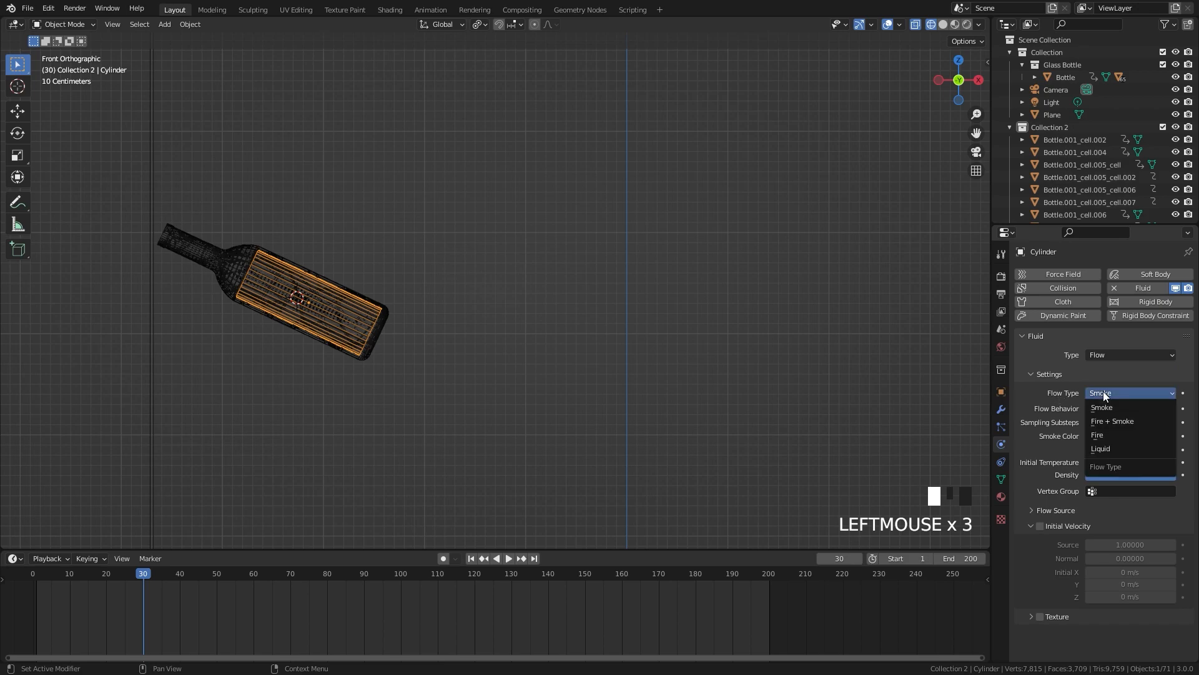
click(1111, 448)
Step: Enable the cylinder's initial velocity and set it to -40 m/s in X and -3 m/s in Z
scroll(354, 345, up, 3)
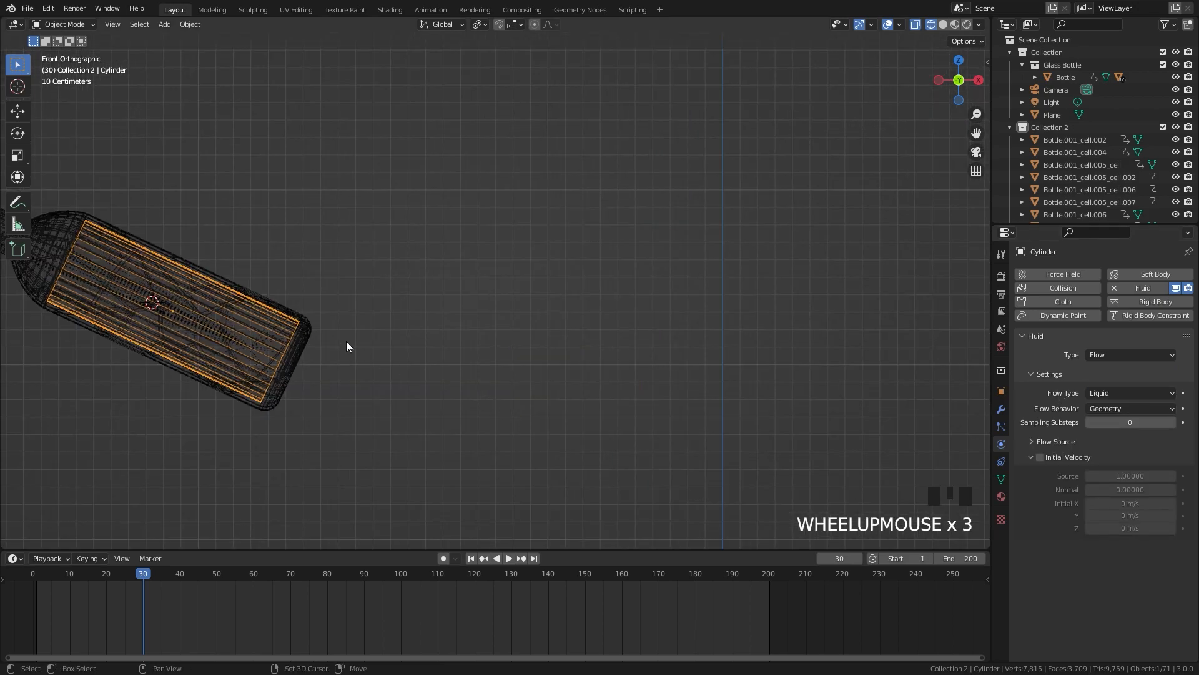
shift+middle_drag(355, 344, 684, 311)
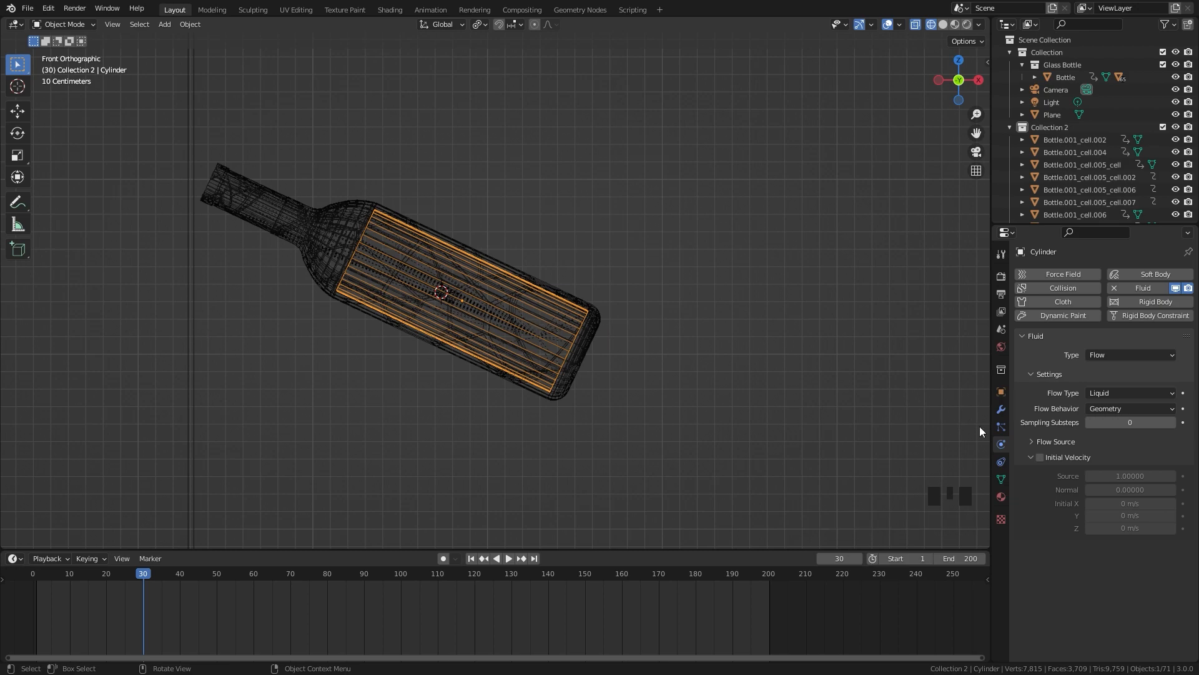
click(1040, 457)
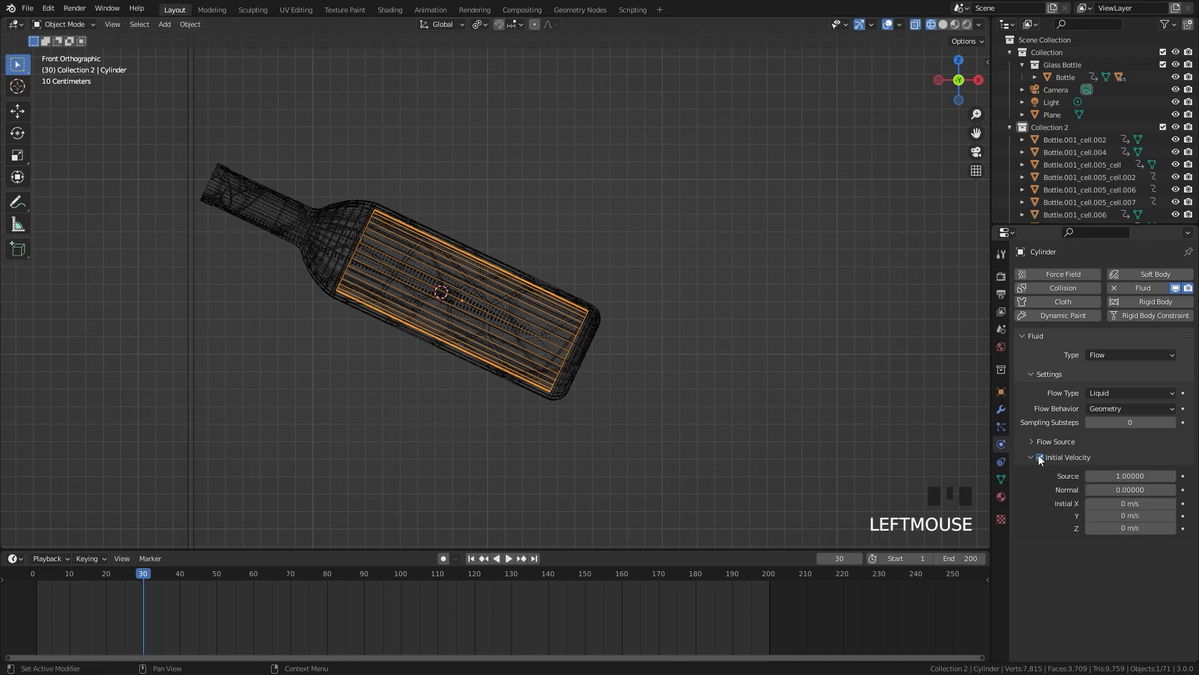
double_click(1124, 505)
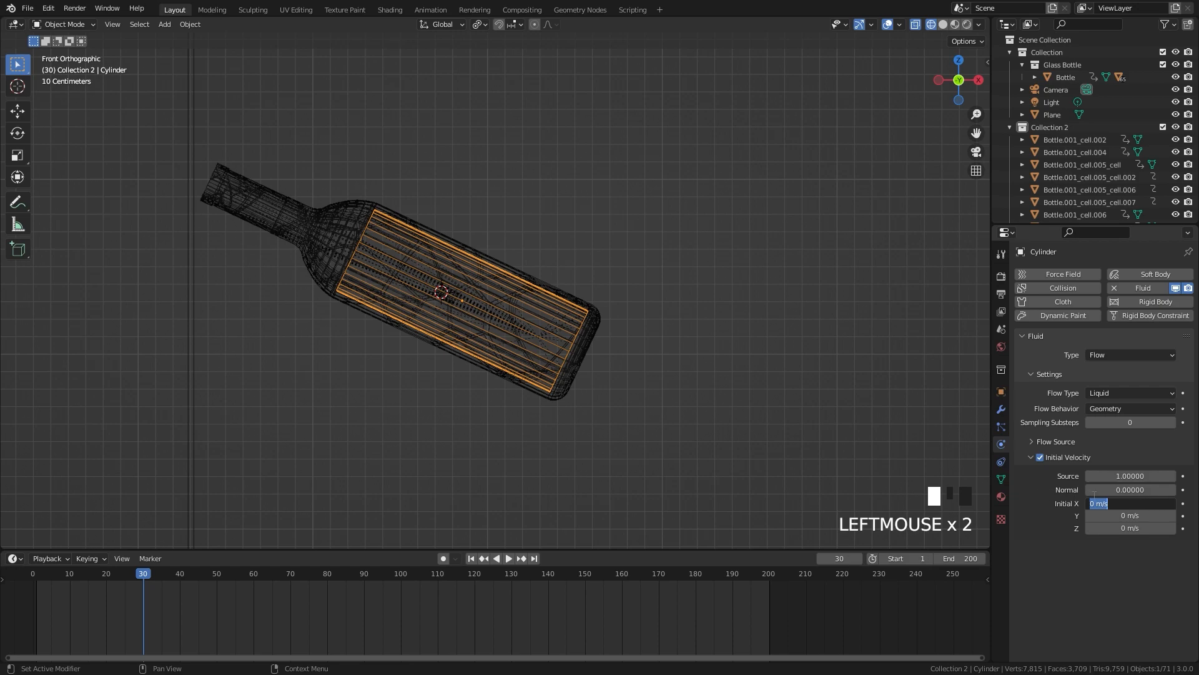
key(BackSpace)
text(-40)
key(Return)
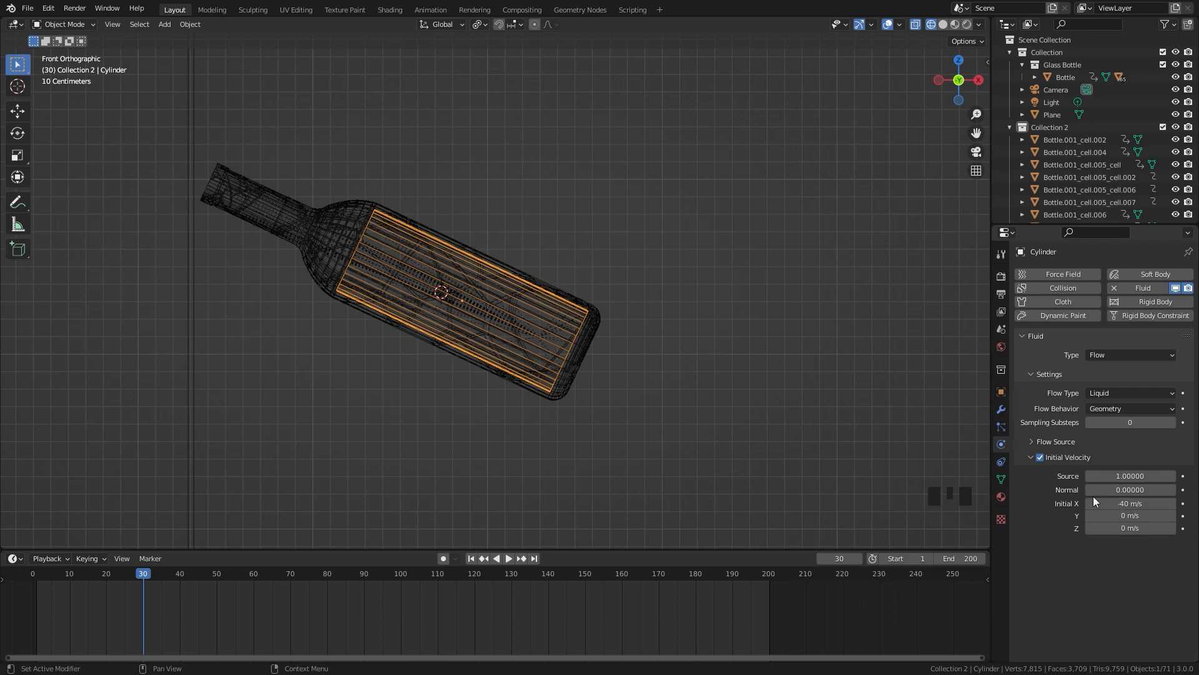
click(1112, 529)
key(BackSpace)
text(-3)
key(Return)
Step: Apply the cylinder's rotation and scale
scroll(483, 292, down, 3)
scroll(480, 271, up, 3)
key(ctrl+a)
key(ctrl+a)
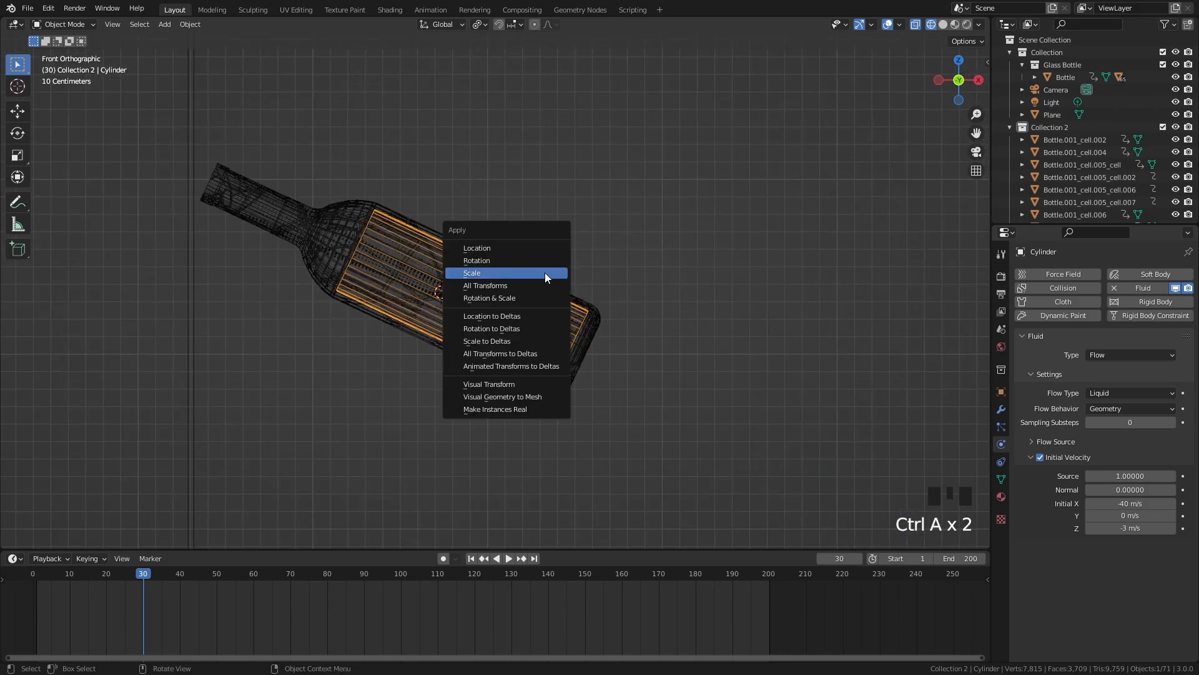
click(473, 260)
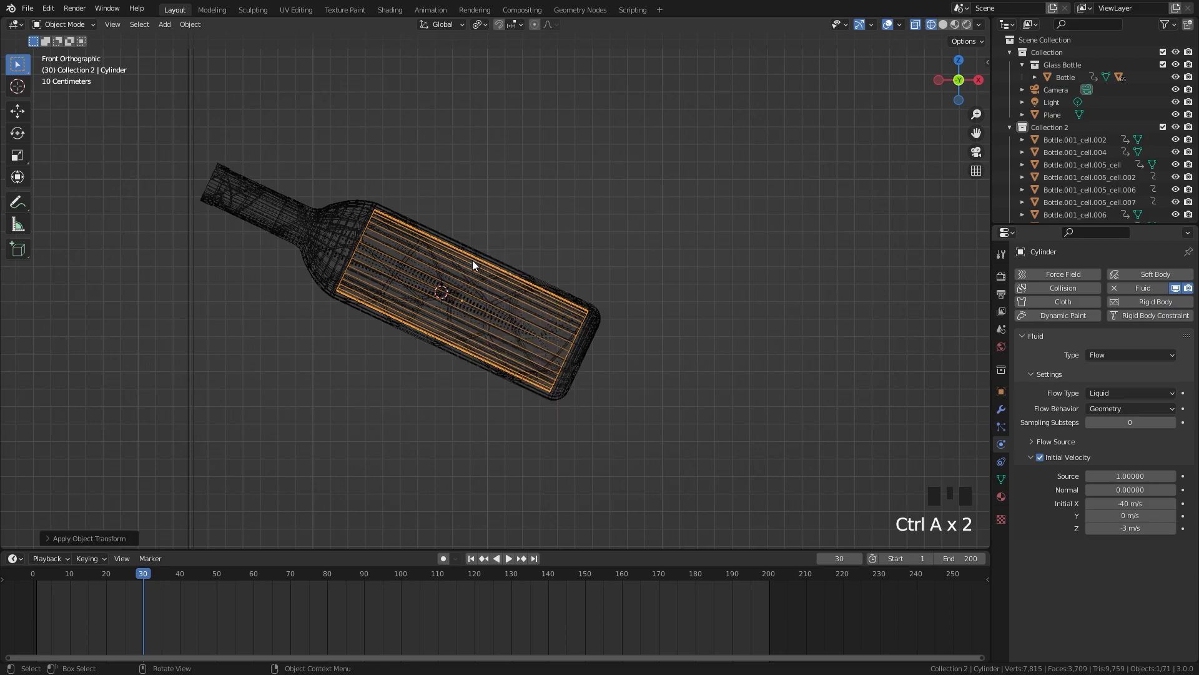
key(ctrl+a)
click(399, 275)
Step: Try making one glass shard of the bottle a fluid collision effector with a surface thickness of 0.1
scroll(450, 261, down, 7)
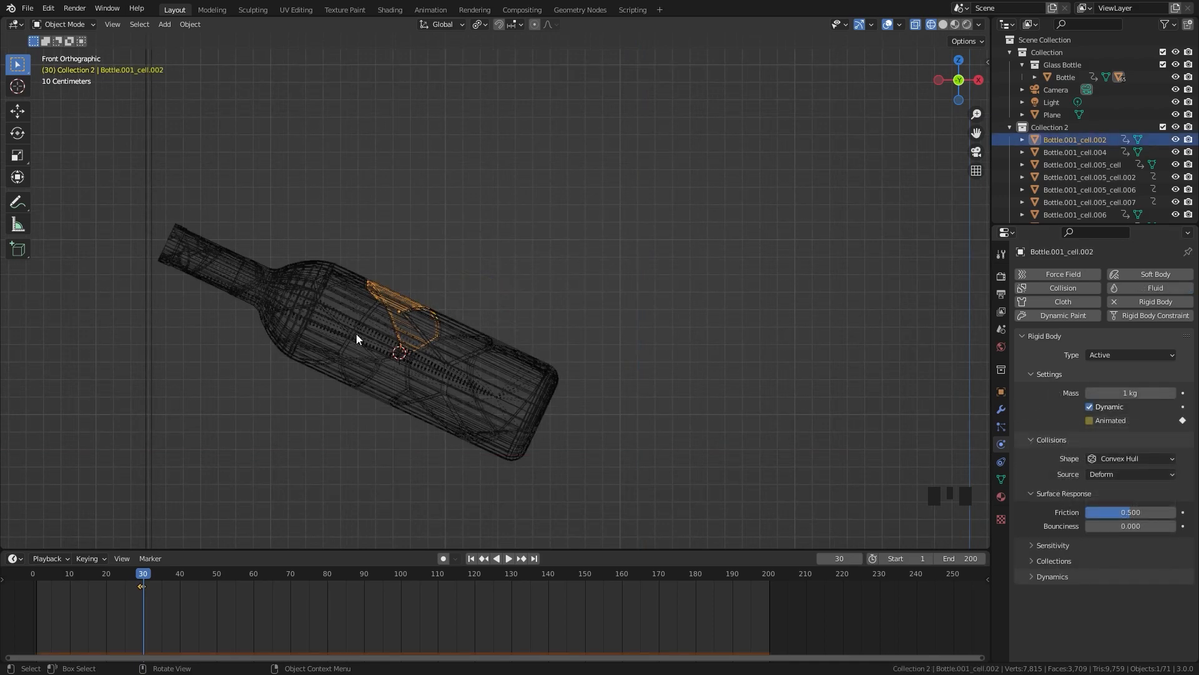
click(1047, 335)
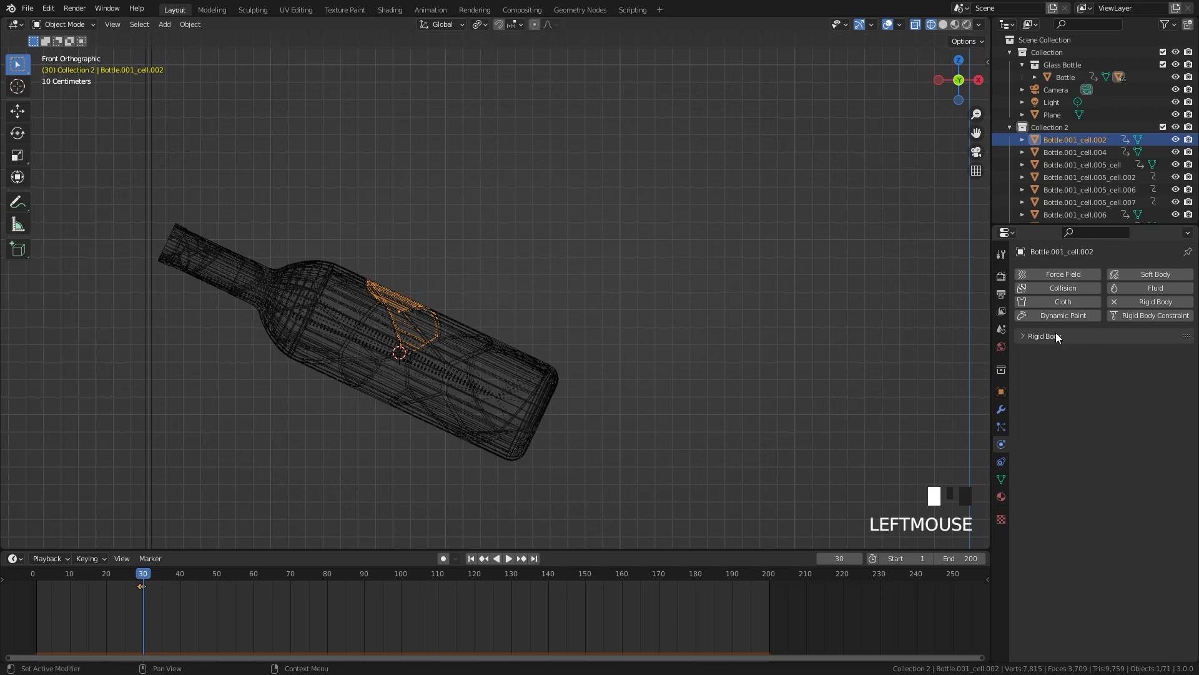
click(1141, 287)
click(1116, 354)
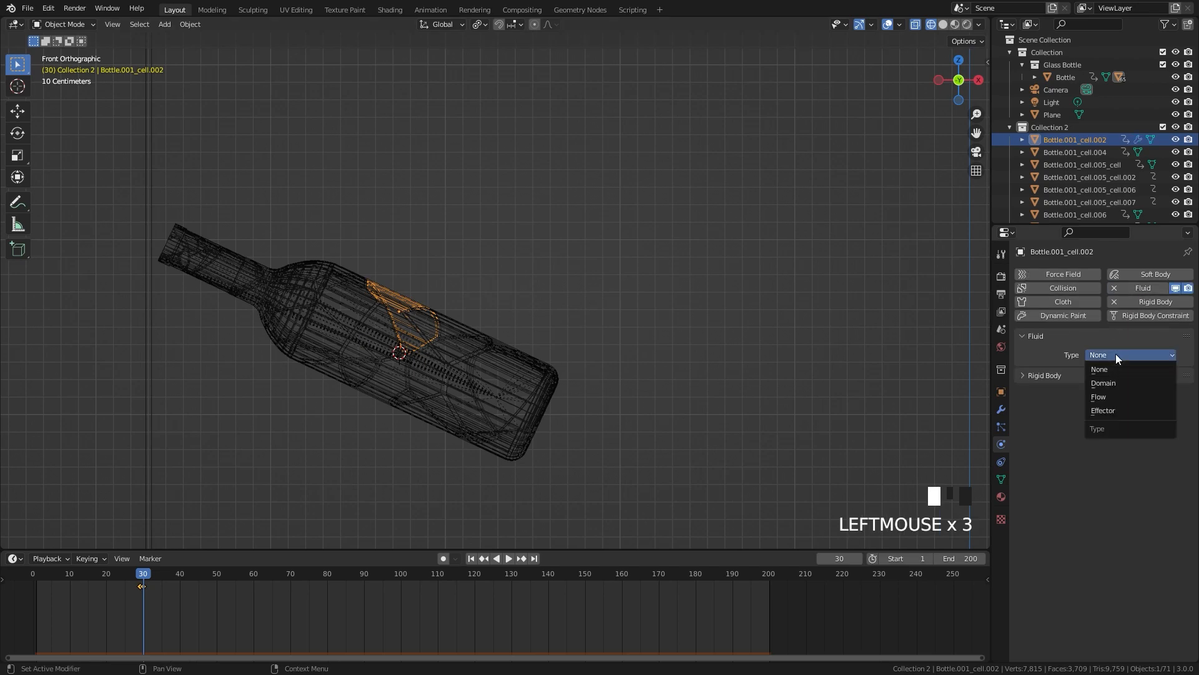
click(1102, 409)
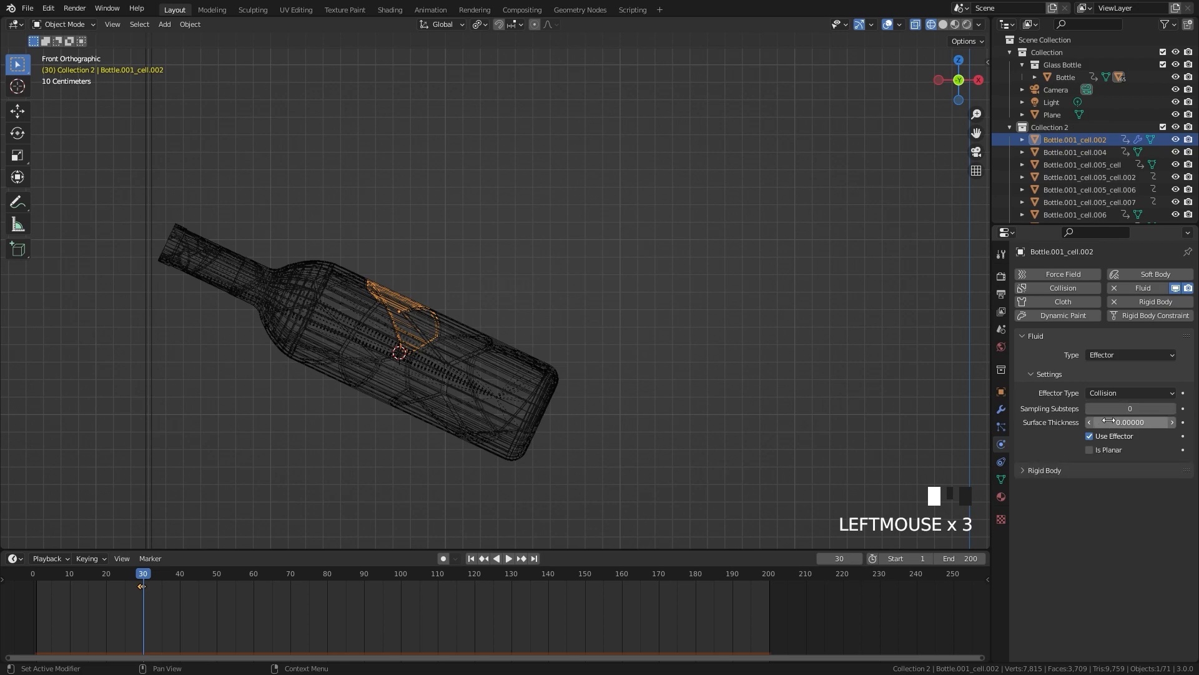
click(1119, 422)
text(0.1)
key(Return)
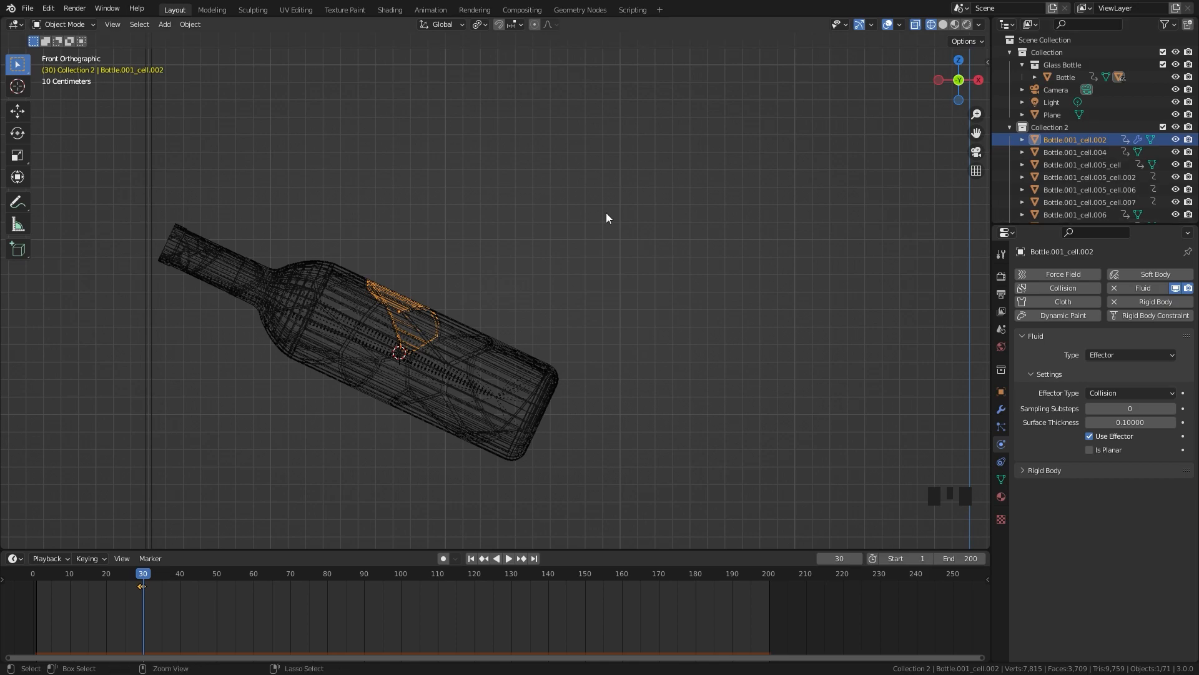
Step: Remove the fluid physics from the selected bottle shard
key(ctrl+l)
click(1114, 288)
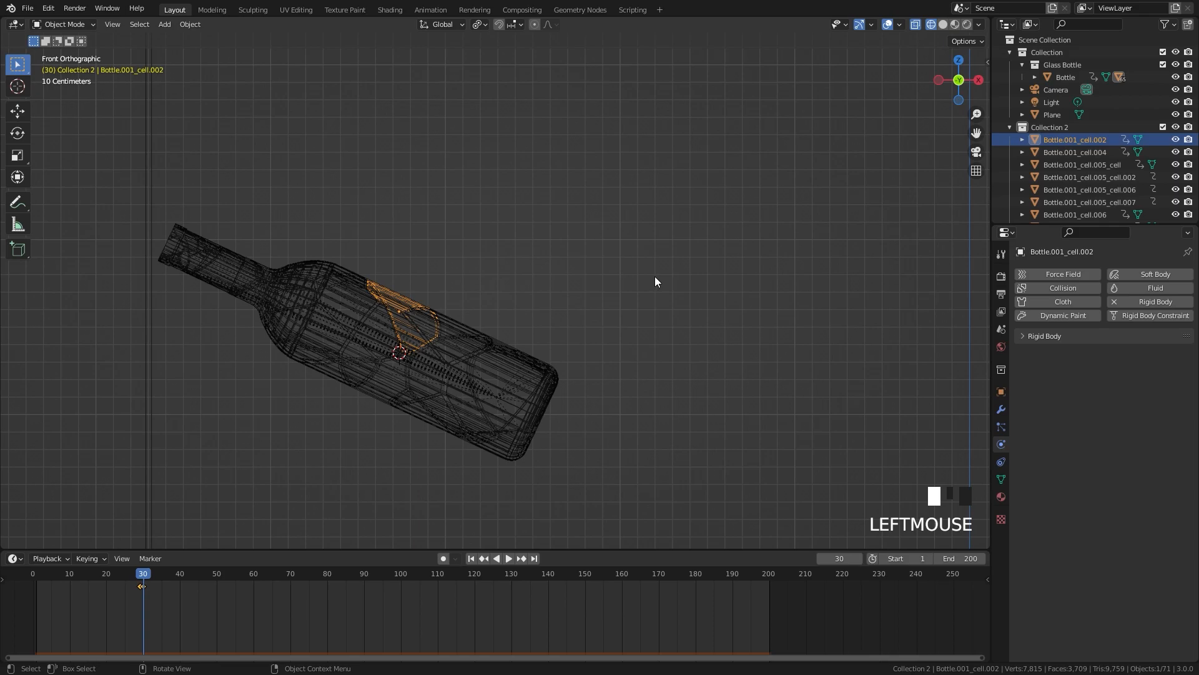
Step: Set the fluid domain's cache type to Modular, make it resumable, and choose Uni Cache as the volume format
scroll(642, 271, down, 4)
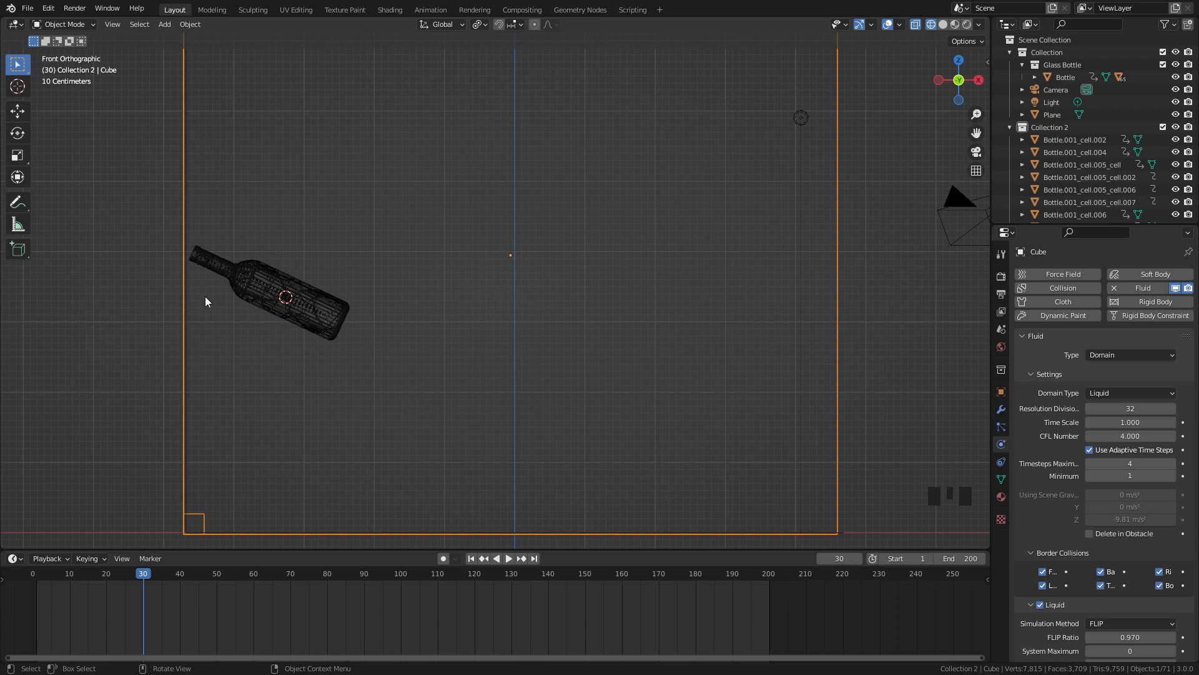
drag(992, 375, 856, 375)
scroll(1090, 451, down, 20)
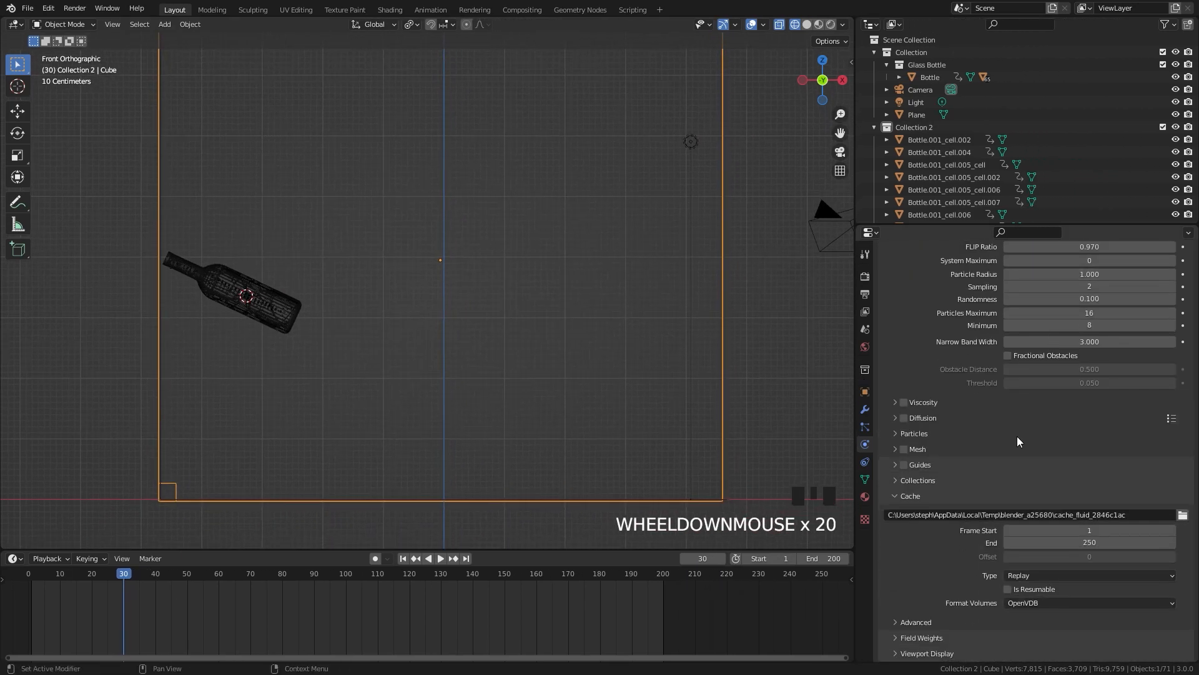
click(1041, 576)
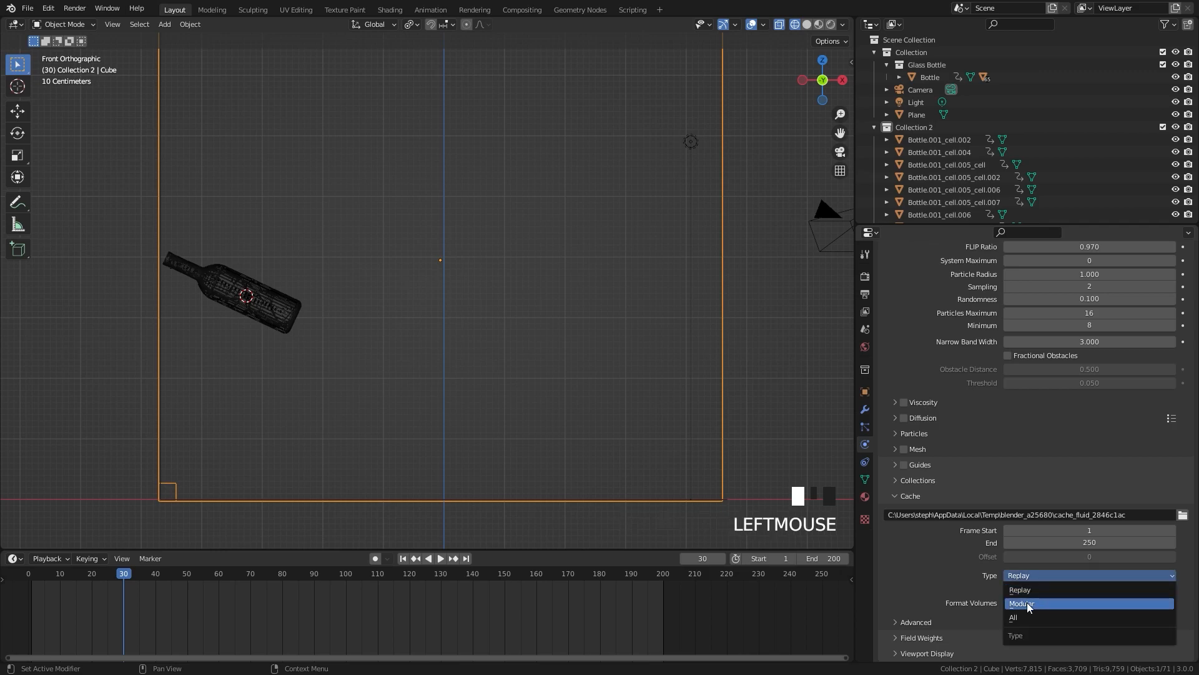
click(1028, 604)
click(1007, 625)
scroll(1014, 623, down, 3)
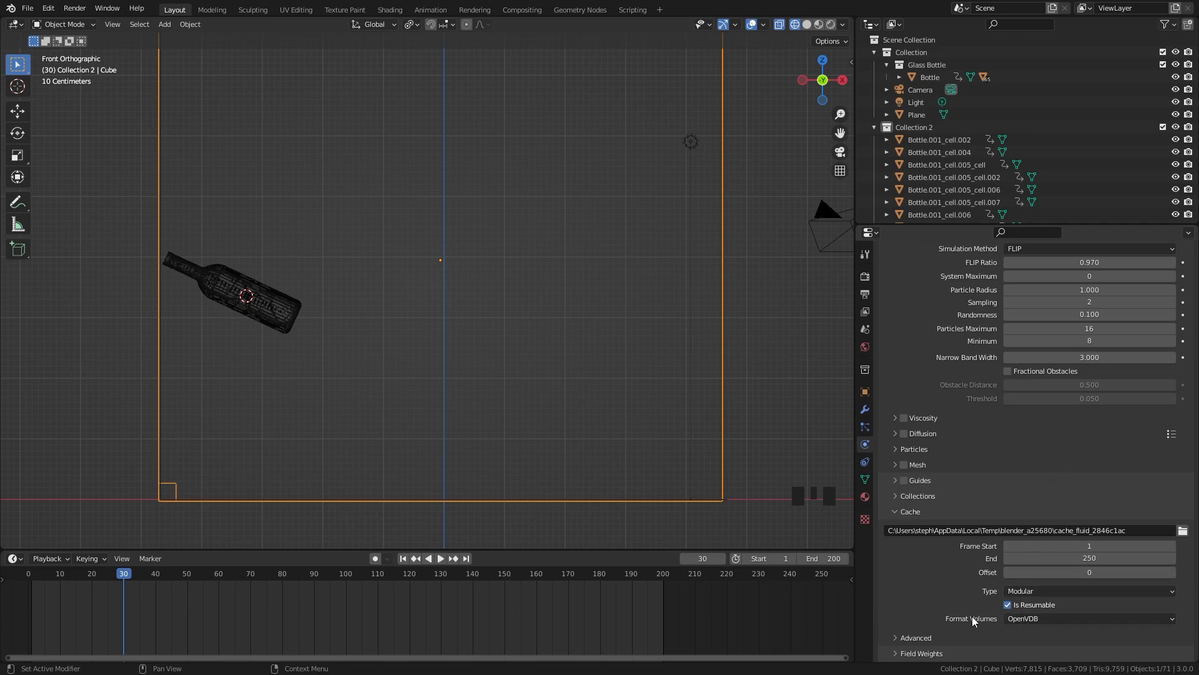
click(1053, 619)
click(1024, 604)
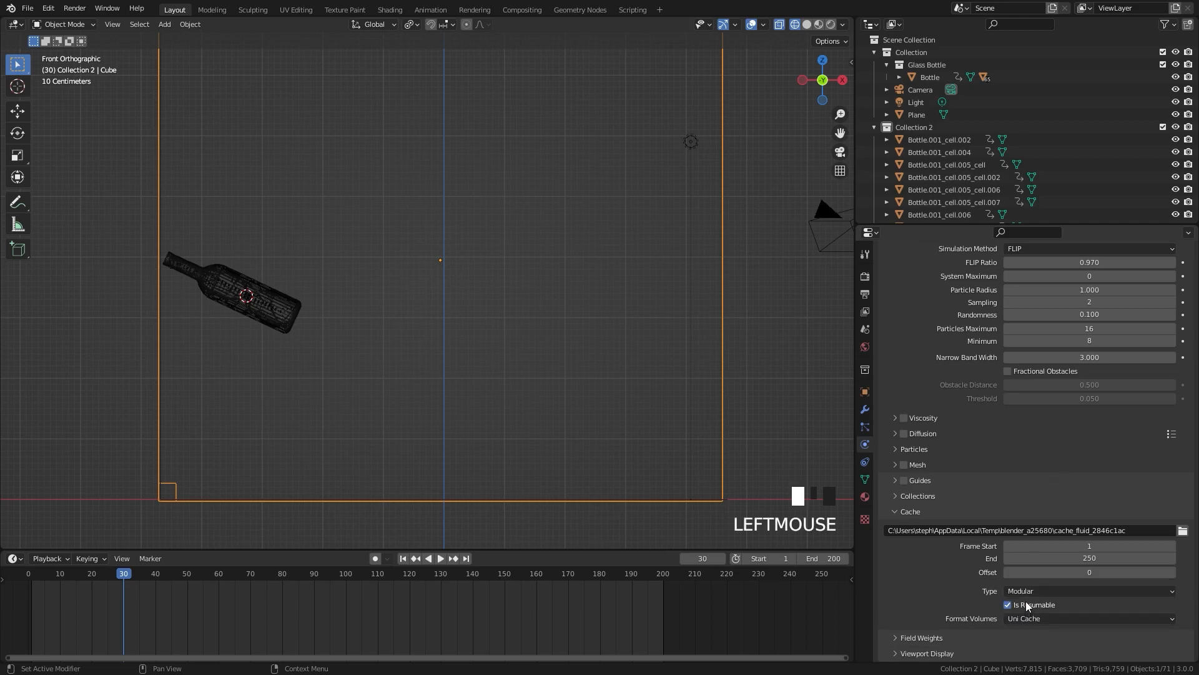
Step: Set the fluid domain's resolution divisions to 192
click(915, 463)
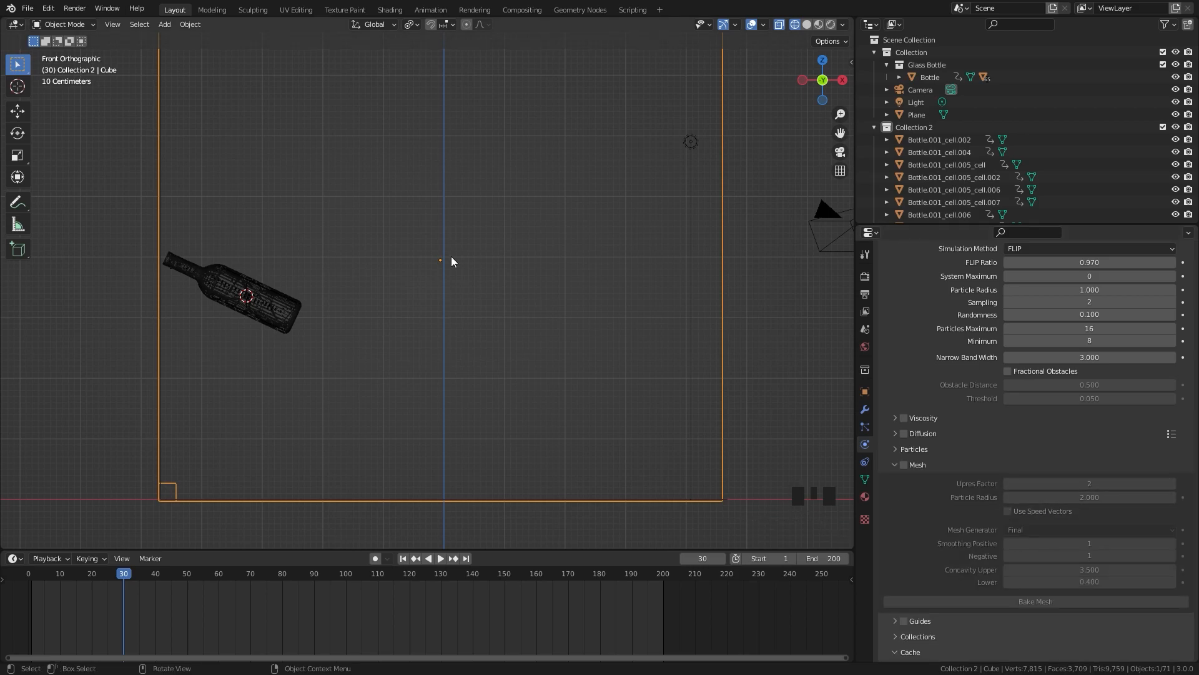
scroll(1062, 406, up, 20)
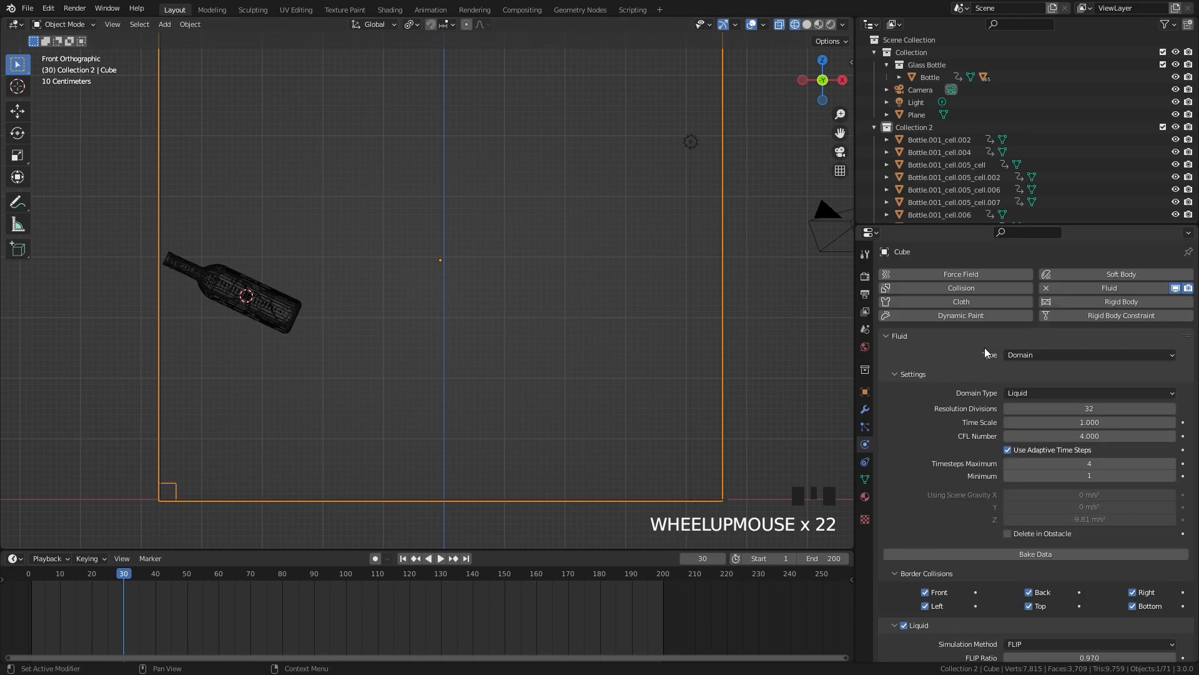
click(1065, 407)
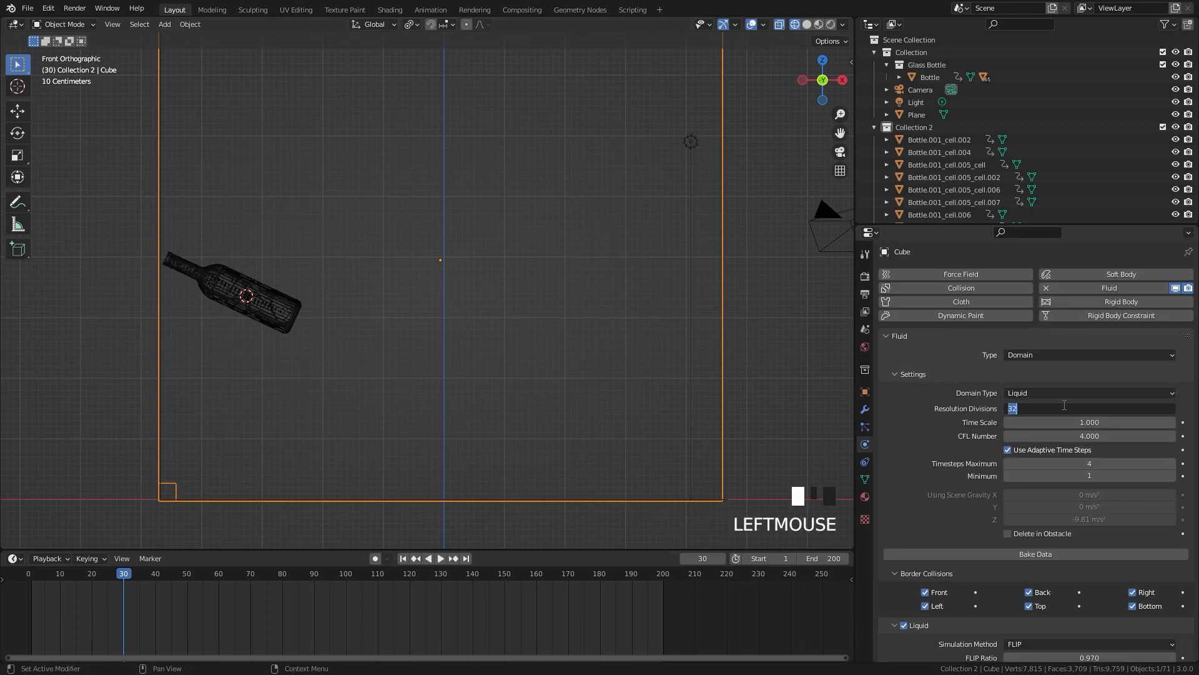
text(192)
key(Return)
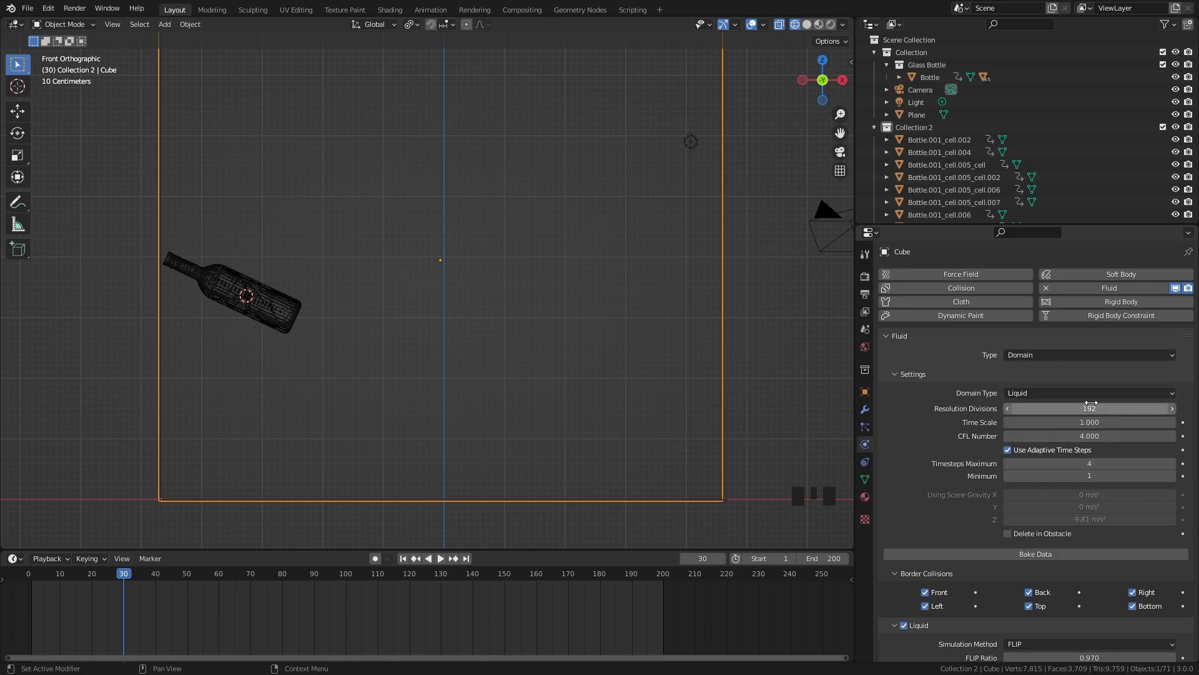
Step: Disable the domain's right border collision and set the liquid's particle radius to 0.915
scroll(1084, 406, down, 8)
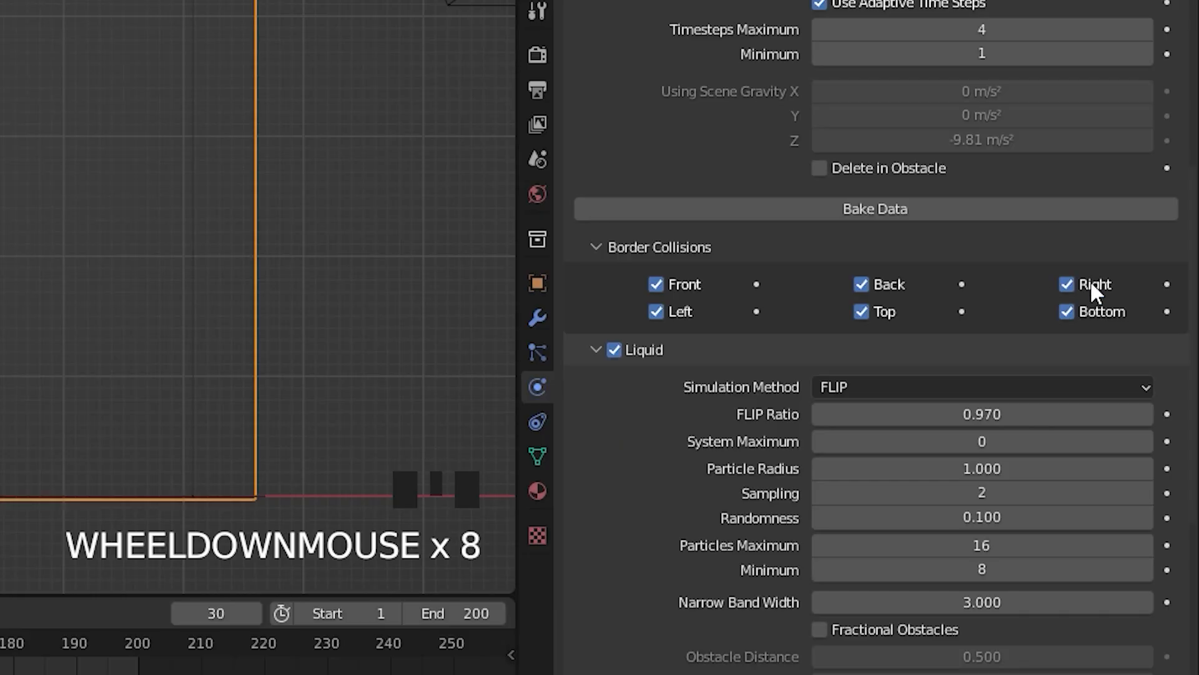
click(1133, 392)
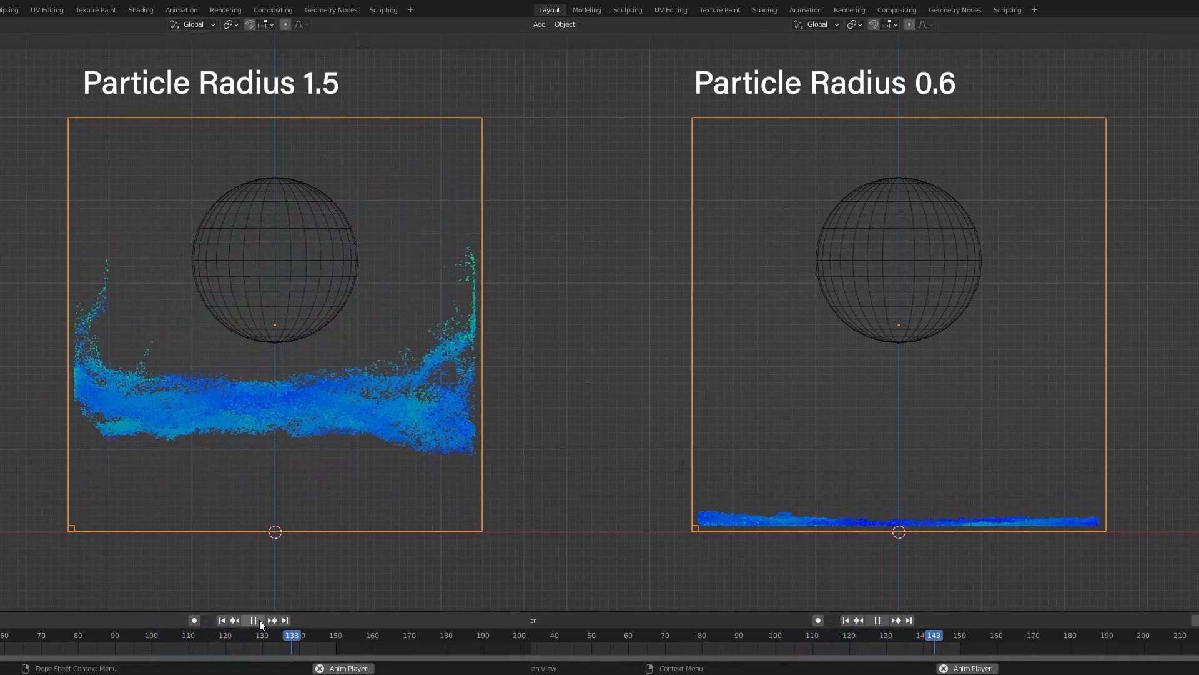
click(965, 292)
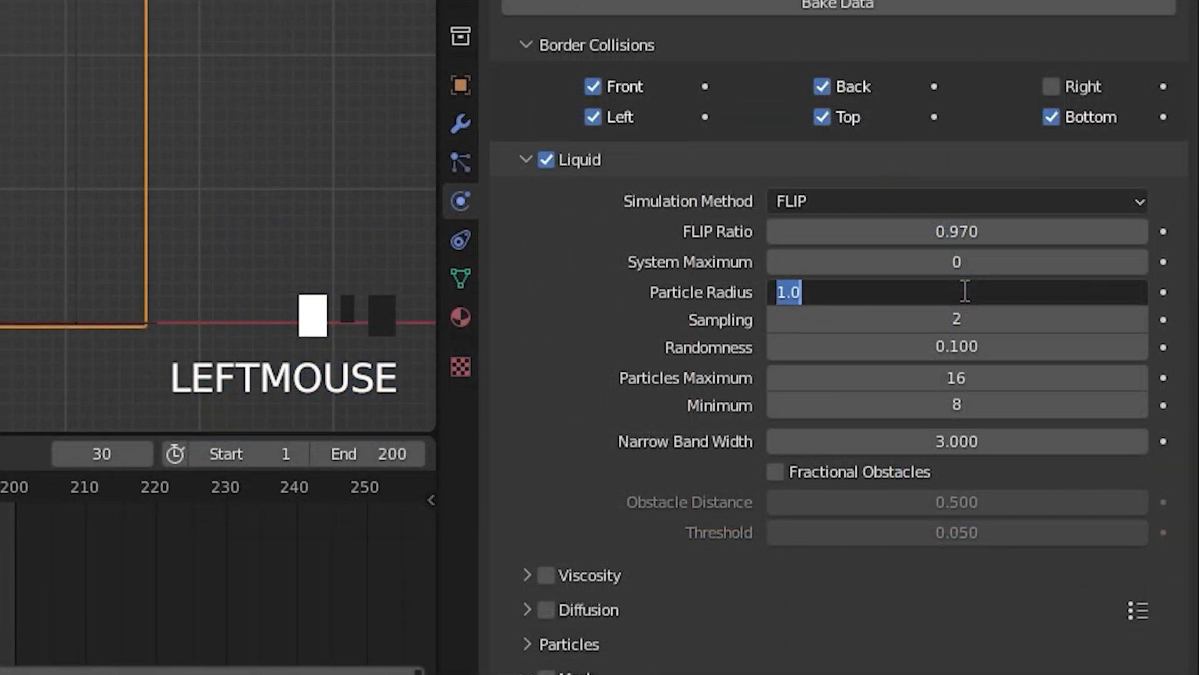
key(BackSpace)
text(.915)
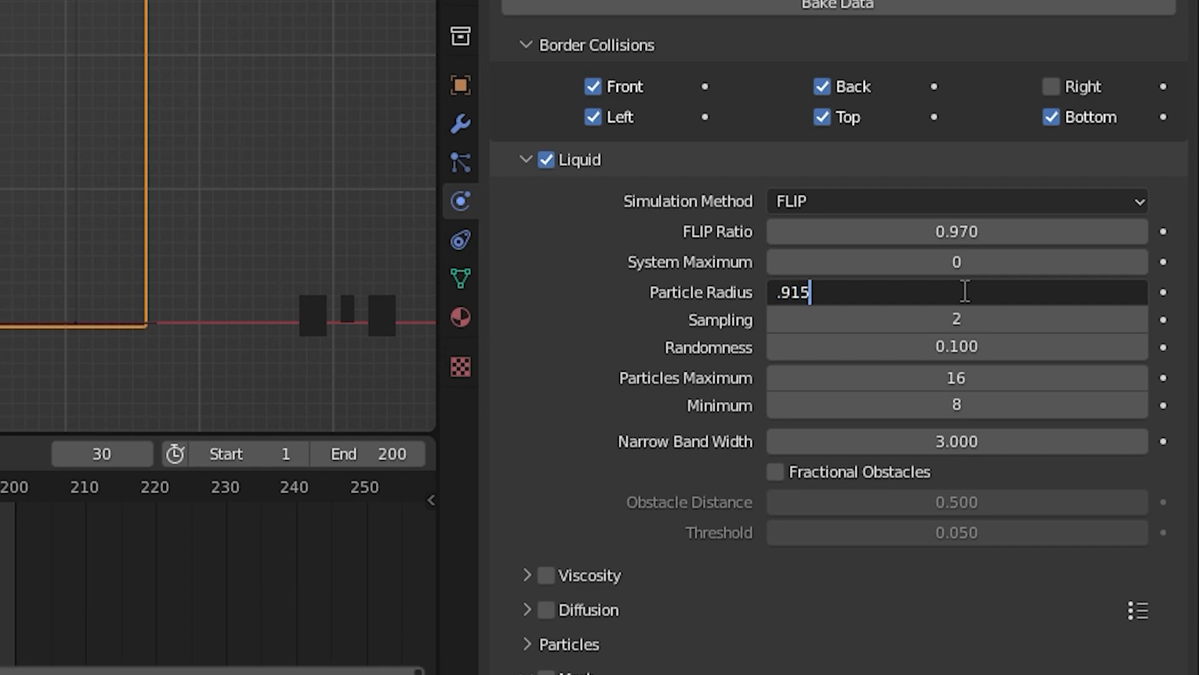
Step: Enable the fluid domain's mesh with a particle radius of 1.2 and turn on Use Speed Vectors
scroll(945, 423, down, 10)
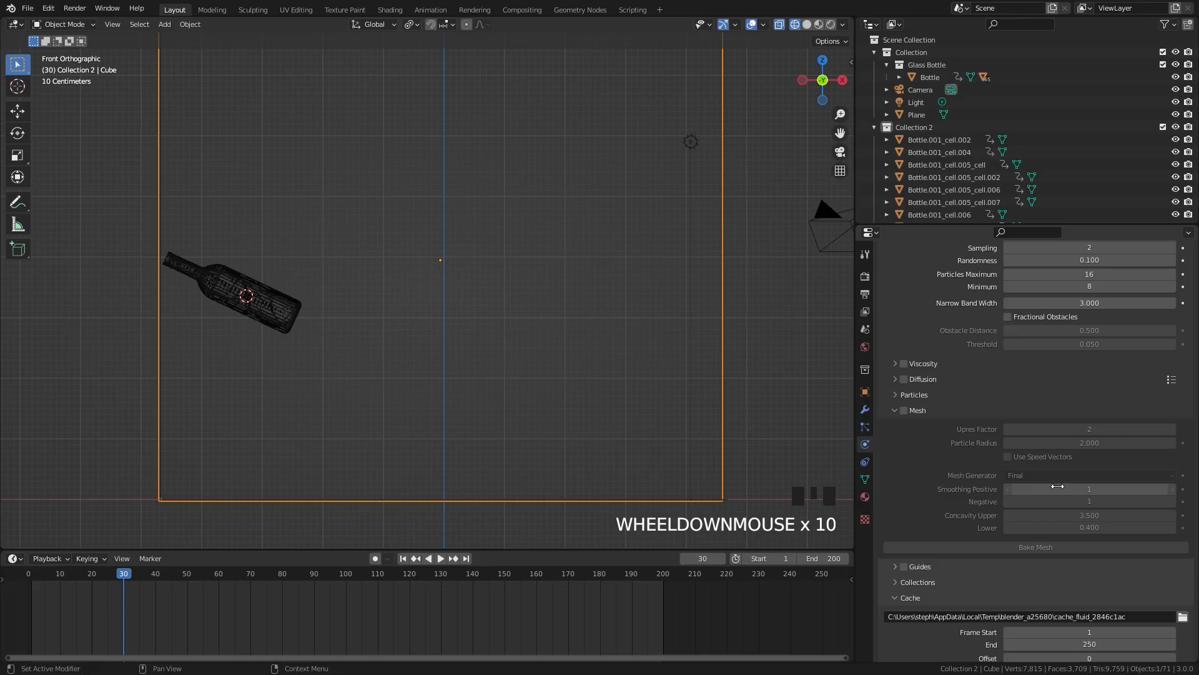
click(904, 410)
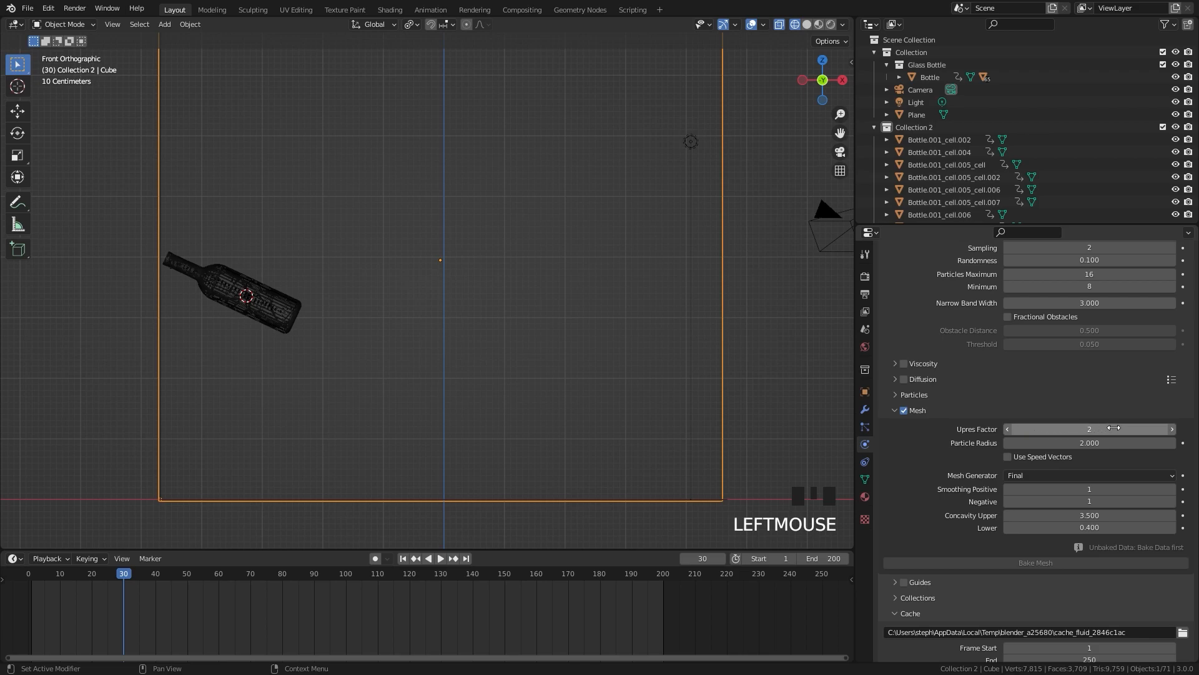
click(1081, 442)
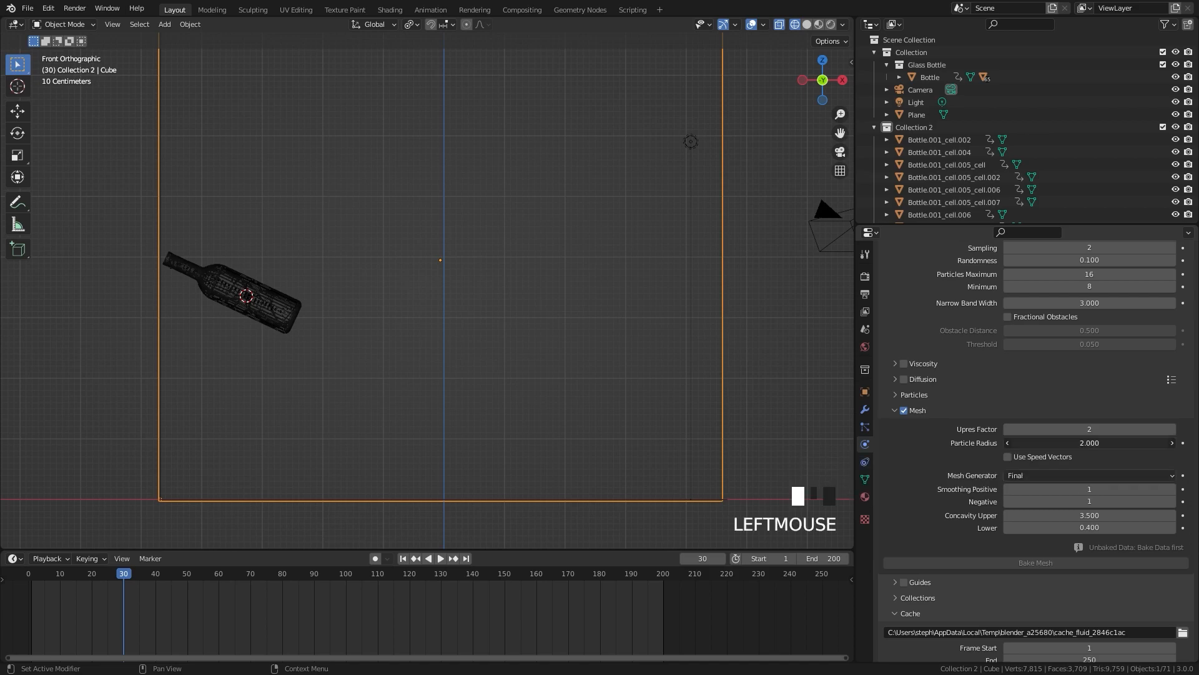
click(1085, 442)
text(1.2)
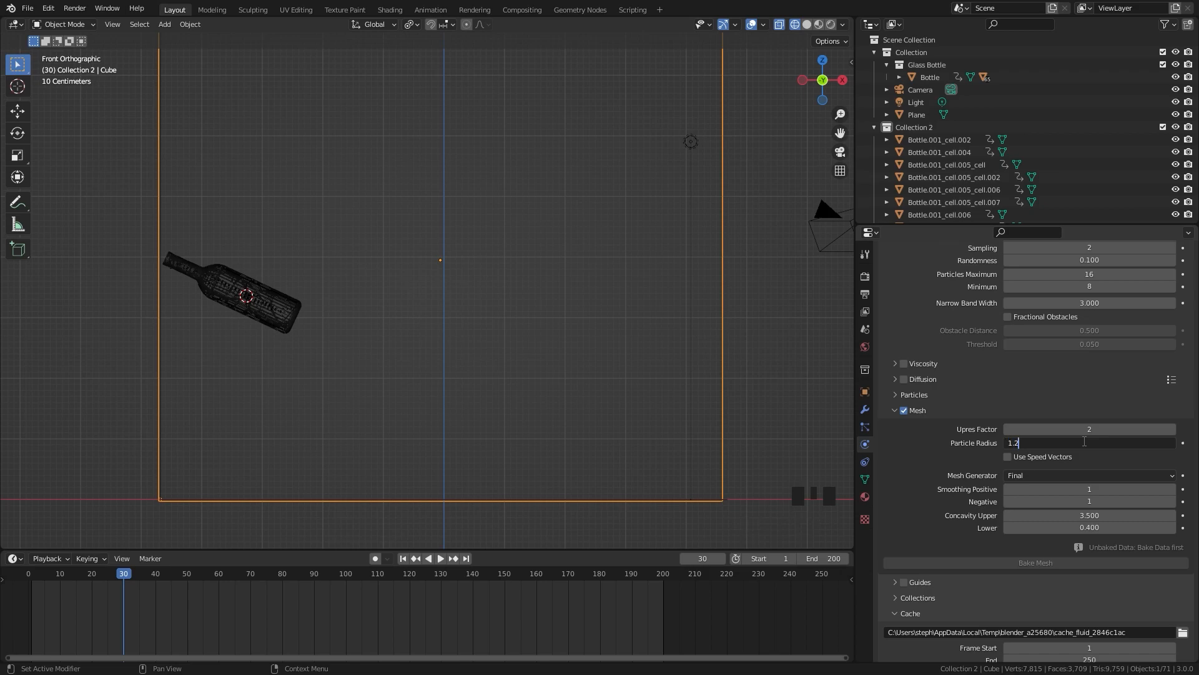
key(Return)
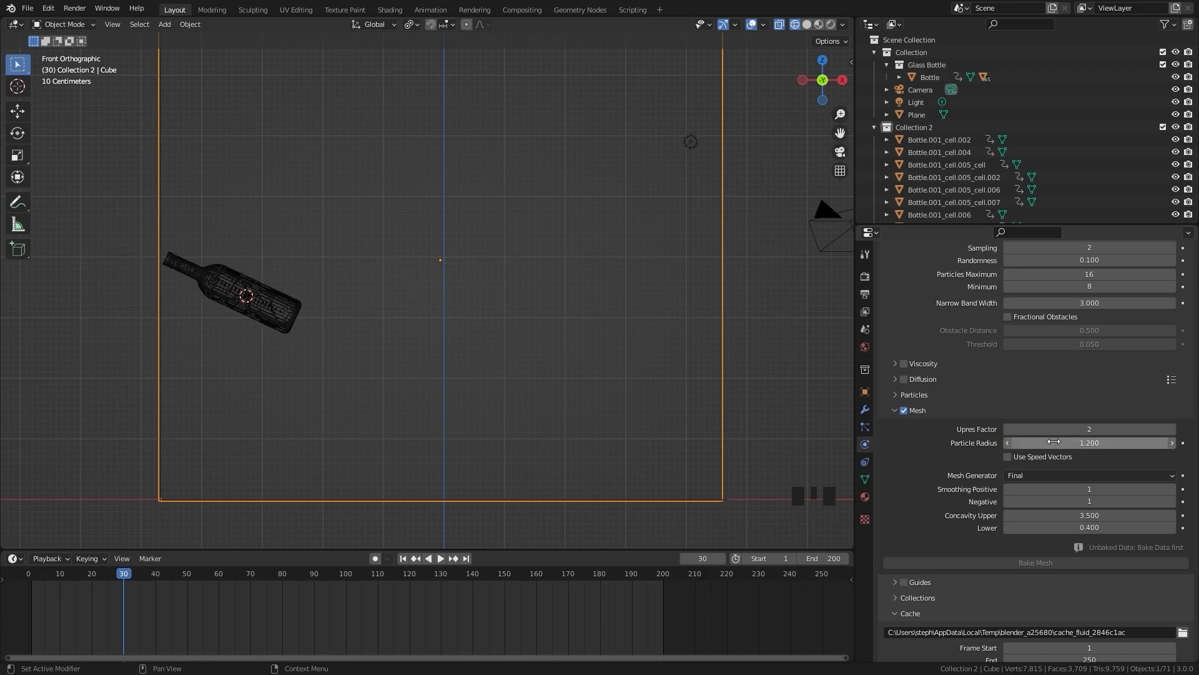
click(1007, 456)
Step: Set the fluid domain's cache to start at frame 30 and end at frame 200
scroll(1020, 463, up, 6)
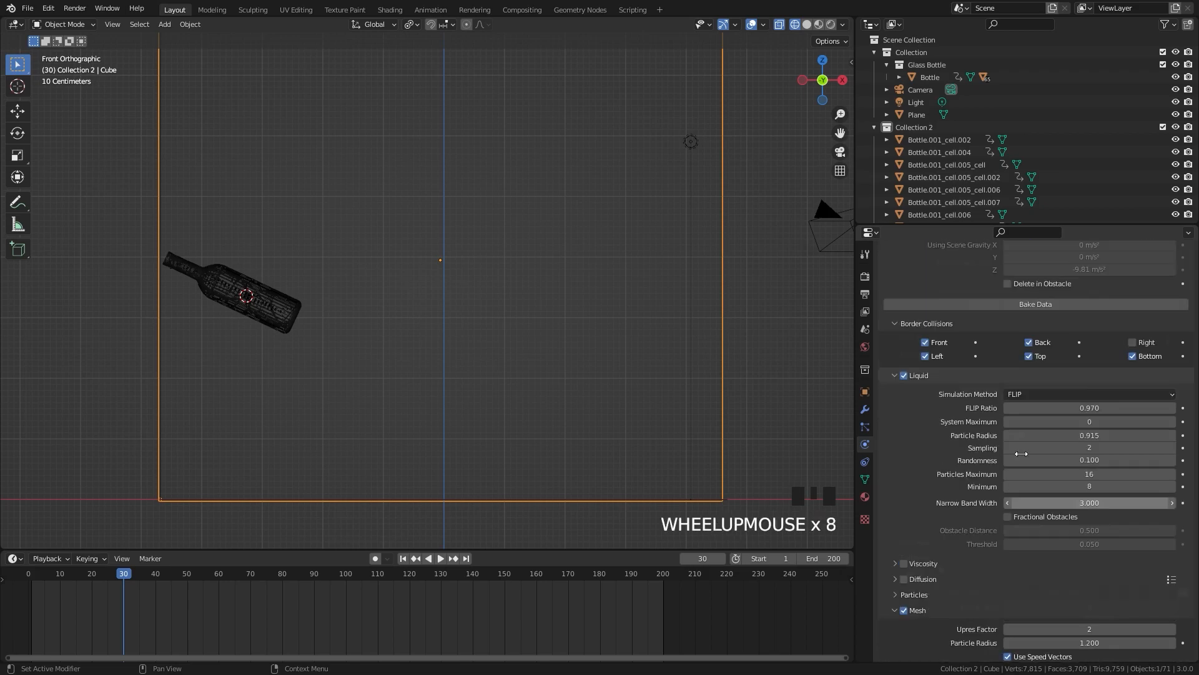
scroll(1020, 357, down, 4)
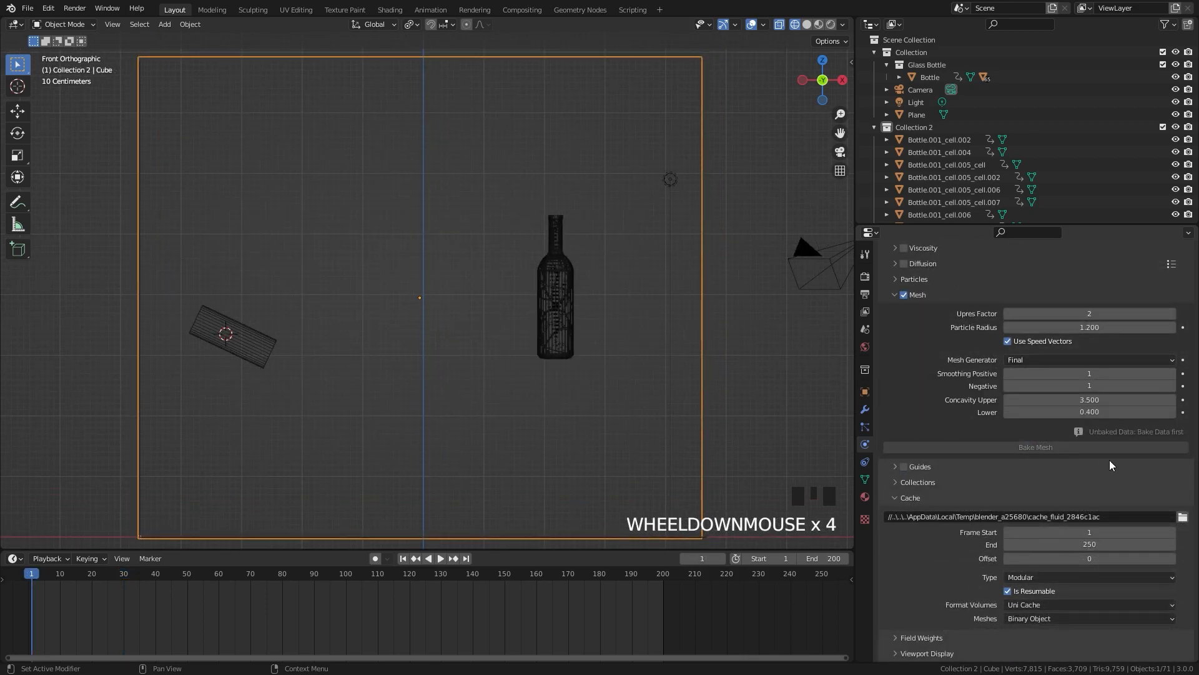
click(1089, 532)
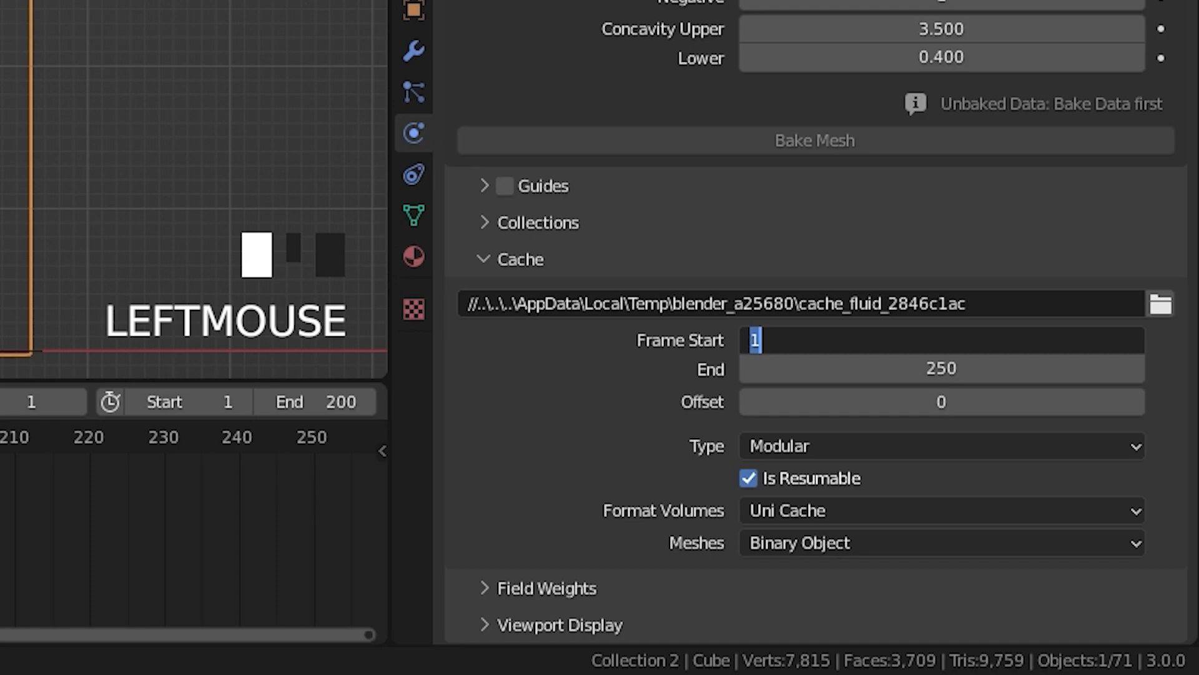
click(866, 343)
text(30)
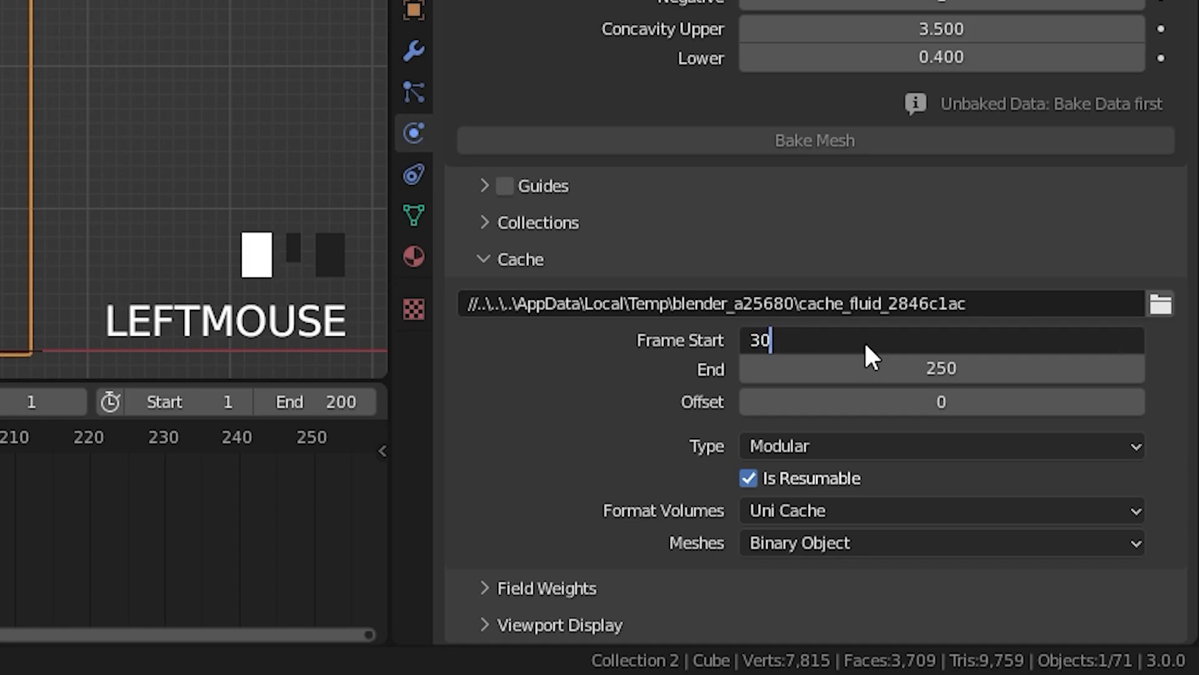
key(Return)
click(871, 367)
text(200)
key(Return)
Step: Set the fluid domain's time scale to 0.2 and save the project file
scroll(854, 263, up, 15)
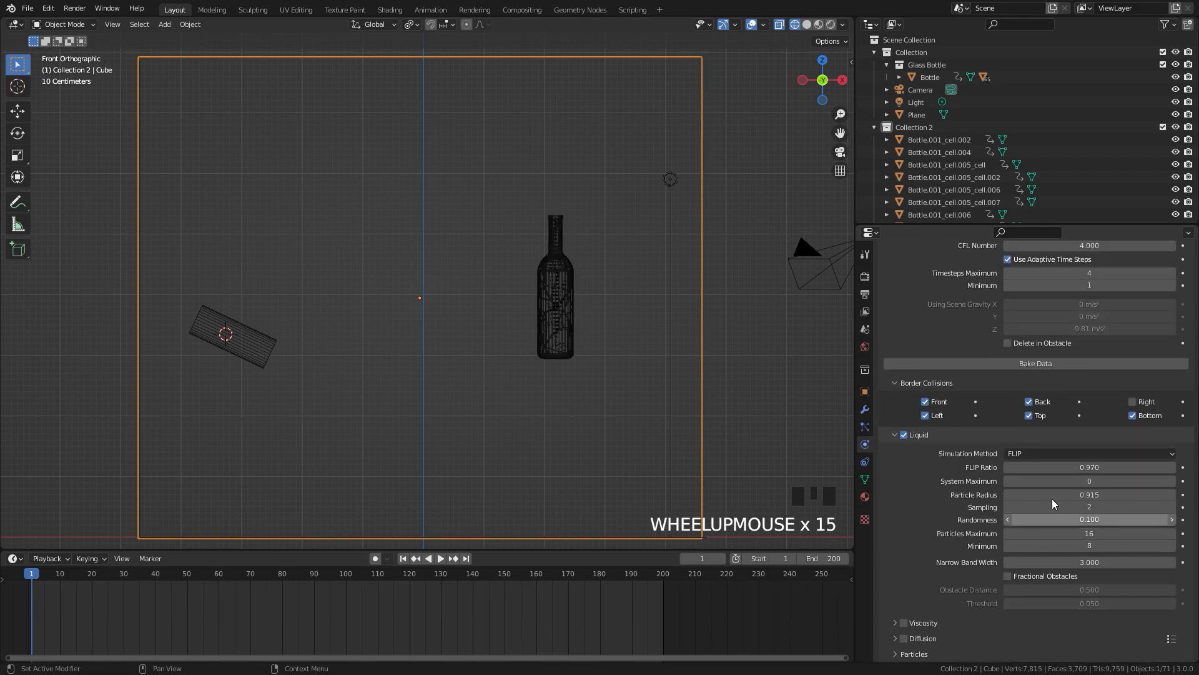
scroll(1052, 499, up, 9)
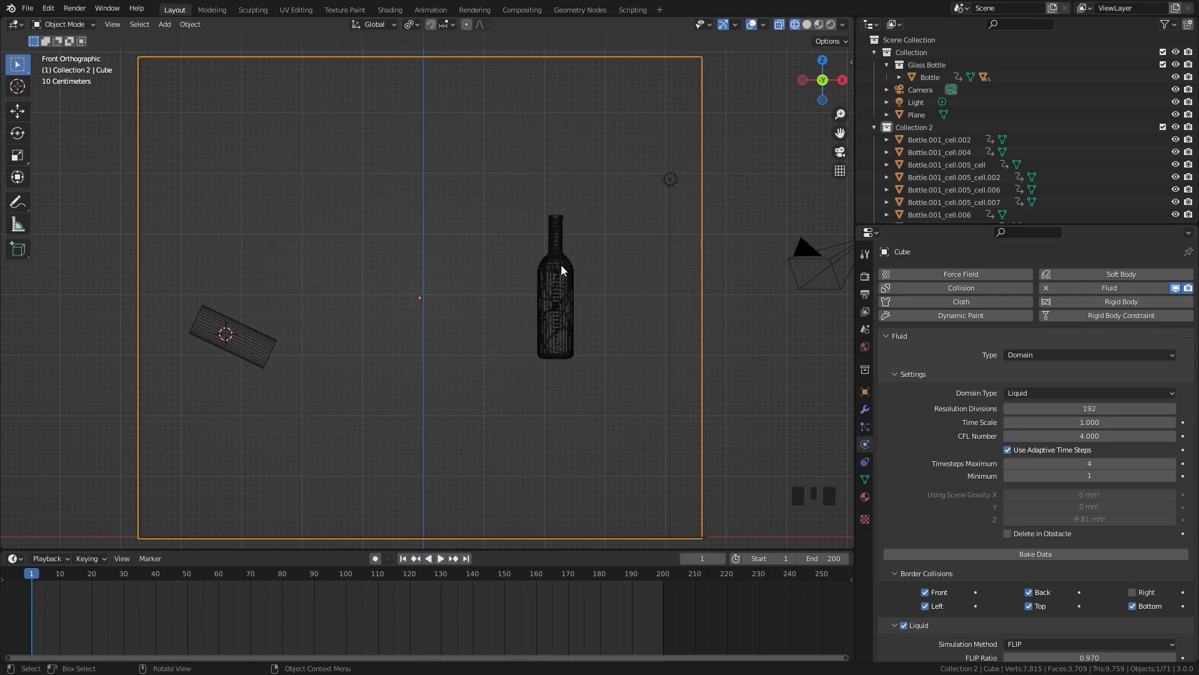
click(1087, 422)
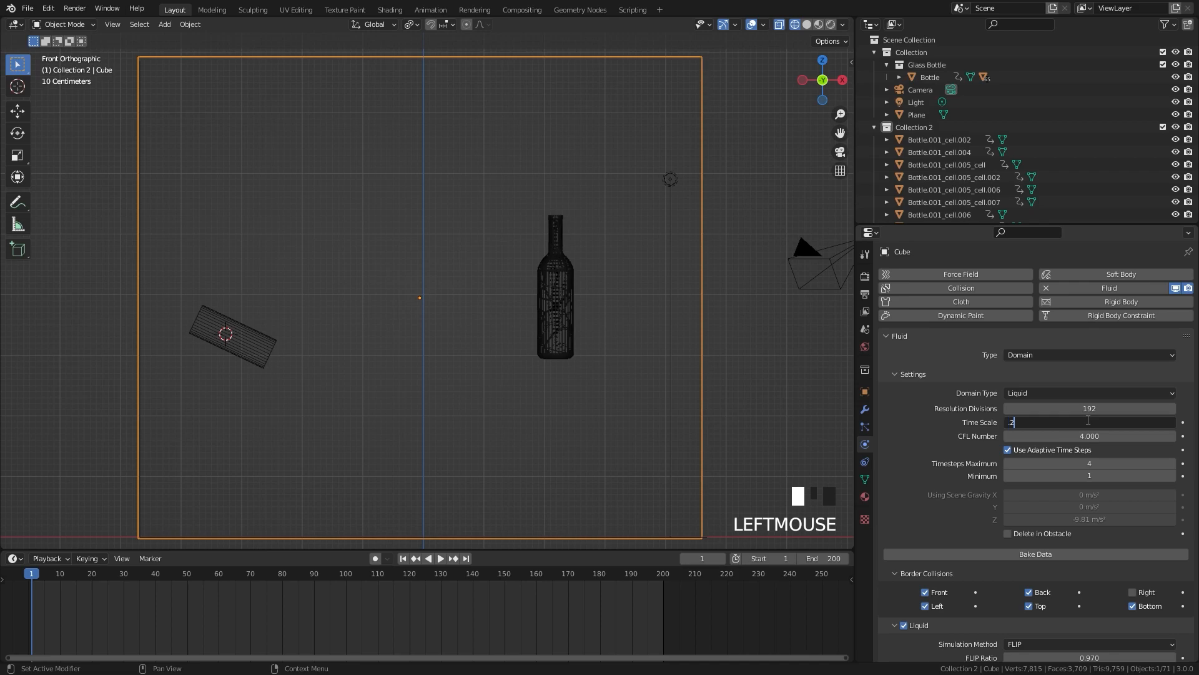
text(.2)
key(Return)
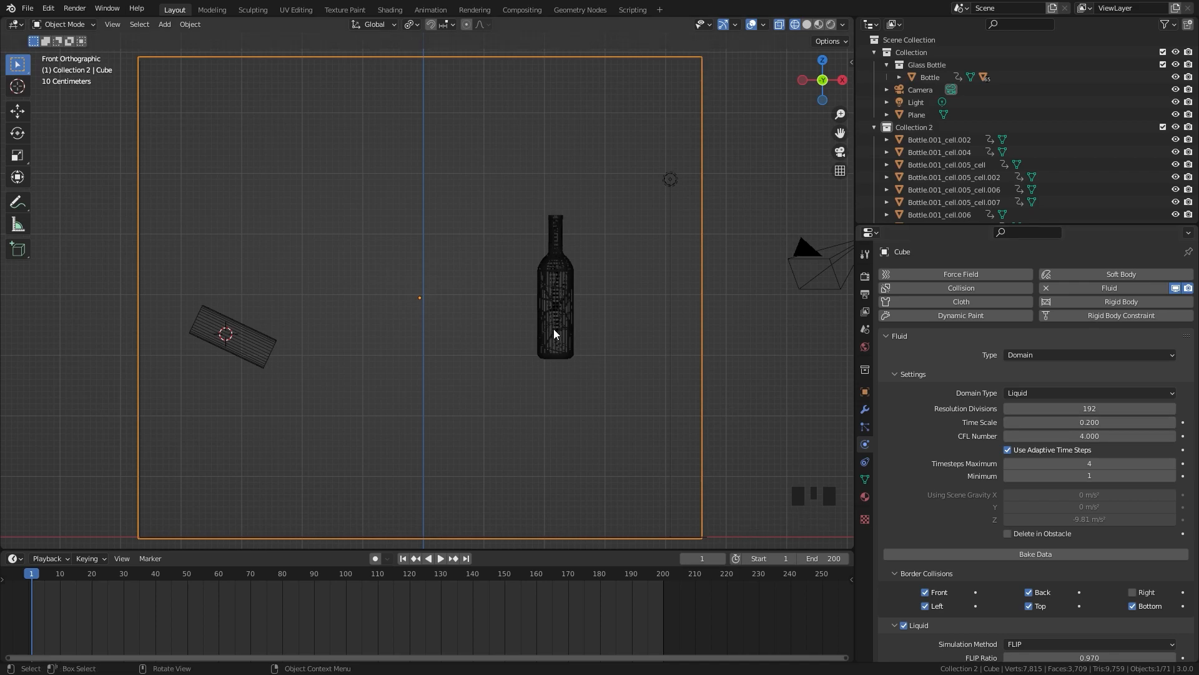
key(ctrl+s)
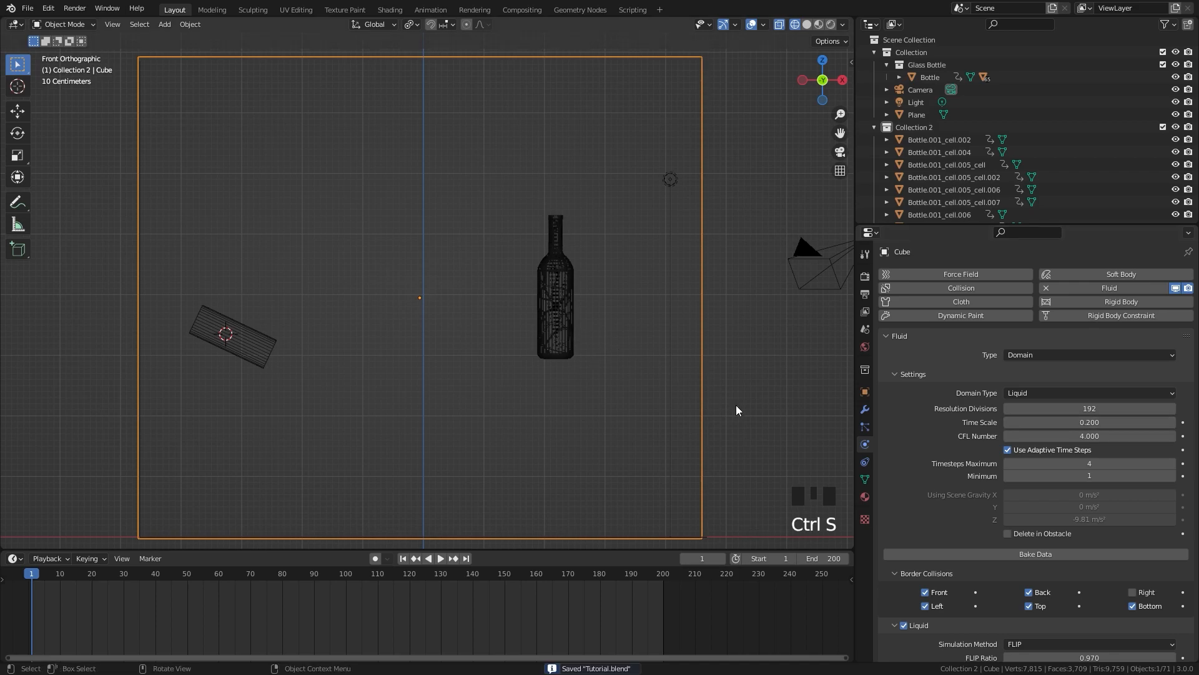
Step: Bake the domain's fluid data and play the simulated particles hitting the wall
click(1040, 553)
key(space)
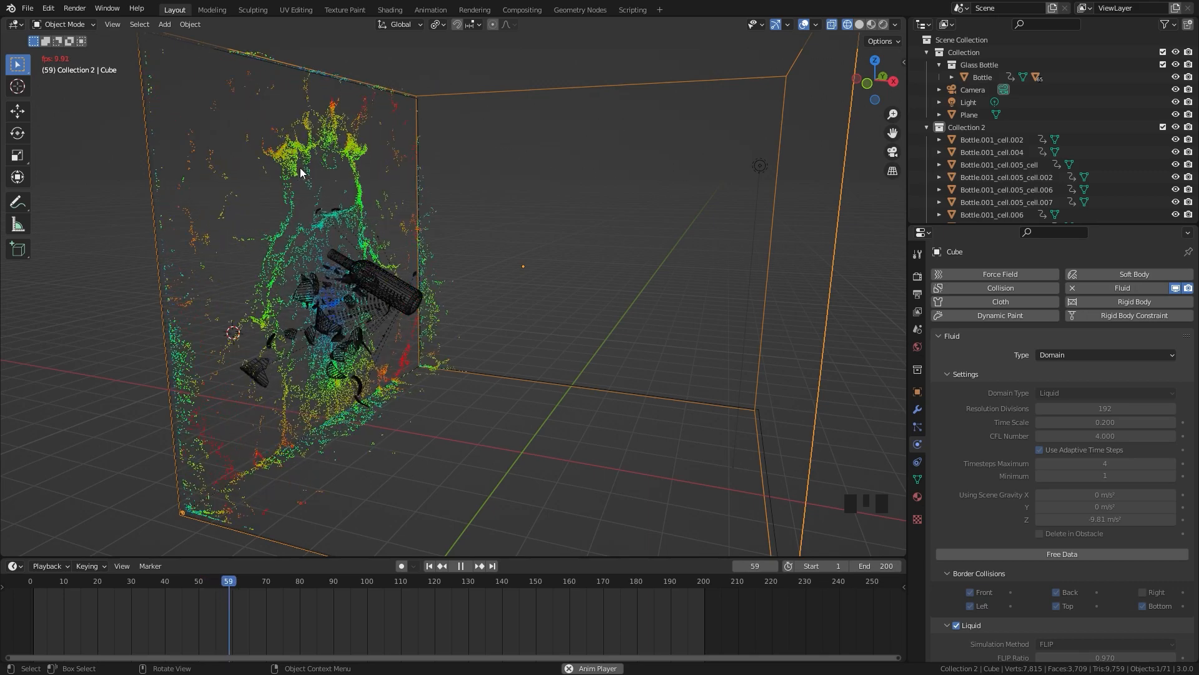
key(space)
key(space)
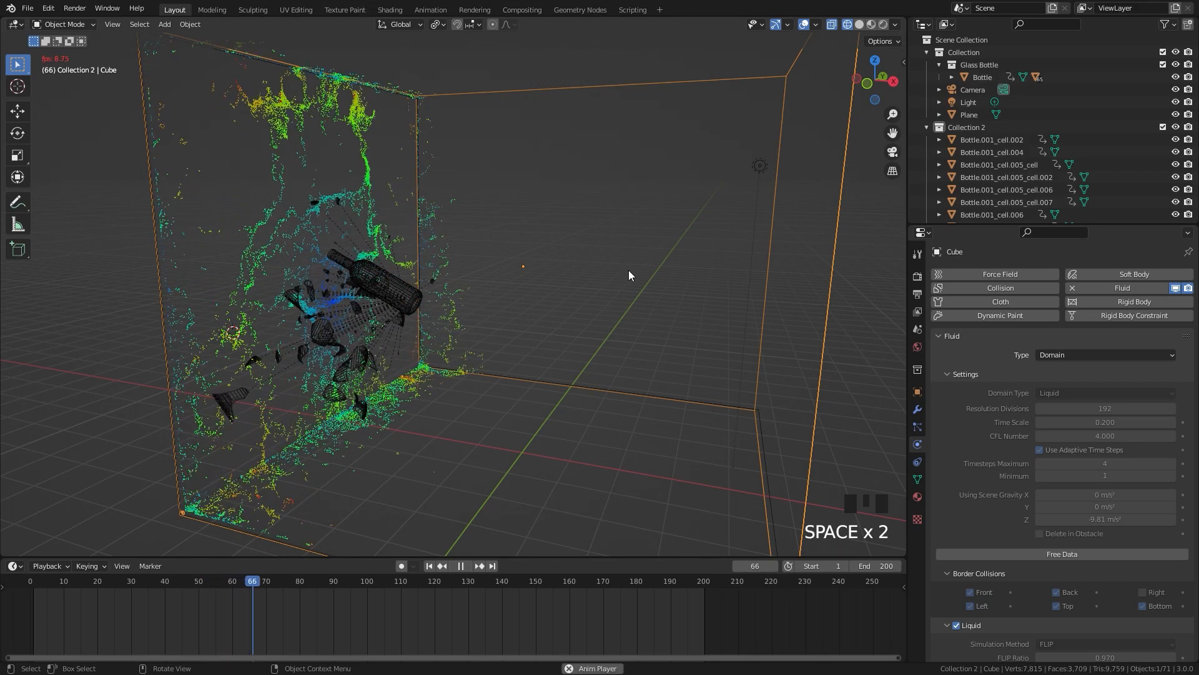
key(space)
Step: Bake the liquid mesh and preview the impact in rendered shading
scroll(1112, 402, down, 19)
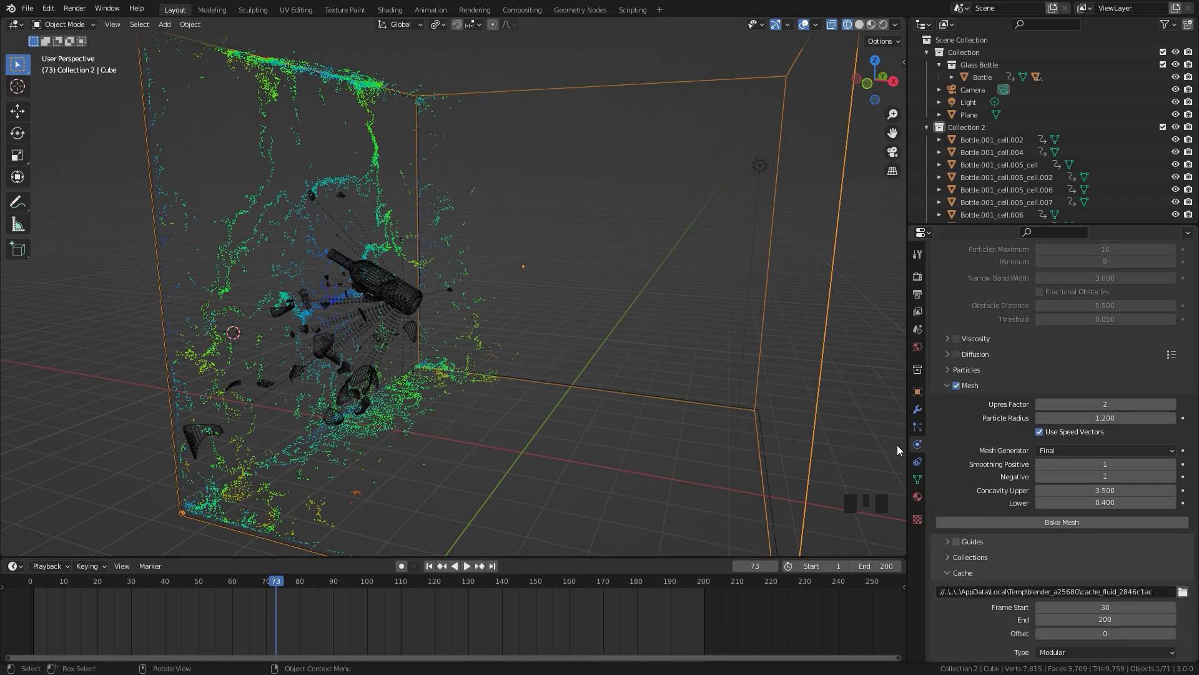
click(1073, 524)
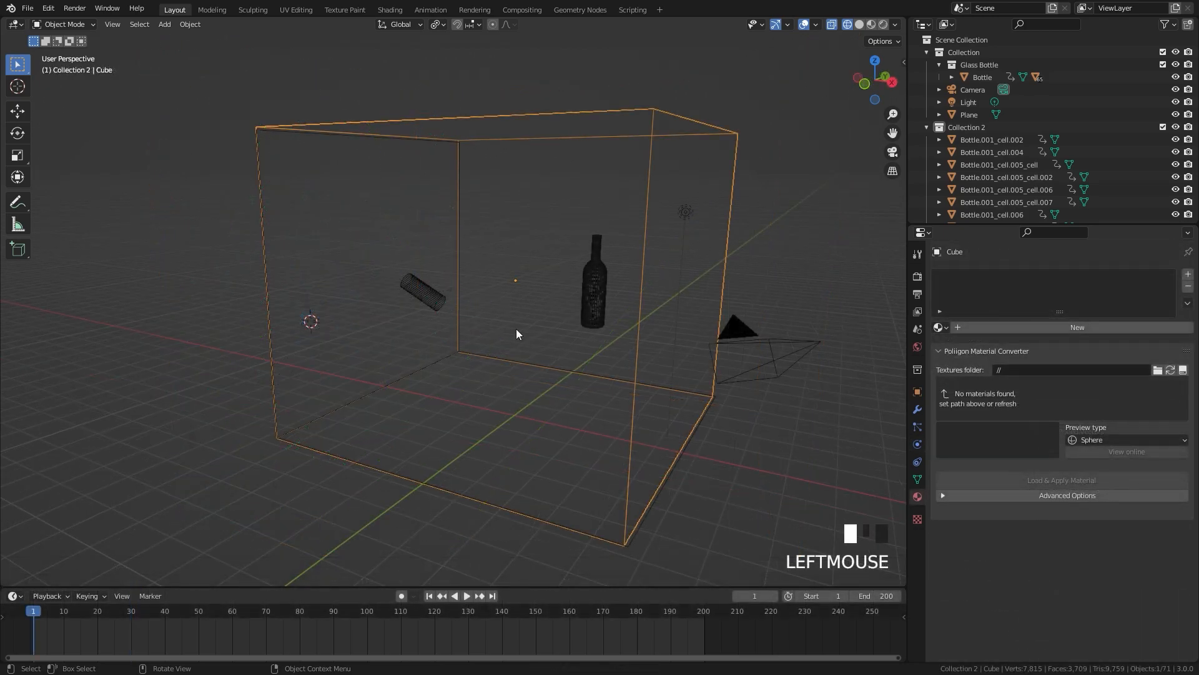
key(z)
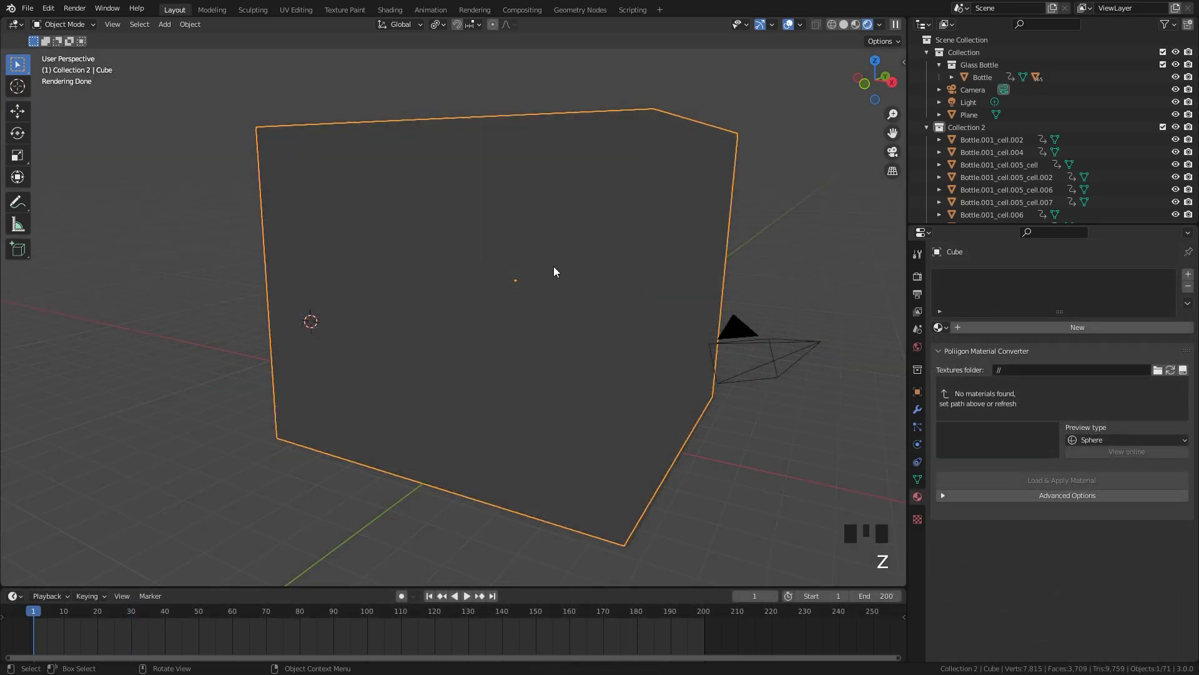
key(space)
key(space)
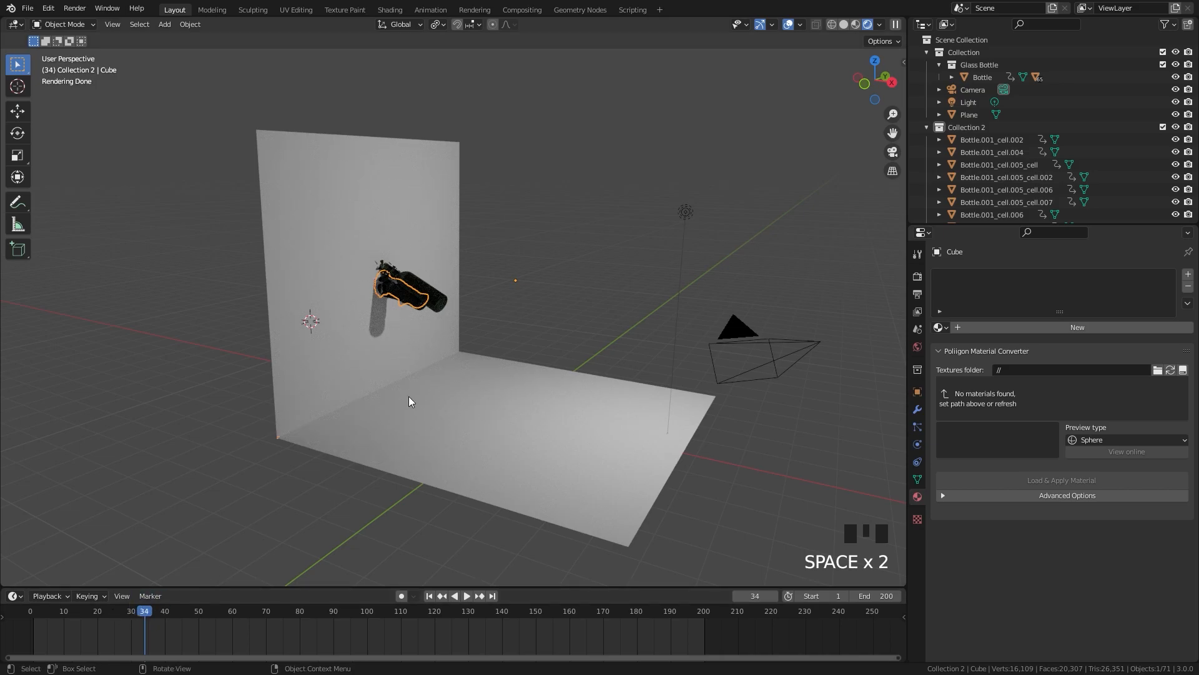
scroll(448, 330, up, 1)
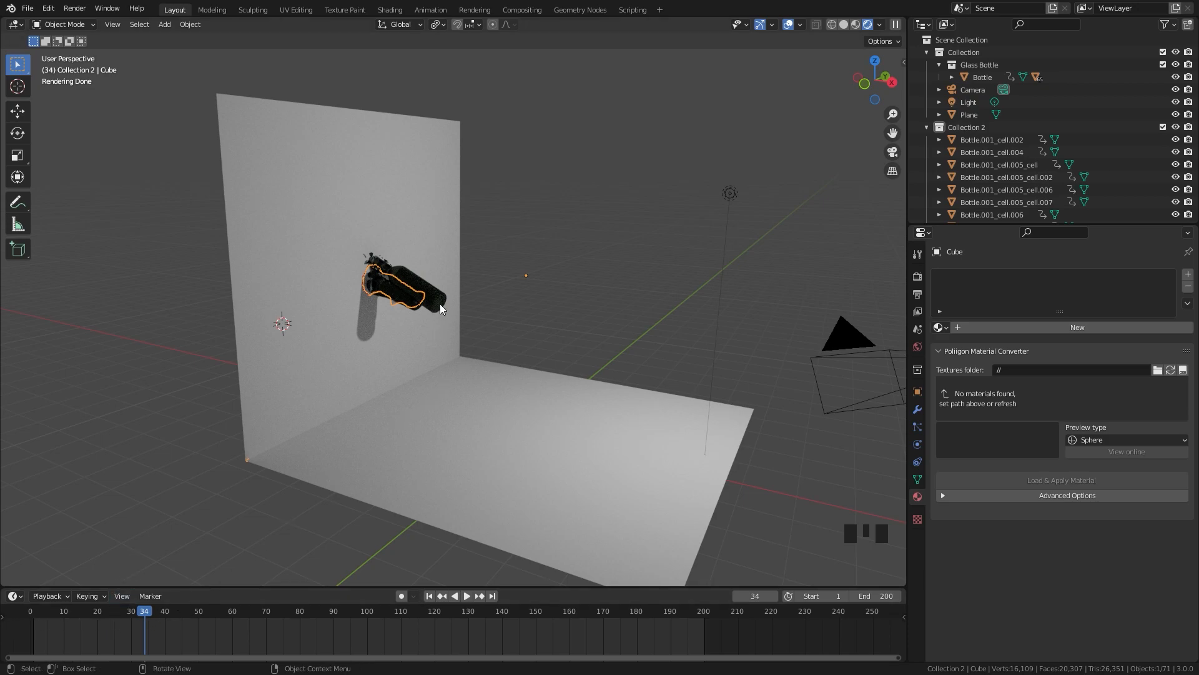
scroll(417, 218, up, 1)
scroll(494, 419, down, 1)
Step: Return to frame 1 in wireframe shading and move the domain cube and the liquid cylinder into the main Collection
key(z)
click(427, 595)
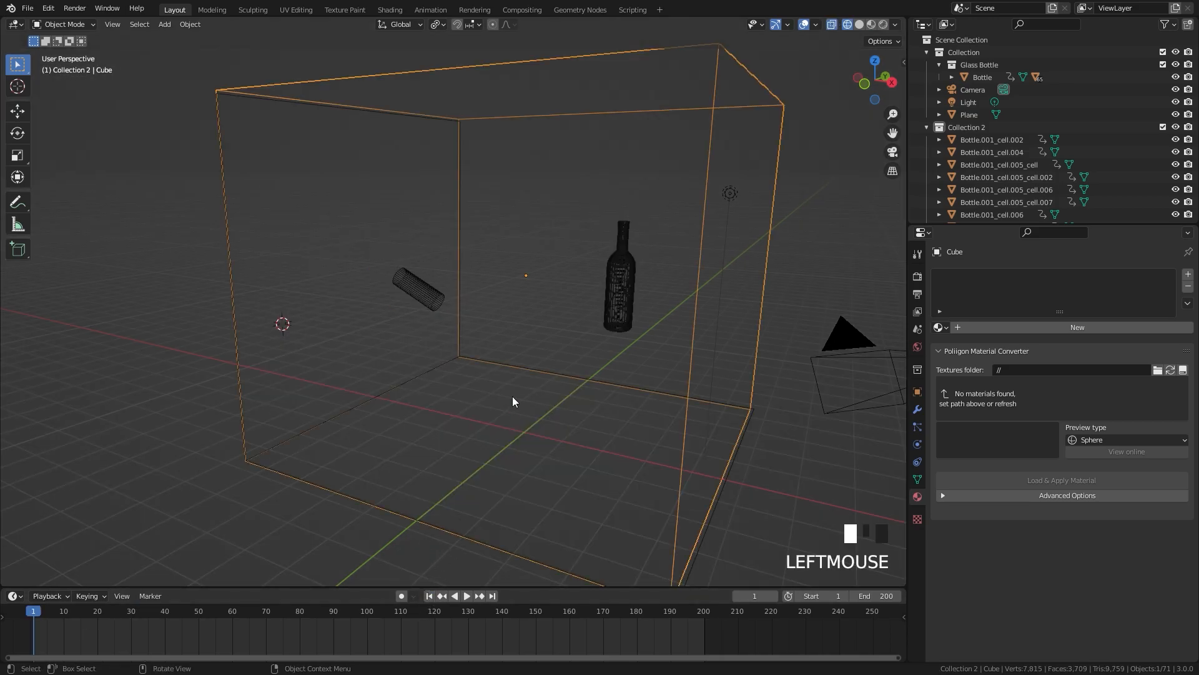
shift+click(406, 282)
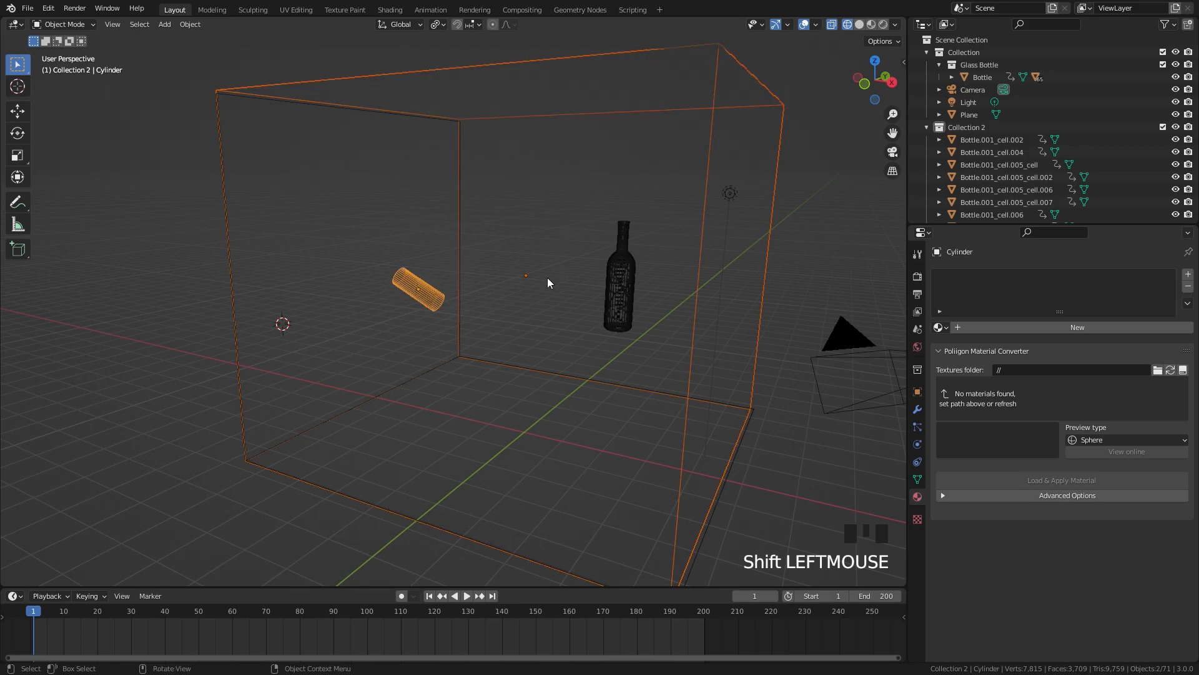
key(m)
mouse_move(547, 278)
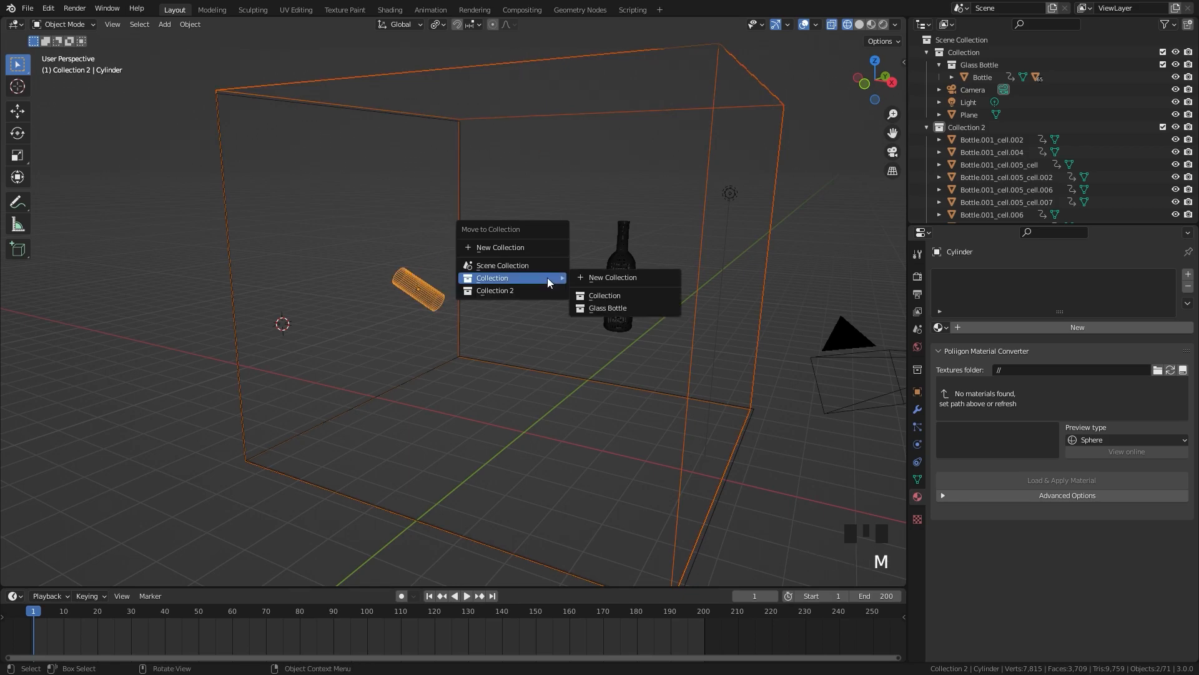
click(617, 296)
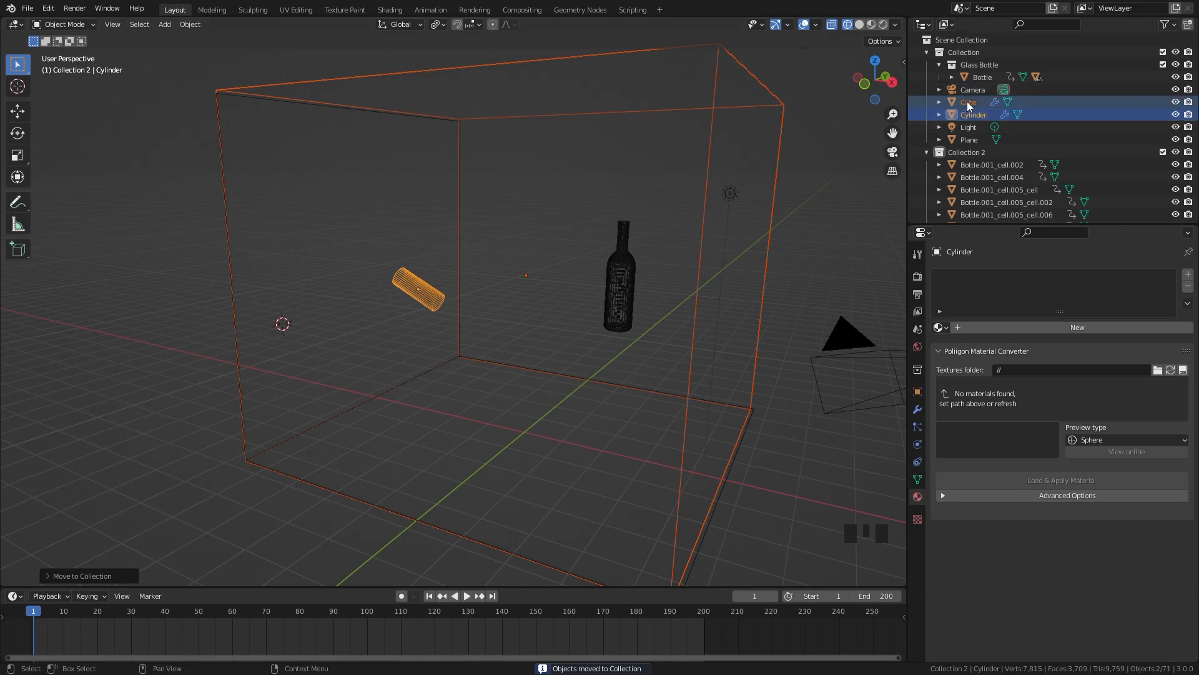
Step: Keyframe the domain cube as disabled in renders at frame 29
click(1030, 103)
click(128, 616)
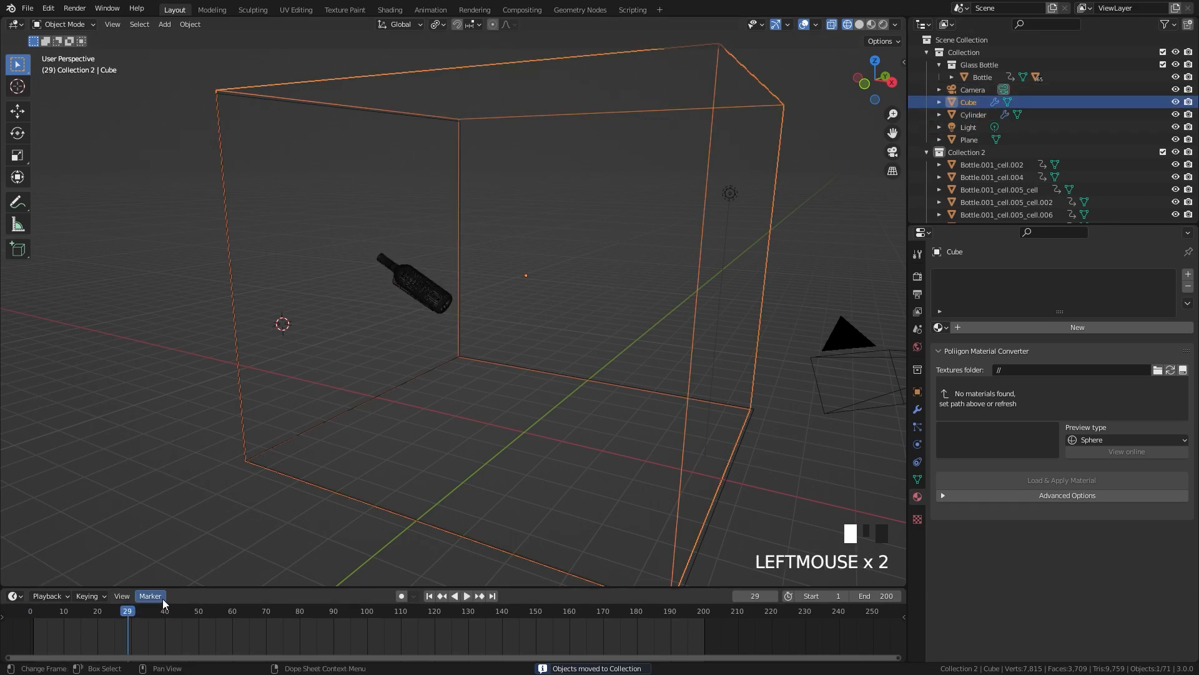
click(1189, 102)
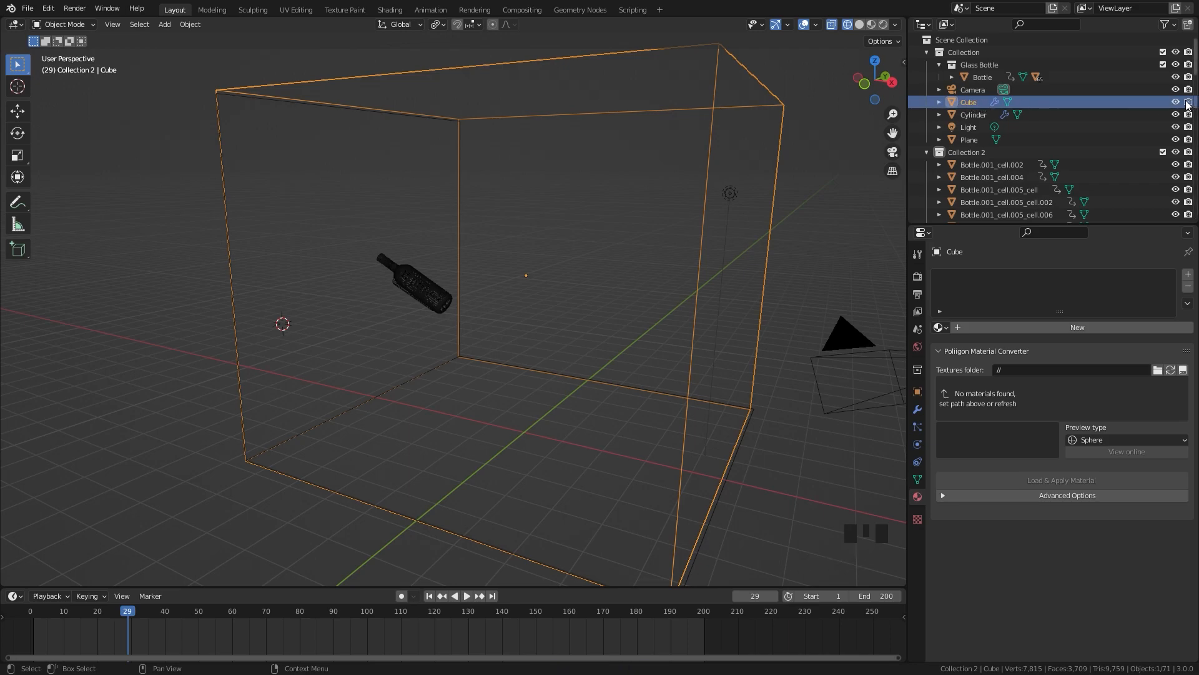
key(i)
Step: Keyframe the domain cube as enabled in renders at frame 30
key(Right)
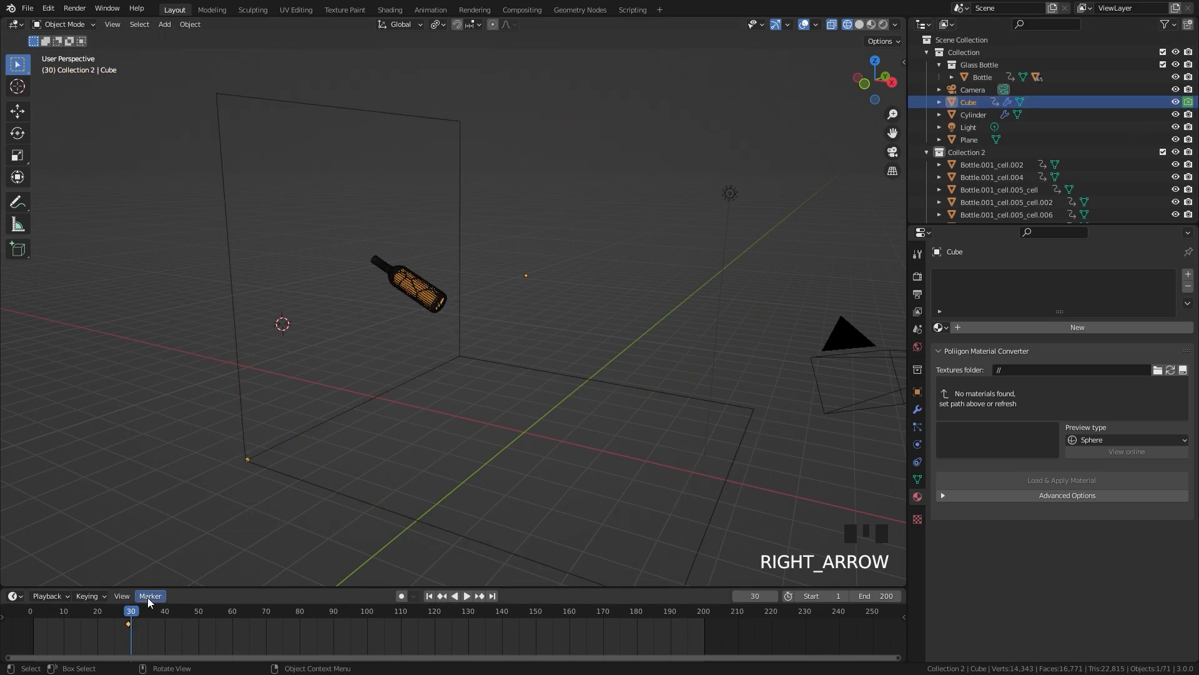
click(1188, 102)
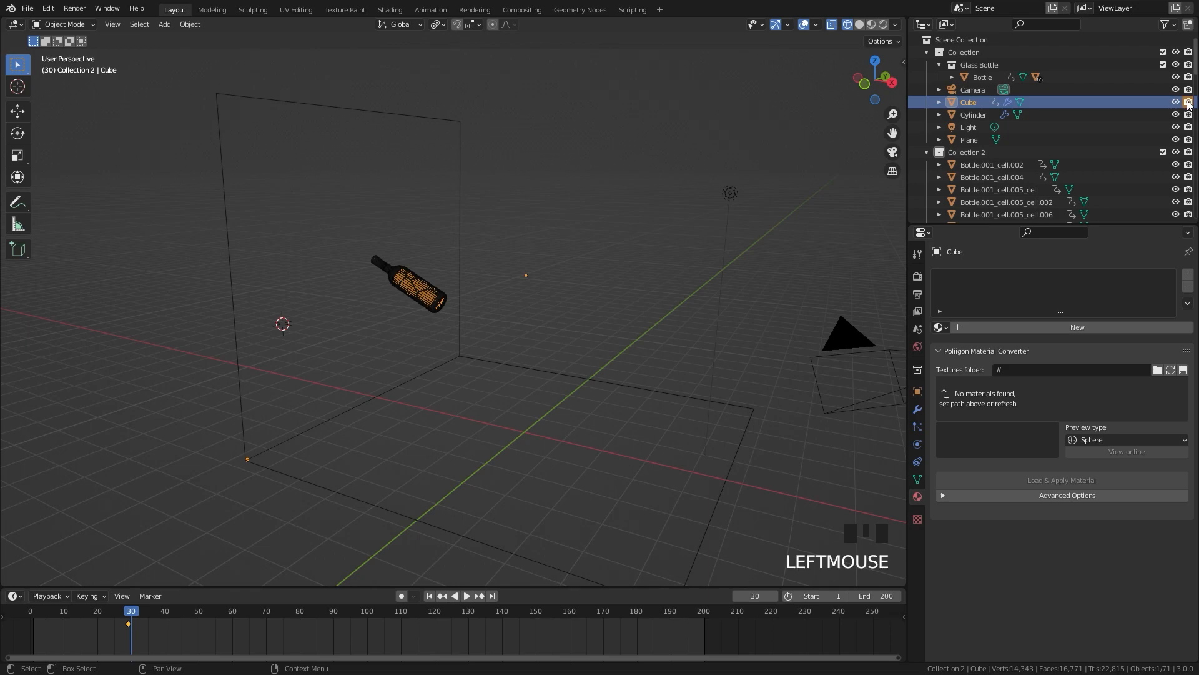
key(i)
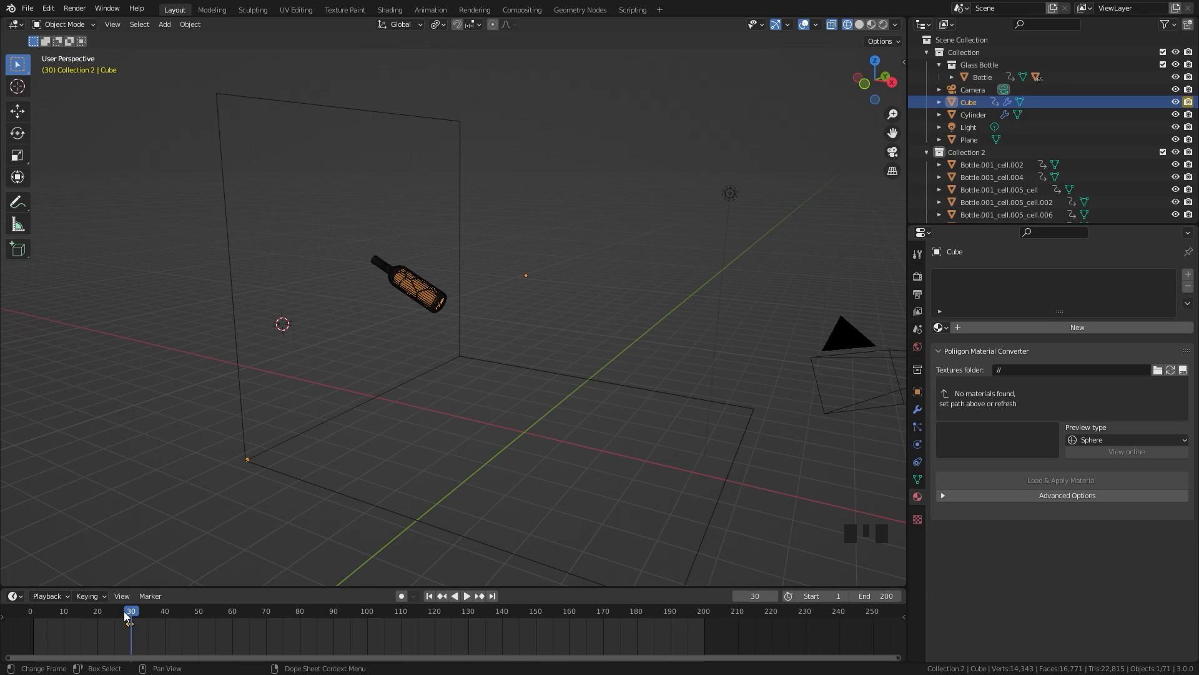
Step: Play the animation in solid shading and examine the liquid mesh and shards around the impact on the wall
key(space)
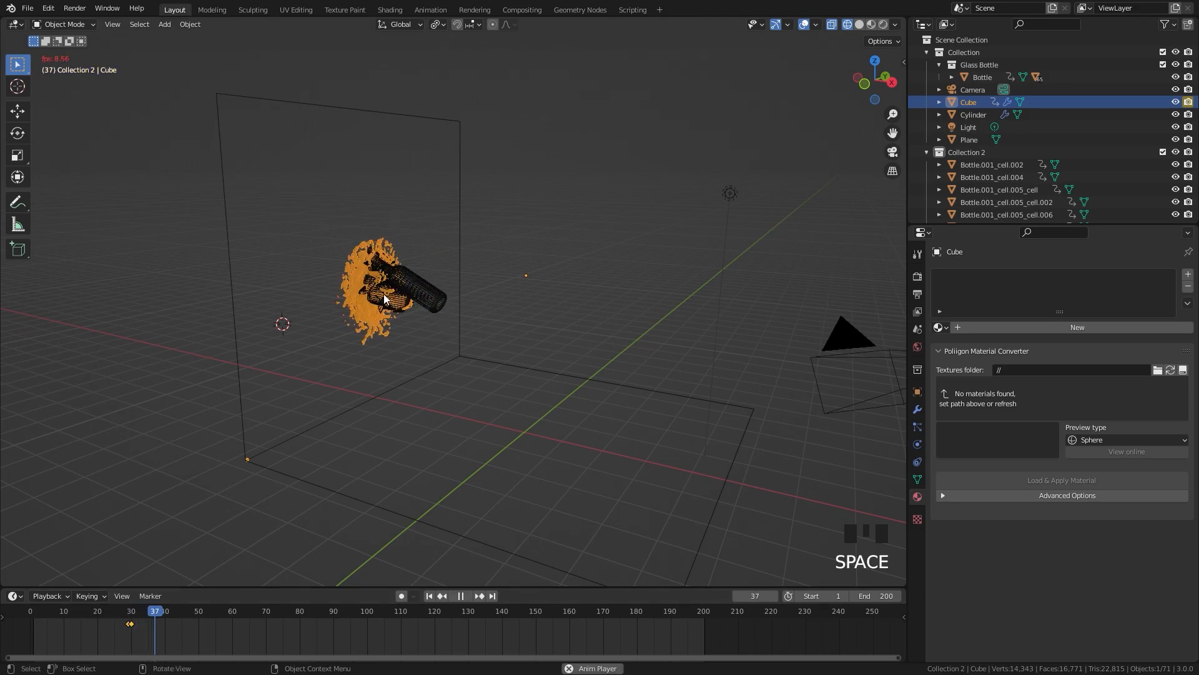
key(z)
scroll(329, 324, up, 3)
key(space)
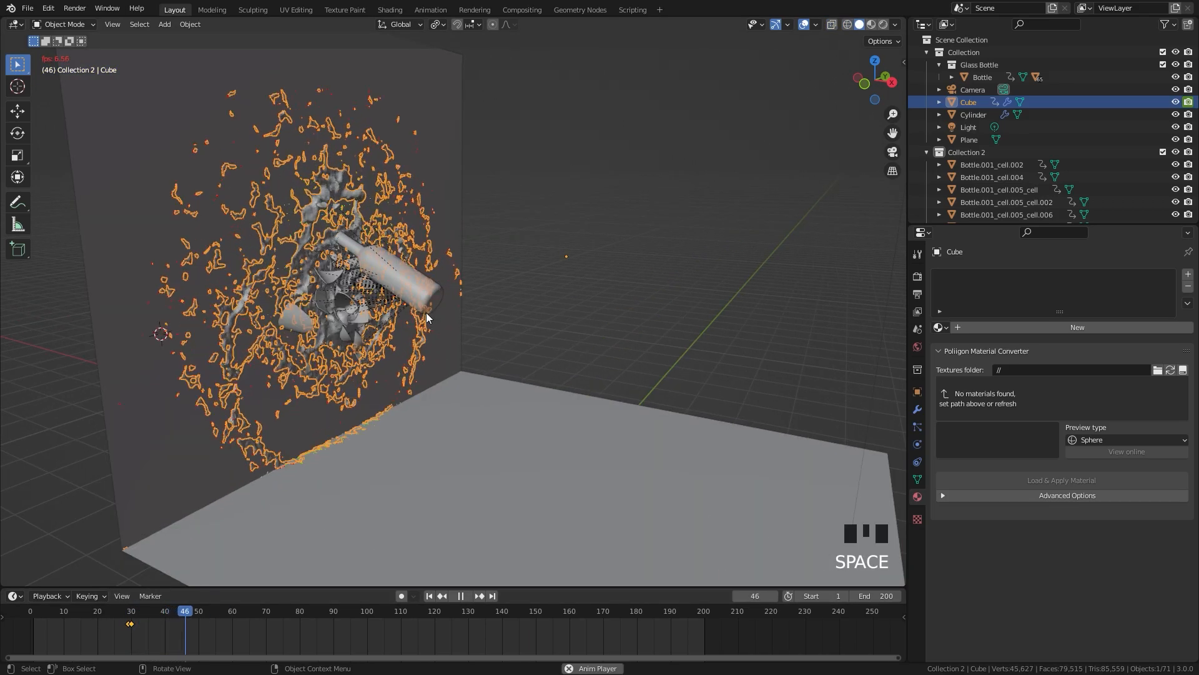
key(space)
middle_drag(426, 318, 482, 236)
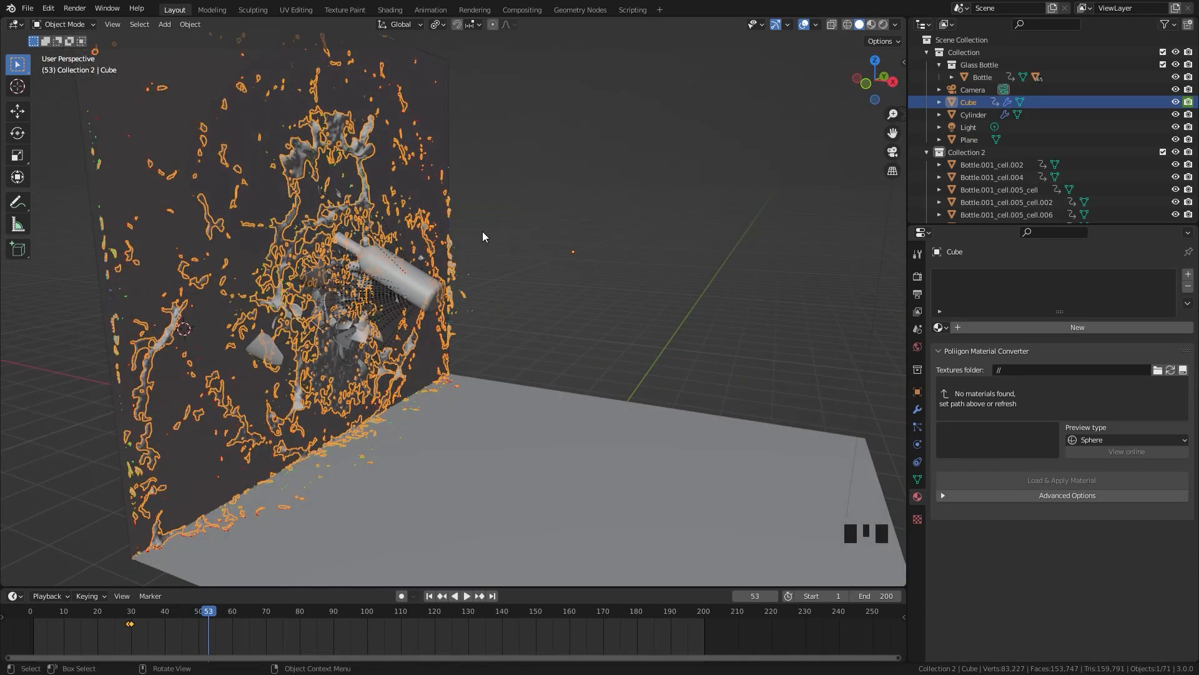
Step: Hide the liquid cylinder inside the bottle in the viewport and disable it in renders
key(shift+z)
middle_drag(455, 281, 519, 263)
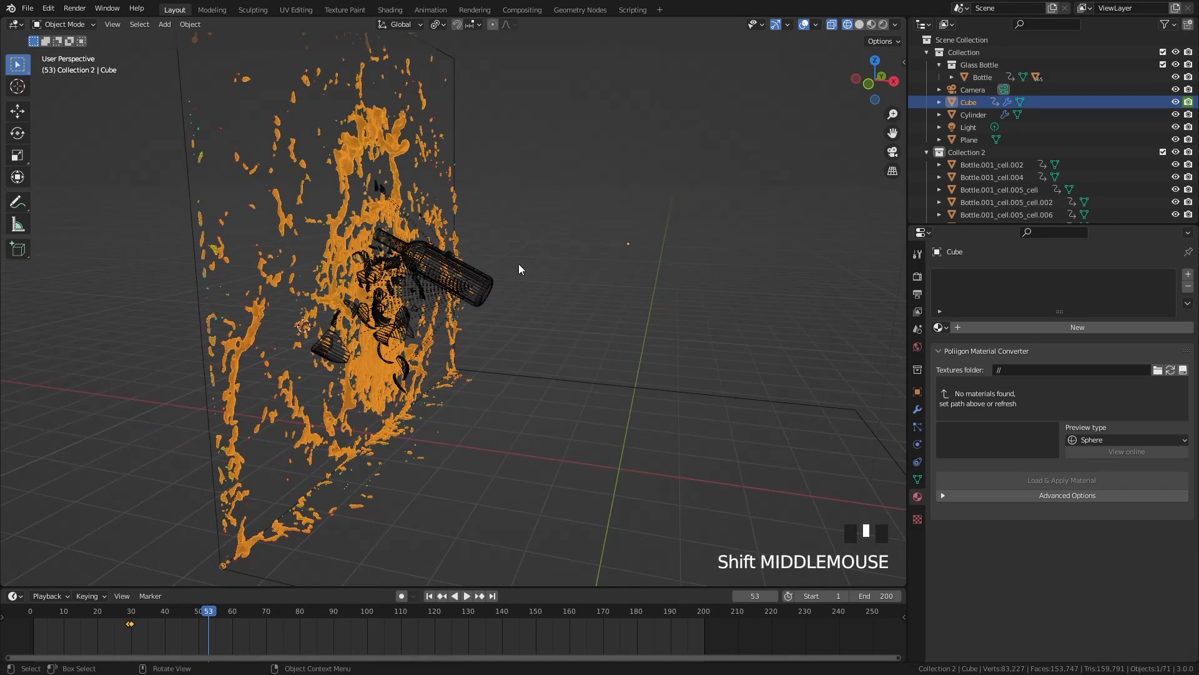
click(479, 277)
click(480, 277)
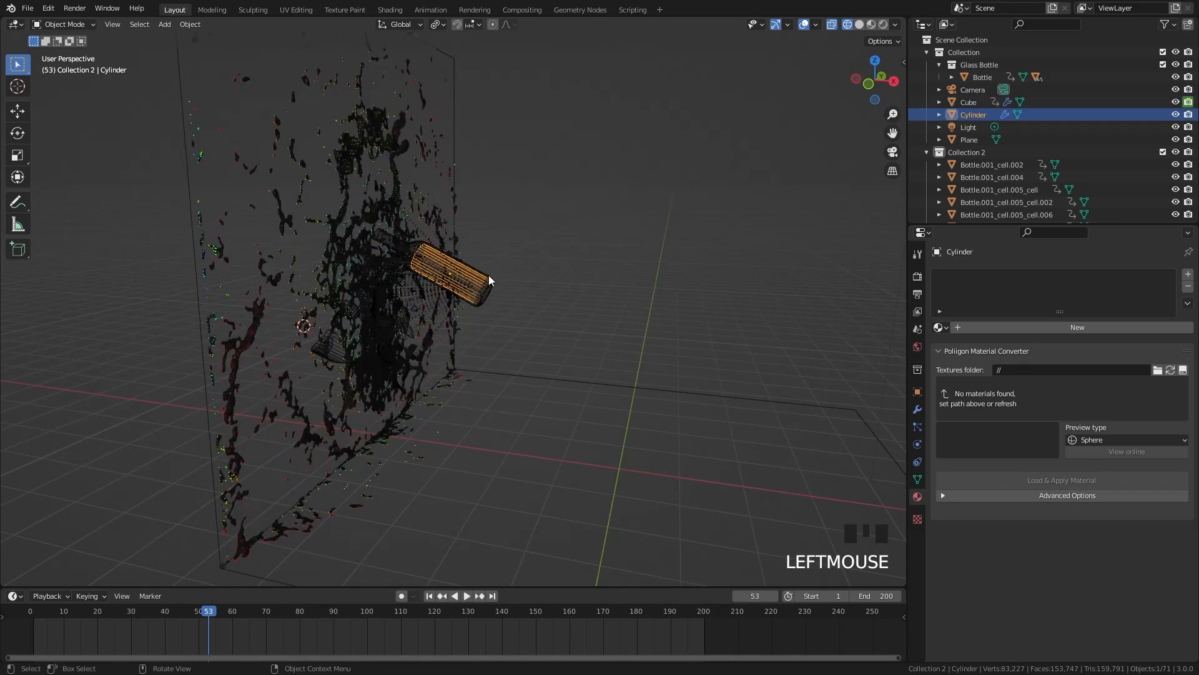
click(1175, 115)
click(1188, 116)
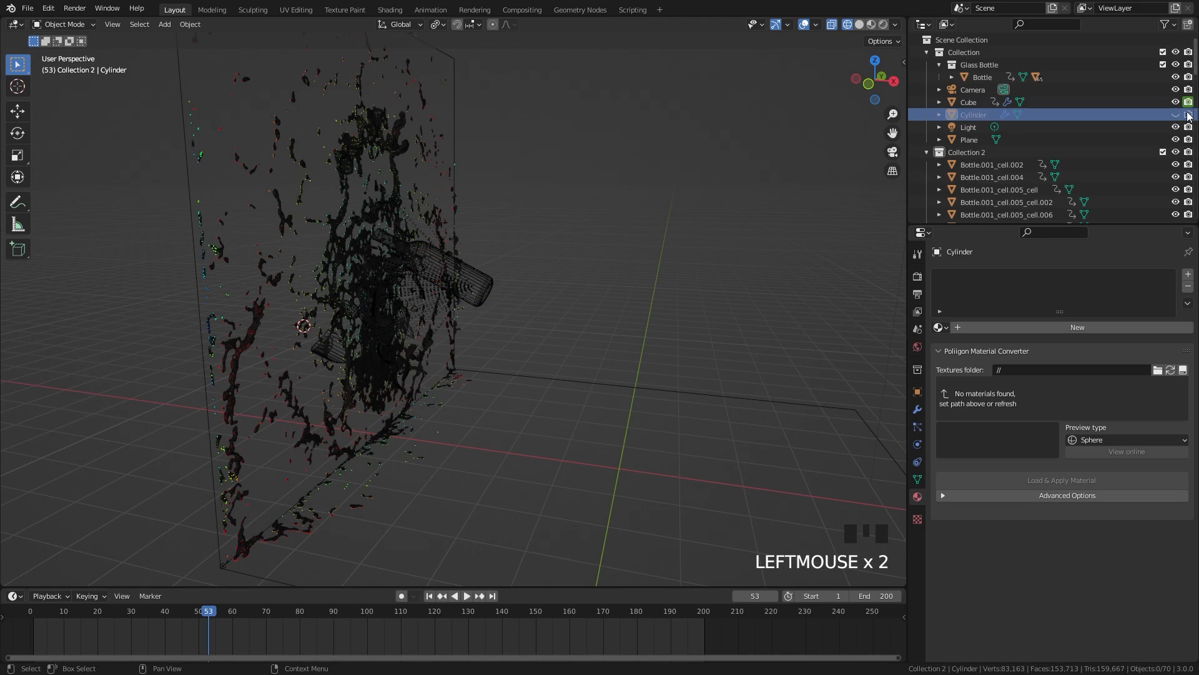
Step: Keyframe the intact bottle as enabled in renders at frame 29 and disabled in renders at frame 30
click(489, 286)
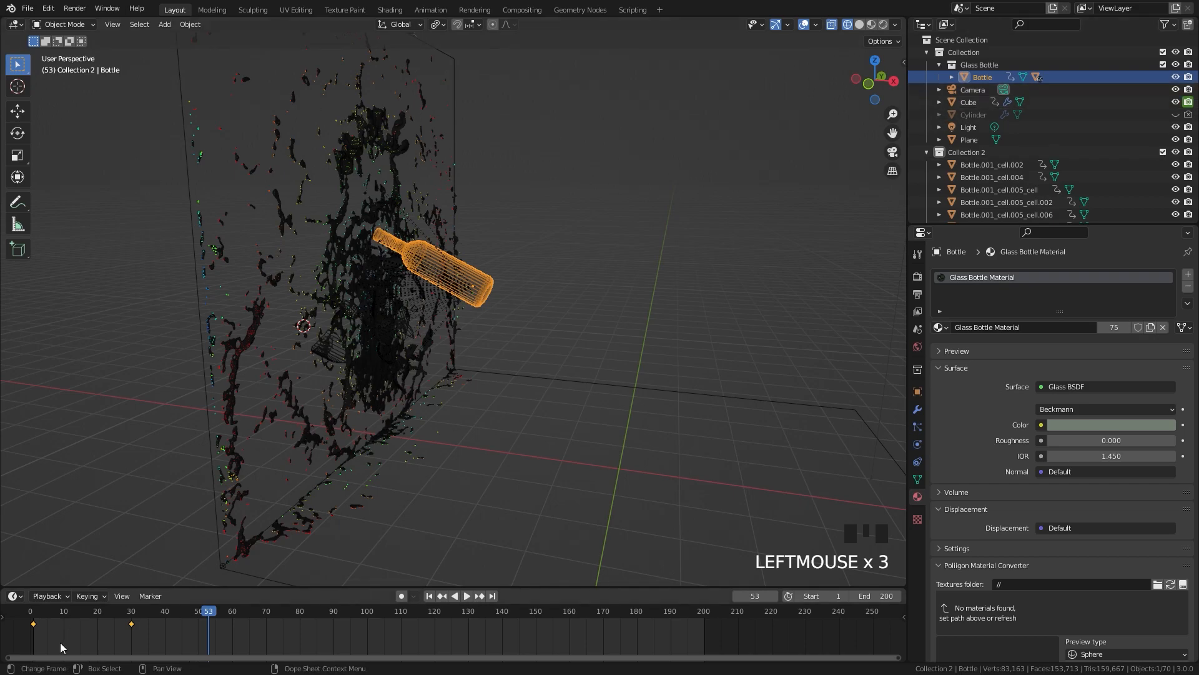
click(130, 615)
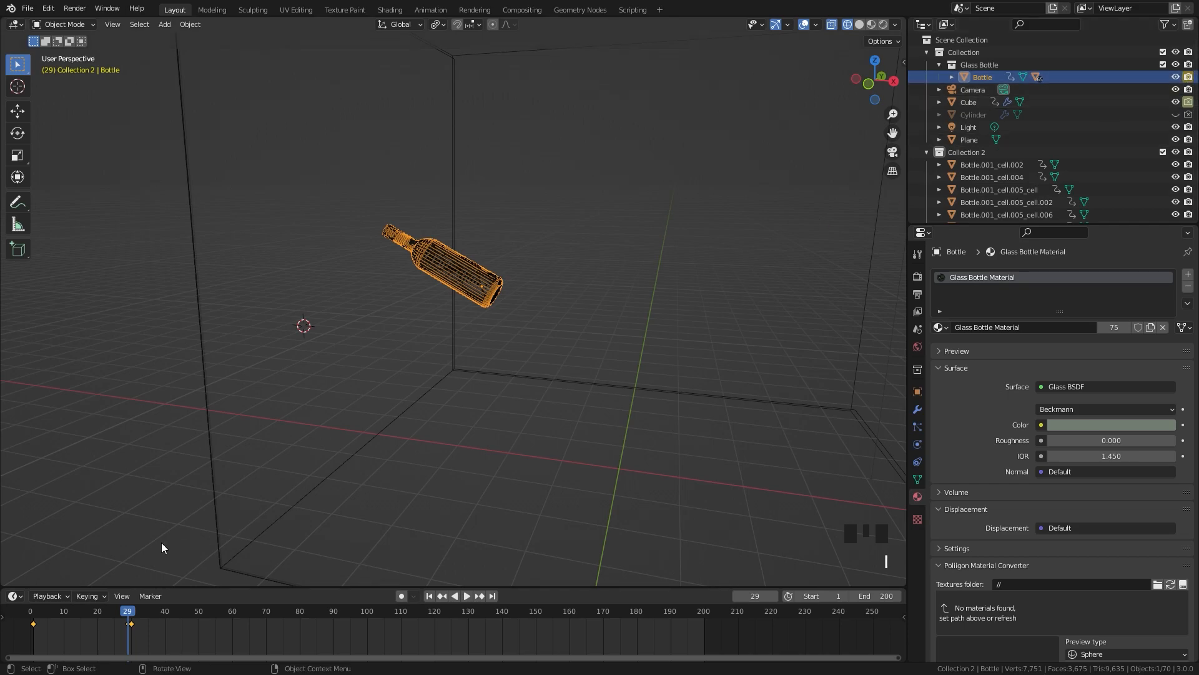
key(Right)
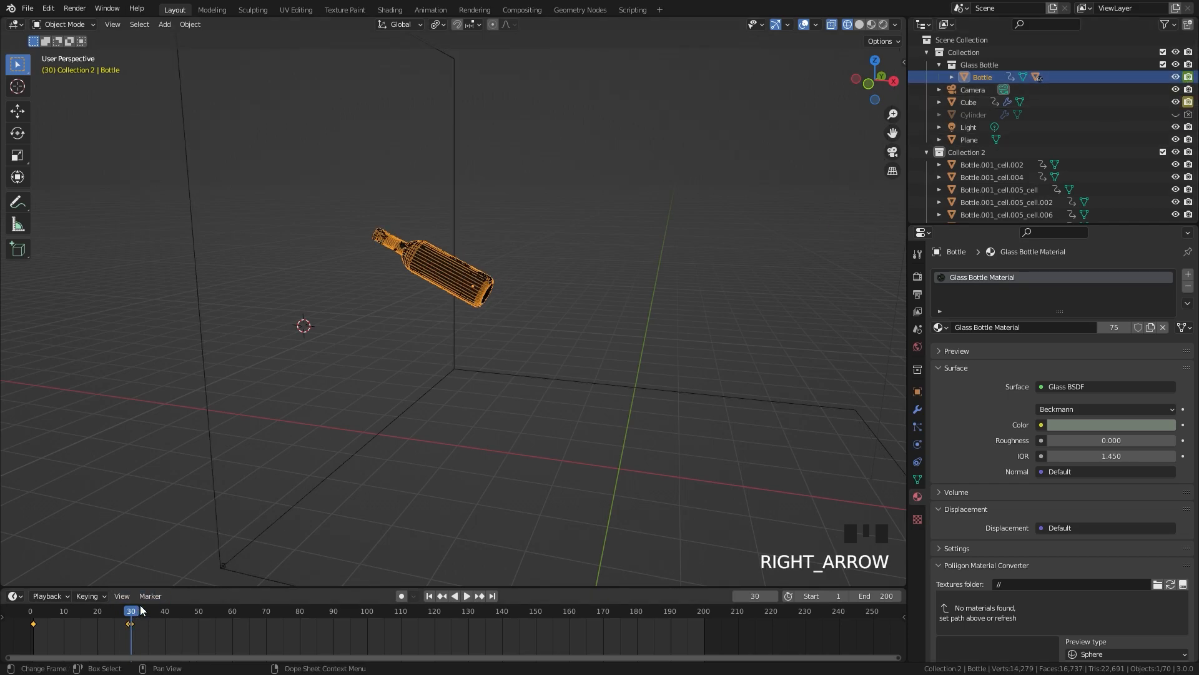
click(1189, 77)
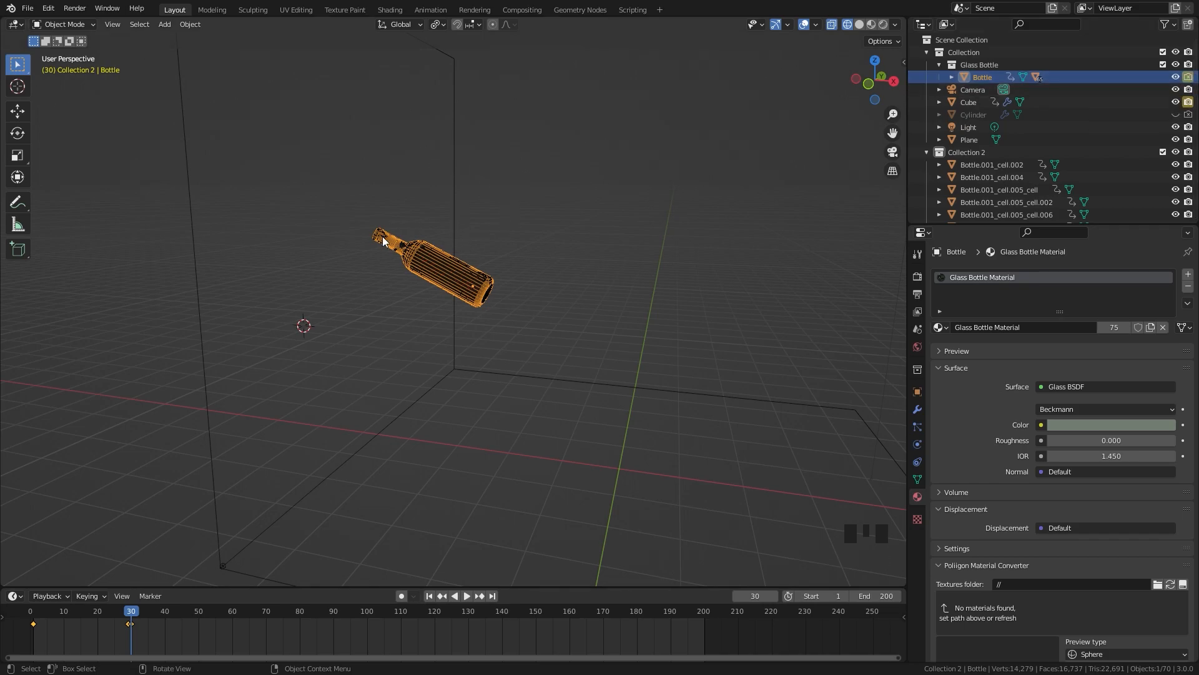
Step: Give the domain cube a new material with a Glass BSDF surface and a roughness of 0
scroll(454, 282, down, 2)
middle_drag(454, 282, 453, 283)
click(453, 282)
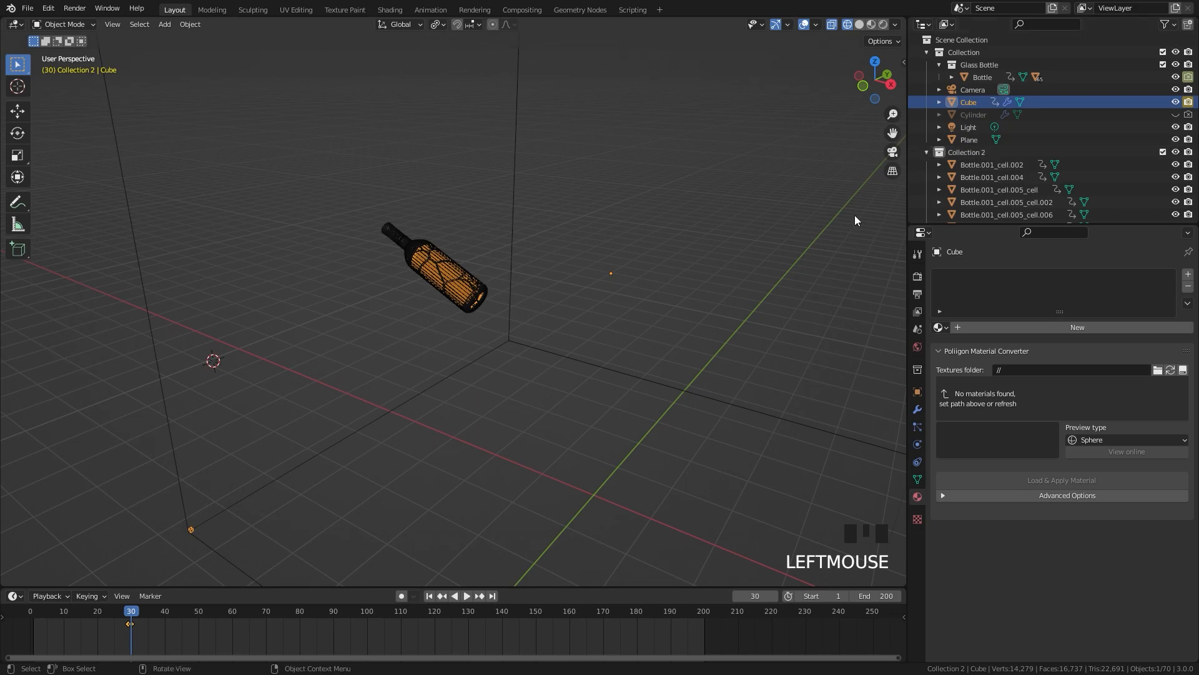
middle_drag(558, 345, 1063, 330)
click(1066, 329)
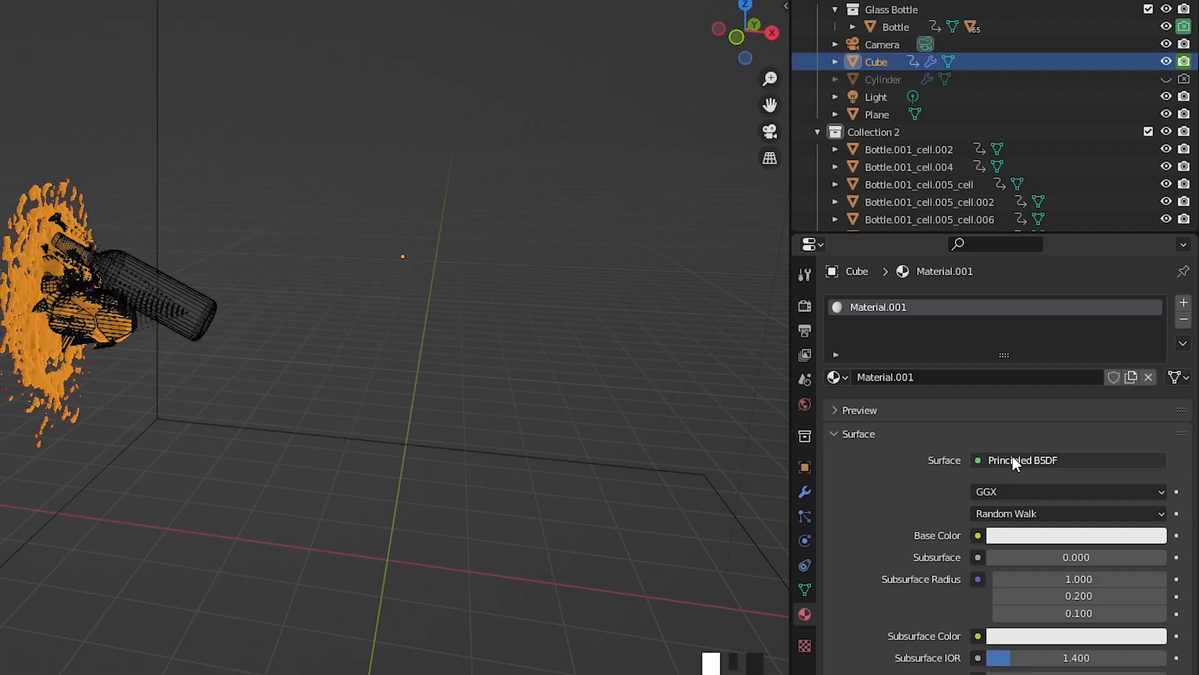
click(1013, 459)
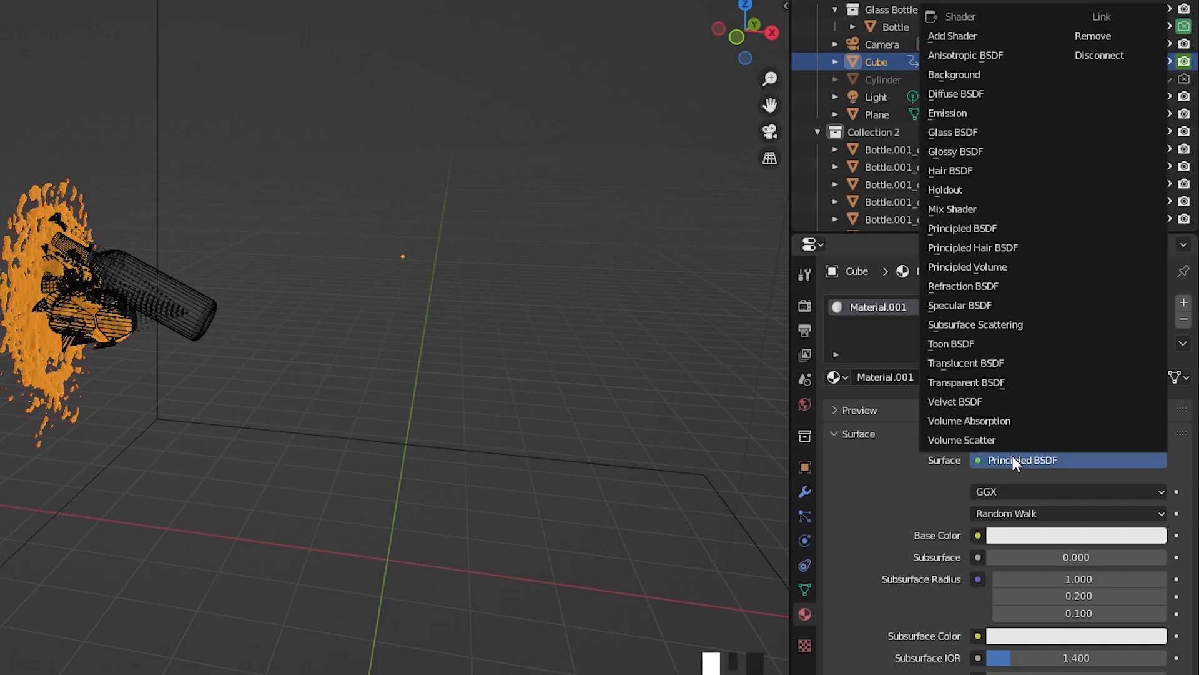
click(956, 133)
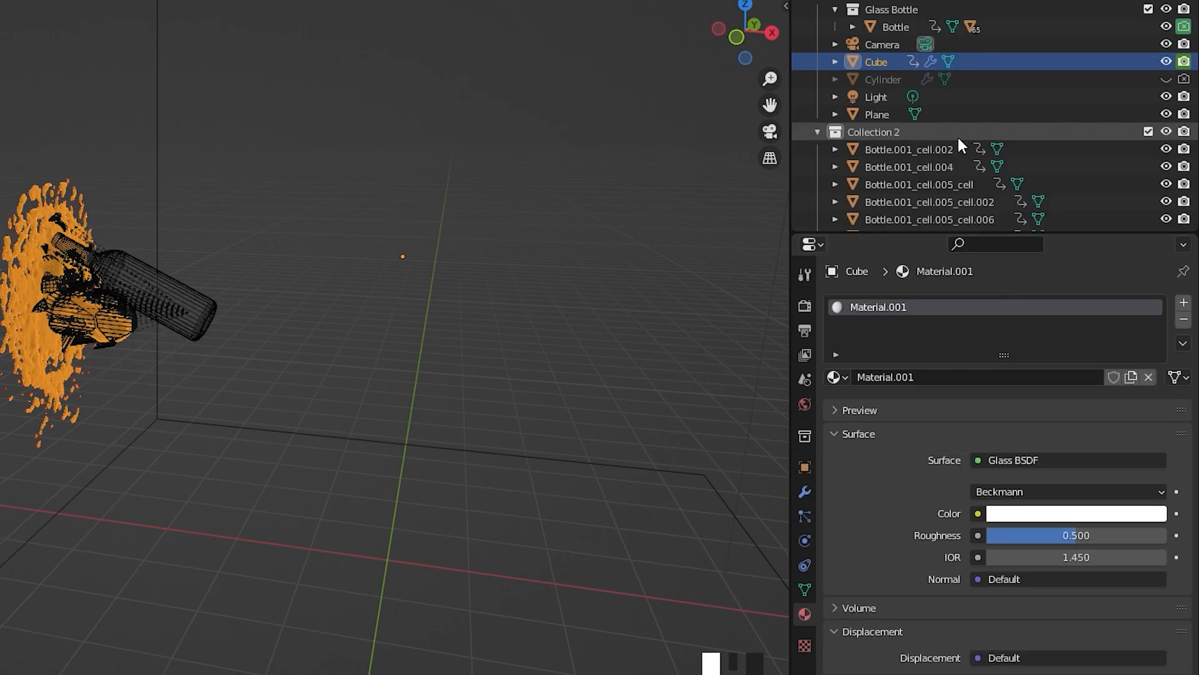
drag(1077, 535, 987, 534)
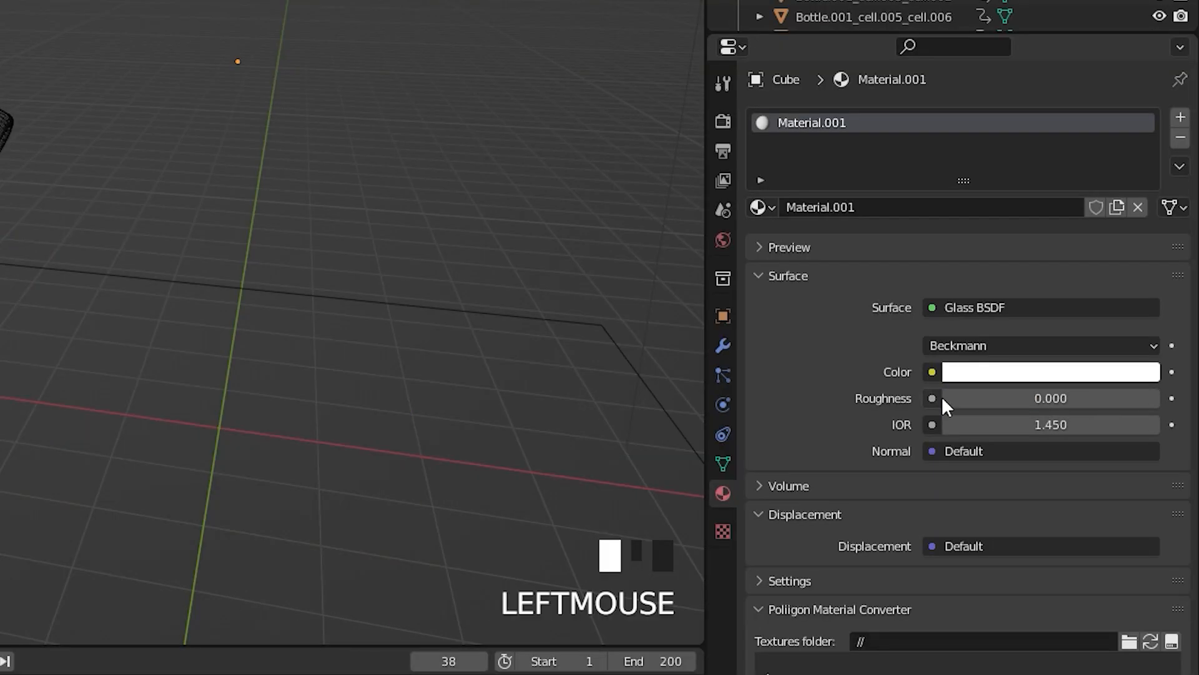
Step: Set the liquid material's glass color to hex D47C7B
click(1017, 375)
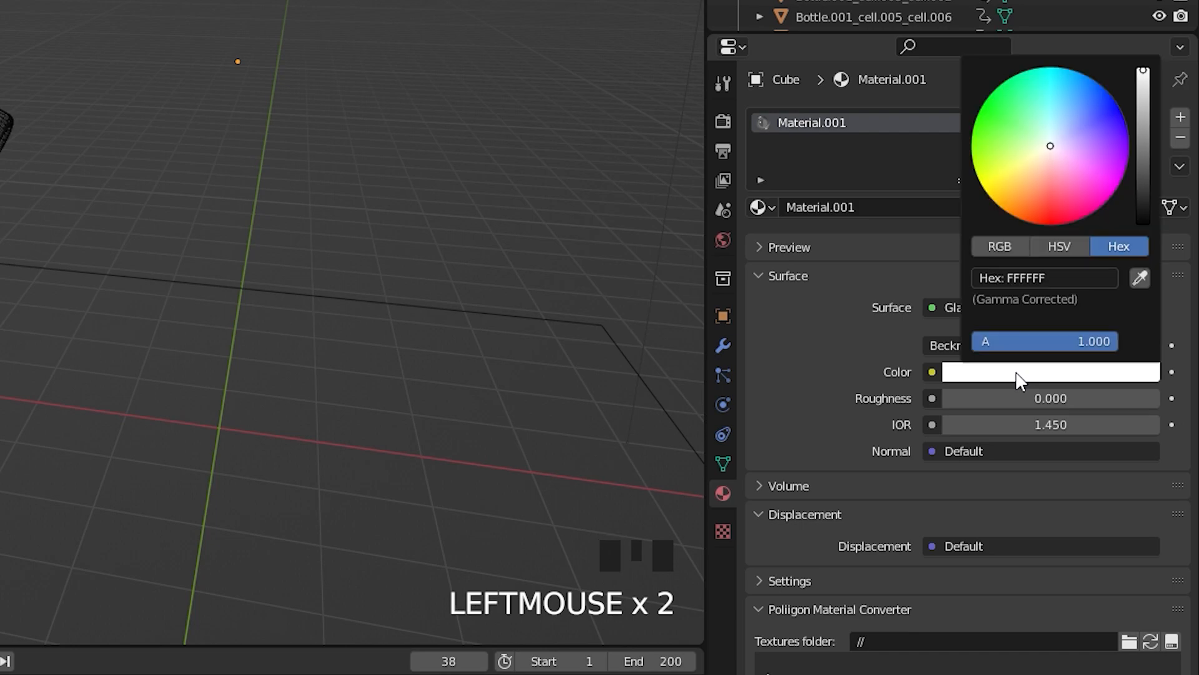
drag(1050, 156, 1042, 188)
click(1069, 282)
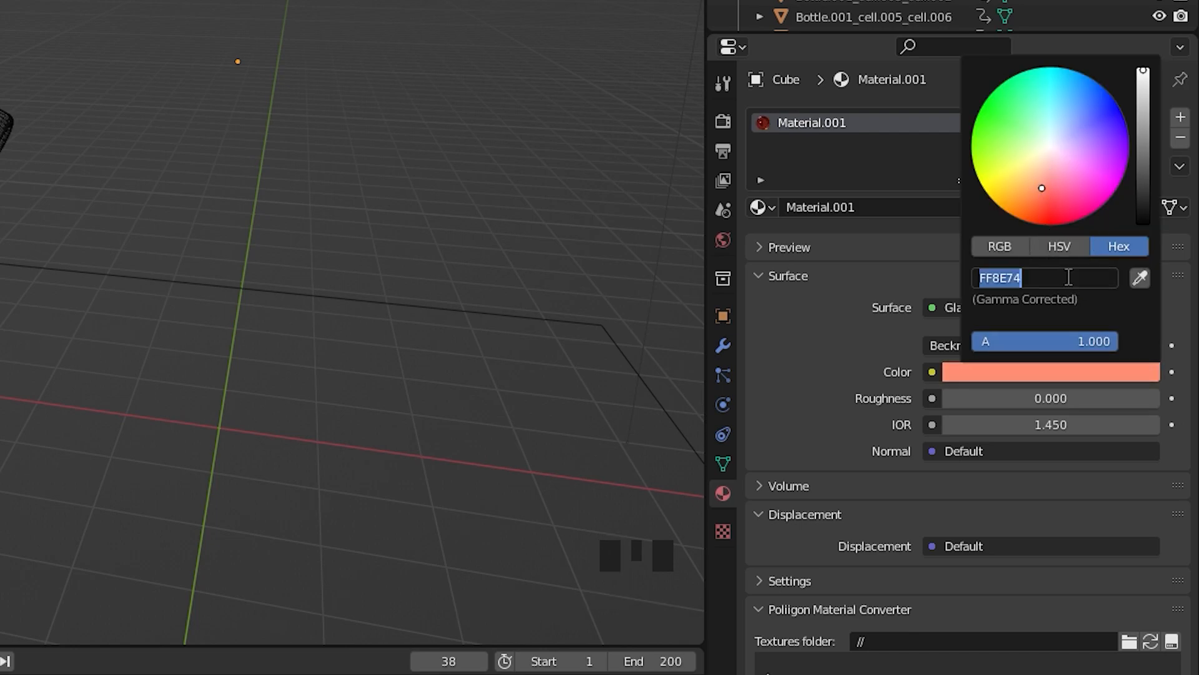
text(D47C7B)
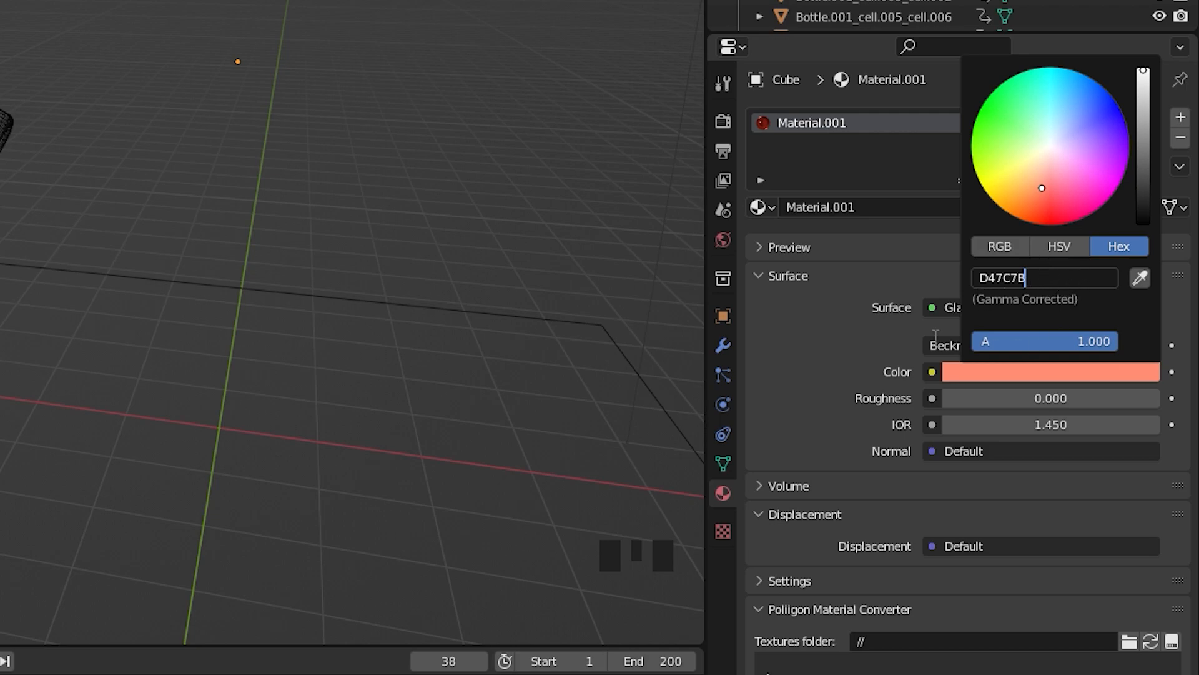
key(Return)
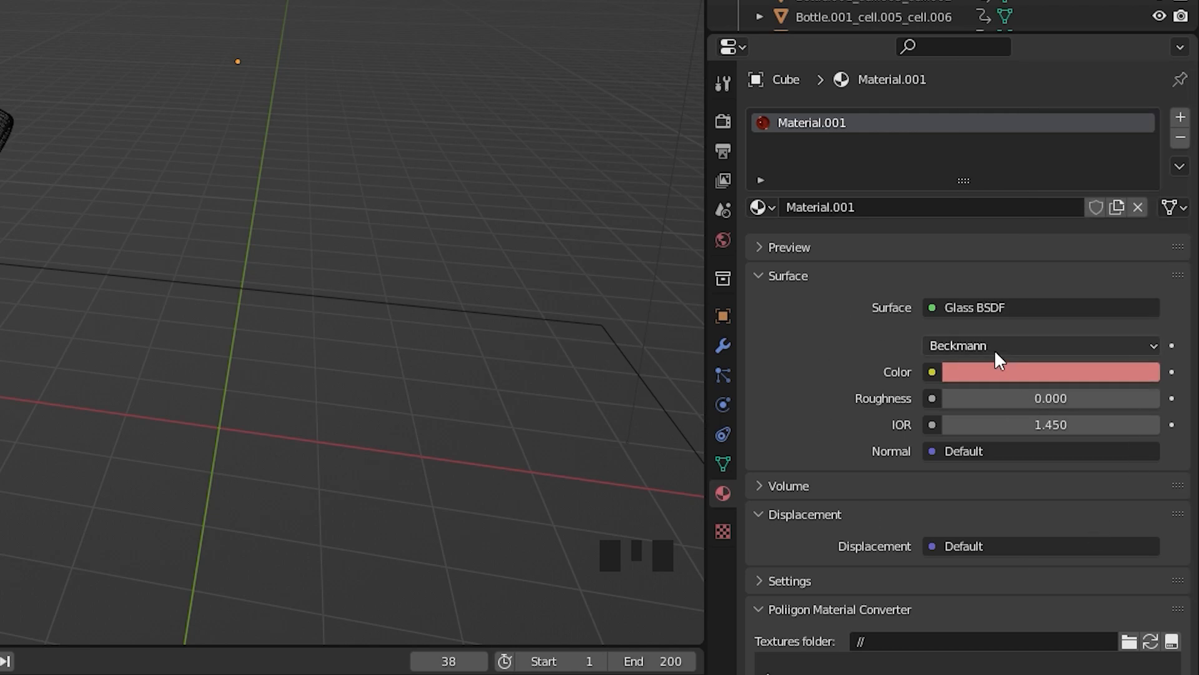
Step: Add a Principled Volume to the liquid material and sample its color from the red surface color
click(788, 485)
scroll(924, 454, down, 3)
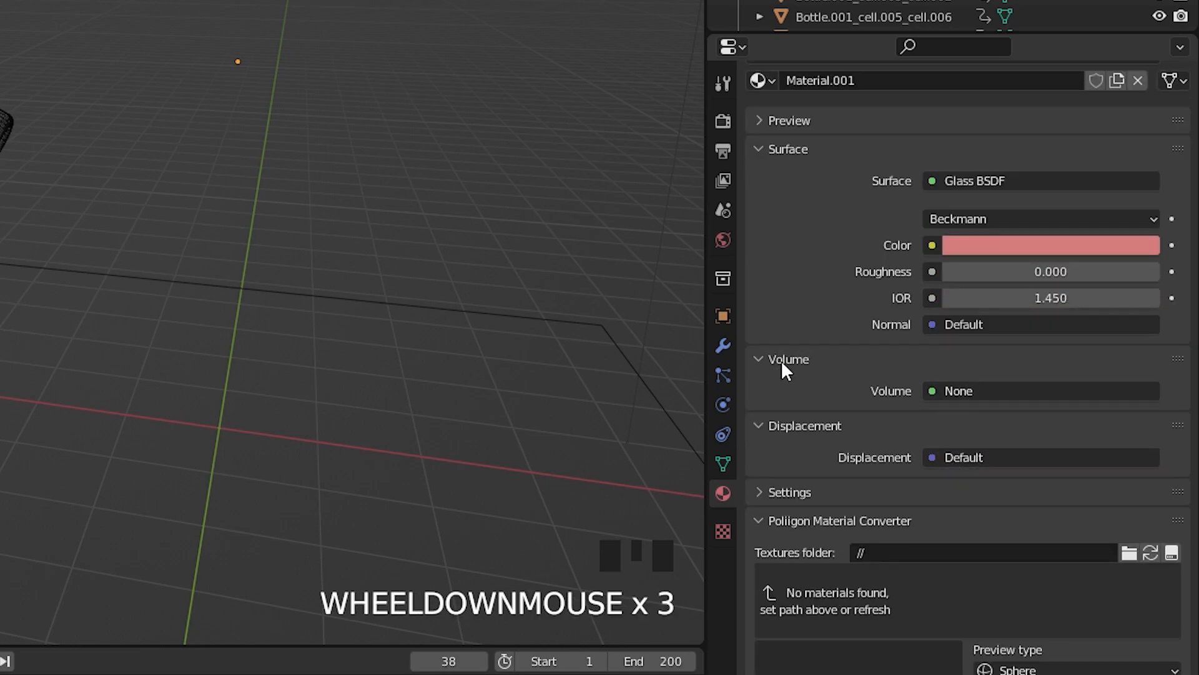
click(996, 389)
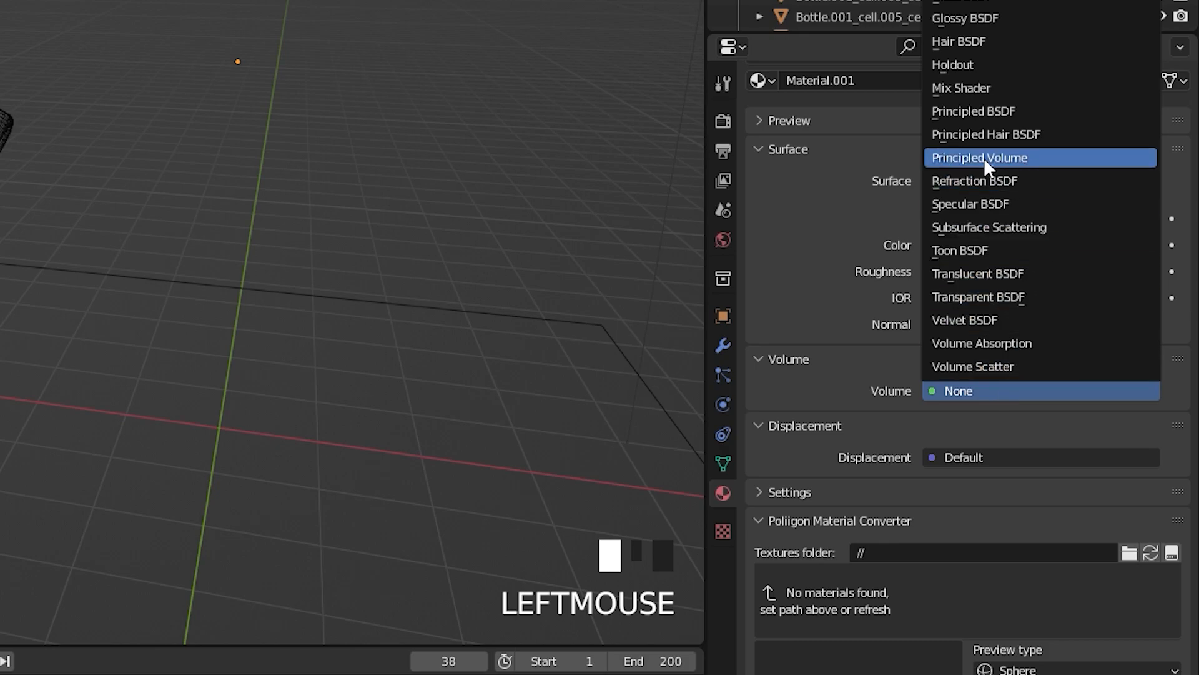
click(1002, 160)
click(996, 427)
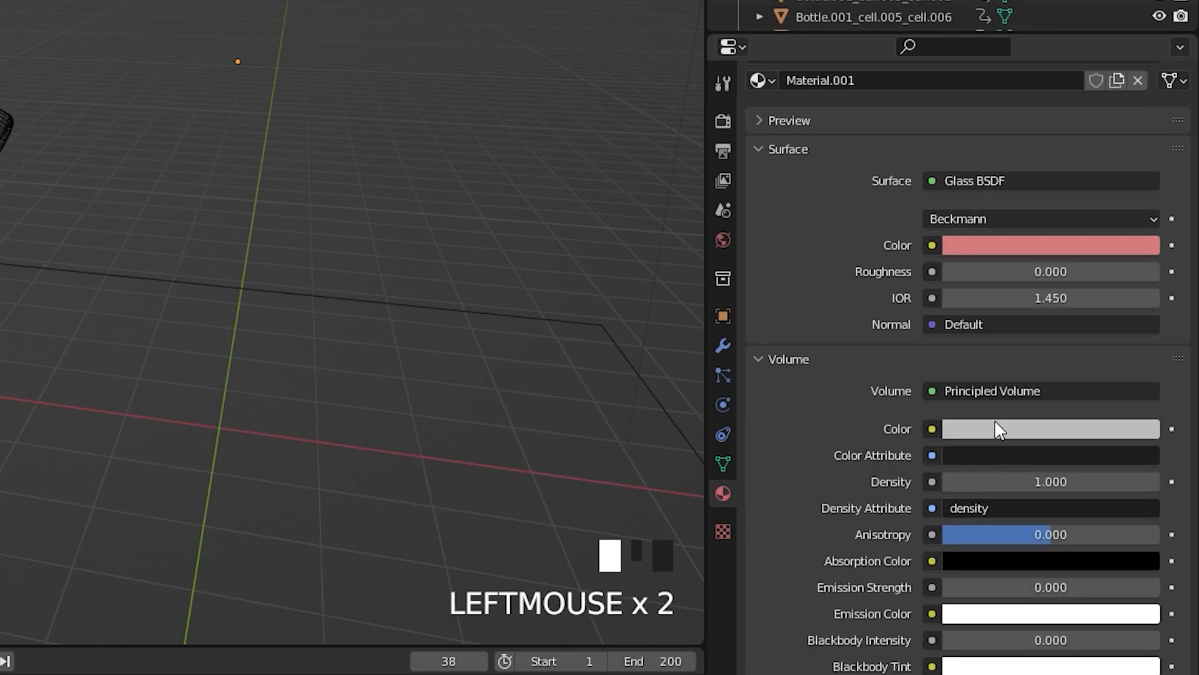
click(1141, 335)
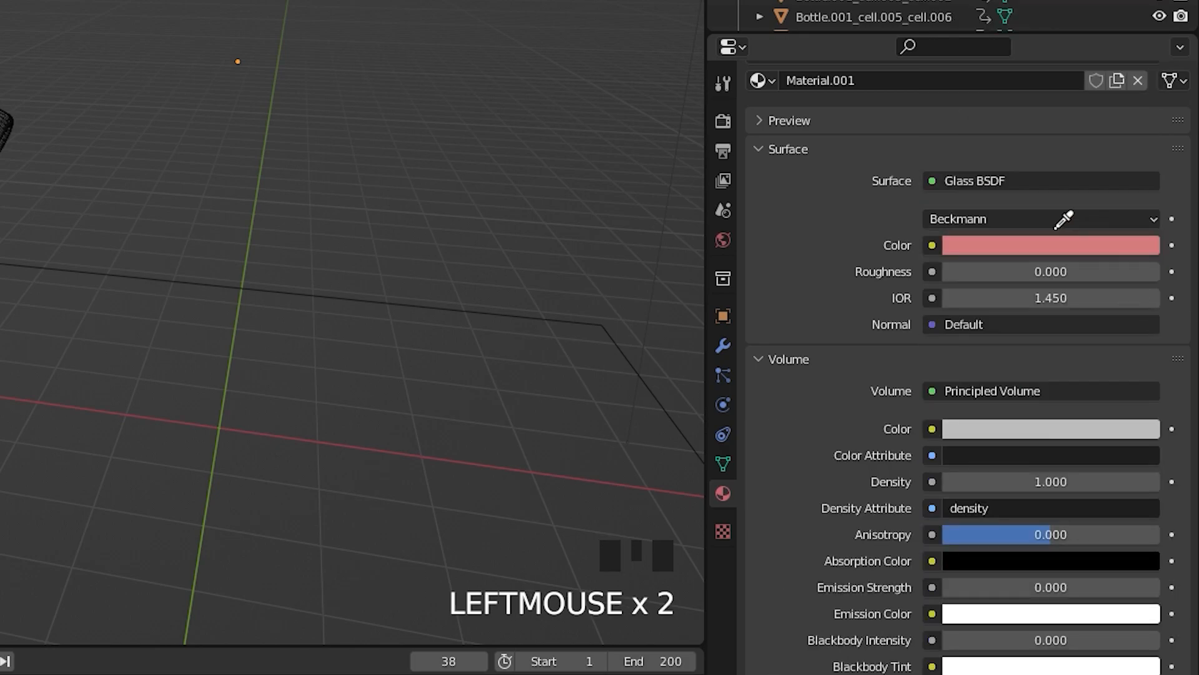
click(1003, 245)
Step: Set the liquid material's volume density to 10 and check the result in the material preview
click(1028, 480)
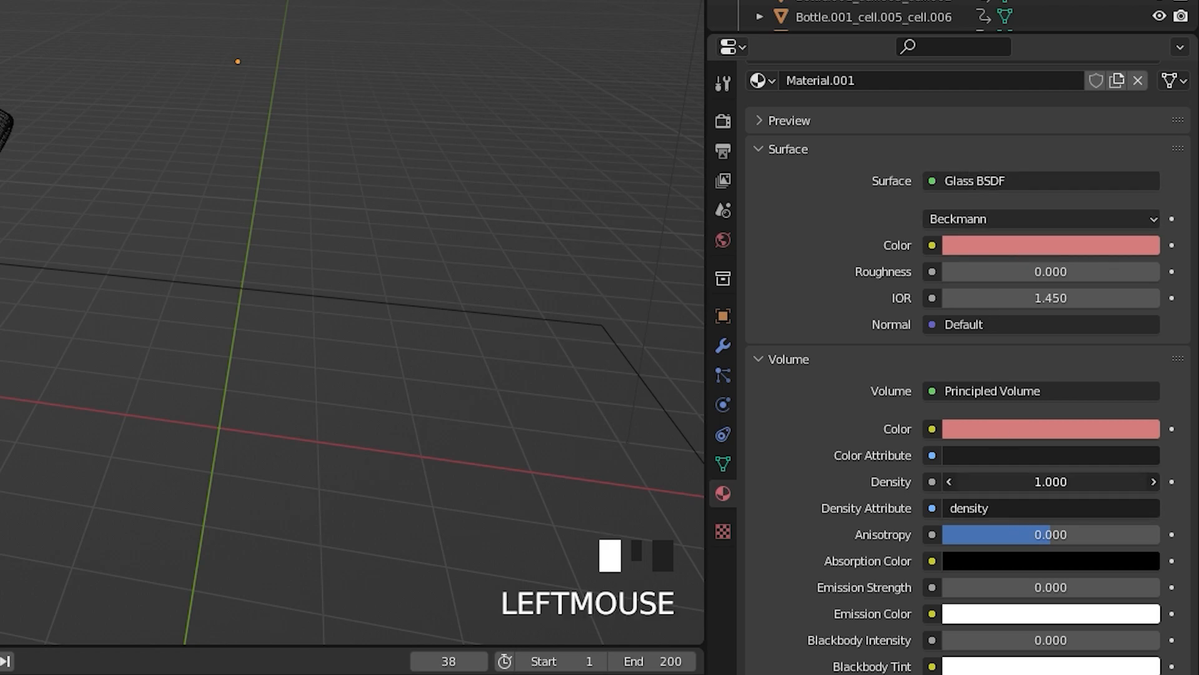
click(1028, 479)
text(0)
key(Return)
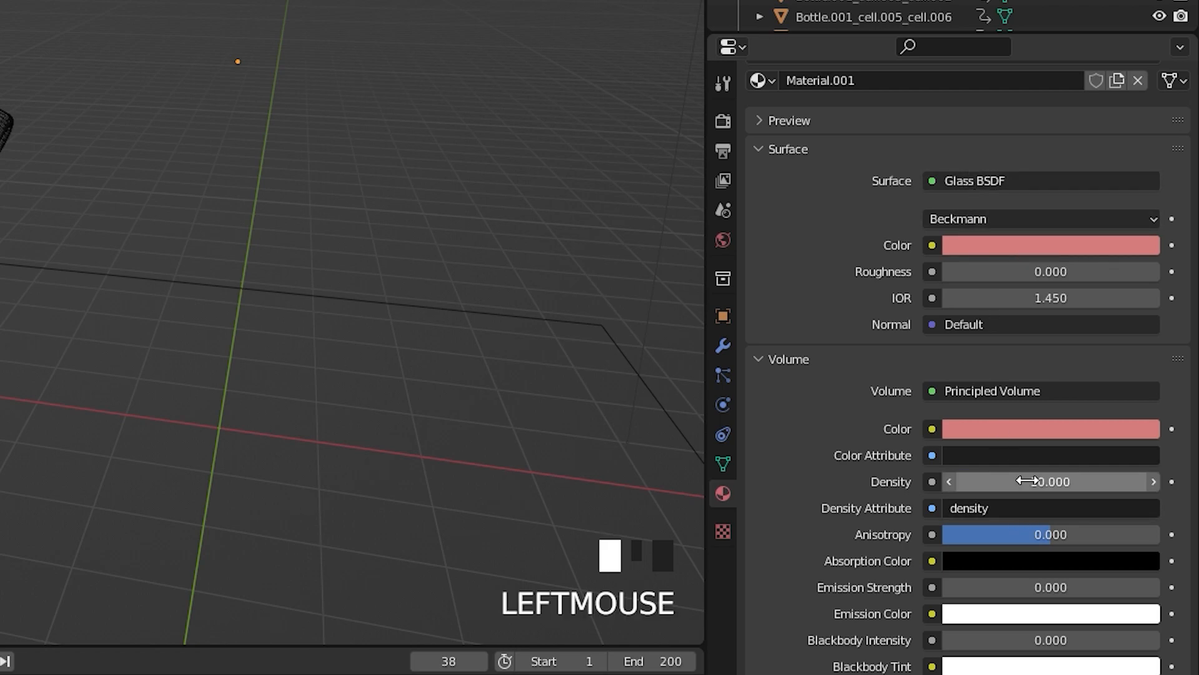
click(790, 121)
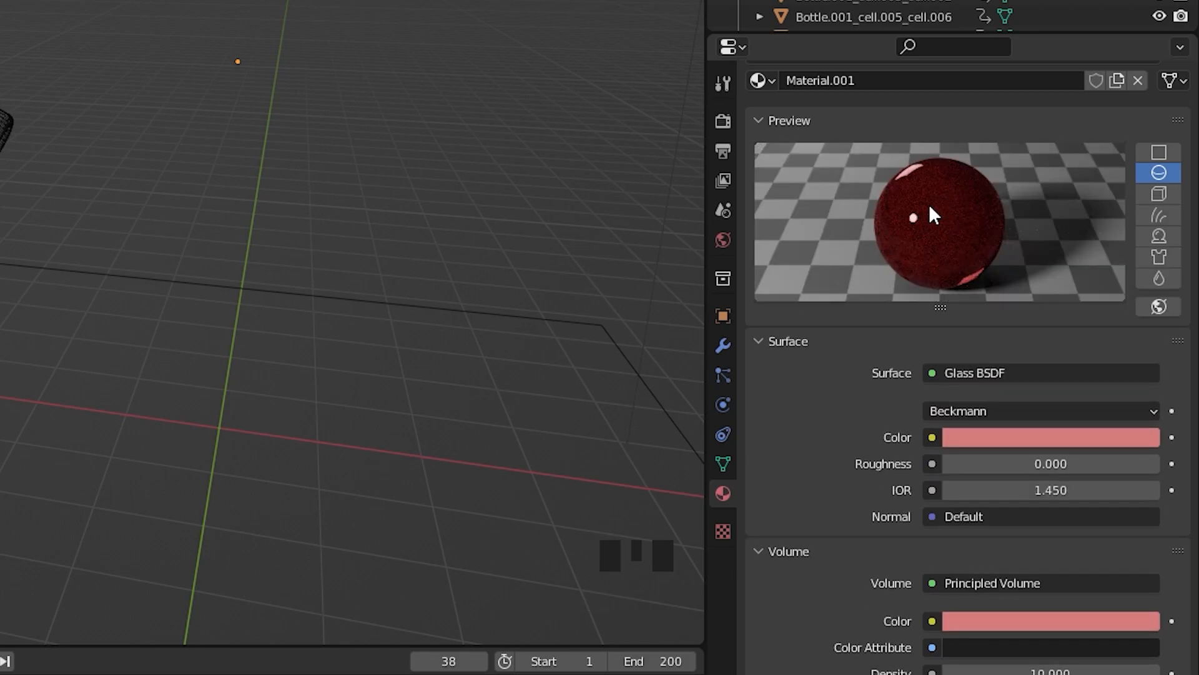
click(786, 121)
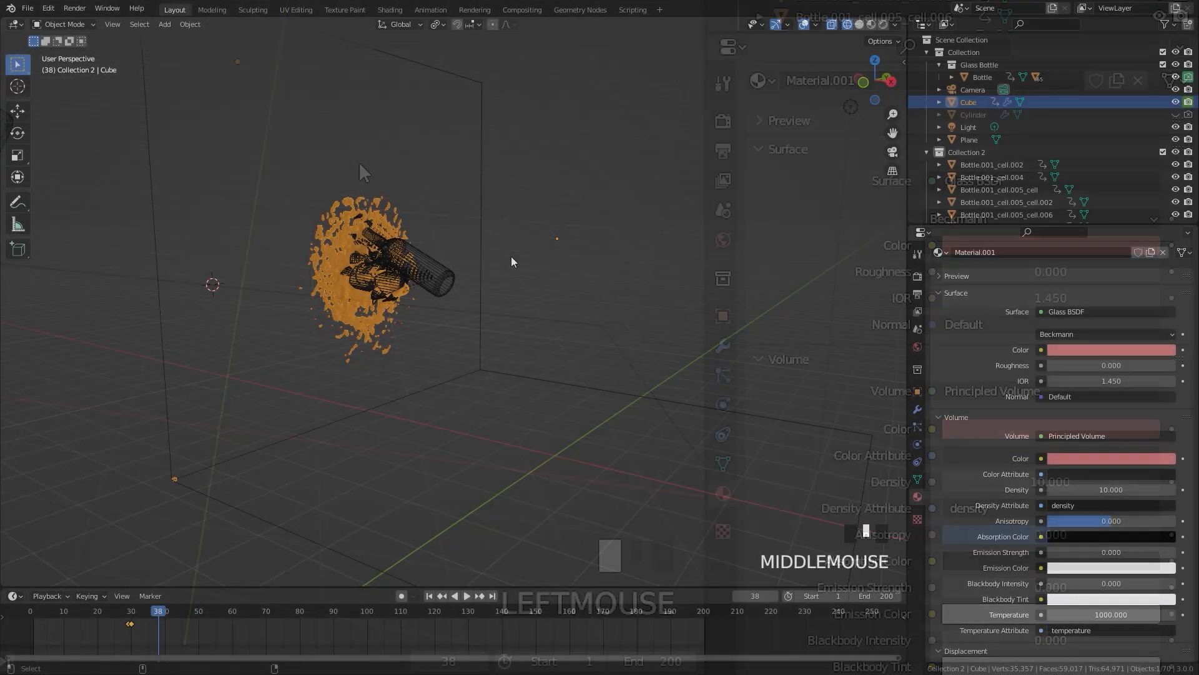
Step: Align the camera to the current view and pull it back along its local Z axis to frame the wall and floor
key(ctrl+alt+KP_0)
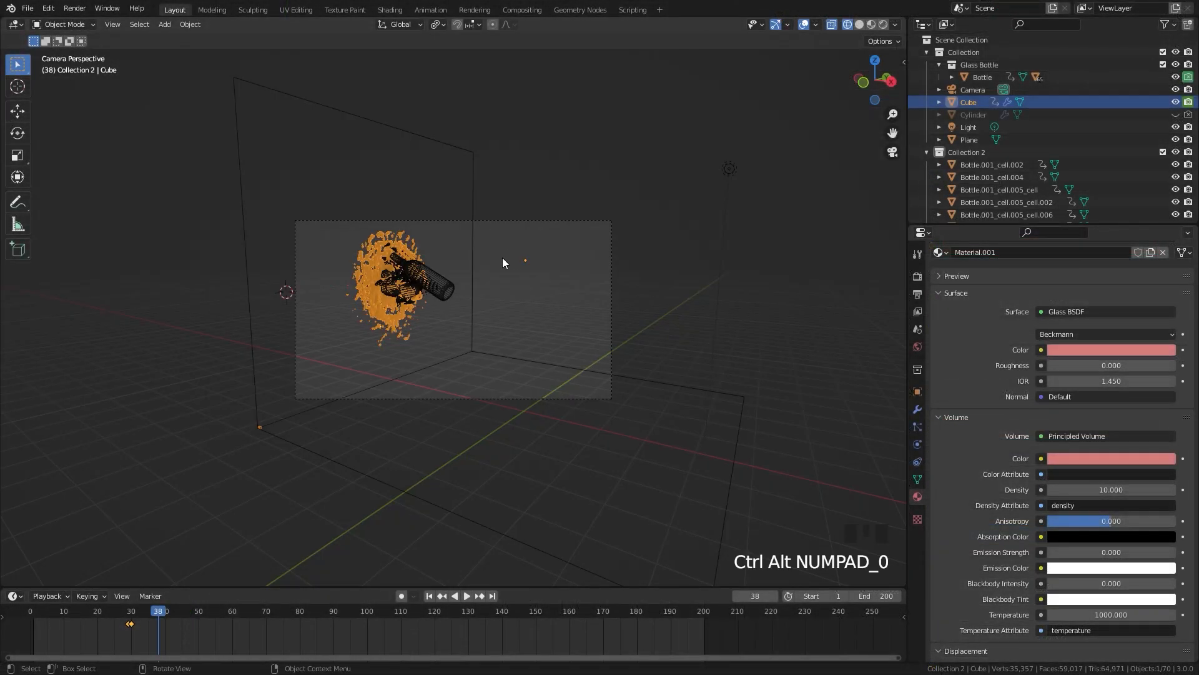
click(560, 229)
key(g)
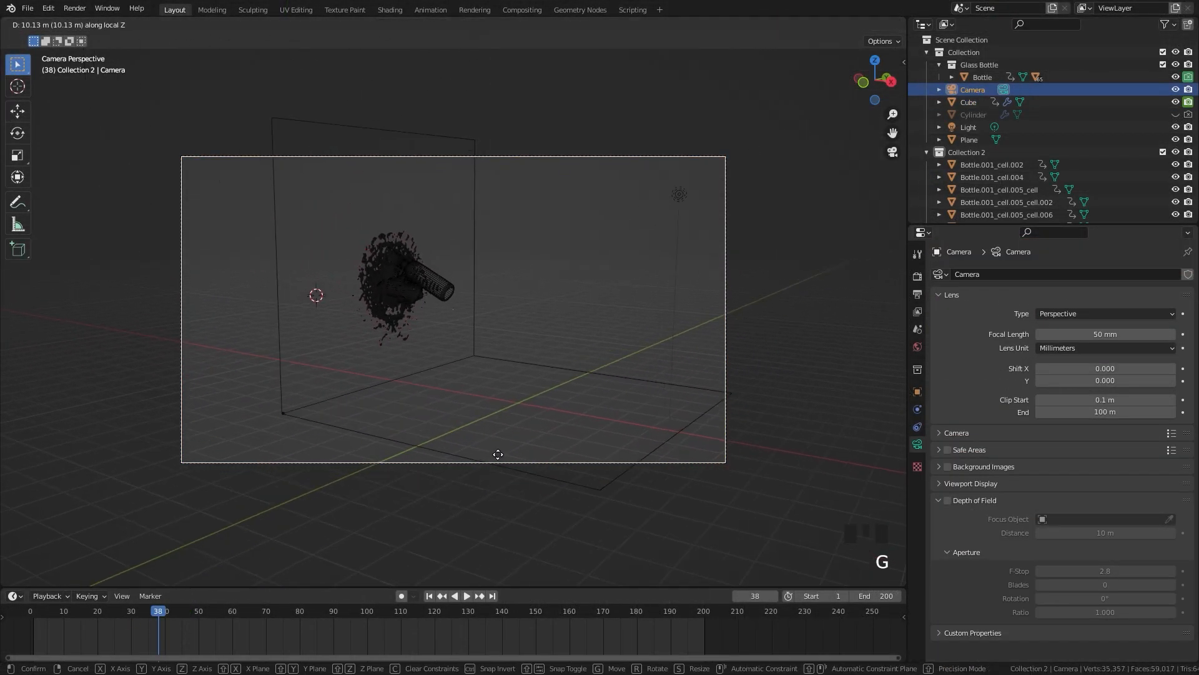
click(447, 313)
scroll(449, 306, down, 3)
key(r)
key(g)
click(471, 395)
Step: Switch the viewport to rendered shading and rotate the camera slightly around the global Z axis
key(z)
key(r)
key(z)
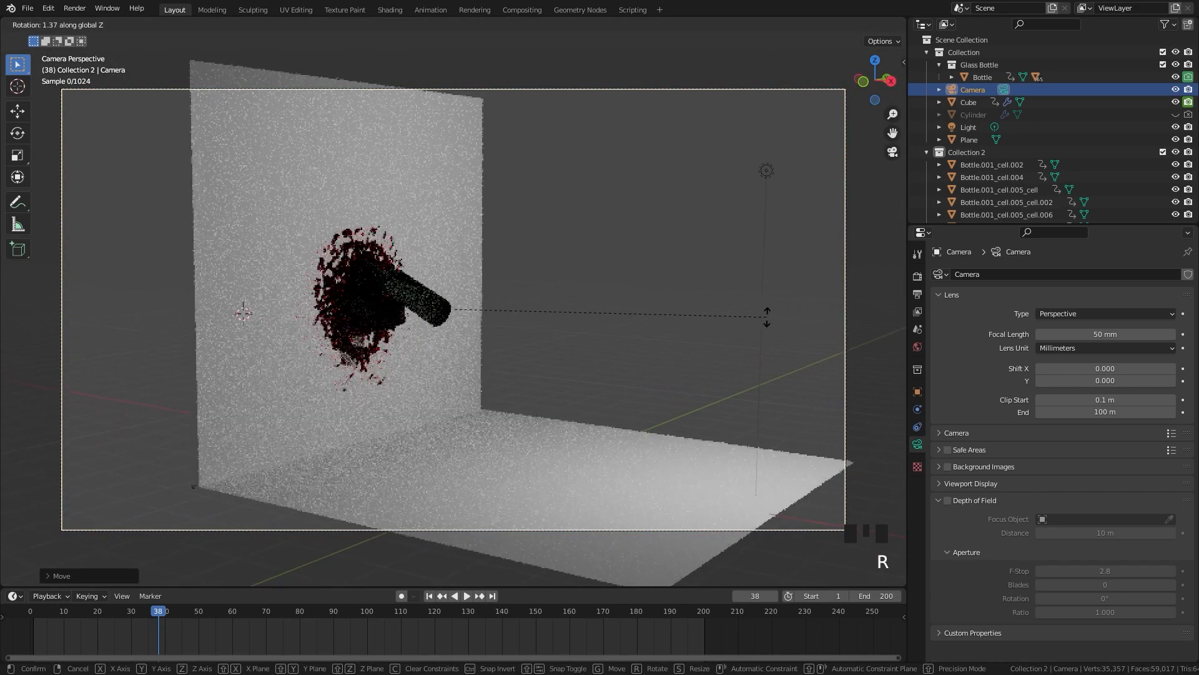
click(765, 323)
Step: Give the wall-and-floor plane a new Principled BSDF material with a roughness of 0.1
click(754, 469)
click(1077, 327)
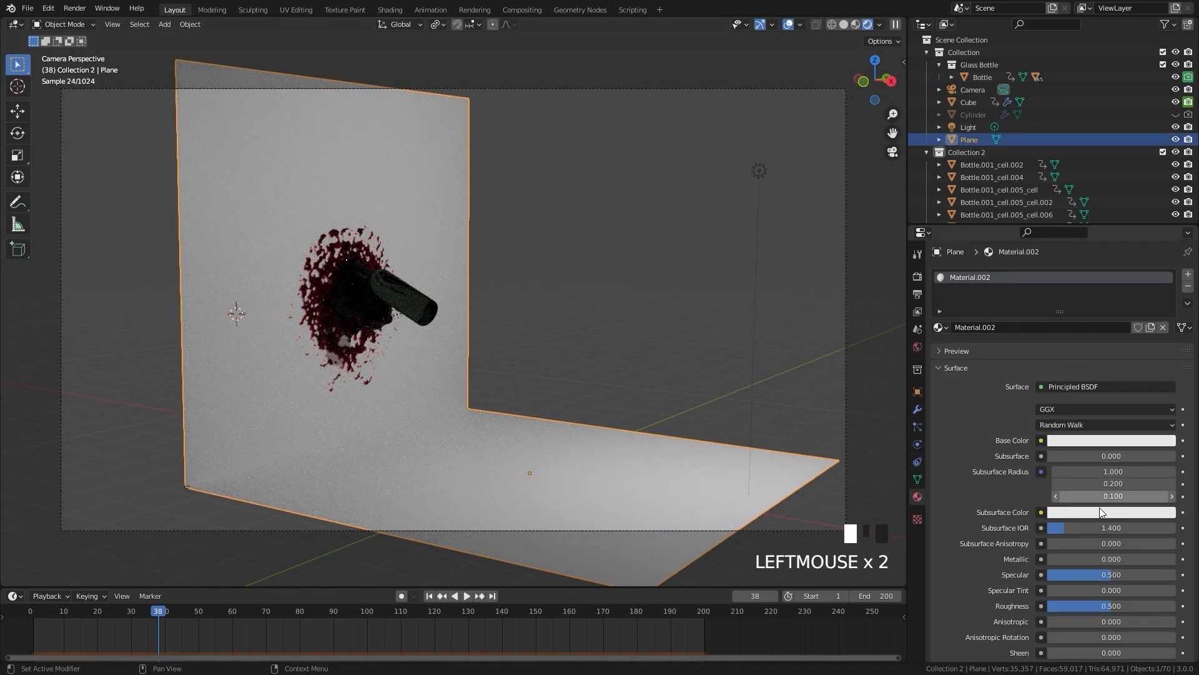
drag(1130, 607, 1075, 607)
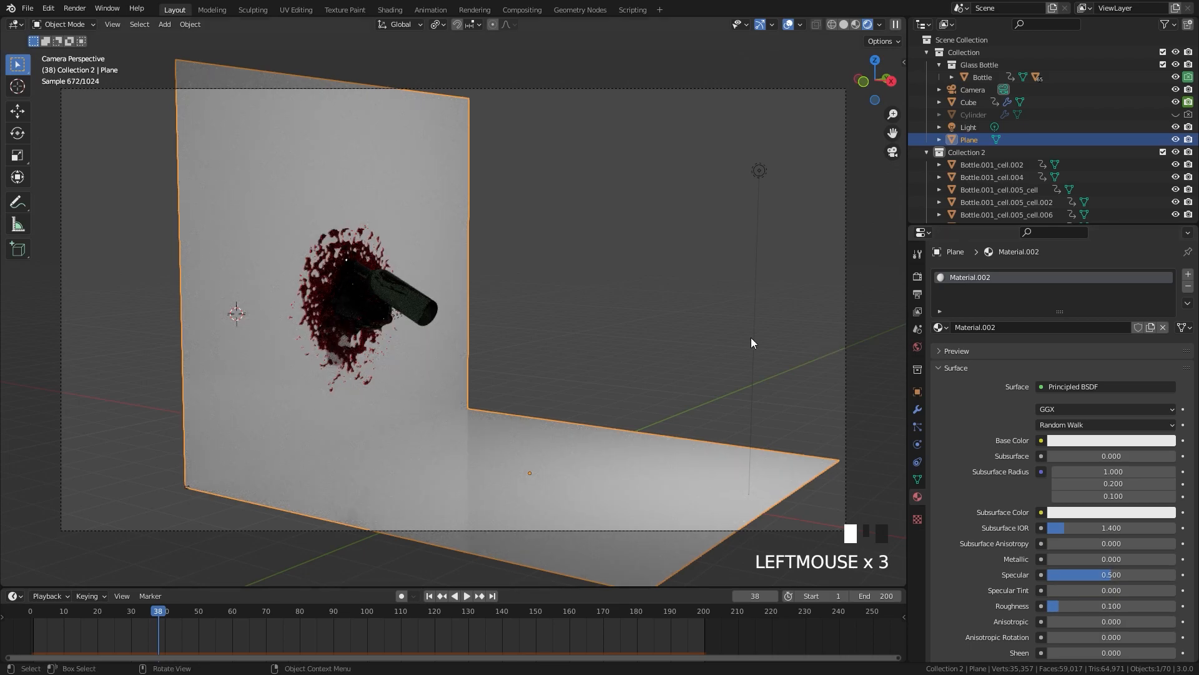
Step: Set the point light's power to 4000 W
click(760, 170)
double_click(1106, 360)
text(4000)
key(Return)
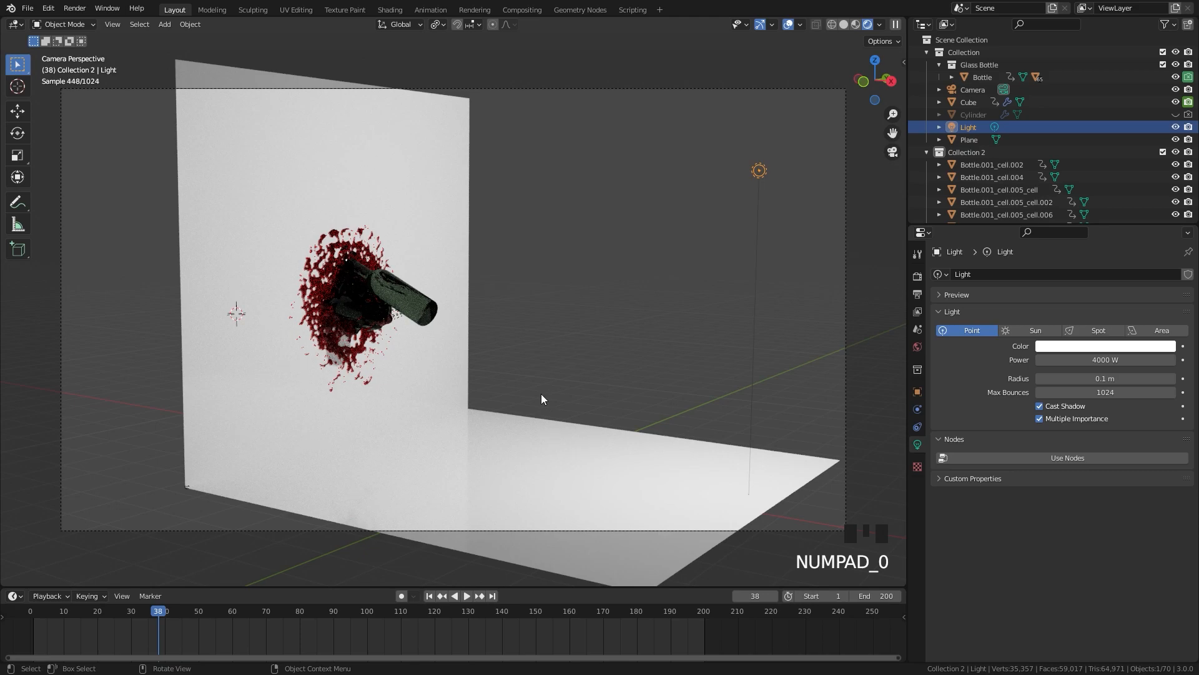
Step: Enable the Z and Vector data passes for the view layer
click(918, 294)
scroll(922, 303, up, 2)
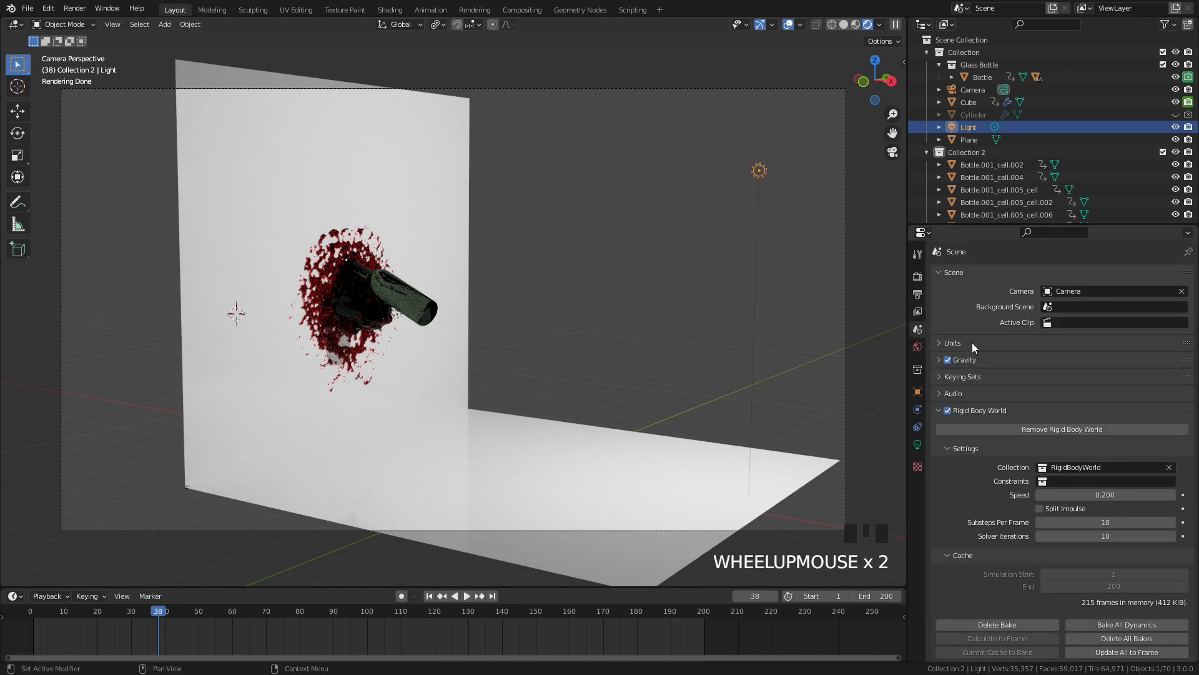
click(918, 311)
scroll(1047, 331, down, 3)
click(1044, 297)
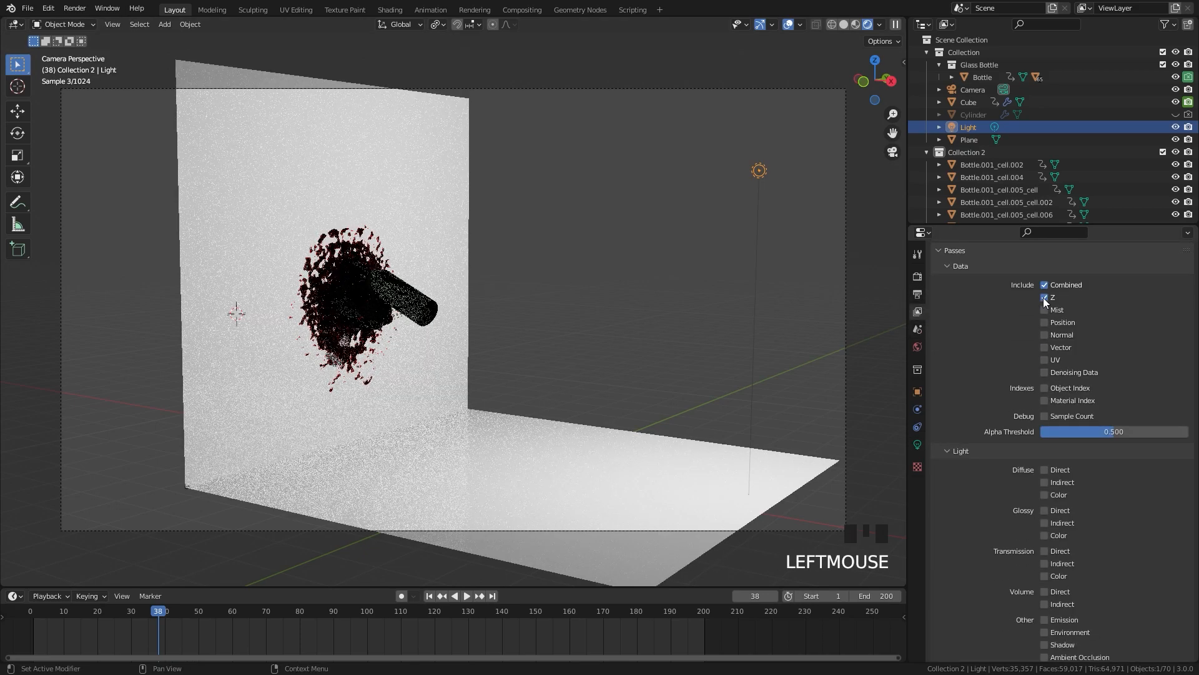
click(1045, 347)
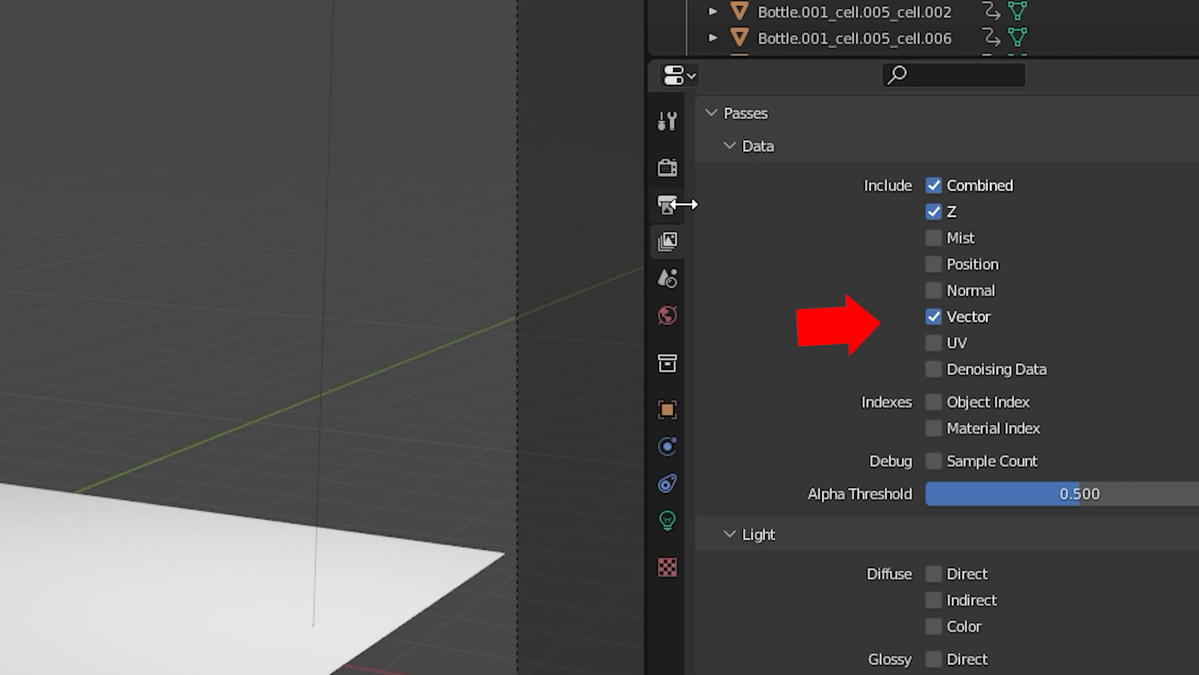
Step: Make the render film background transparent and set the colour management look to Medium High Contrast
click(668, 208)
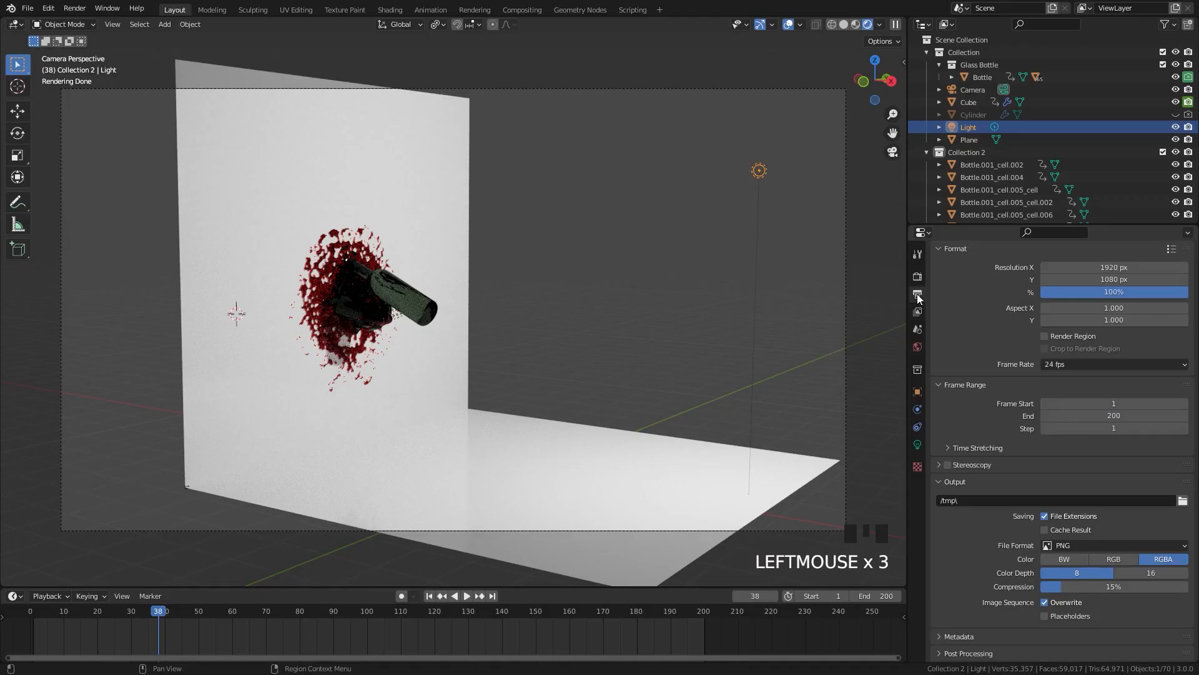
click(918, 276)
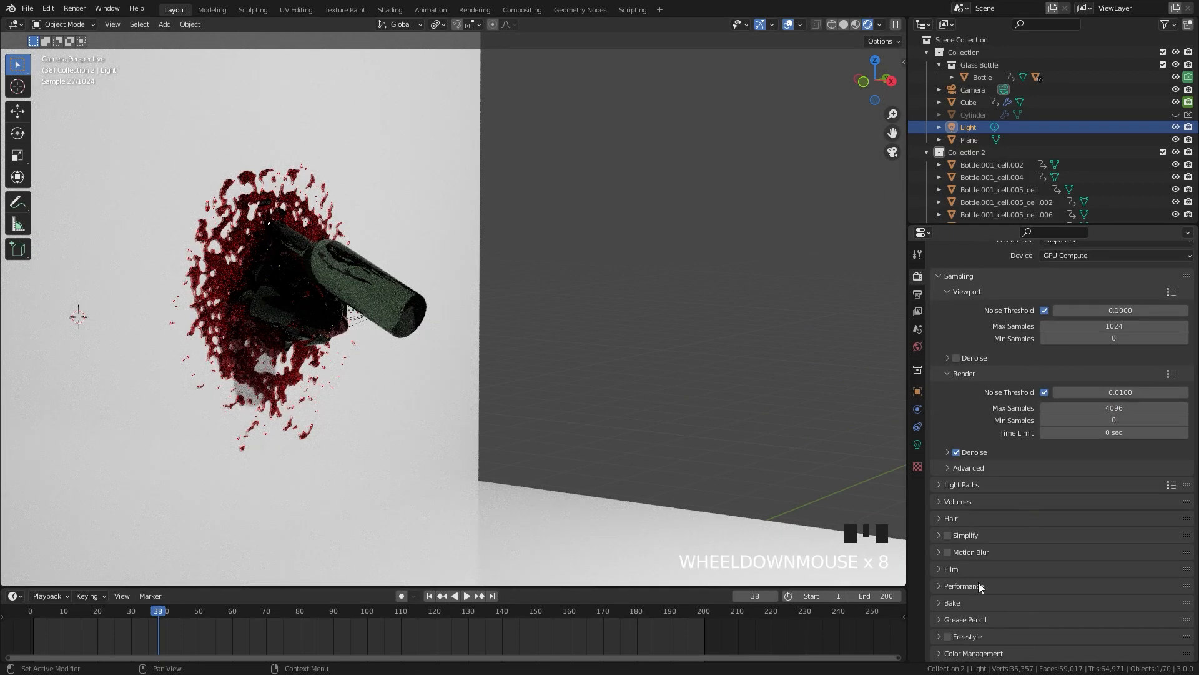
scroll(1044, 609, down, 3)
click(956, 577)
click(949, 491)
scroll(975, 593, down, 4)
click(990, 650)
scroll(1064, 572, down, 4)
scroll(517, 270, down, 3)
shift+middle_drag(517, 270, 567, 329)
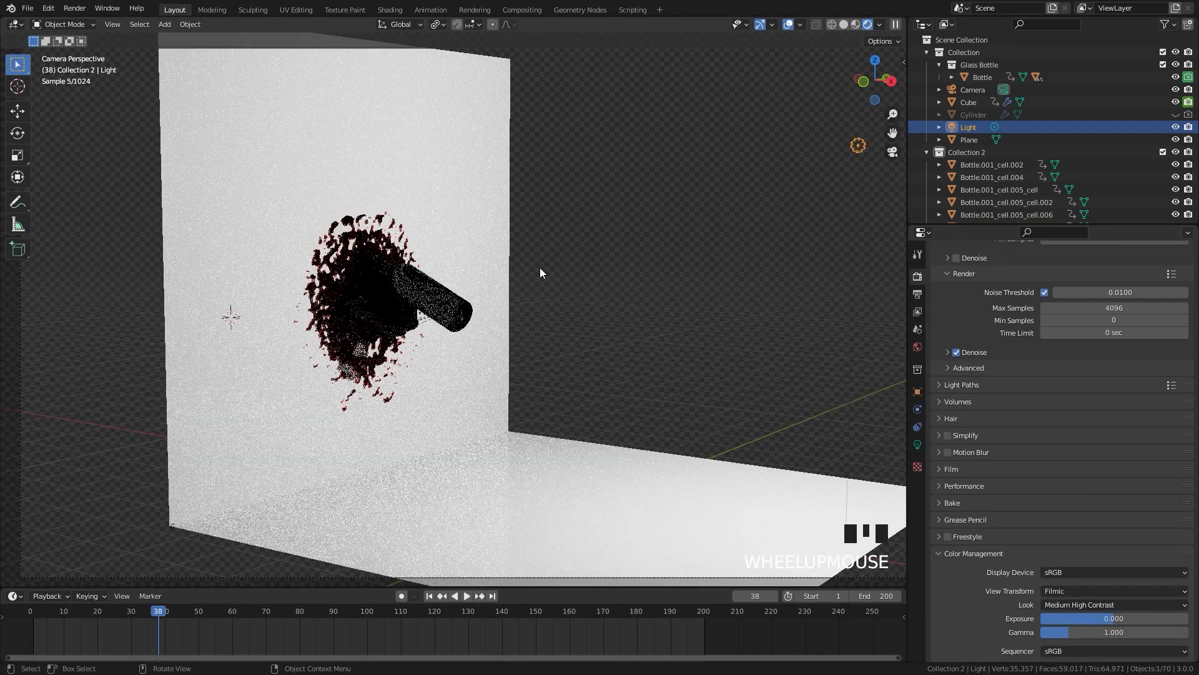
Step: Set the maximum samples for the final render to 100
scroll(568, 336, down, 2)
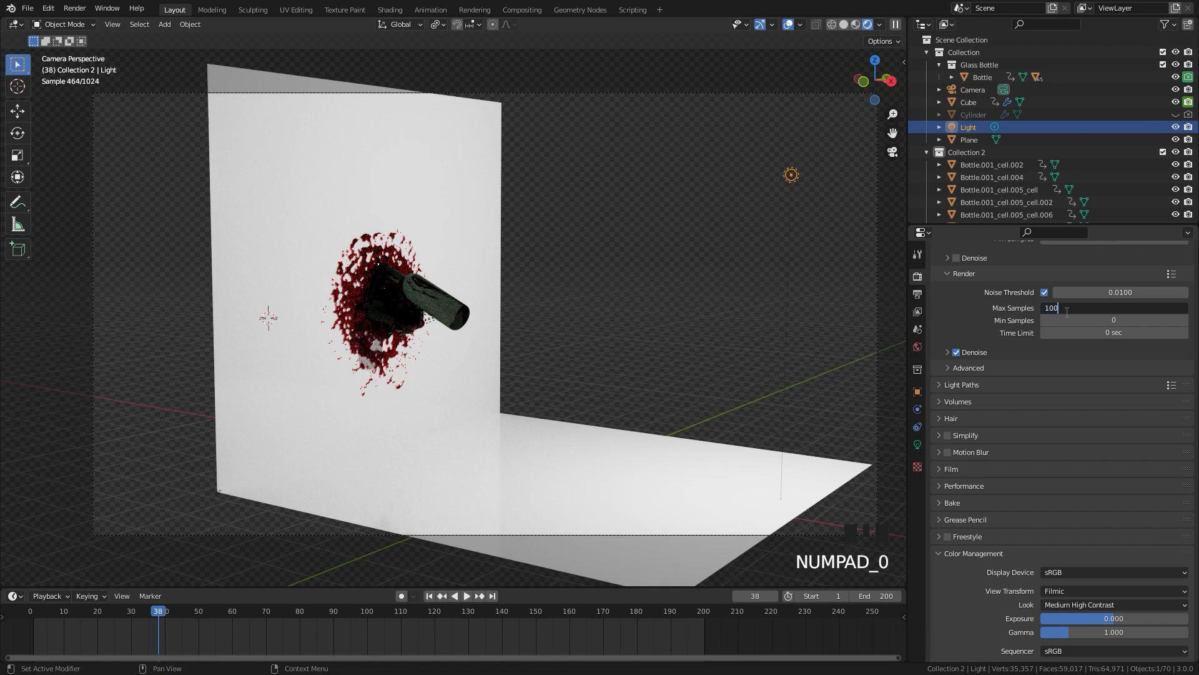
key(Return)
scroll(1034, 341, up, 7)
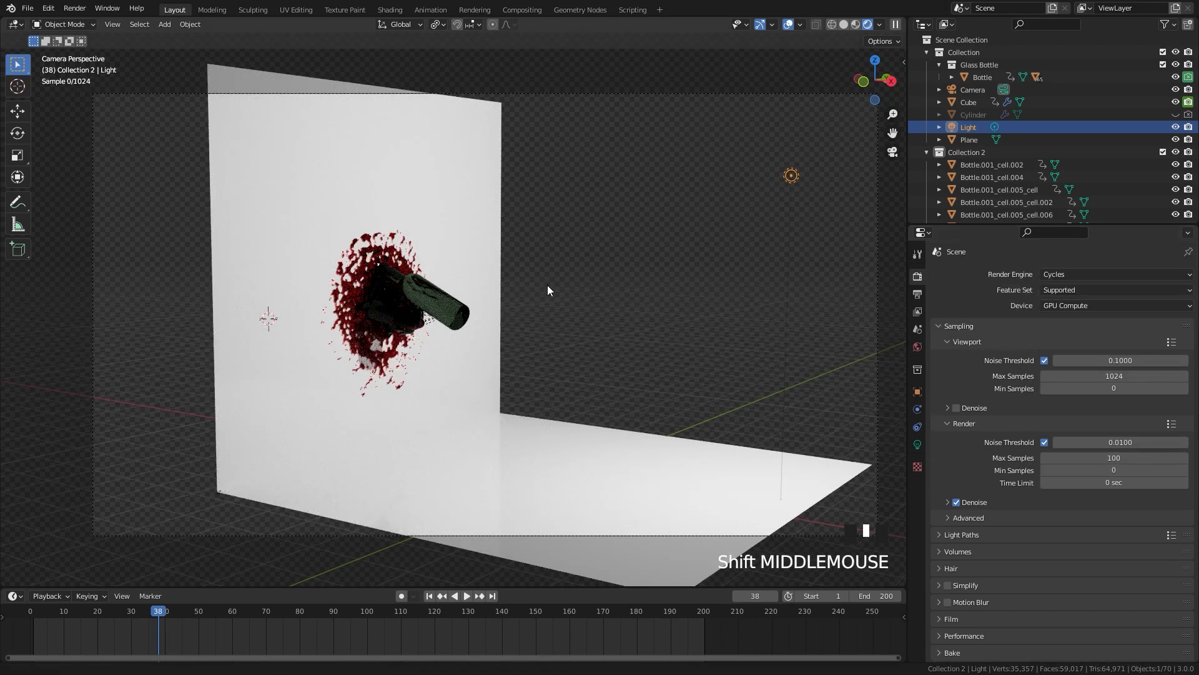
shift+middle_drag(548, 284, 547, 288)
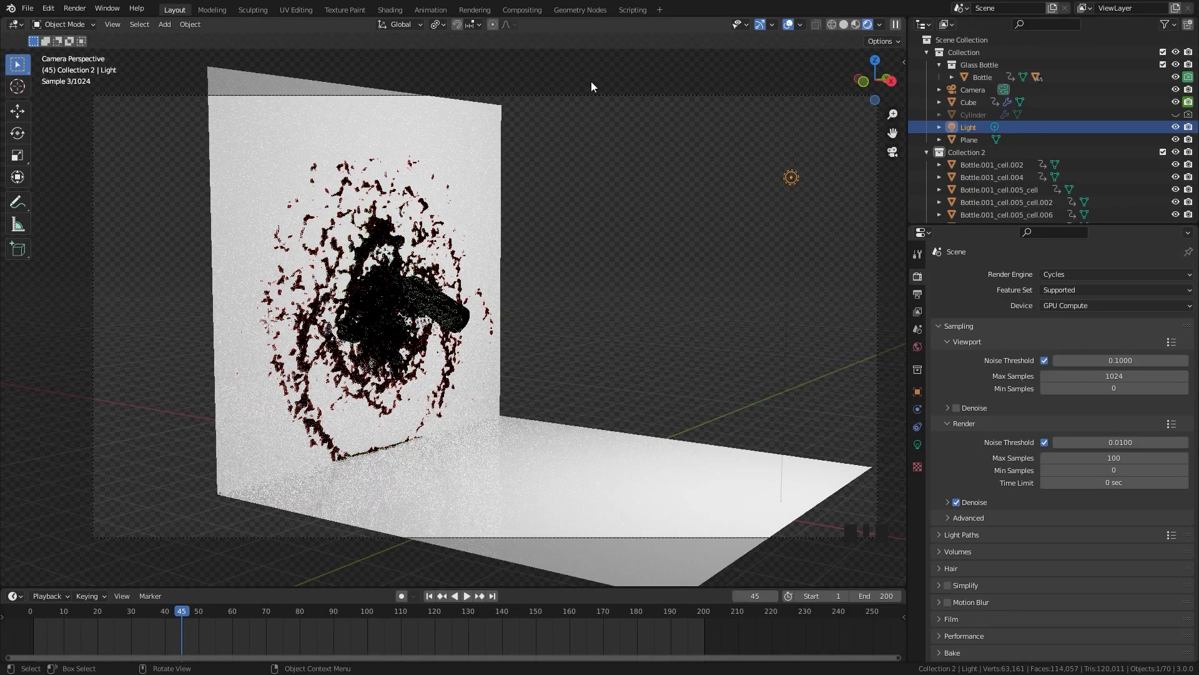
Step: Enable compositing nodes for the scene and enlarge the compositor's node area, hiding its sidebar
click(528, 11)
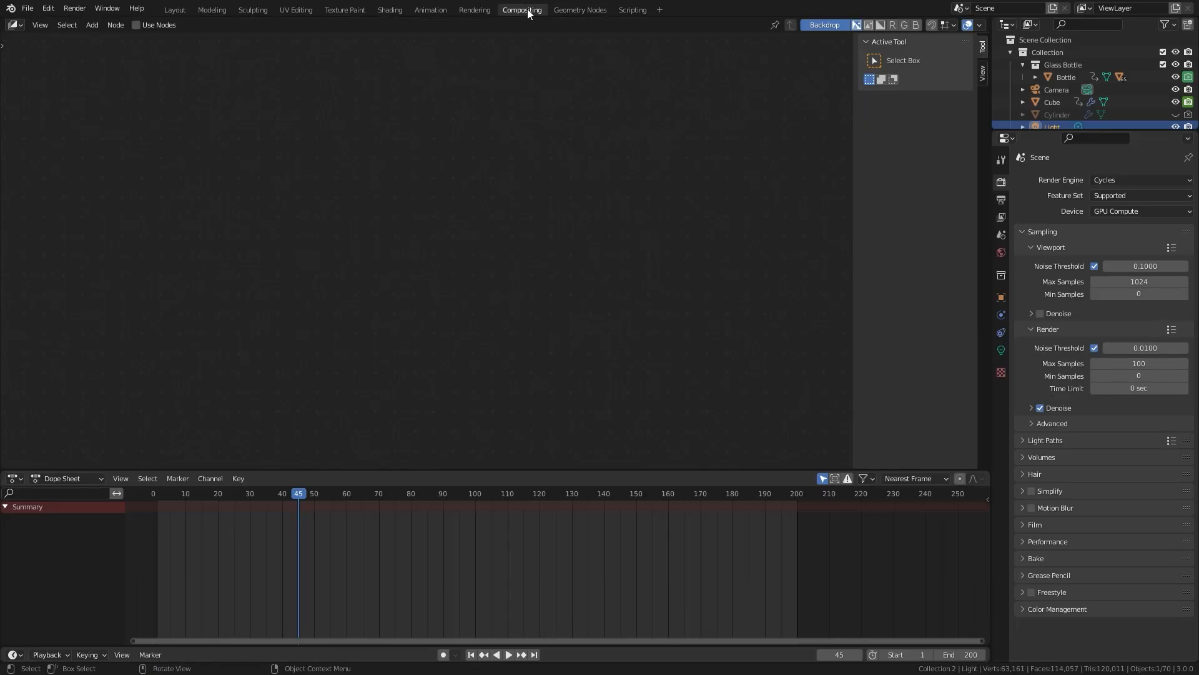
click(136, 26)
drag(2, 467, 13, 515)
key(n)
click(623, 378)
middle_drag(442, 313, 597, 313)
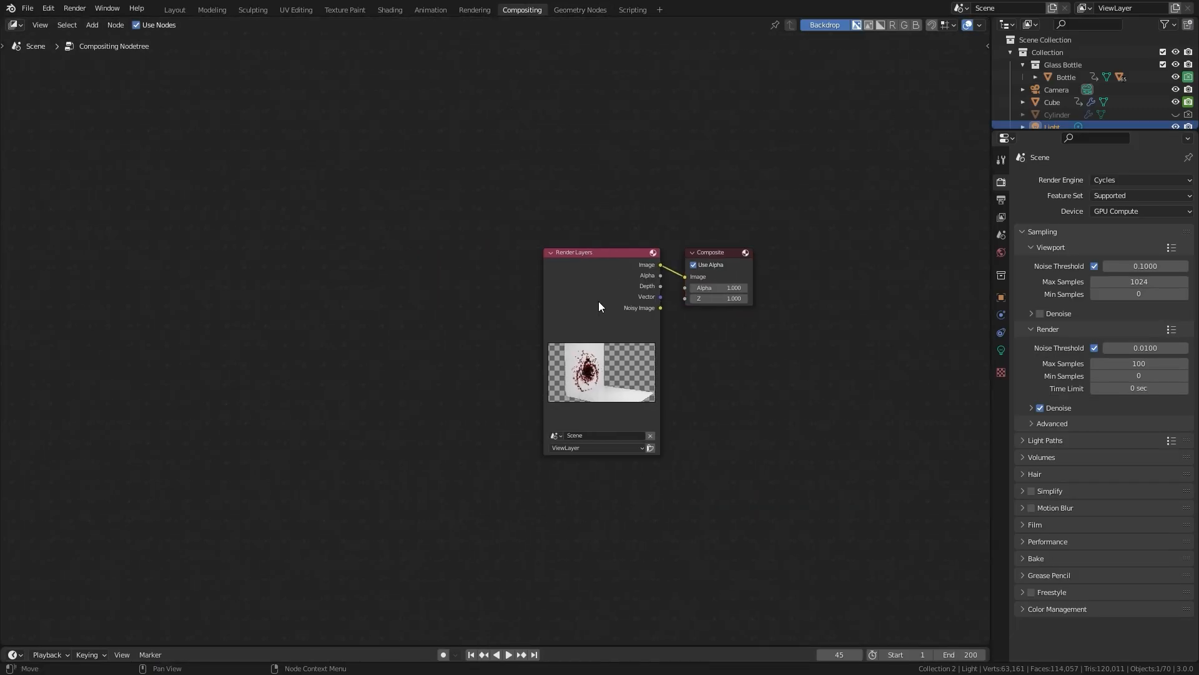
Step: Preview the Render Layers image in the compositor backdrop through a Viewer node and spread the nodes apart
drag(597, 313, 215, 312)
ctrl+shift+click(218, 306)
drag(363, 284, 759, 335)
shift+right_drag(643, 235, 657, 351)
middle_drag(241, 294, 549, 284)
scroll(550, 284, up, 3)
drag(544, 281, 302, 281)
Step: Insert a Vector Blur node on the image link coming out of Render Layers
key(shift+a)
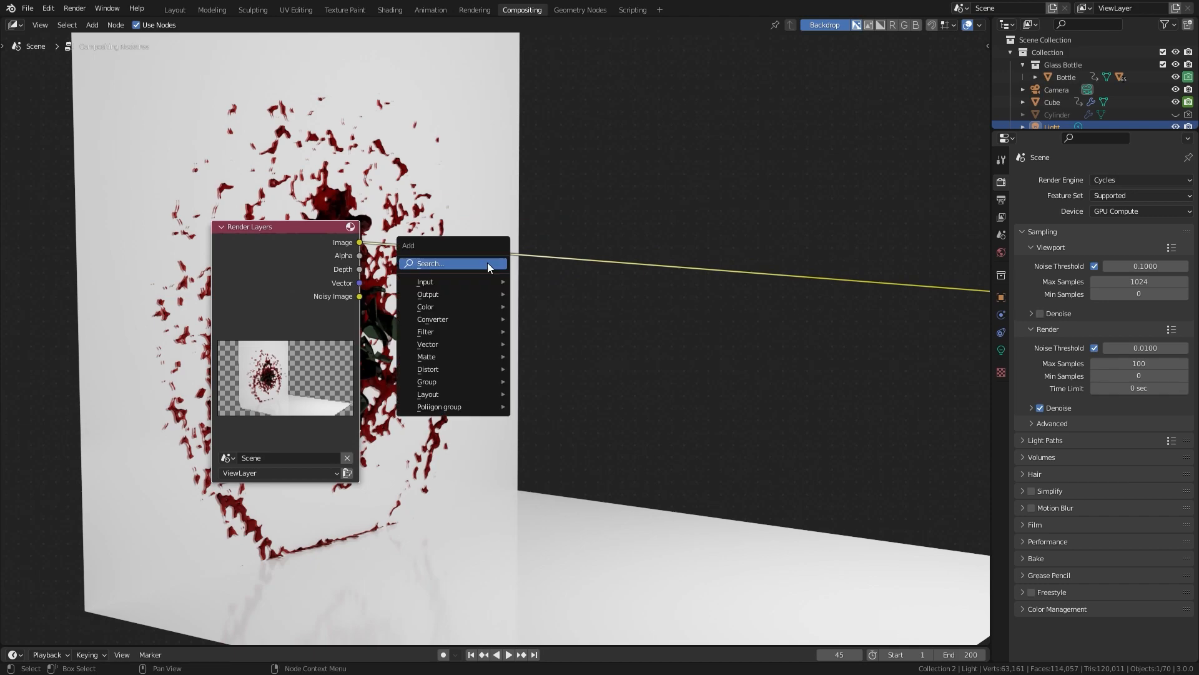
mouse_move(441, 332)
click(547, 506)
click(522, 394)
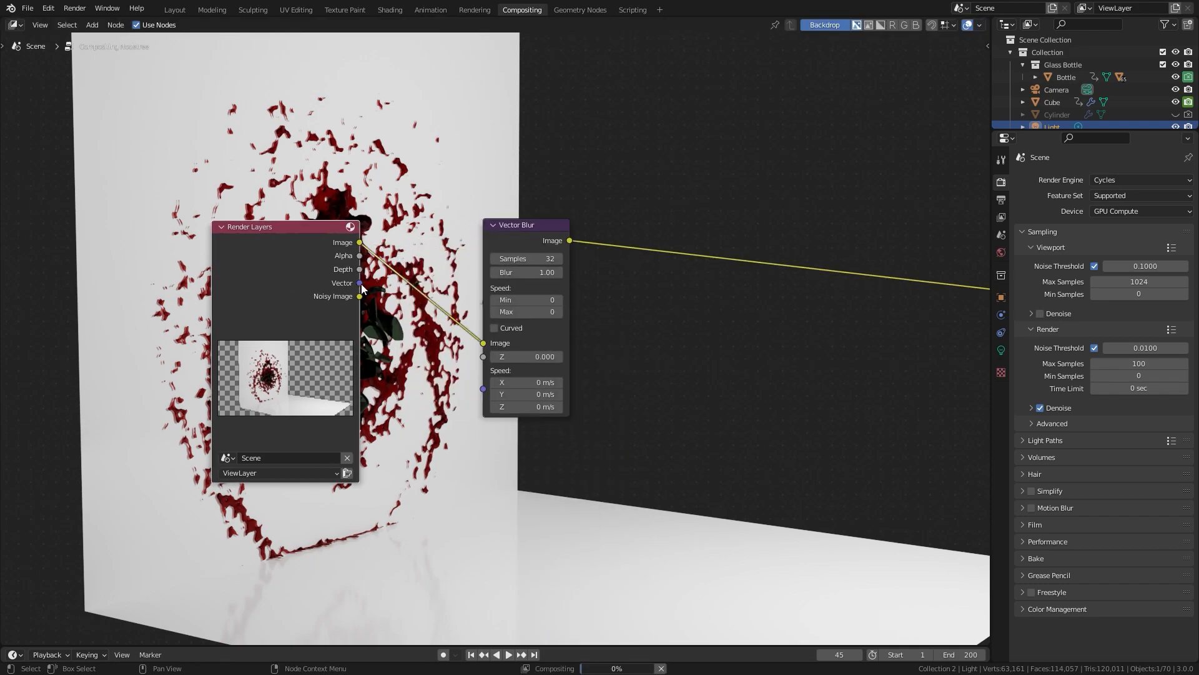
Step: Connect Depth to Z and Vector to Speed on the Vector Blur node and set its blur to 0.70
drag(491, 353, 485, 357)
drag(520, 228, 455, 227)
scroll(465, 229, up, 6)
middle_drag(571, 235, 300, 231)
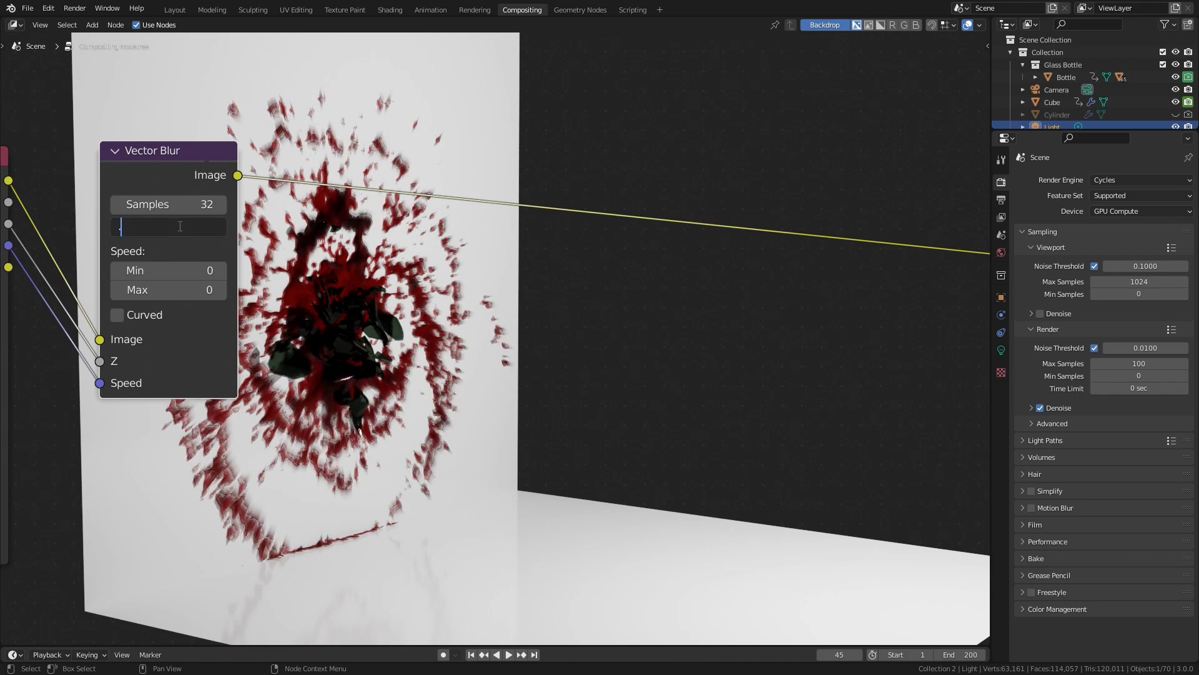
Step: Insert an Alpha Over node after Vector Blur, feed the blurred image into its second image input and darken its first image colour to near-black
scroll(135, 328, down, 5)
key(shift+a)
mouse_move(350, 258)
click(432, 258)
click(413, 213)
drag(412, 298, 412, 313)
click(476, 299)
drag(592, 125, 592, 222)
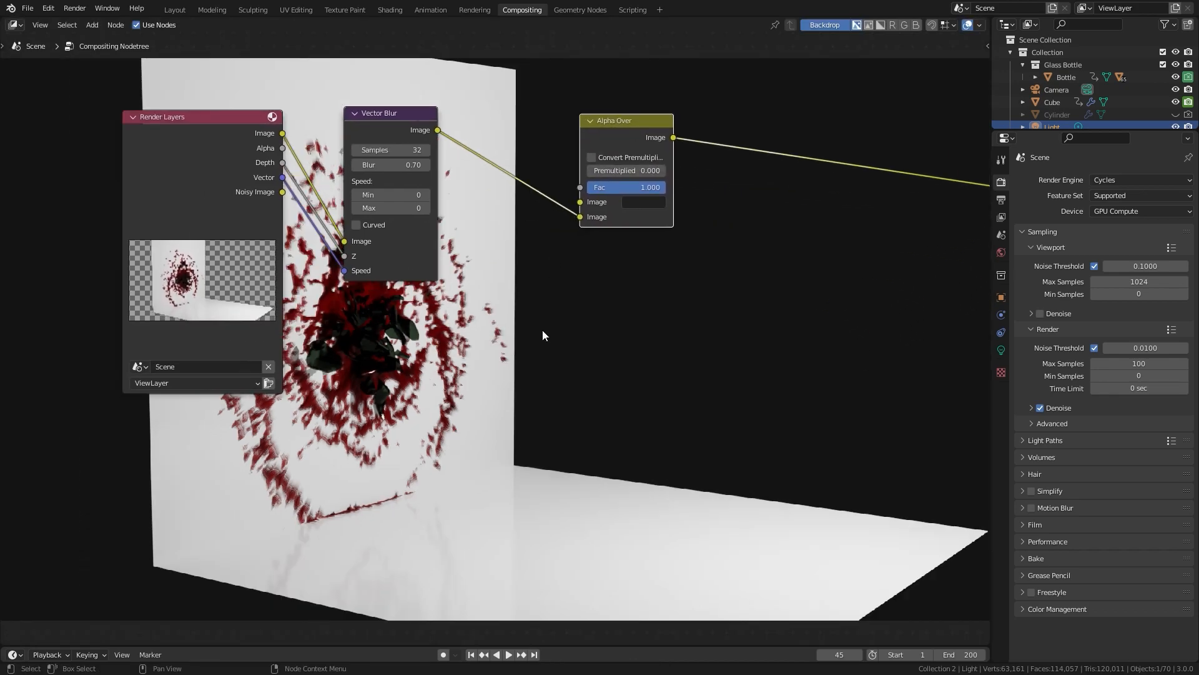
Step: Examine the motion-blurred liquid and the dark background of the composite in the backdrop at different zoom levels
key(v)
scroll(545, 334, up, 4)
middle_drag(552, 305, 494, 334)
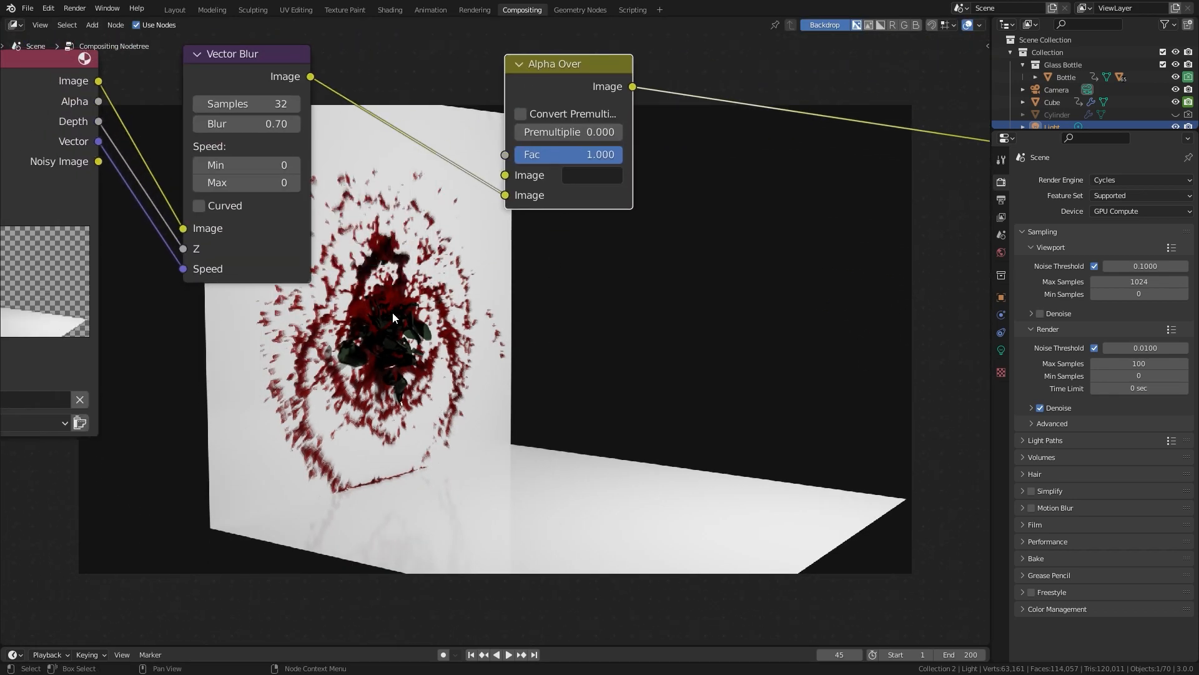
scroll(492, 334, up, 4)
key(v)
key(alt+v)
key(alt+v)
key(alt+v)
key(alt+v)
key(v)
key(v)
key(v)
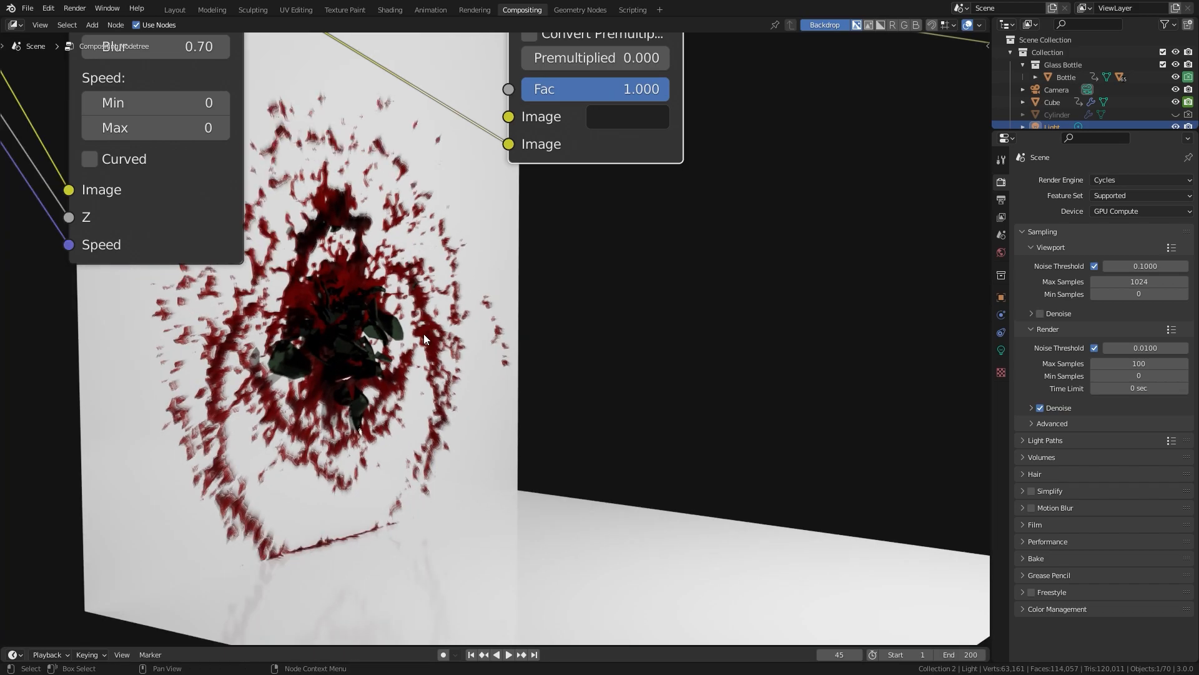
scroll(424, 339, down, 2)
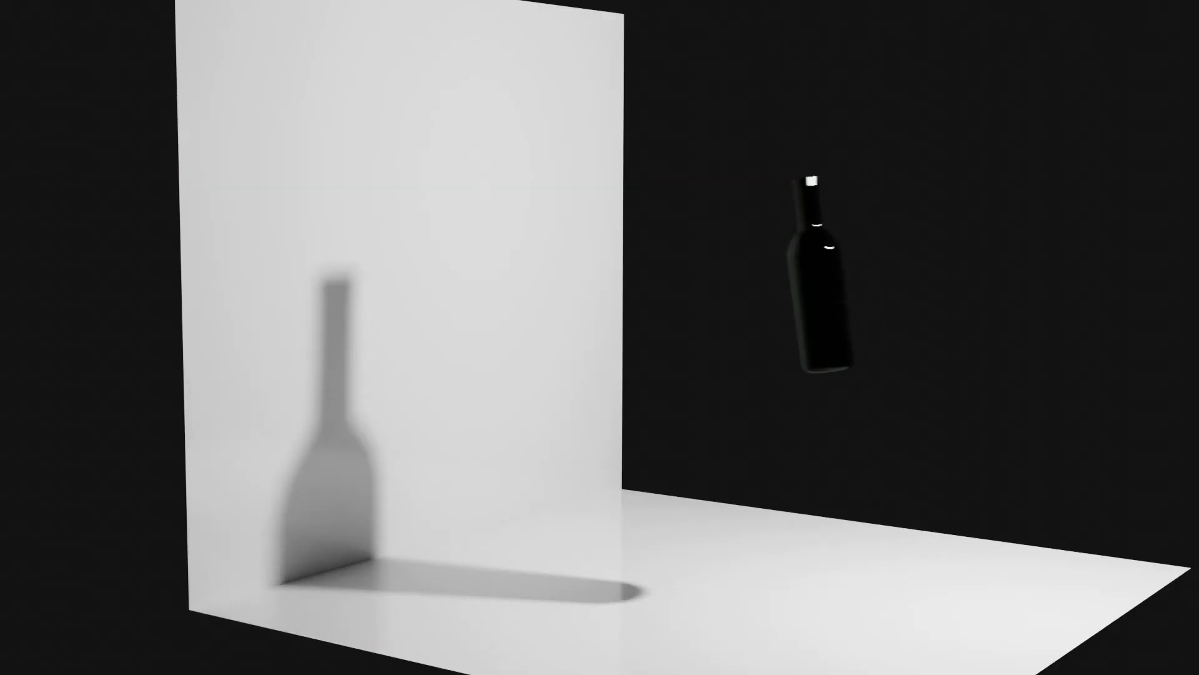